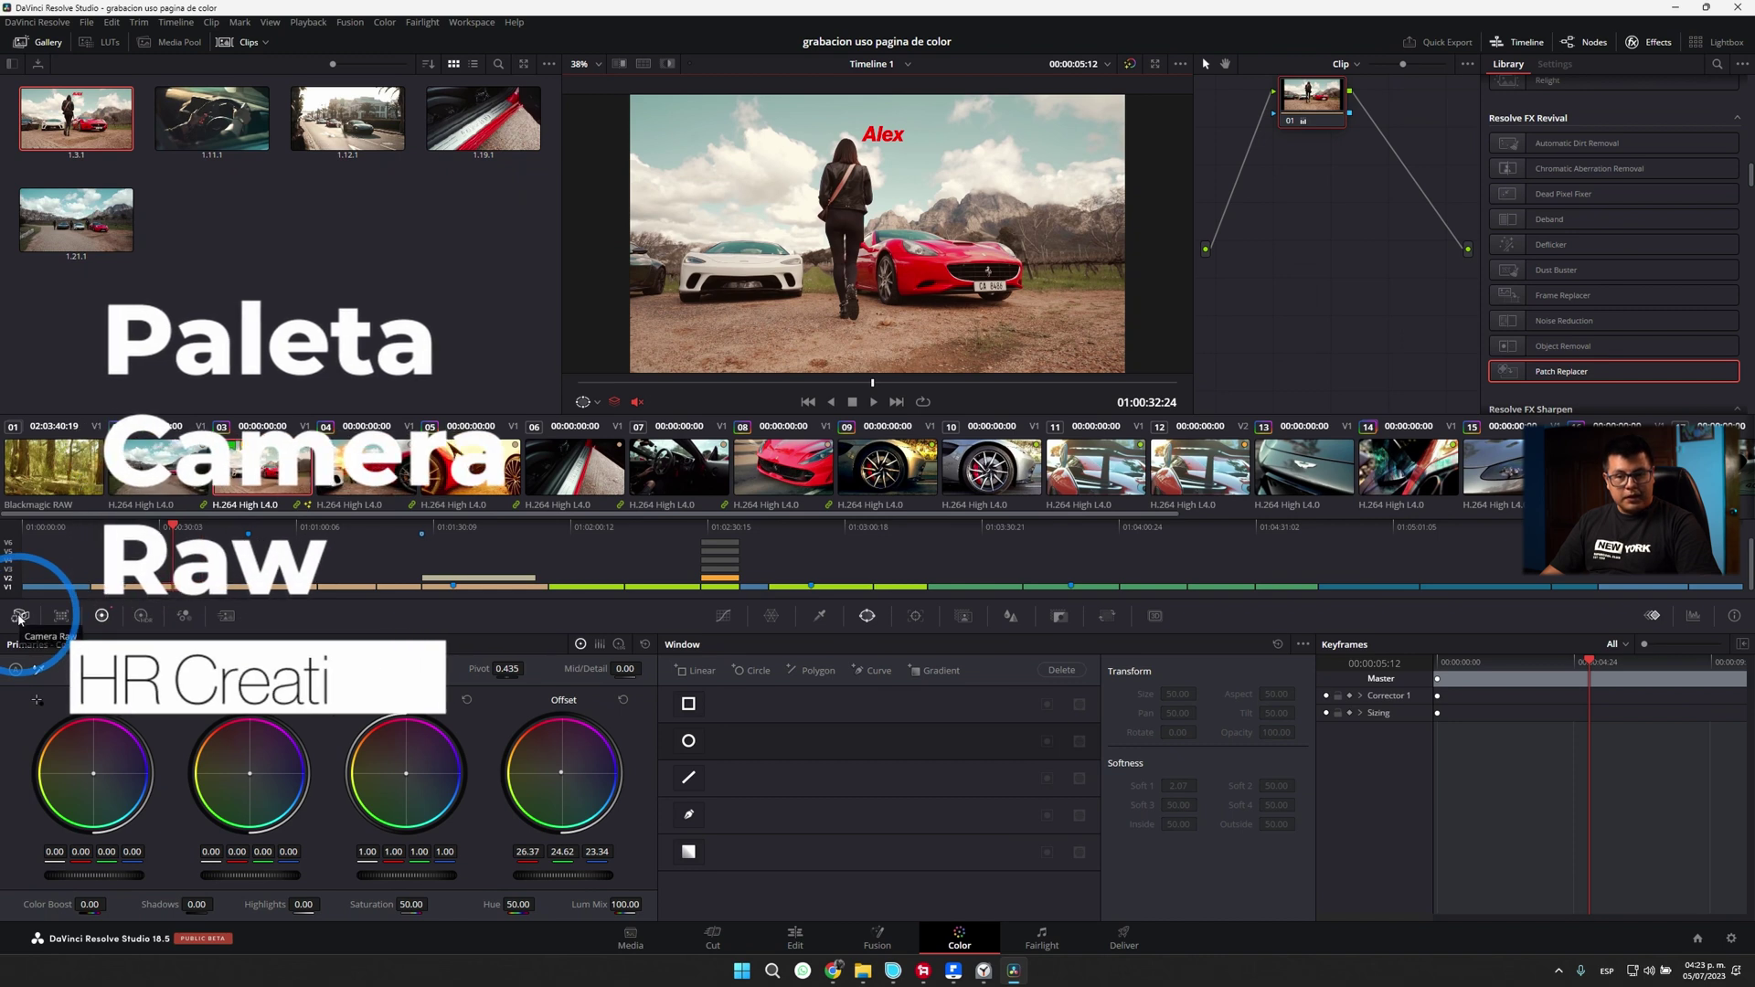
Step: Show the Camera Raw palette for the Alex clip's decode settings
{"action": "left_click", "coordinate": [19, 618]}
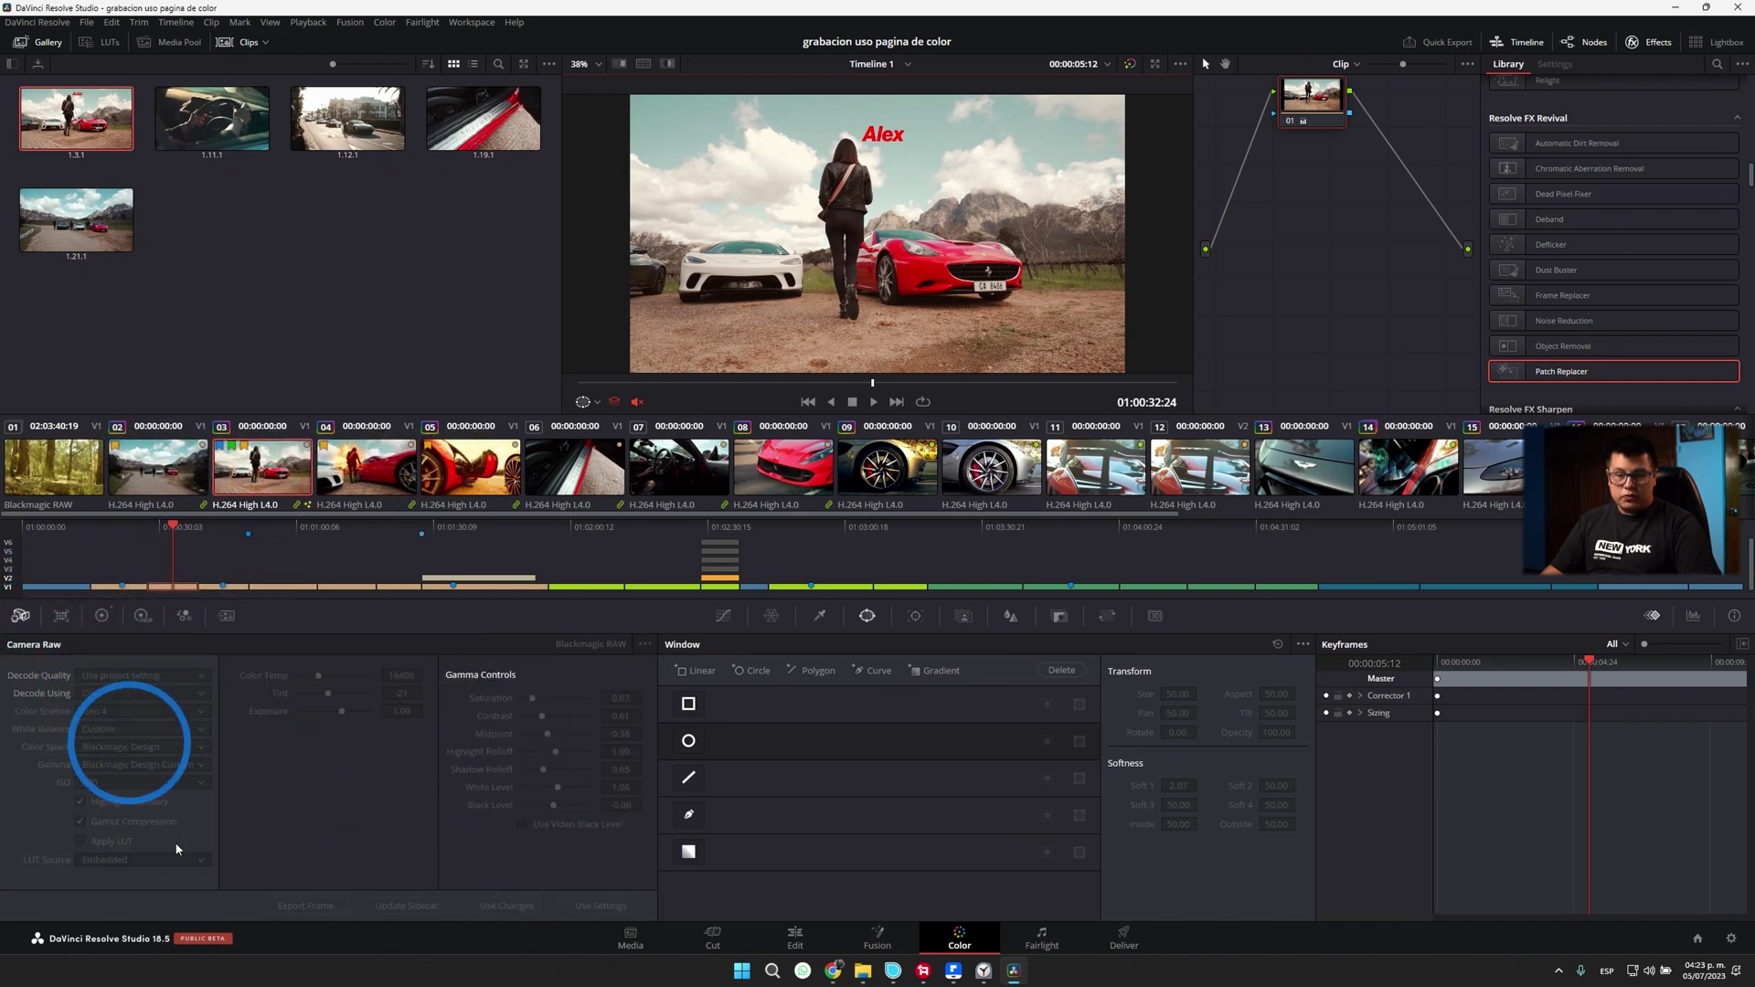
Step: Select the forest RAW clip 01, scrub to the cyclists, and raise its ISO
{"action": "left_click", "coordinate": [60, 478]}
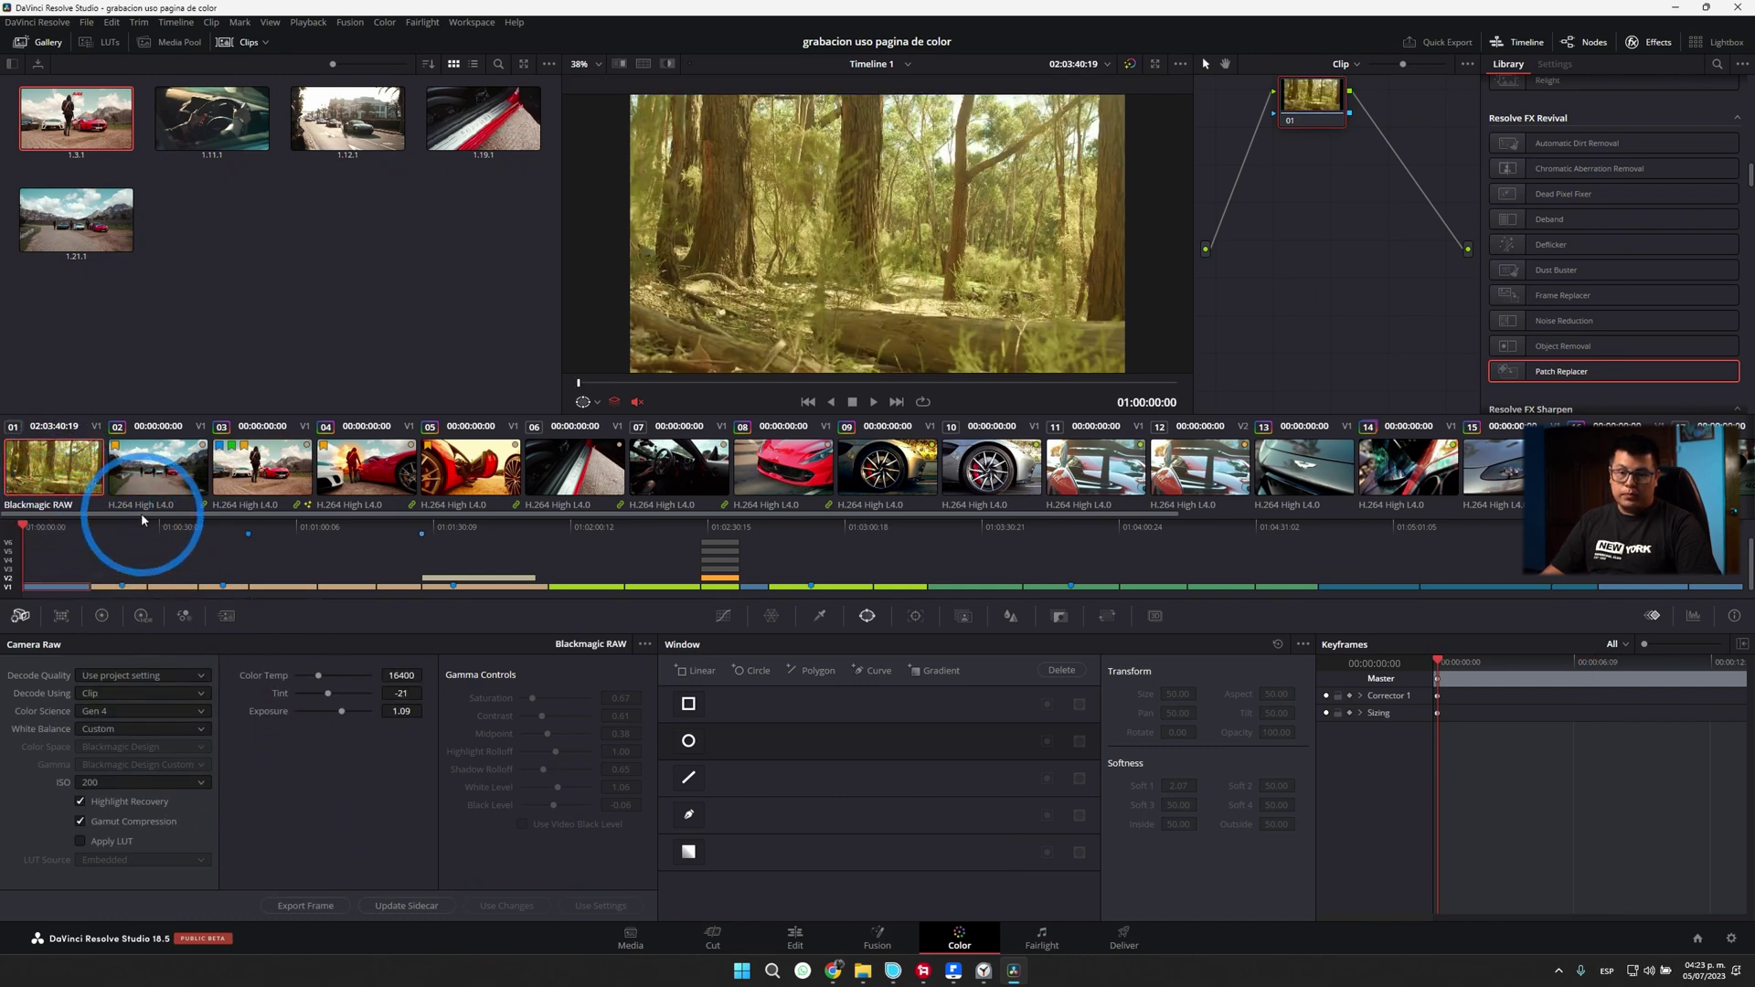
{"action": "left_click_drag", "start_coordinate": [586, 382], "coordinate": [827, 400]}
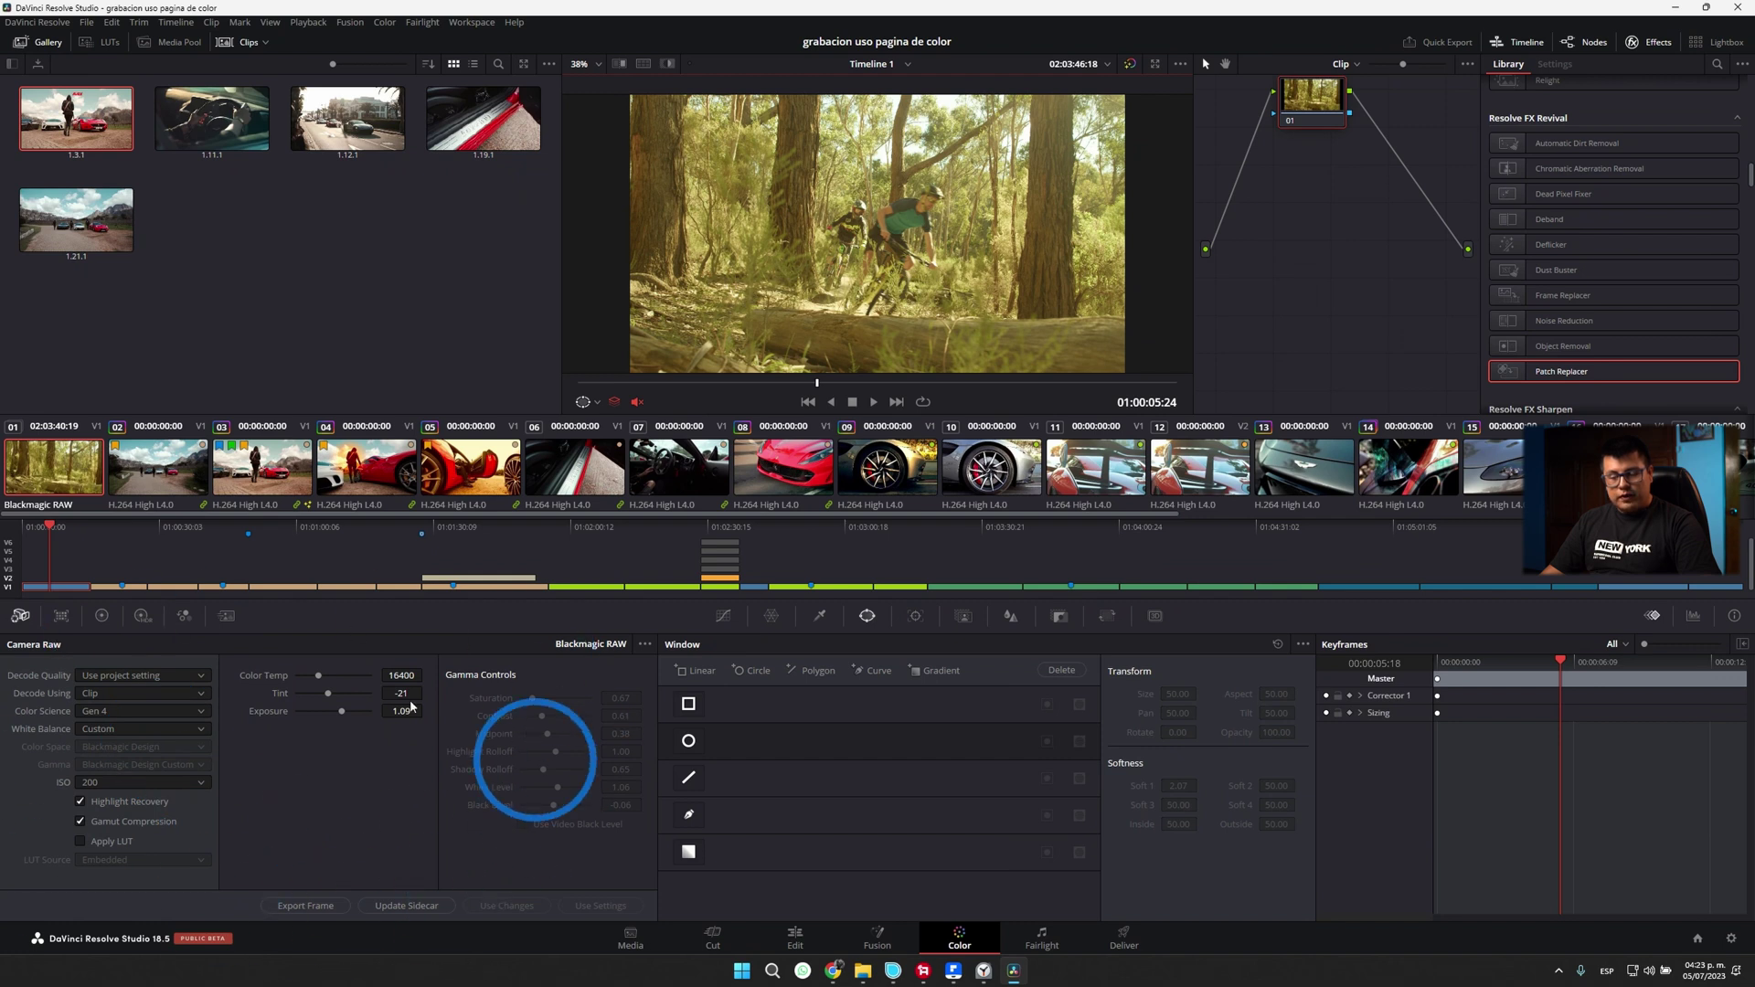
{"action": "left_click", "coordinate": [137, 782]}
{"action": "left_click", "coordinate": [103, 919]}
{"action": "left_click", "coordinate": [111, 782]}
Step: Set the clip's white balance to Custom 11600 K with tint -68
{"action": "left_click", "coordinate": [112, 807]}
{"action": "left_click", "coordinate": [119, 728]}
{"action": "left_click", "coordinate": [128, 728]}
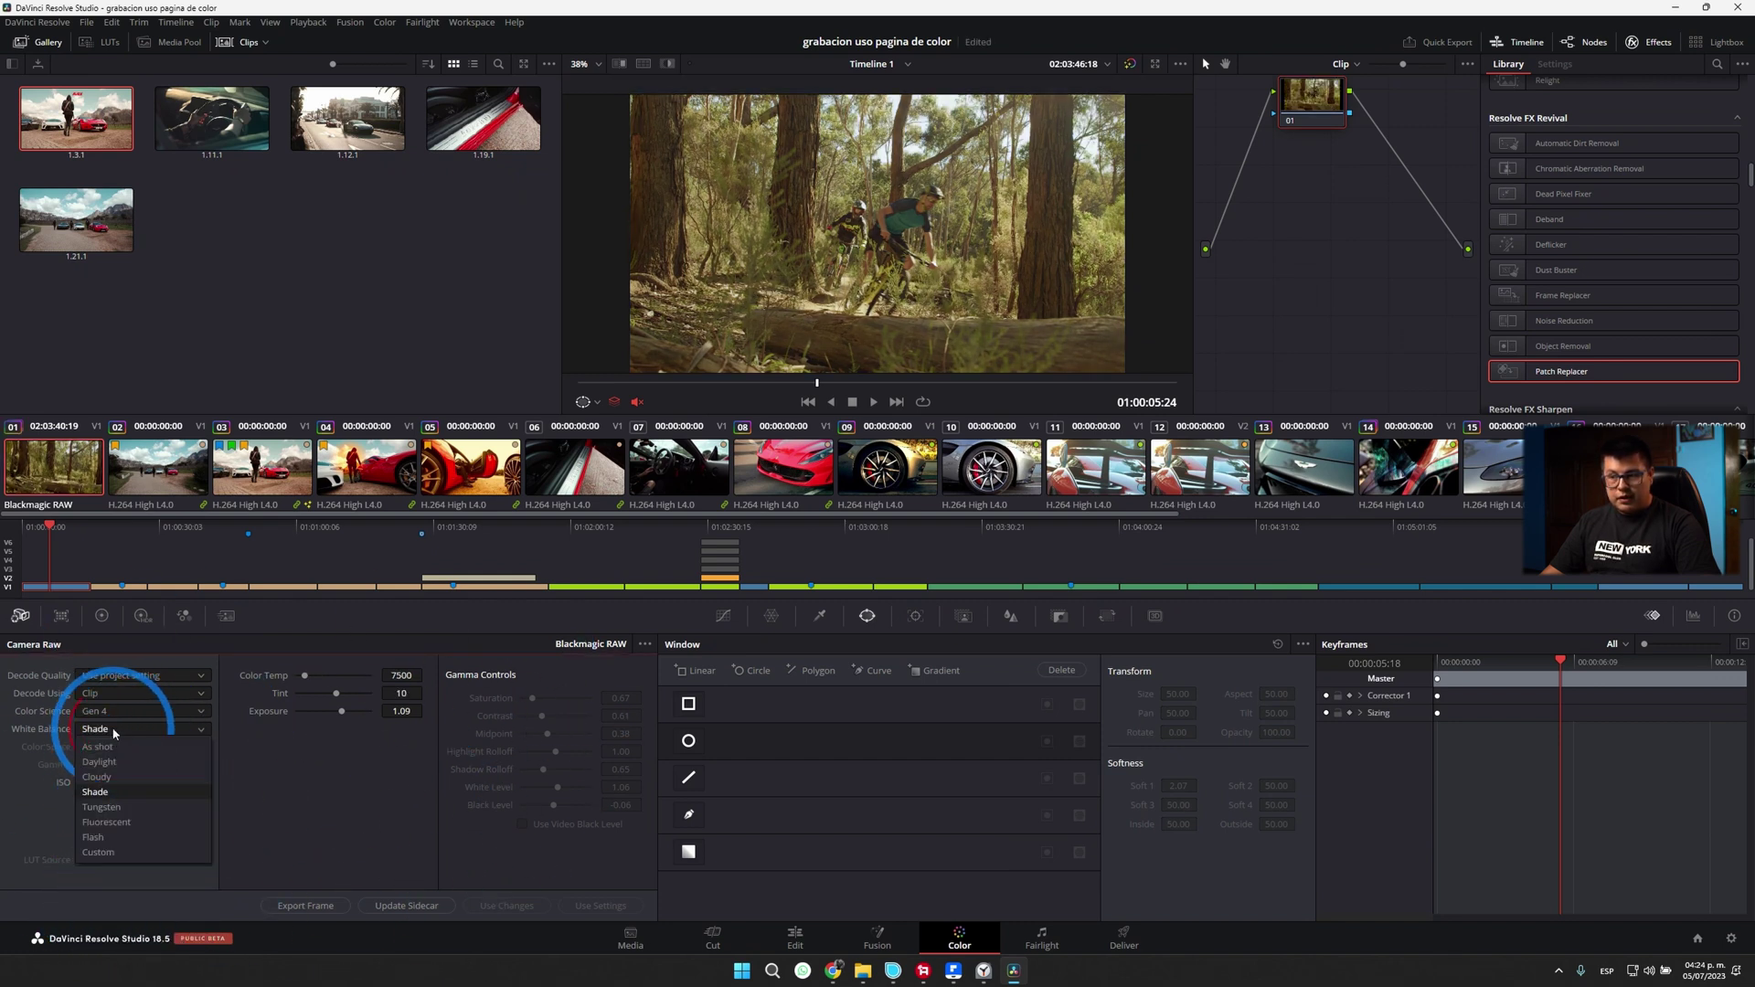
{"action": "left_click", "coordinate": [119, 854]}
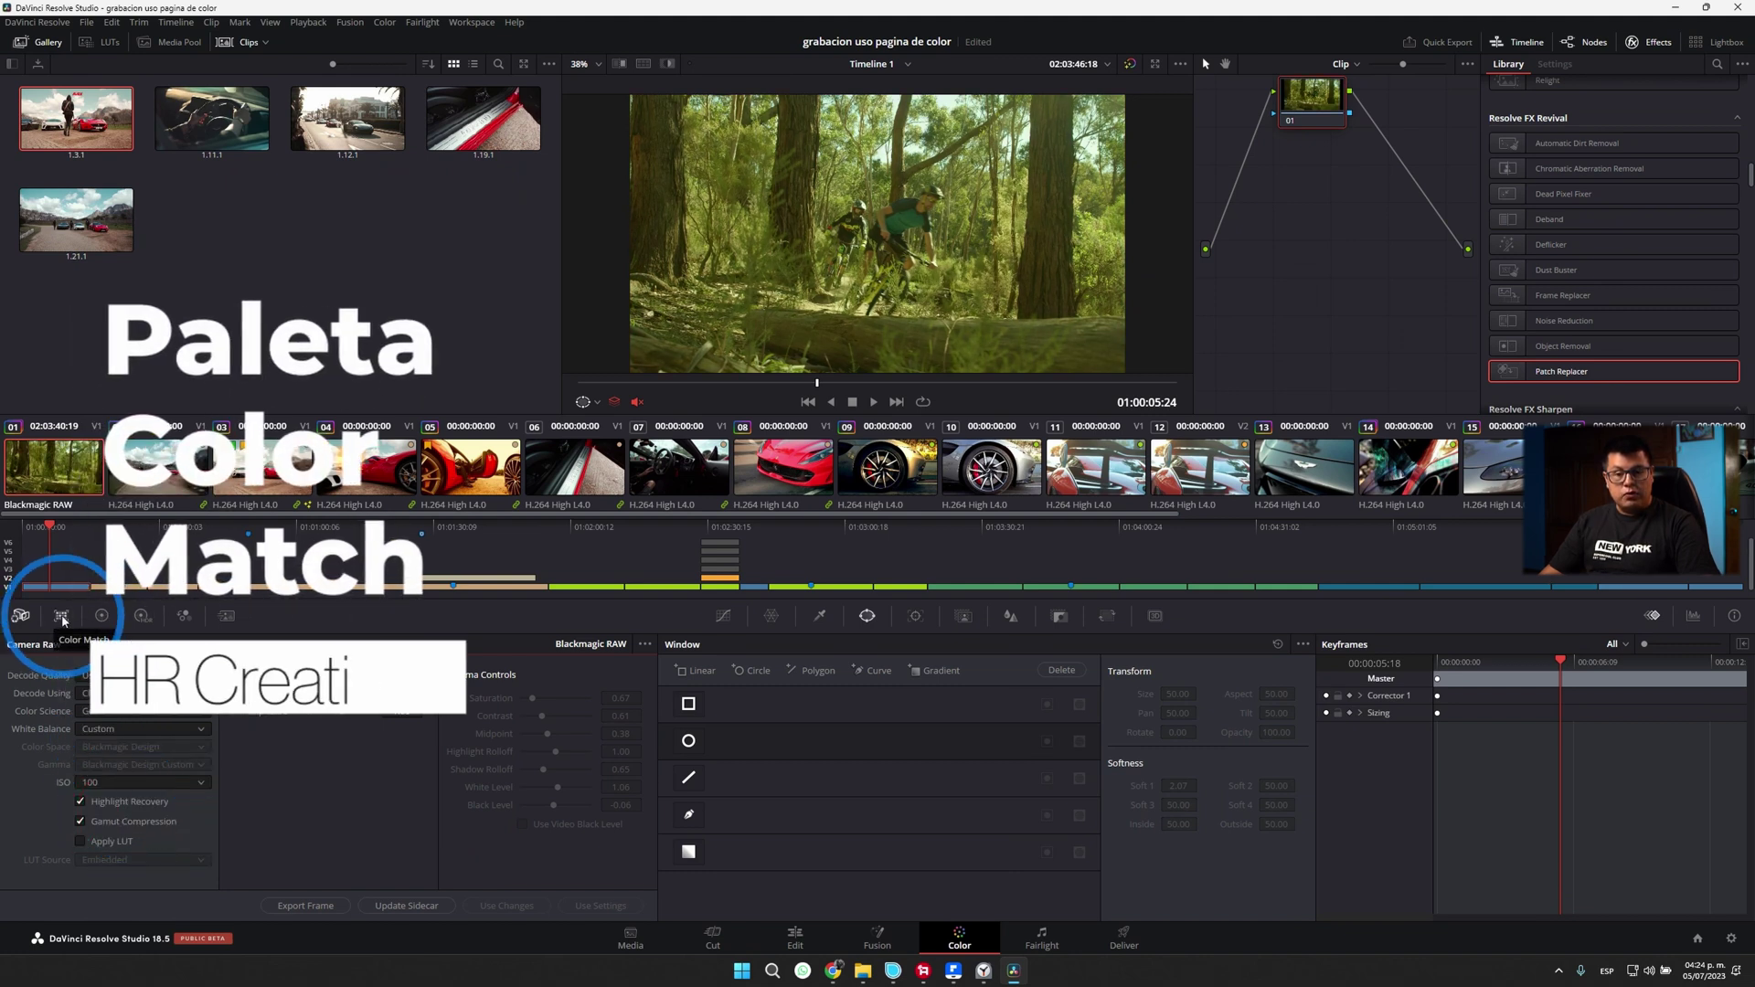
{"action": "left_click", "coordinate": [62, 618]}
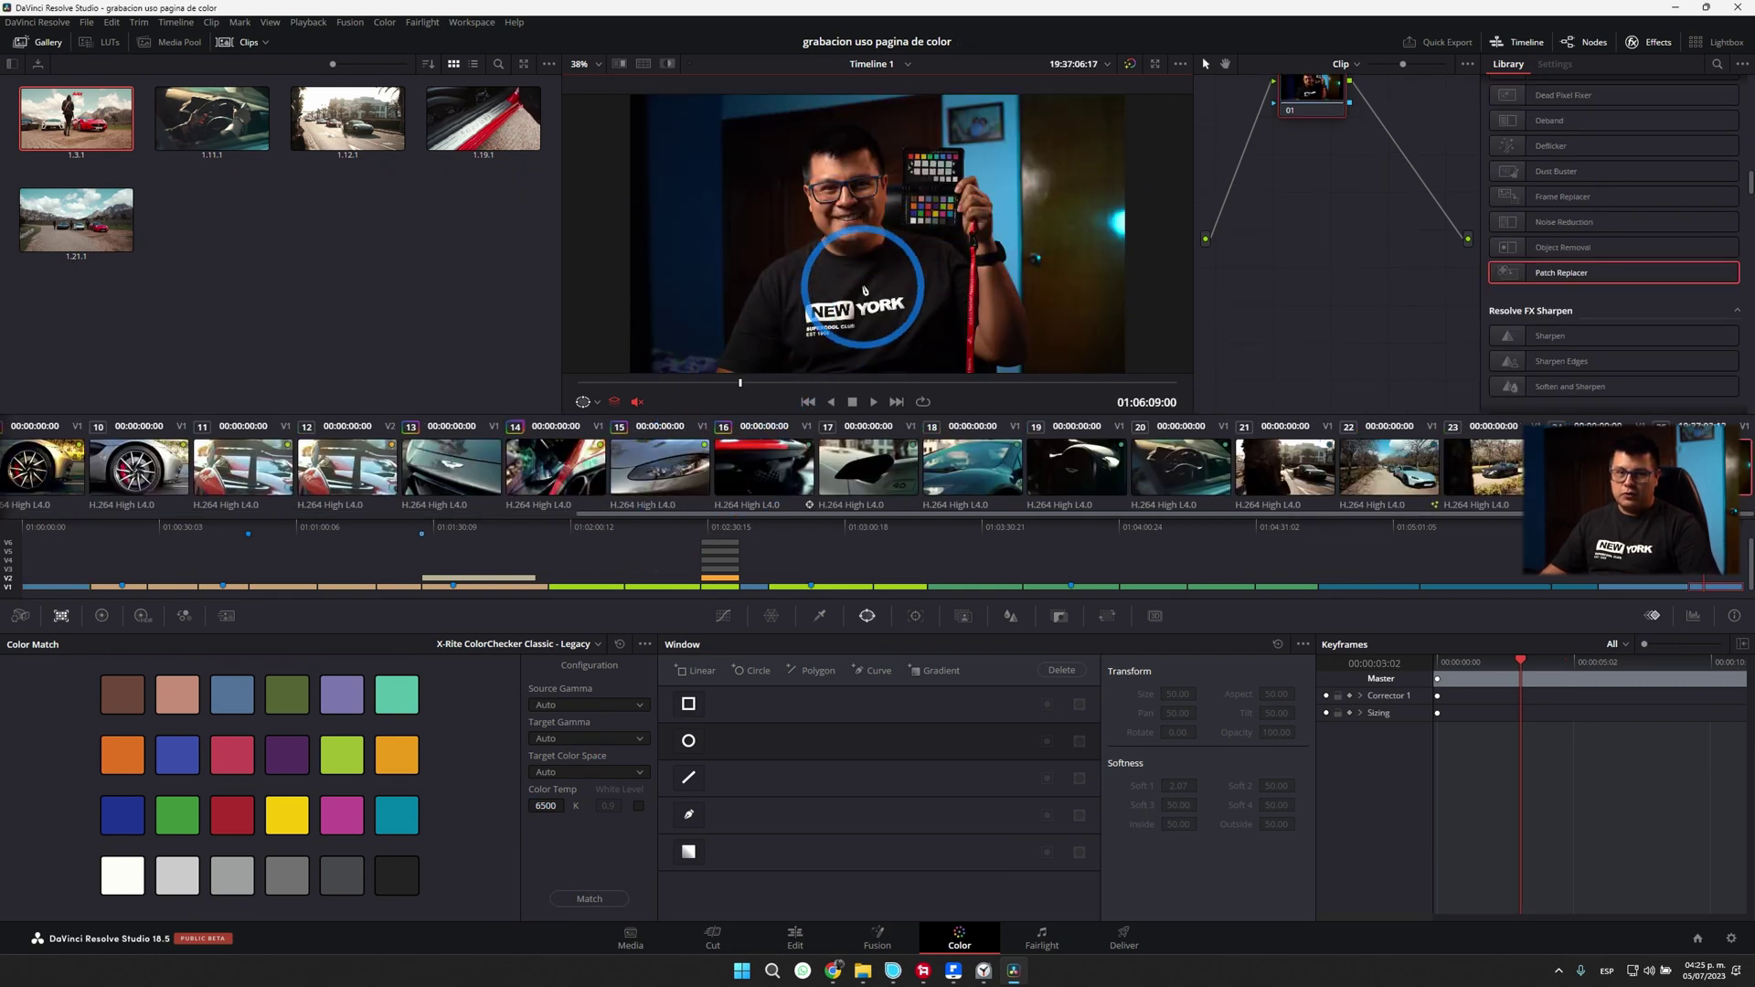
Step: Choose X-Rite ColorChecker Classic as the Color Match chart type
{"action": "left_click", "coordinate": [516, 645]}
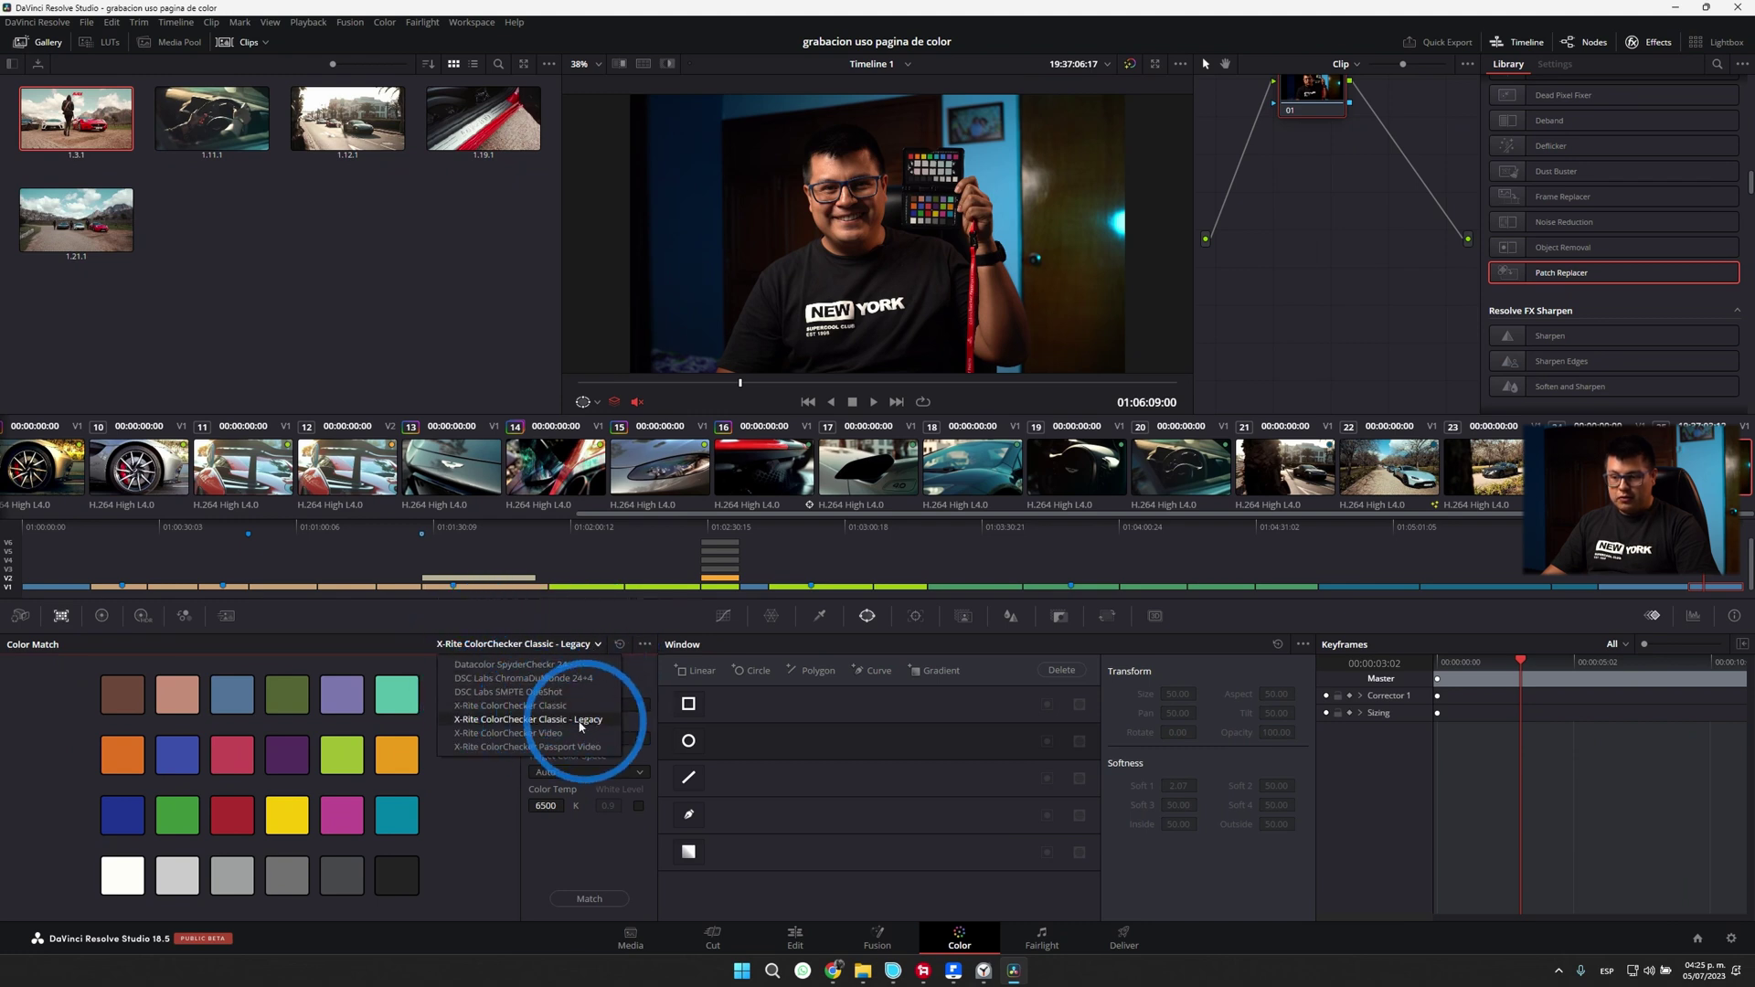
{"action": "left_click", "coordinate": [514, 707]}
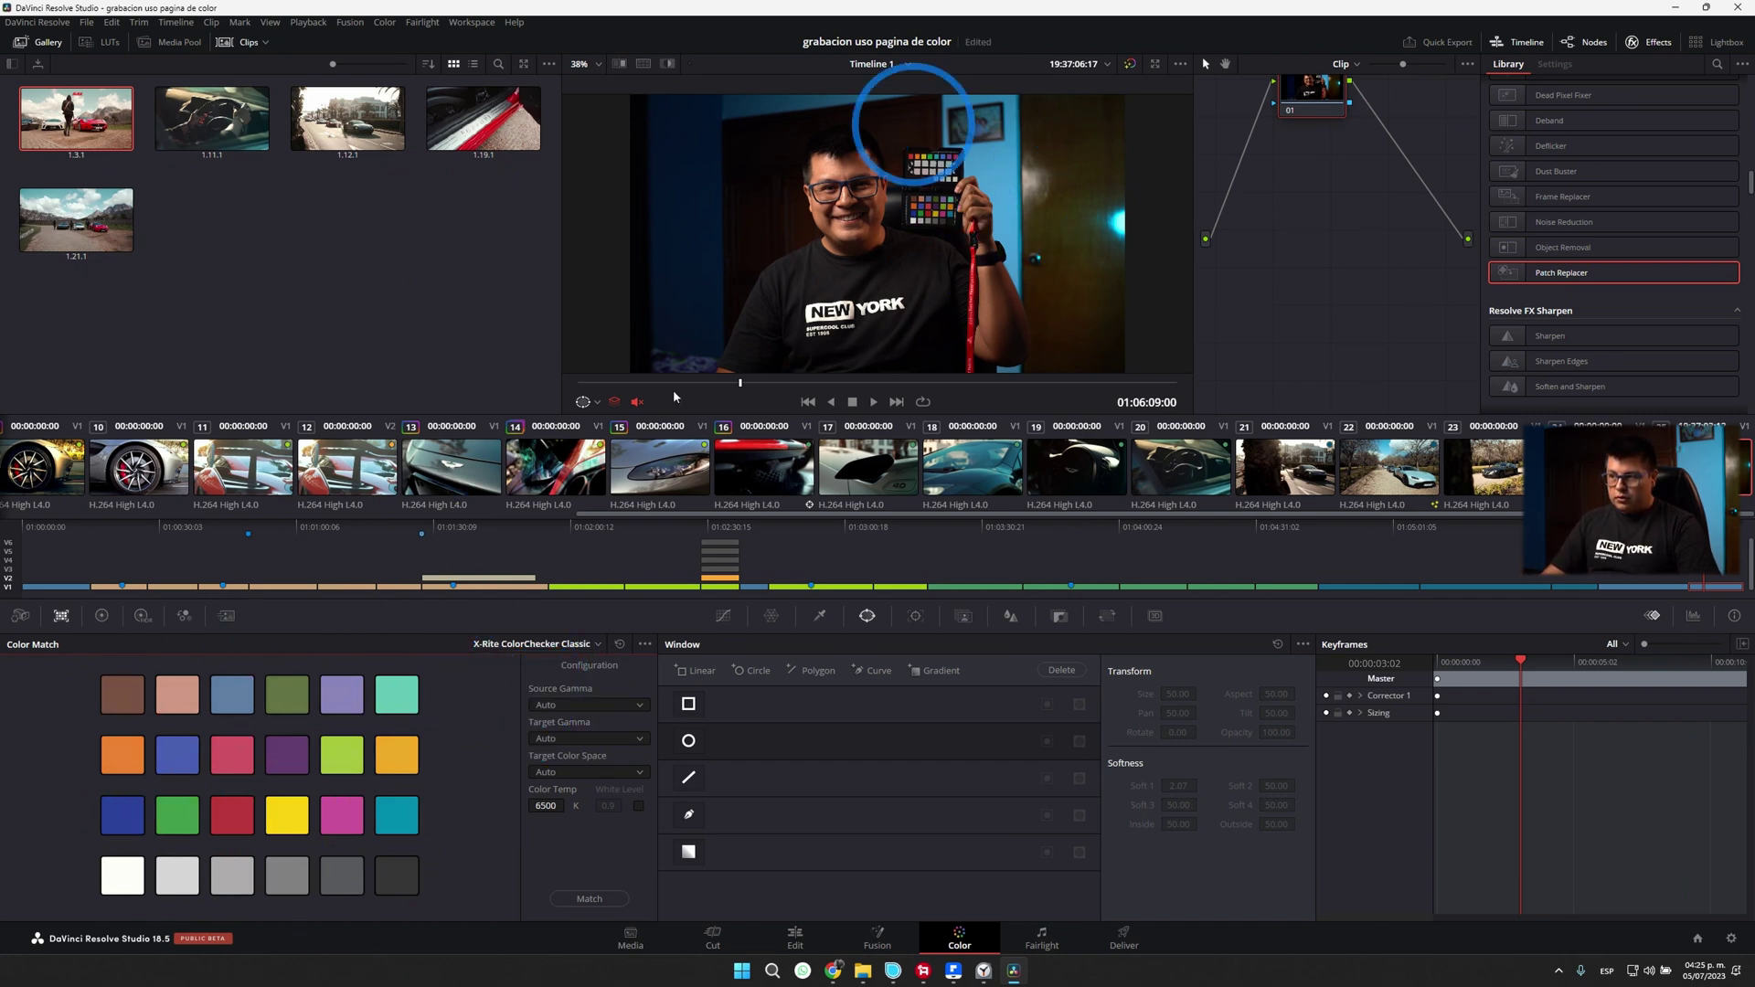
{"action": "left_click", "coordinate": [598, 403]}
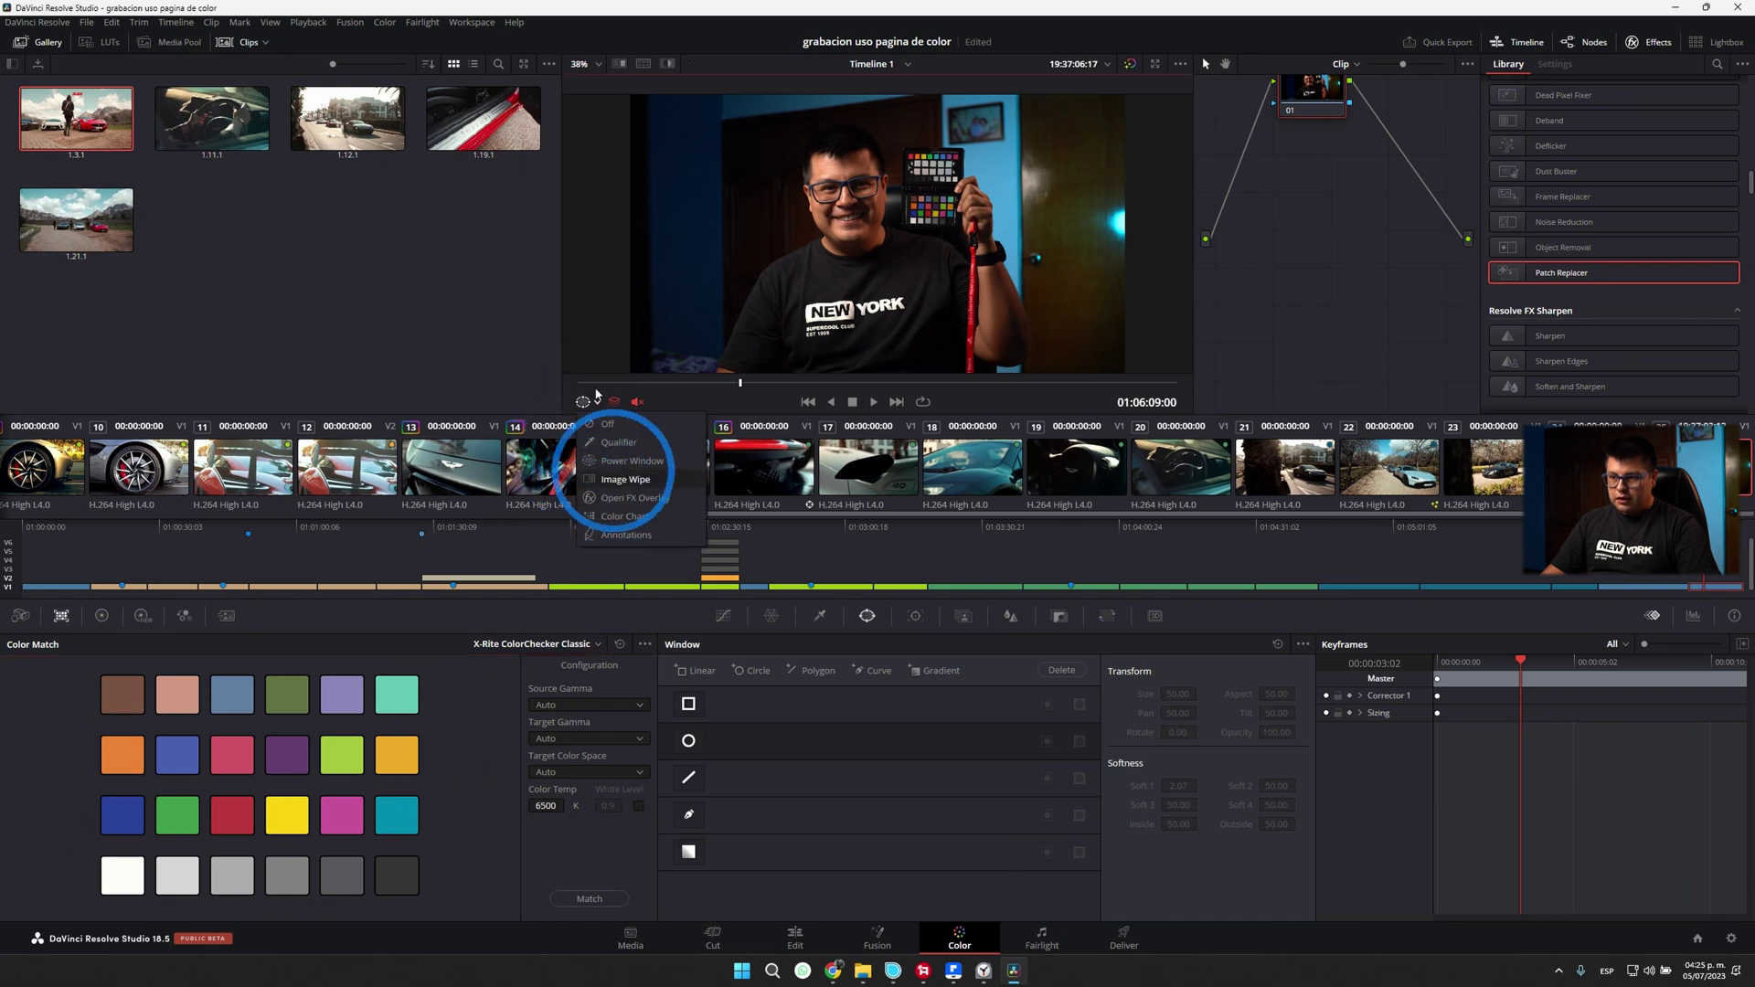
Step: Show the Color Chart overlay and roughly fit the grid onto the held checker
{"action": "left_click", "coordinate": [625, 517]}
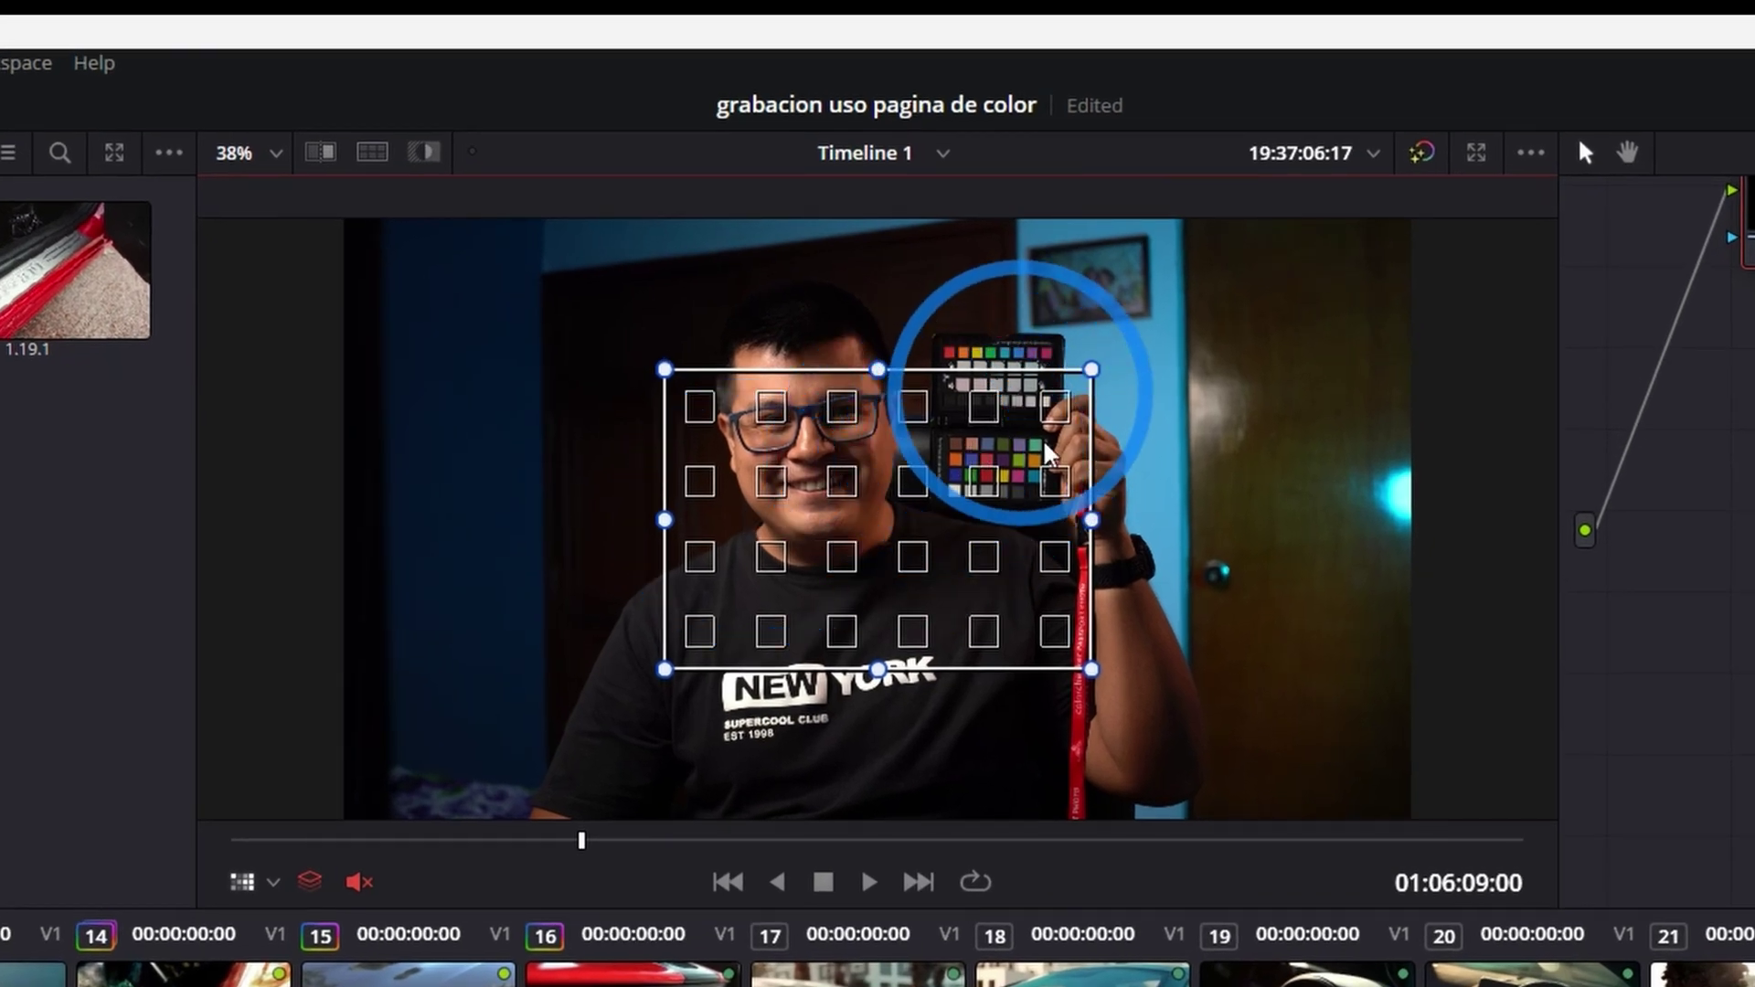
{"action": "left_click_drag", "start_coordinate": [664, 369], "coordinate": [957, 426]}
{"action": "left_click_drag", "start_coordinate": [664, 669], "coordinate": [940, 501]}
{"action": "left_click_drag", "start_coordinate": [1092, 669], "coordinate": [1057, 499]}
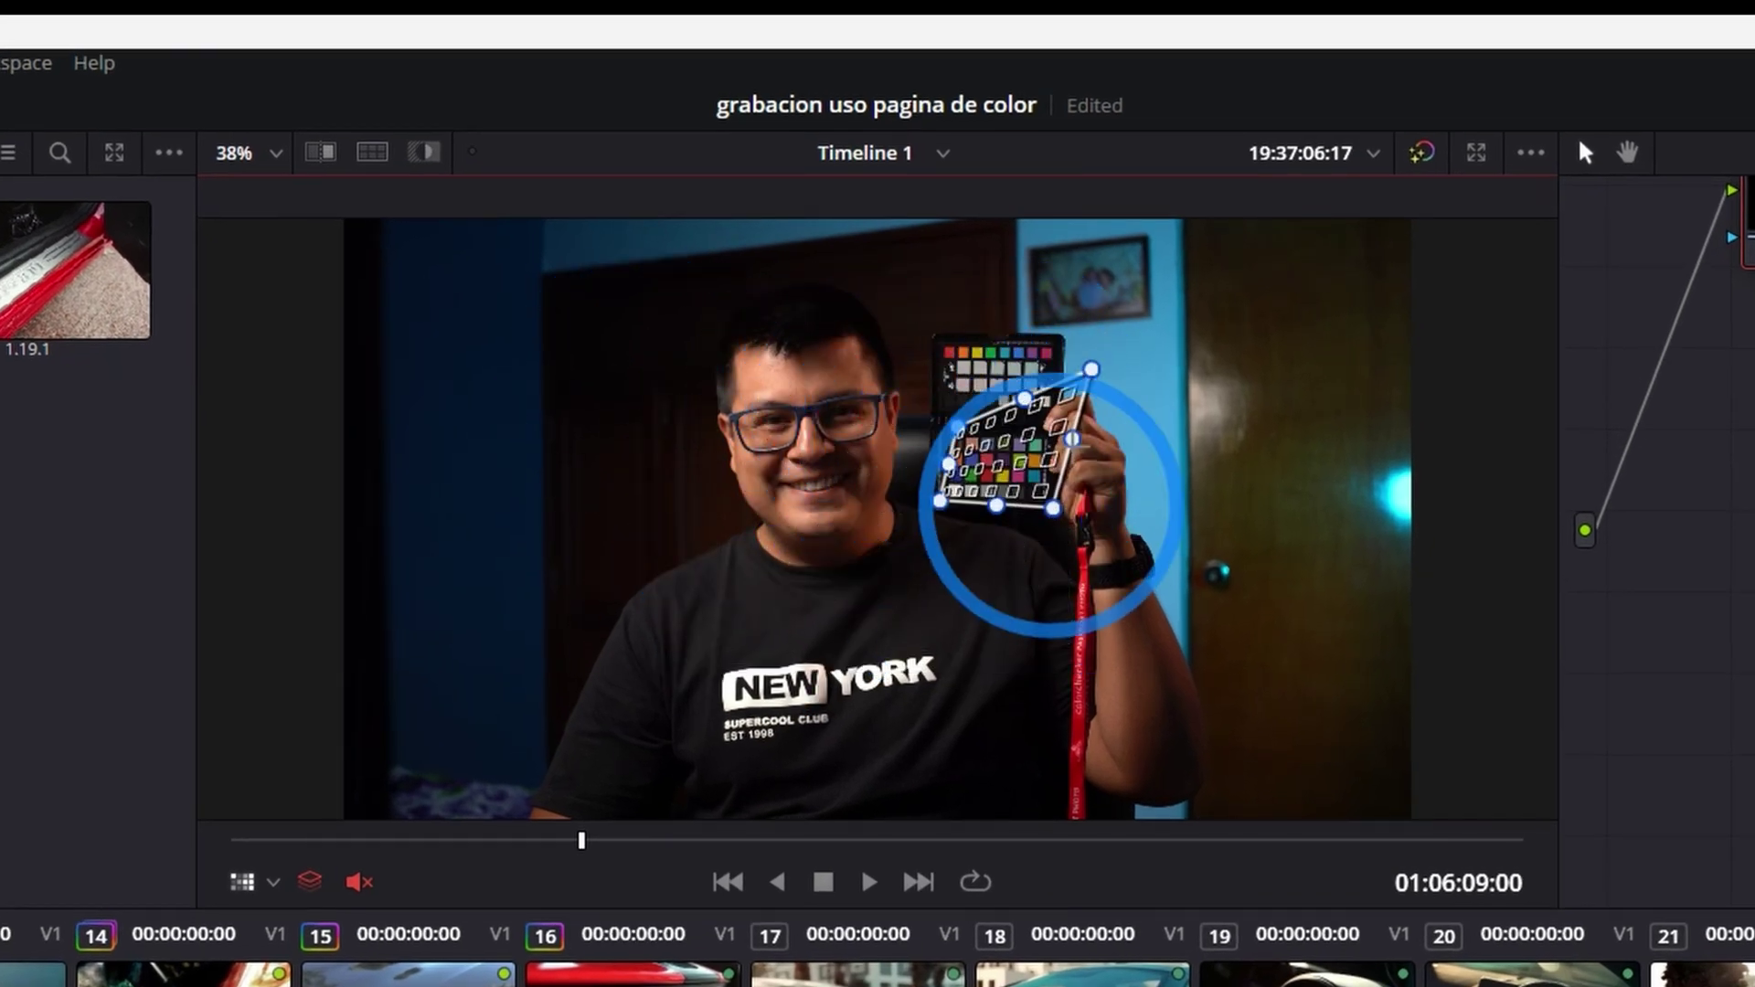
Step: Zoom in and align the grid's corners precisely onto the checker's patches
{"action": "scroll", "coordinate": [1110, 370], "scroll_direction": "up", "scroll_amount": 3}
{"action": "scroll", "coordinate": [1109, 384], "scroll_direction": "up", "scroll_amount": 3}
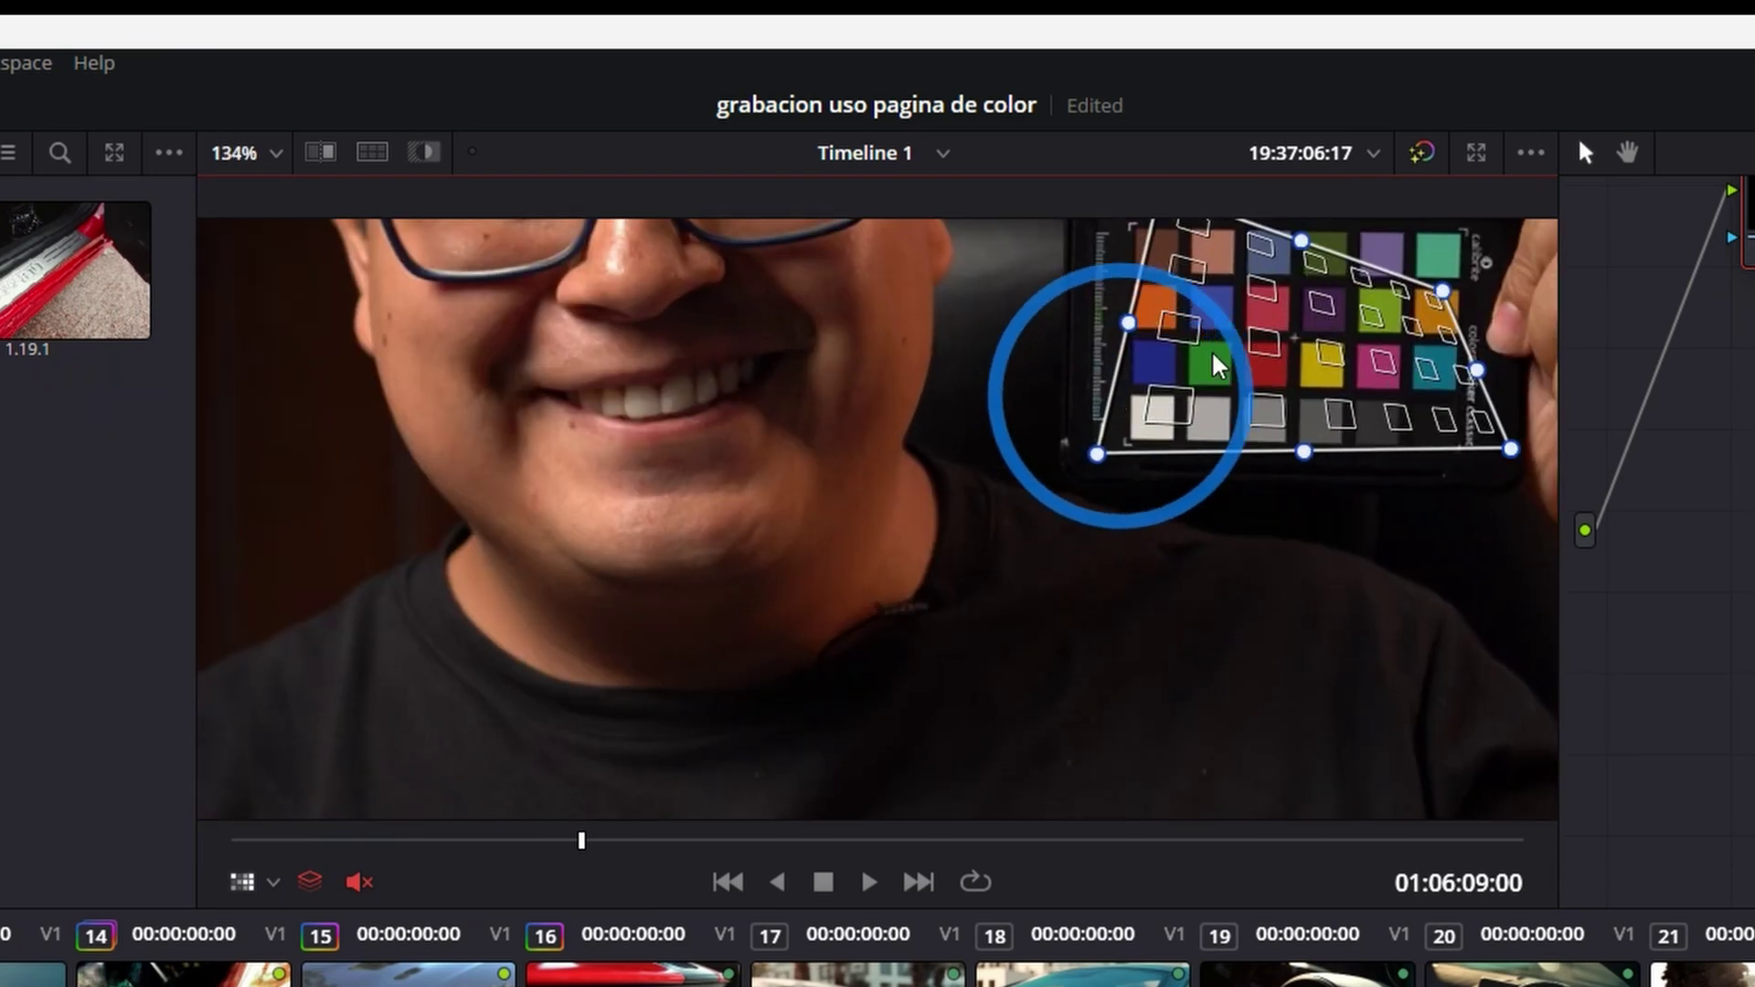
{"action": "scroll", "coordinate": [788, 527], "scroll_direction": "up", "scroll_amount": 3}
{"action": "scroll", "coordinate": [744, 490], "scroll_direction": "up", "scroll_amount": 1}
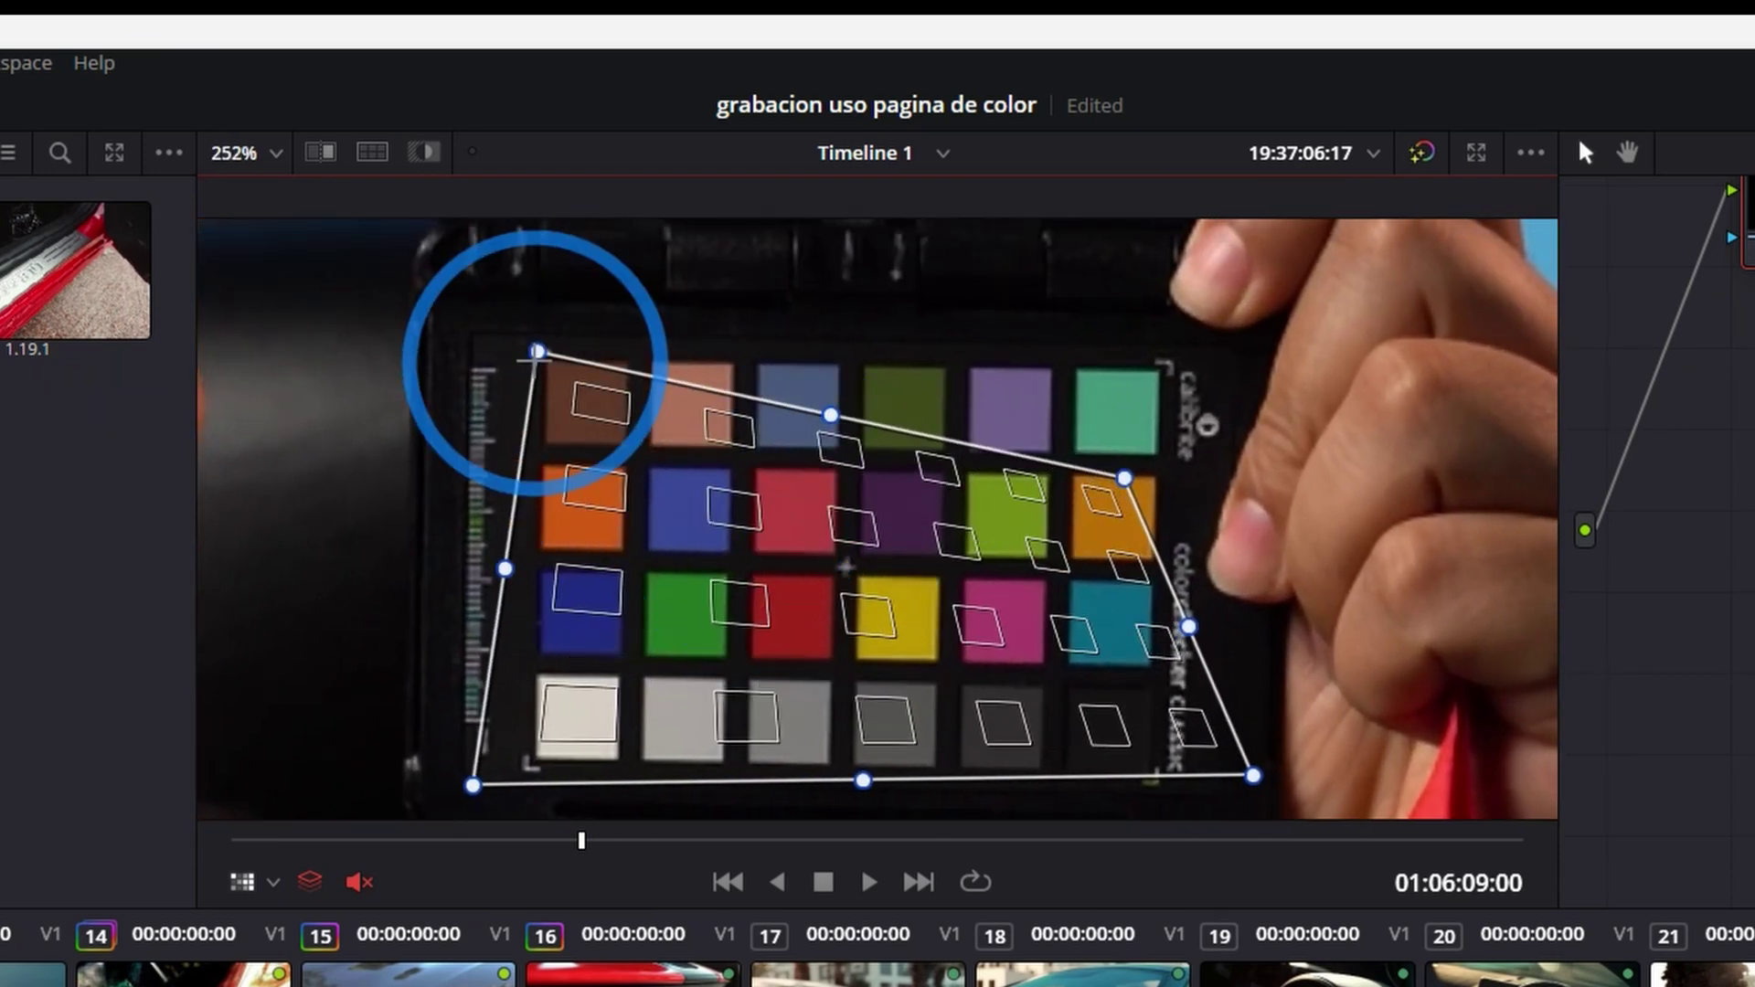
{"action": "left_click_drag", "start_coordinate": [473, 785], "coordinate": [615, 698]}
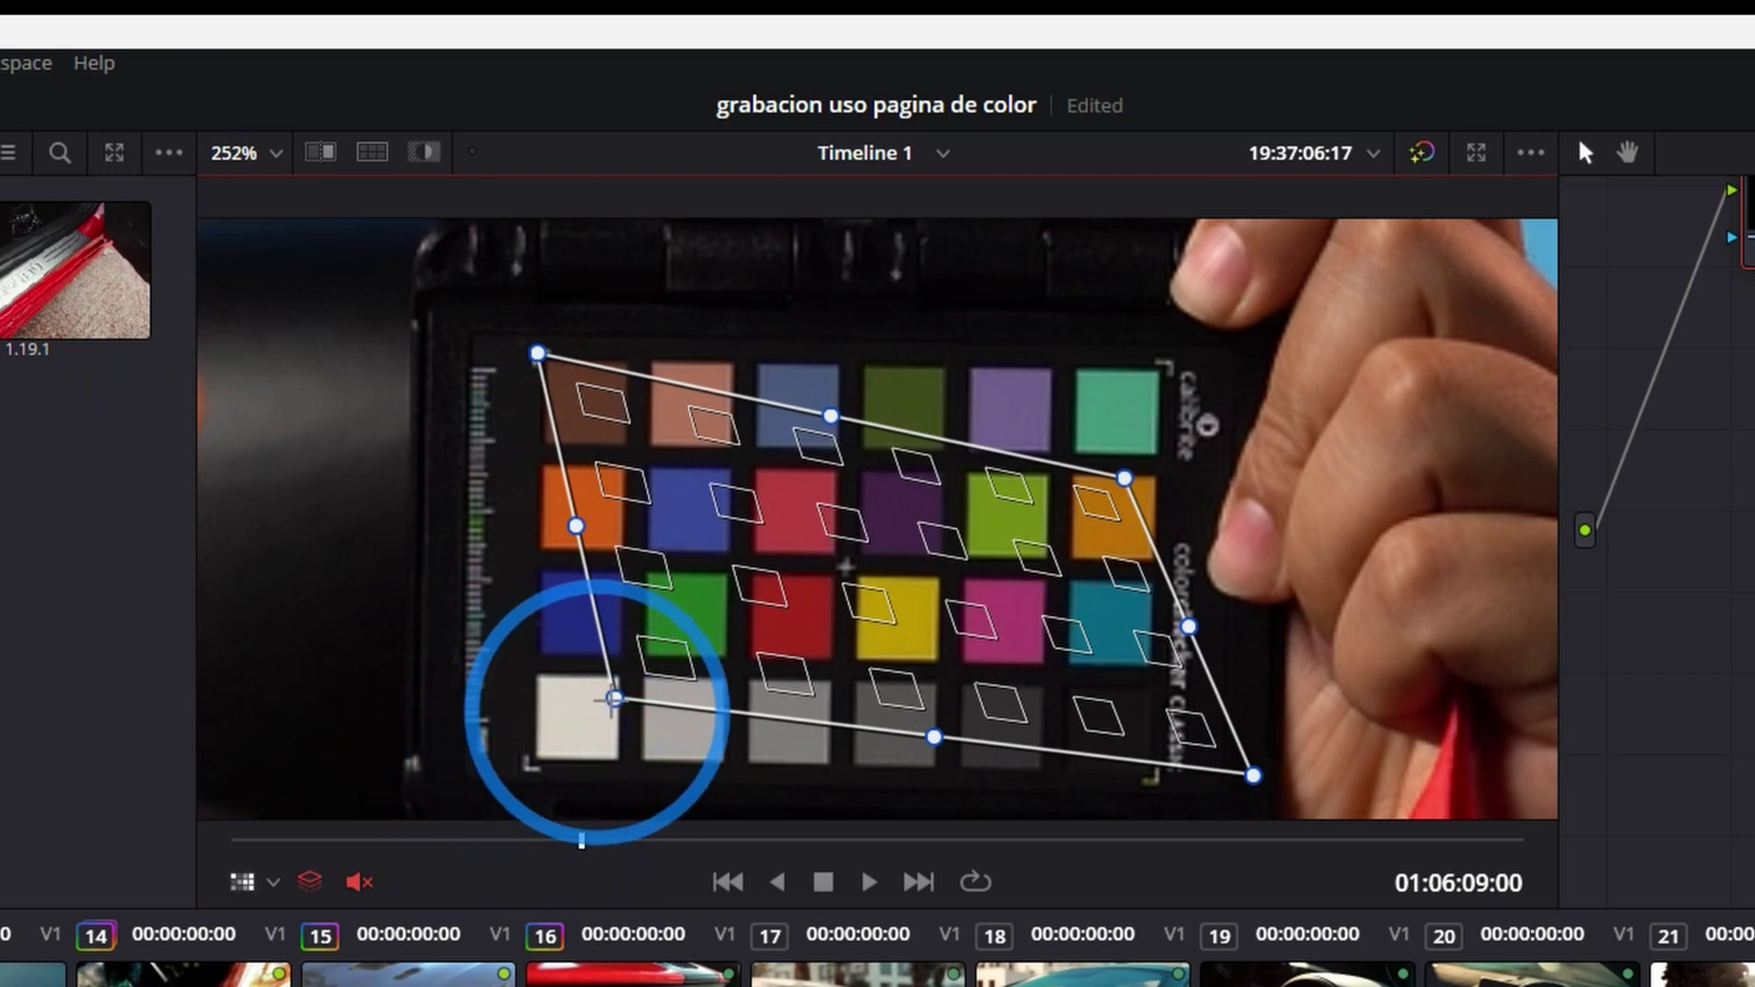
{"action": "left_click_drag", "start_coordinate": [1124, 477], "coordinate": [1160, 368]}
{"action": "left_click_drag", "start_coordinate": [1253, 775], "coordinate": [1154, 777]}
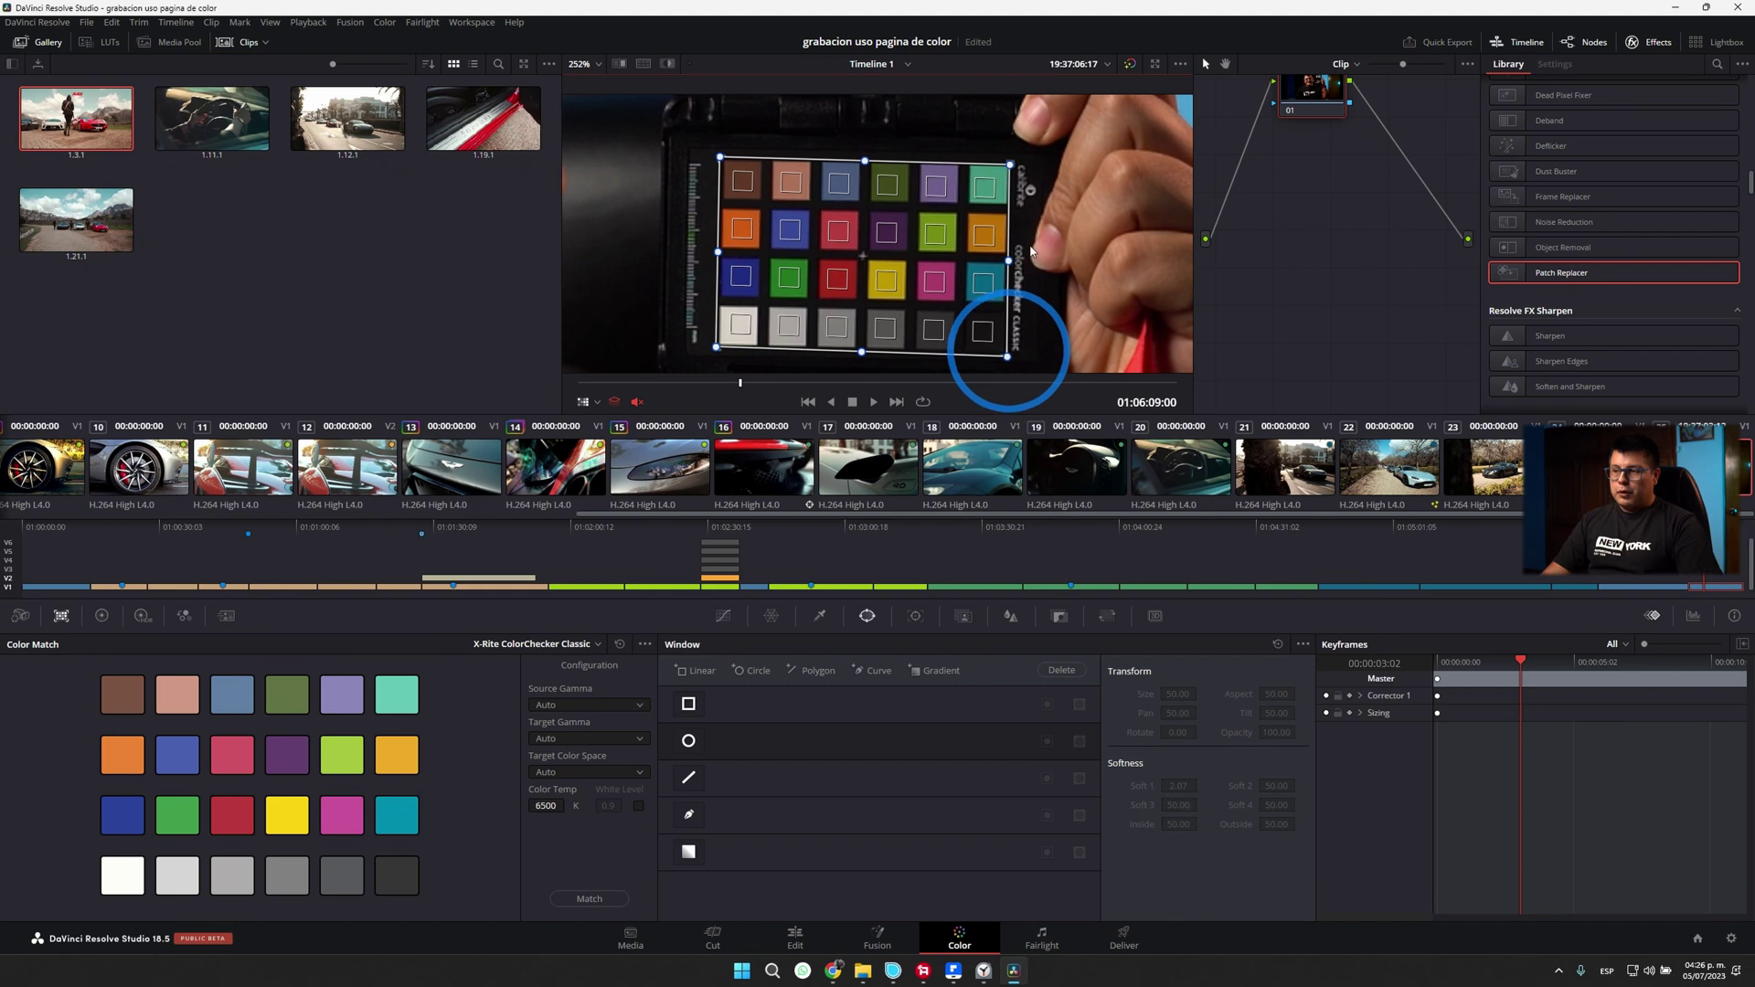
{"action": "scroll", "coordinate": [857, 291], "scroll_direction": "down", "scroll_amount": 5}
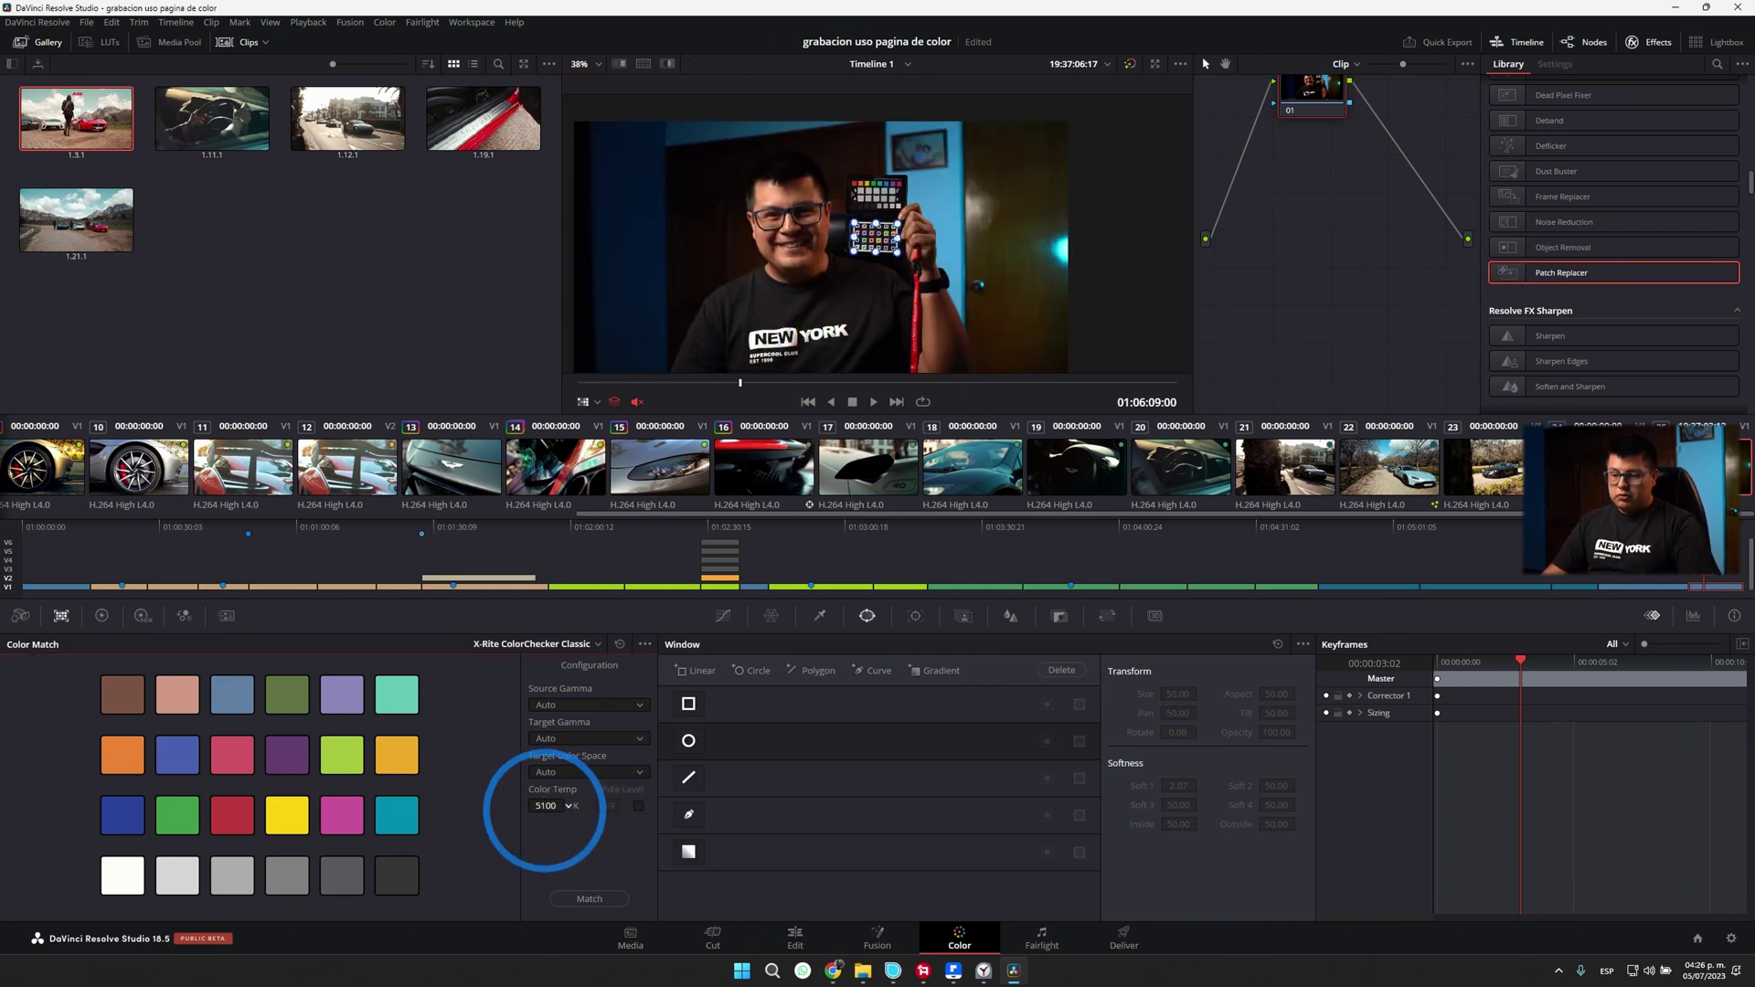
{"action": "left_click", "coordinate": [568, 805]}
Step: Match the checker clip to the chart at 5600 K and compare with the grade toggled
{"action": "left_click", "coordinate": [558, 827]}
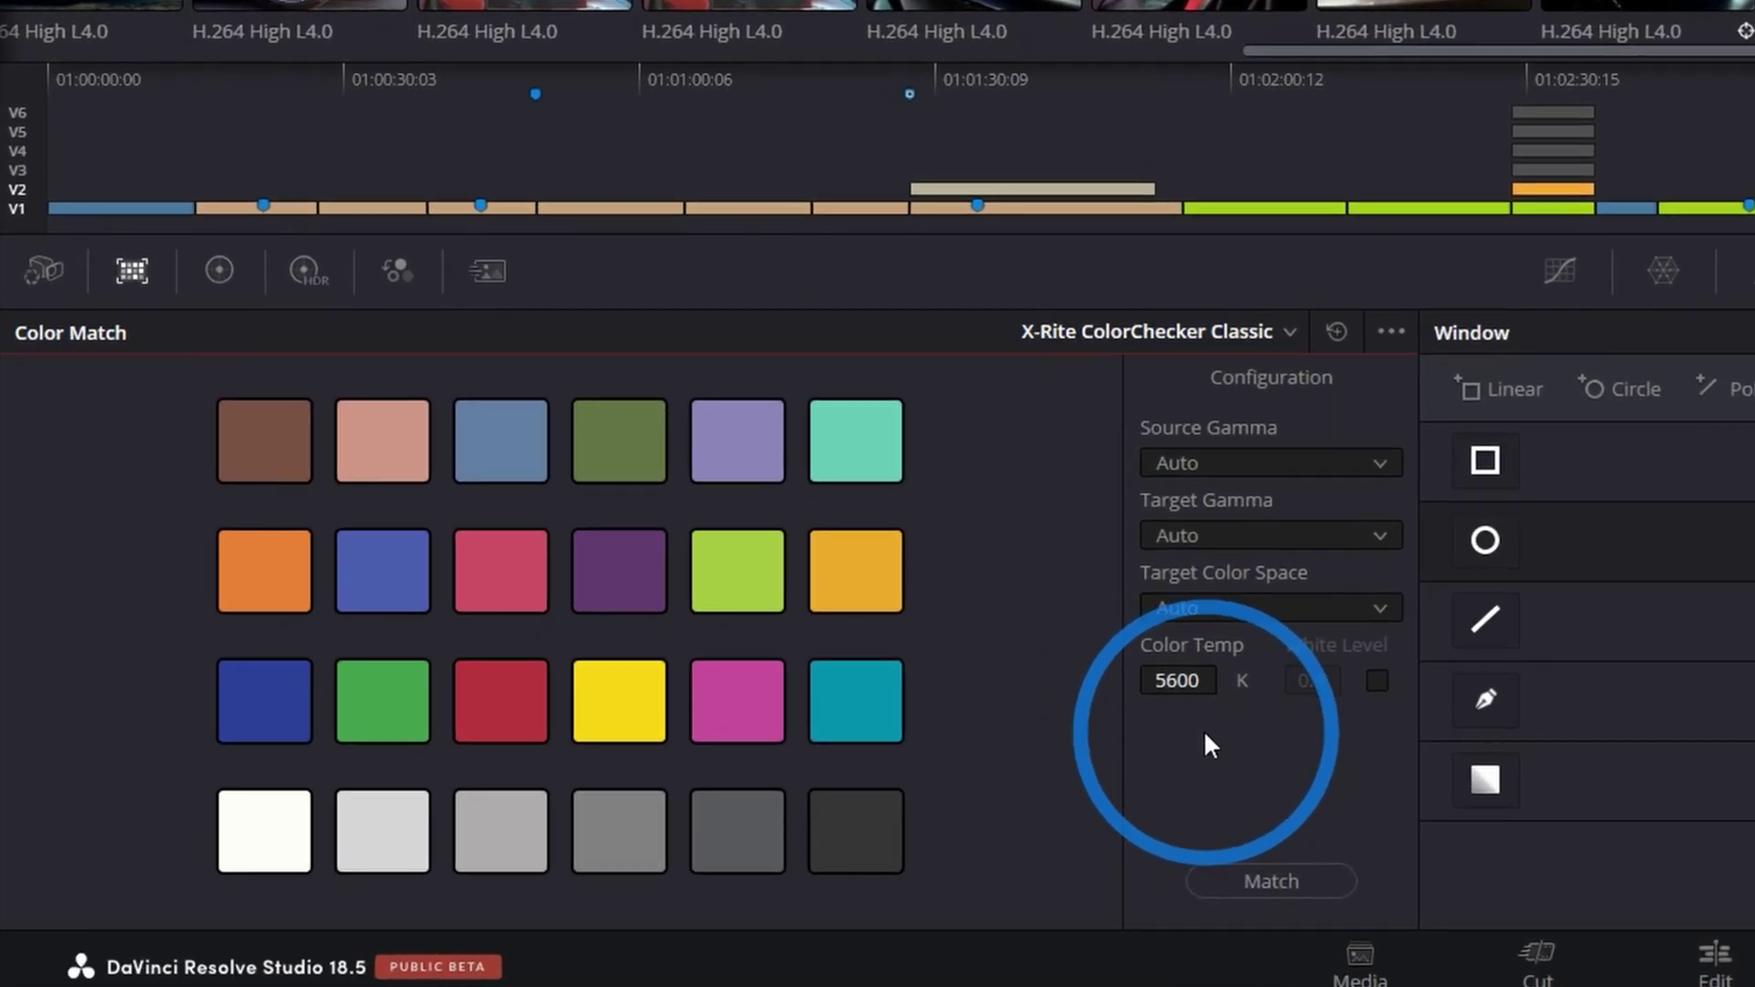
{"action": "left_click", "coordinate": [1291, 878]}
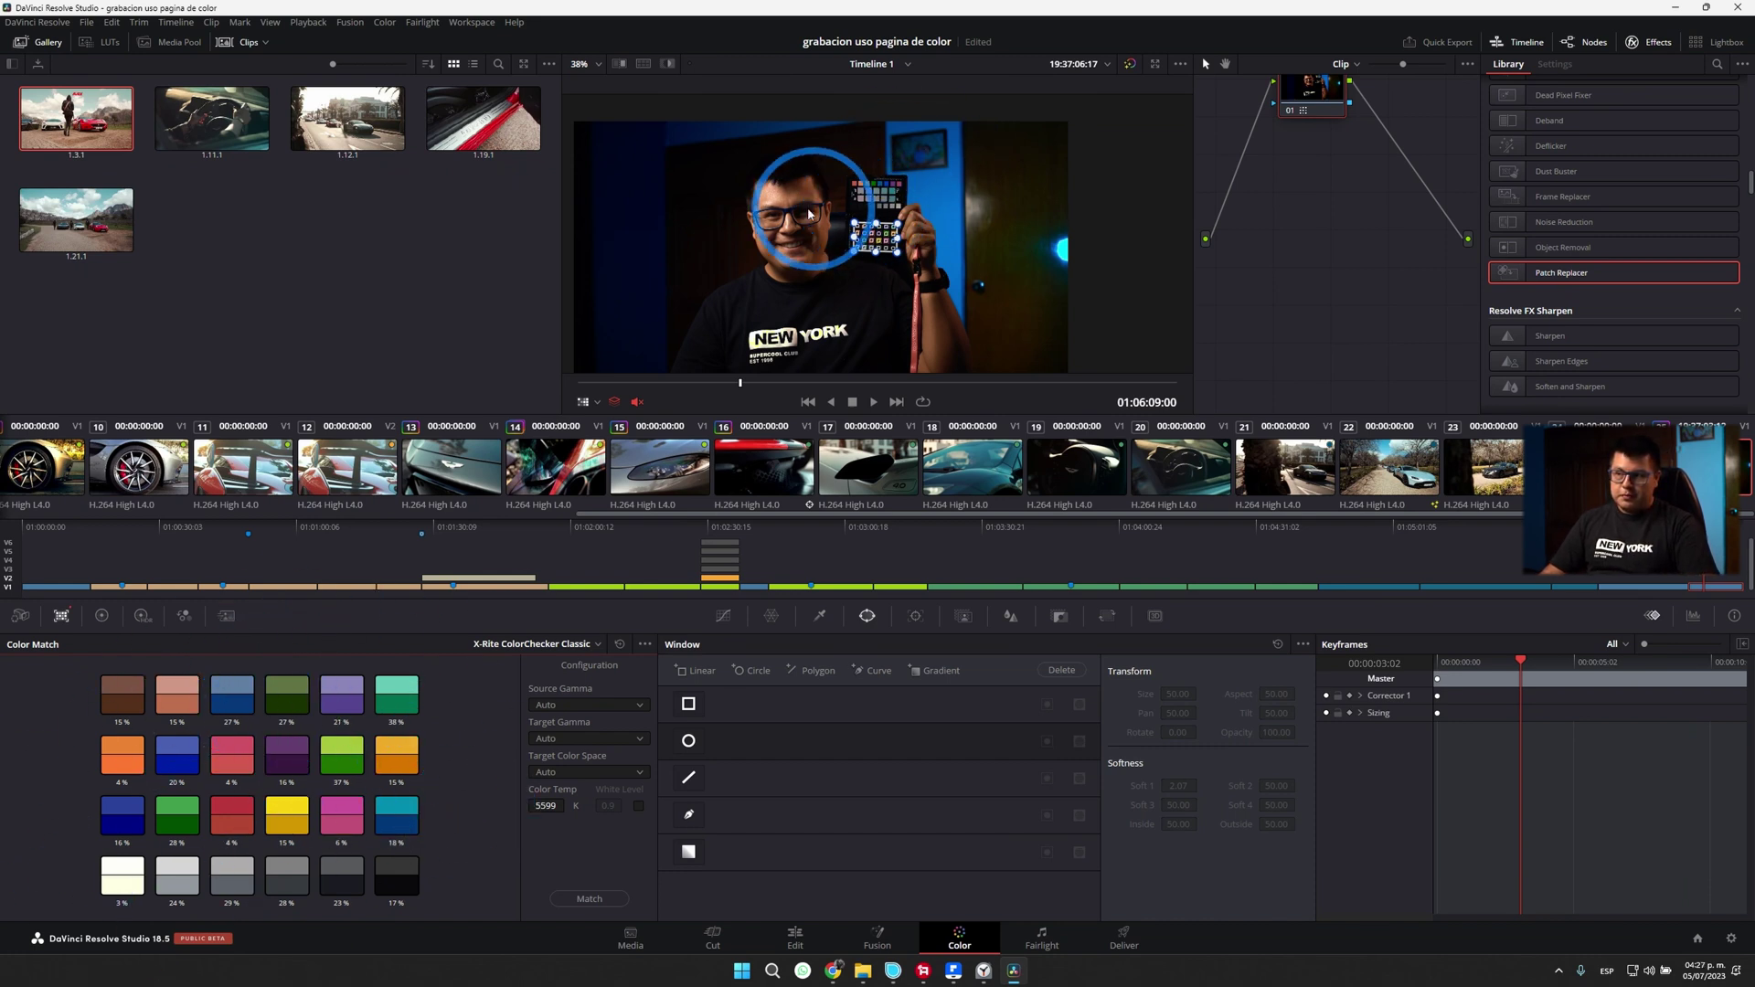
{"action": "key", "text": "ctrl+d"}
{"action": "key", "text": "ctrl+d"}
{"action": "key", "text": "ctrl+d"}
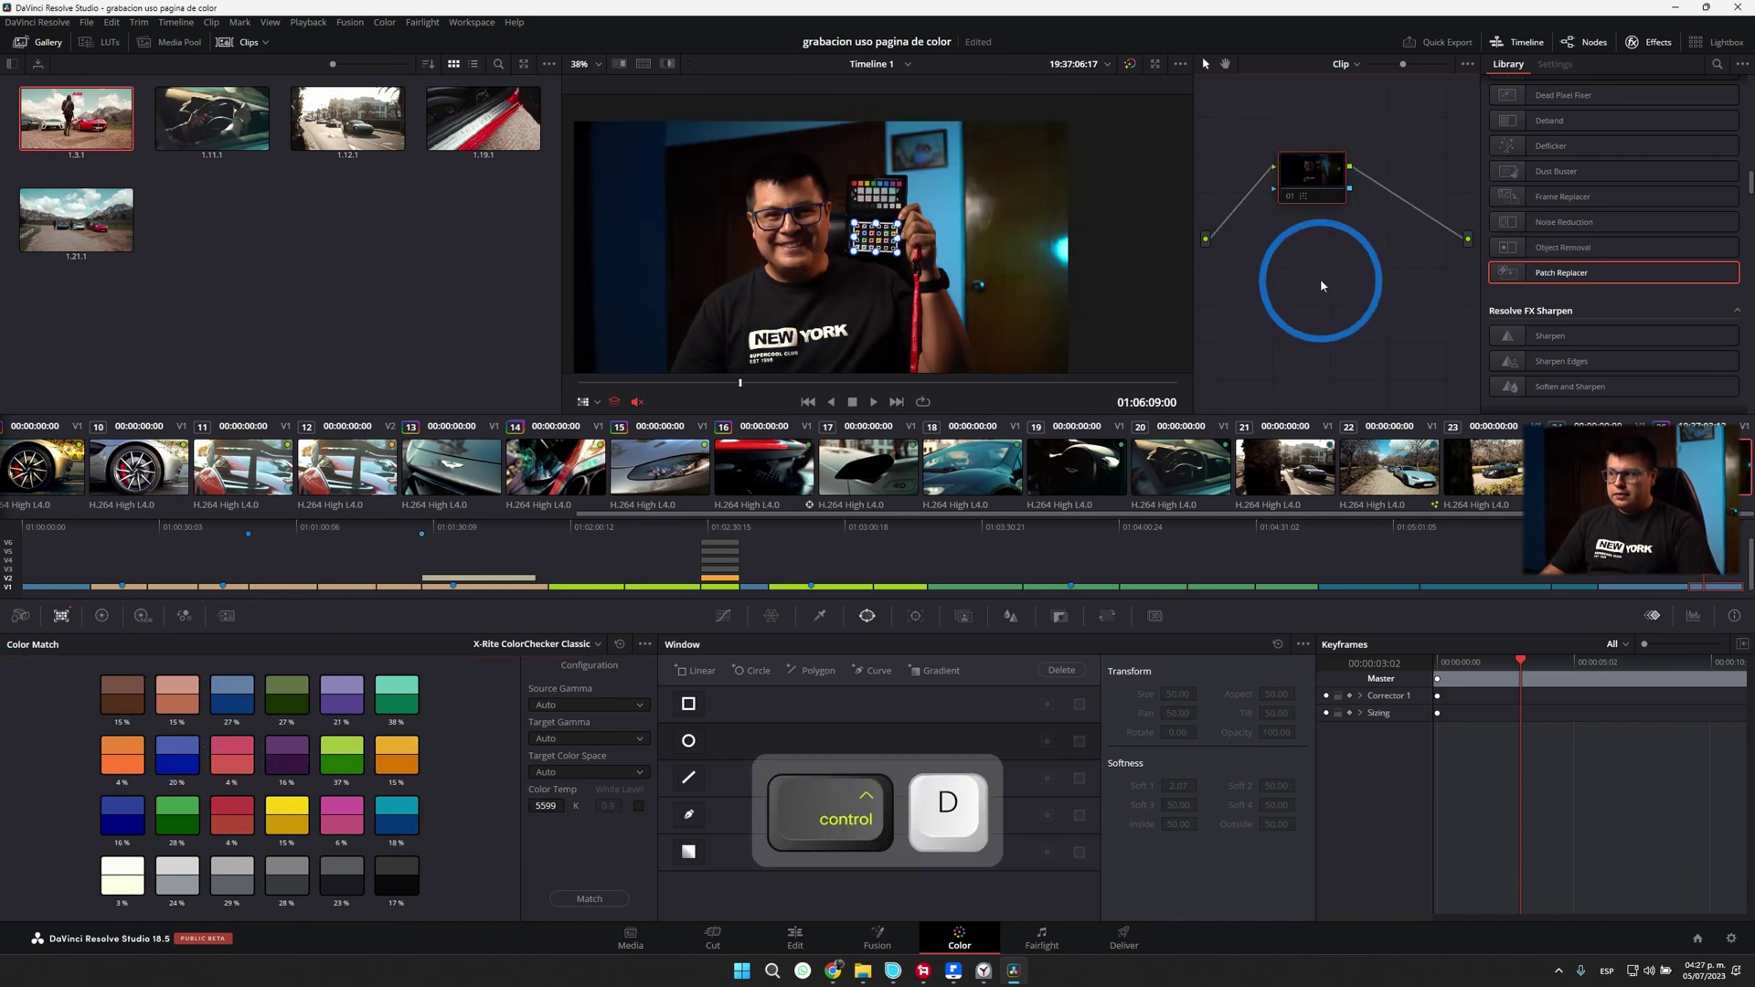
{"action": "key", "text": "ctrl+d"}
{"action": "key", "text": "ctrl+d"}
{"action": "key", "text": "ctrl+d"}
{"action": "scroll", "coordinate": [848, 222], "scroll_direction": "up", "scroll_amount": 4}
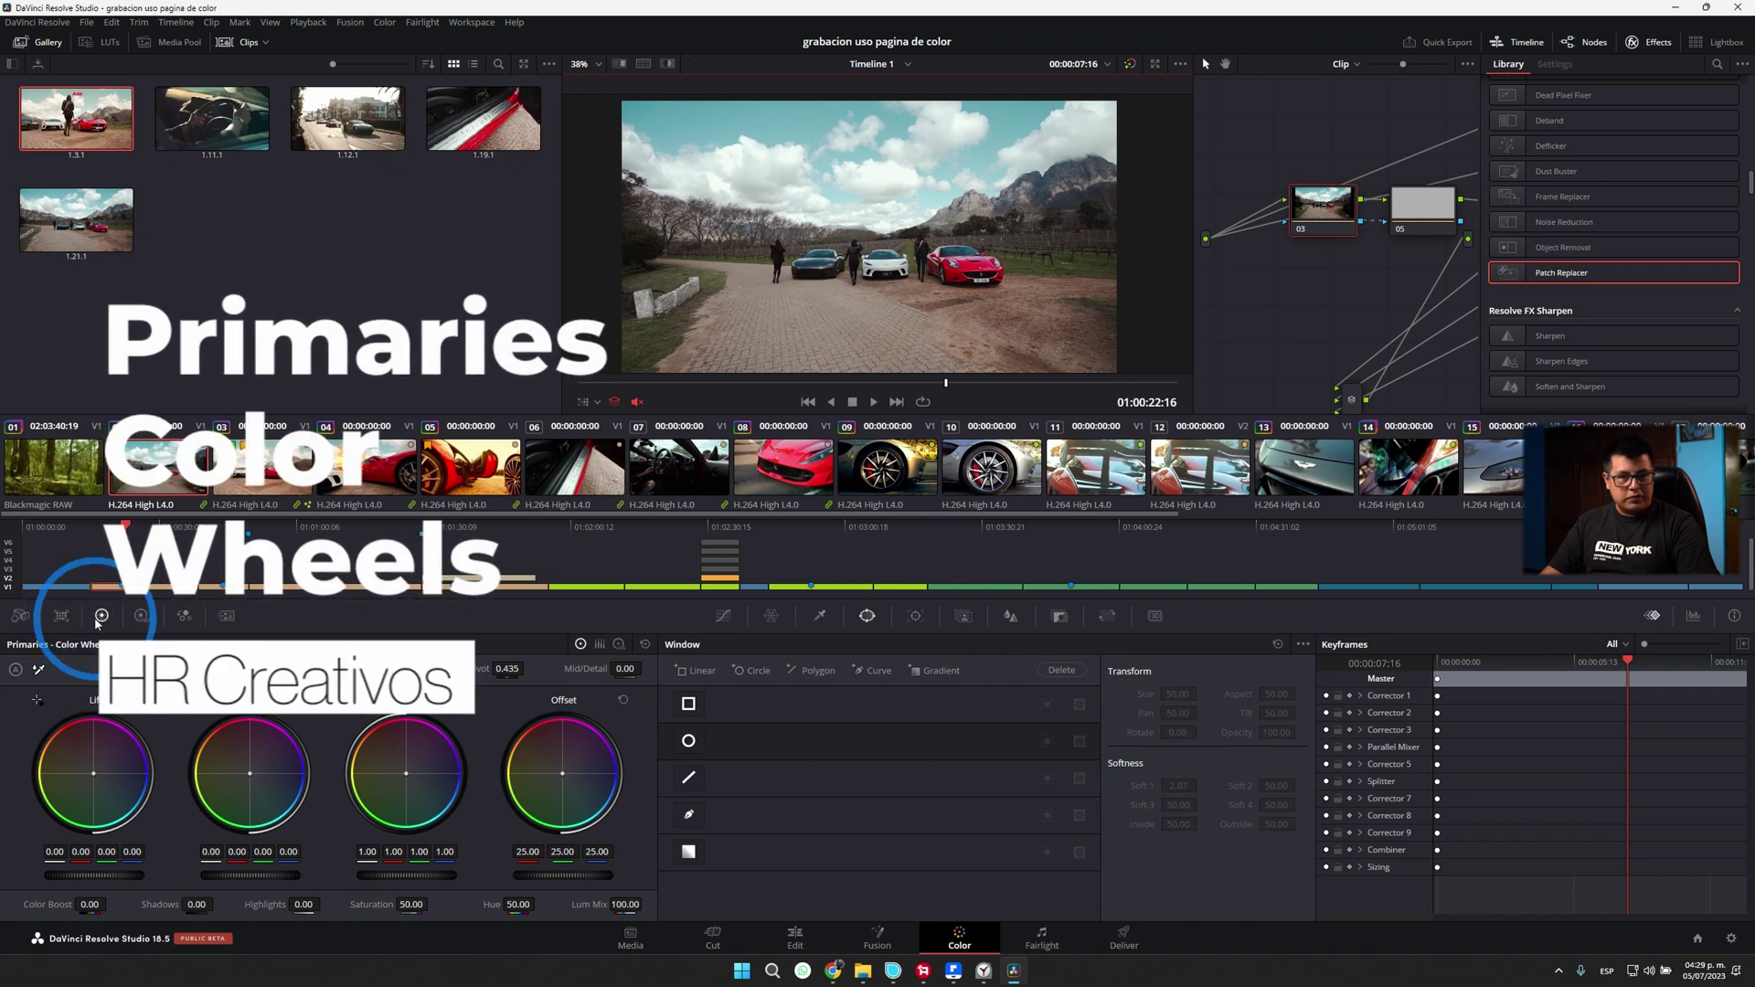
Step: Auto-balance the cars clip, then white-balance it by sampling the white car as neutral
{"action": "left_click", "coordinate": [16, 671]}
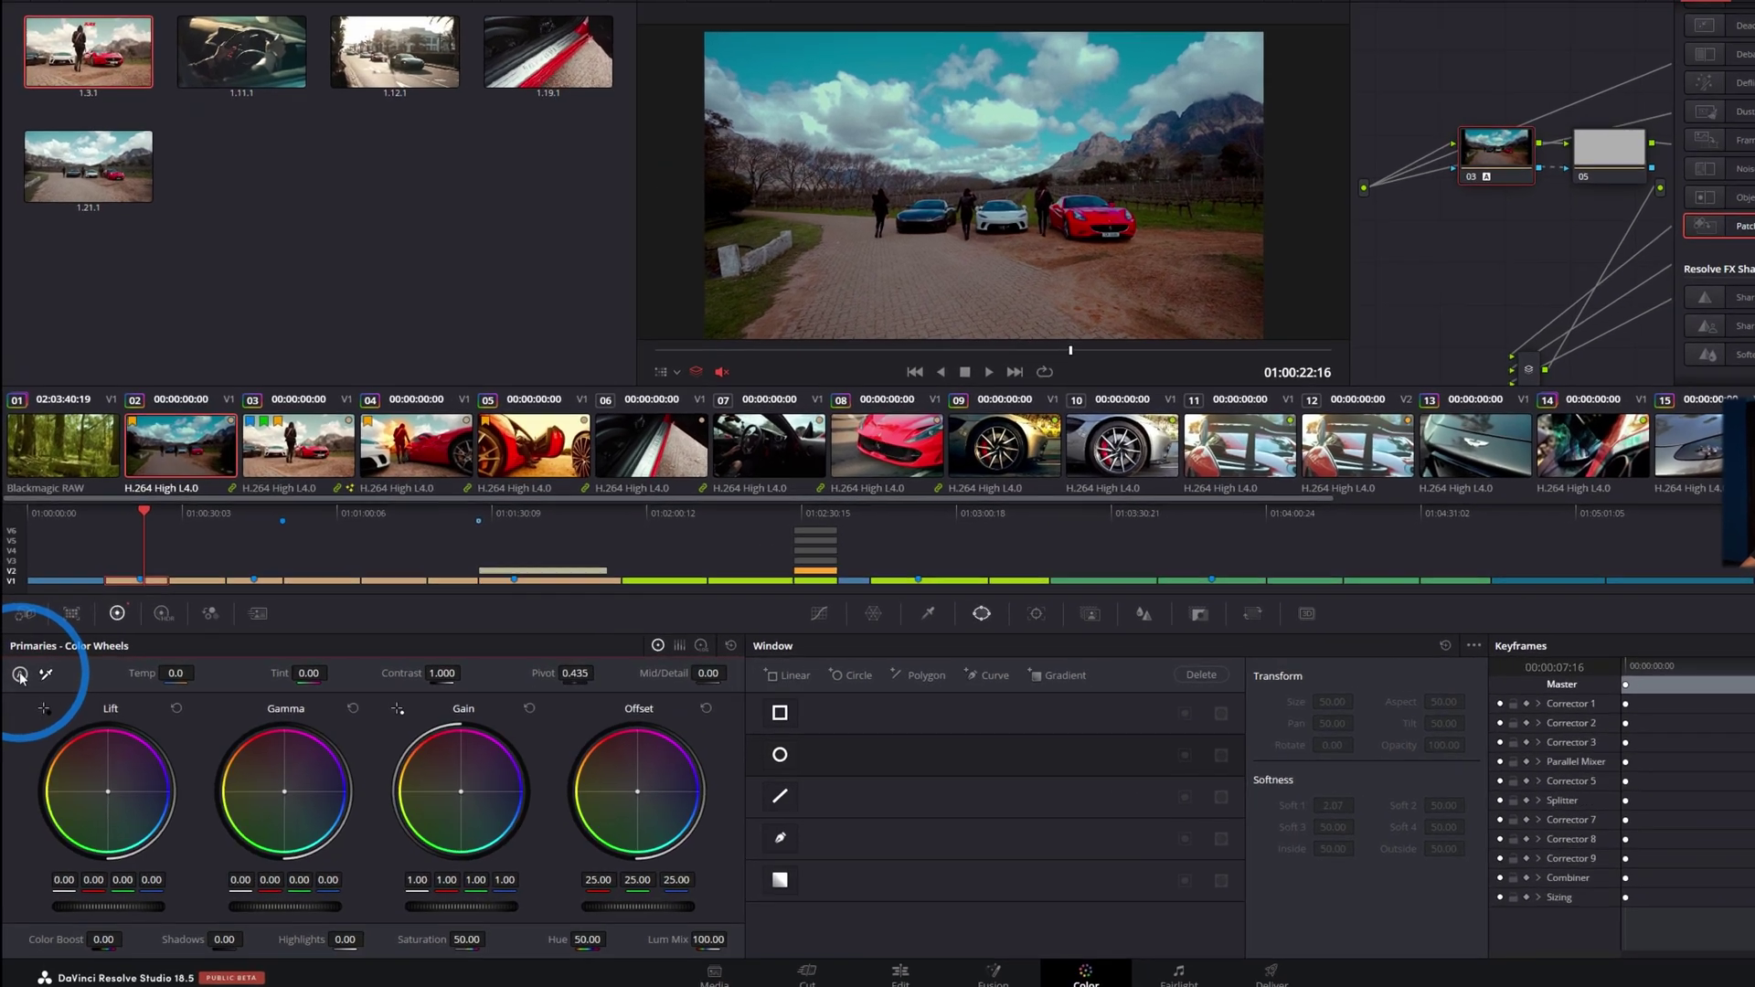
{"action": "key", "text": "ctrl+d"}
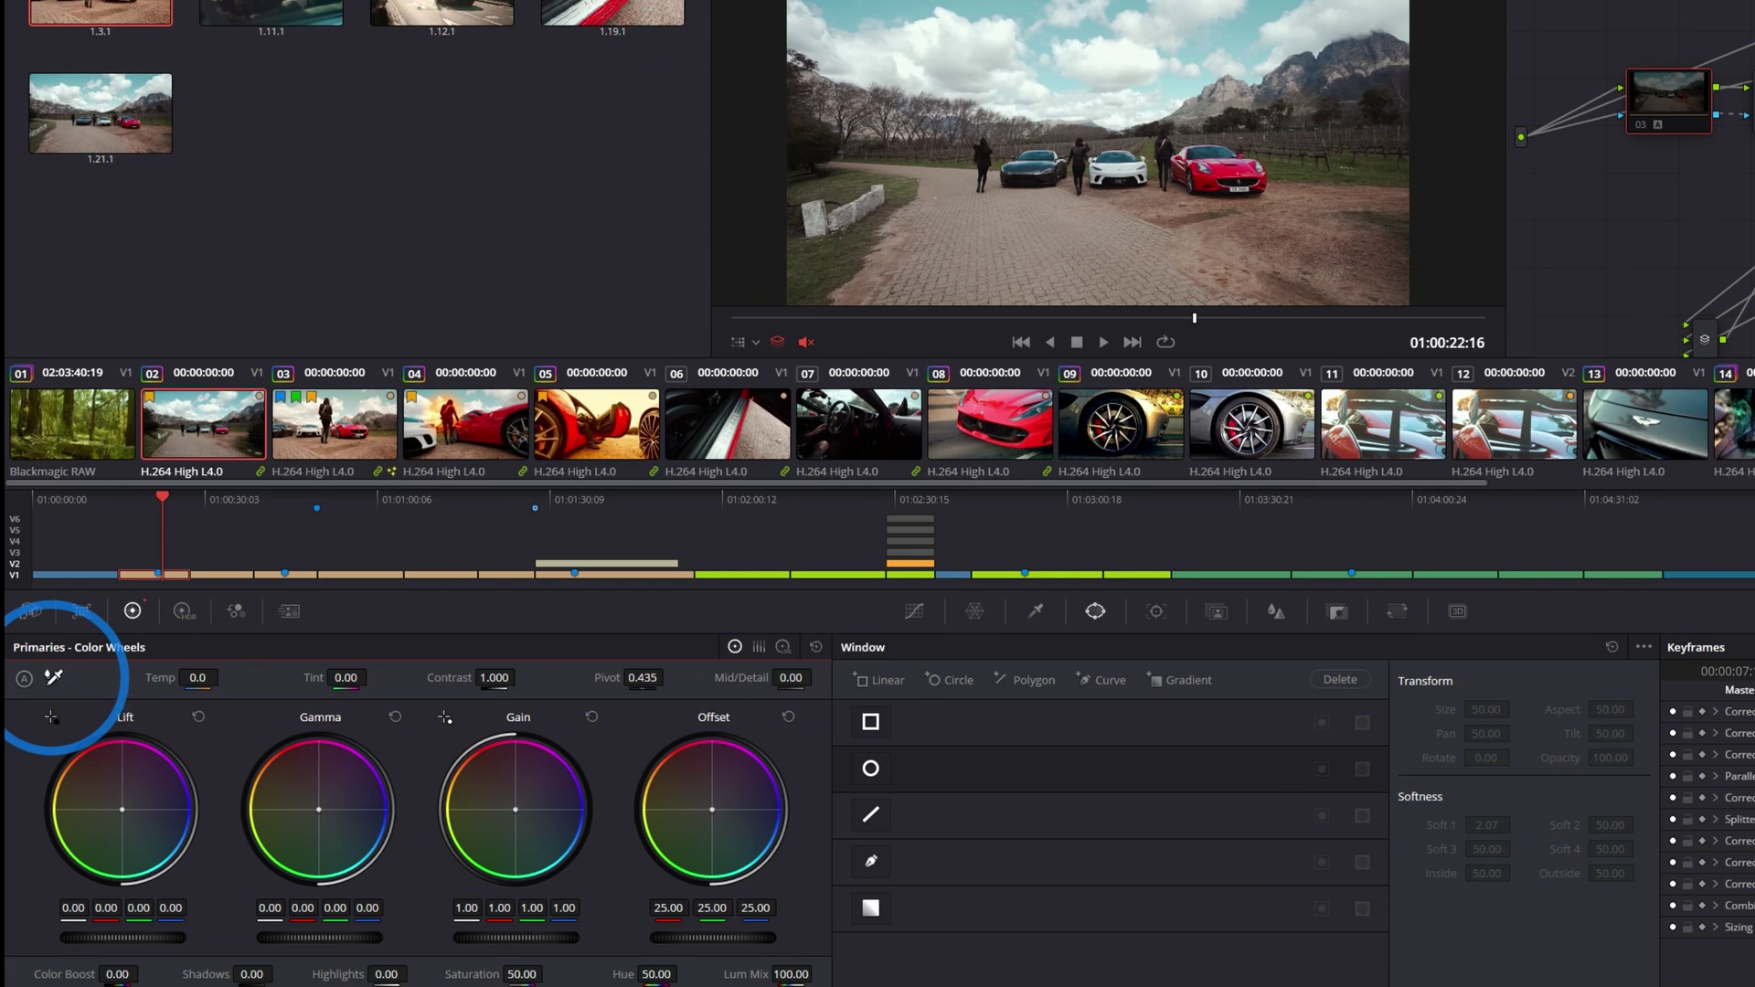
{"action": "left_click", "coordinate": [52, 677]}
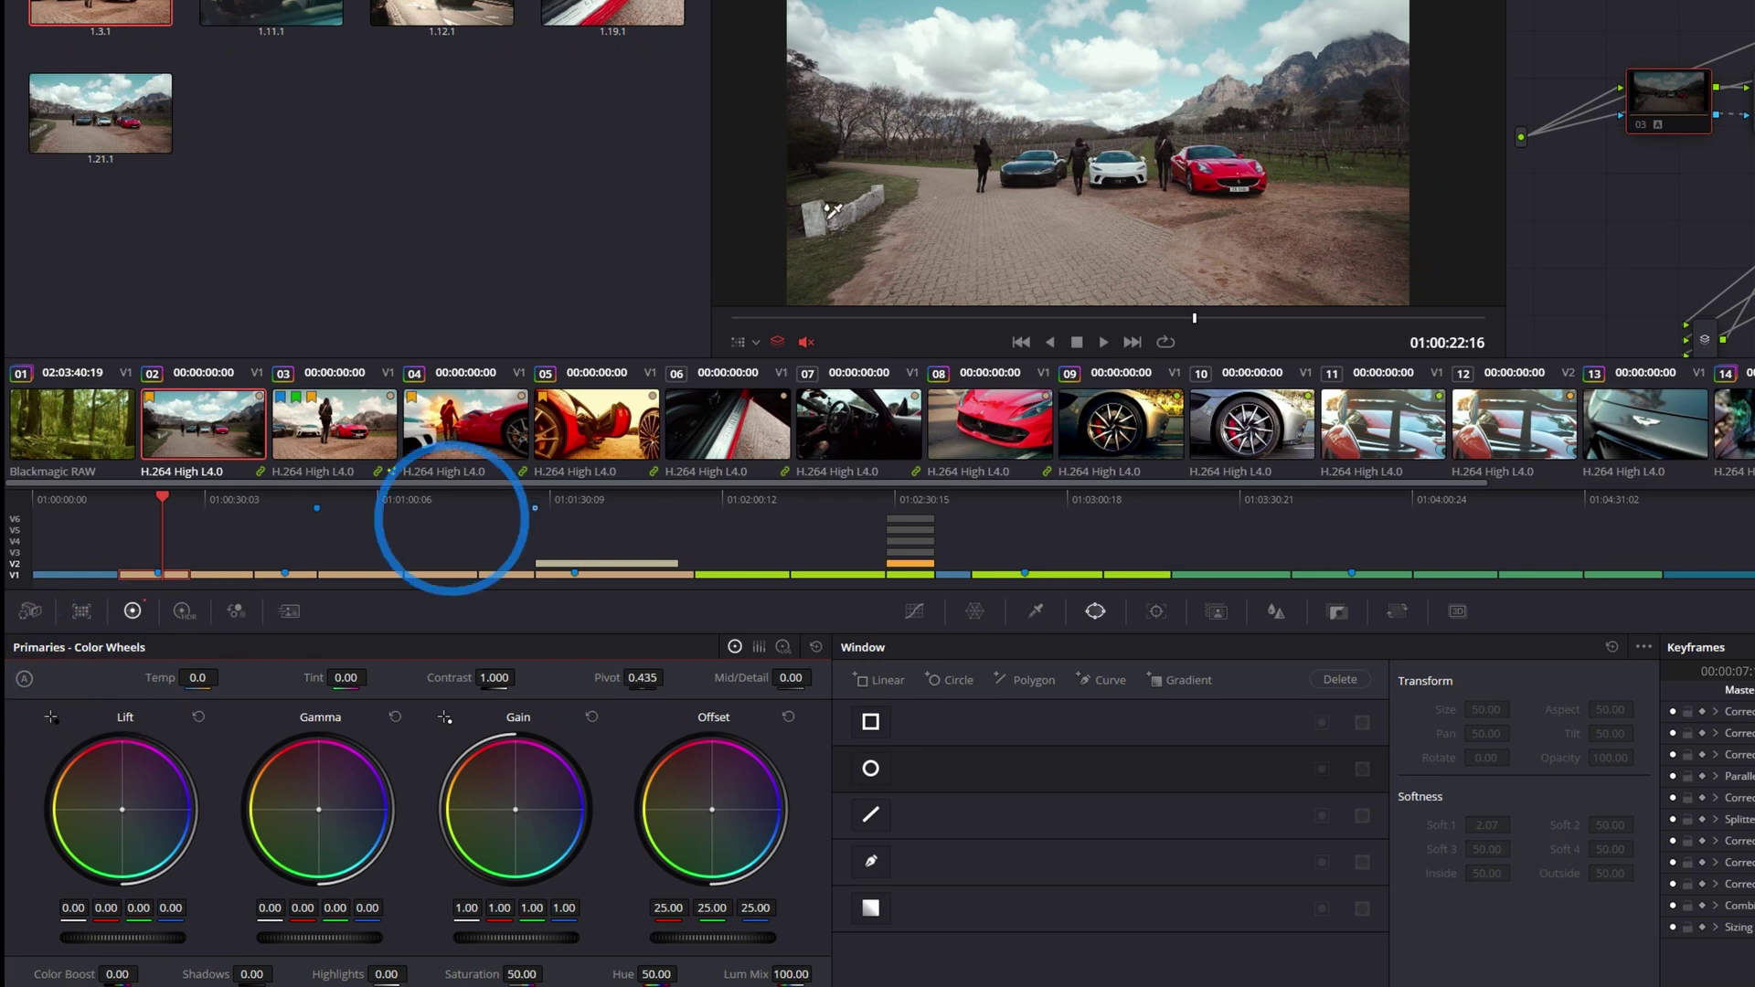
{"action": "scroll", "coordinate": [1106, 155], "scroll_direction": "up", "scroll_amount": 10}
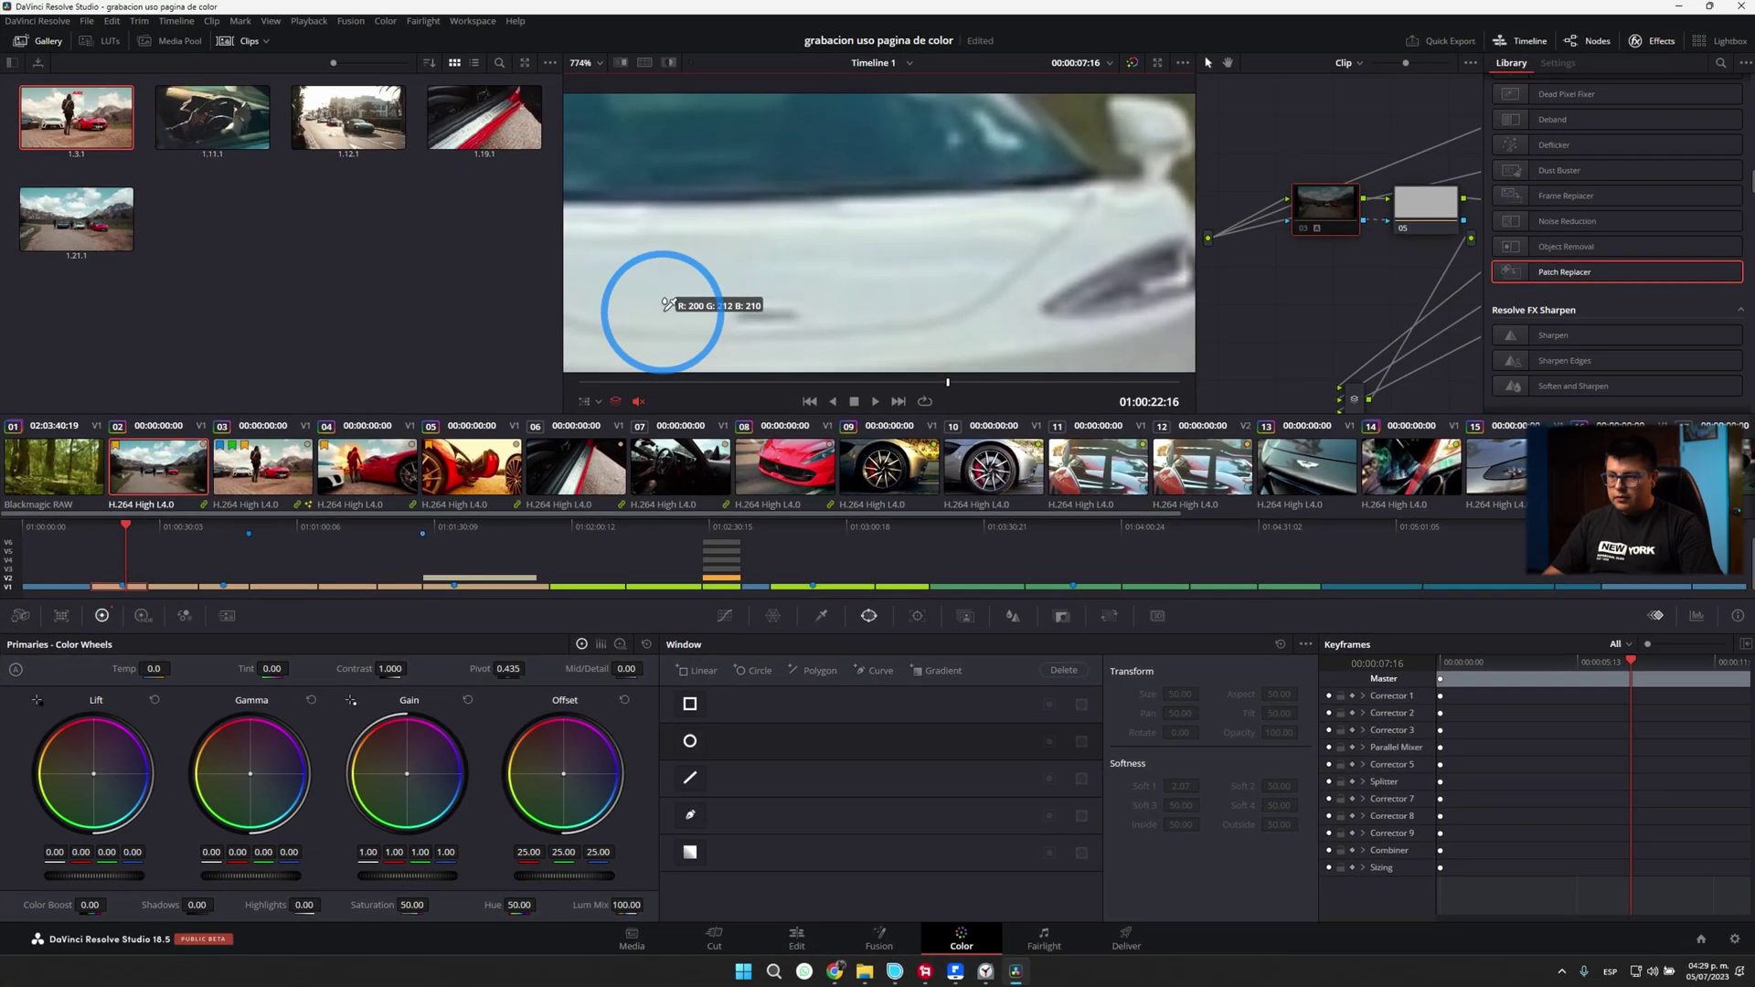
{"action": "left_click", "coordinate": [661, 310]}
{"action": "scroll", "coordinate": [661, 310], "scroll_direction": "down", "scroll_amount": 10}
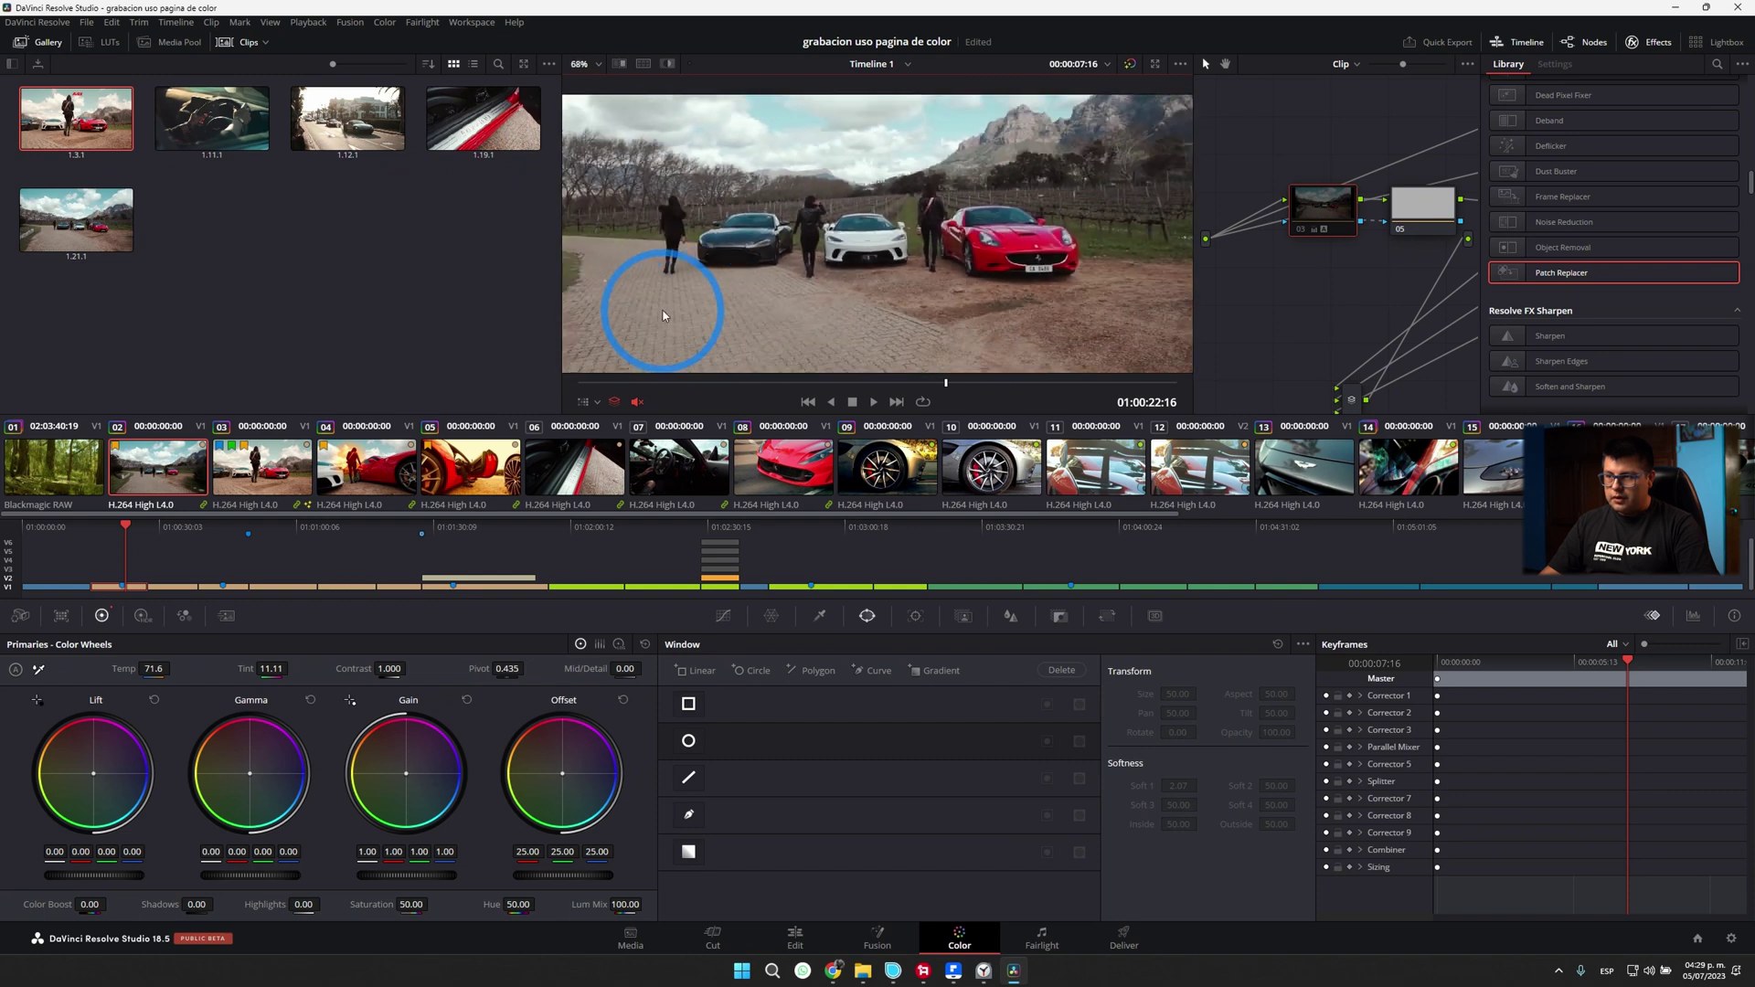
{"action": "key", "text": "z"}
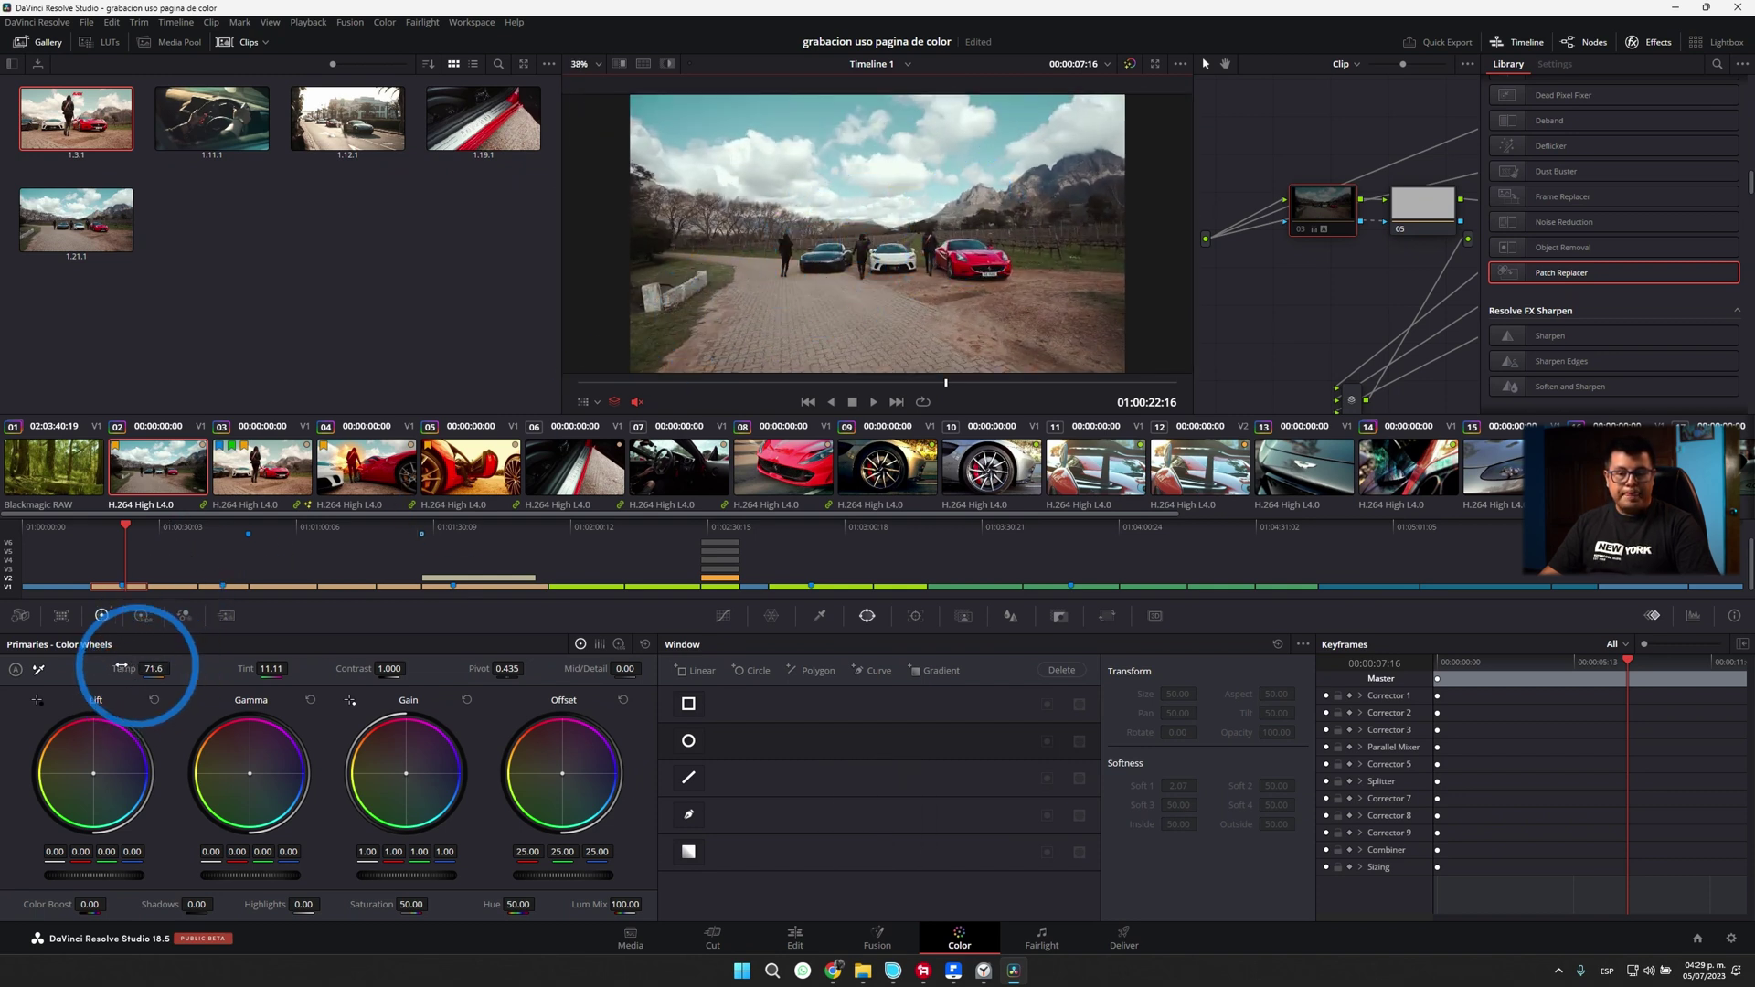
Step: Reset the grade to a single node and drag Temp to -130.0 for a teal cast
{"action": "key", "text": "ctrl+Home"}
{"action": "left_click_drag", "start_coordinate": [141, 677], "coordinate": [39, 686]}
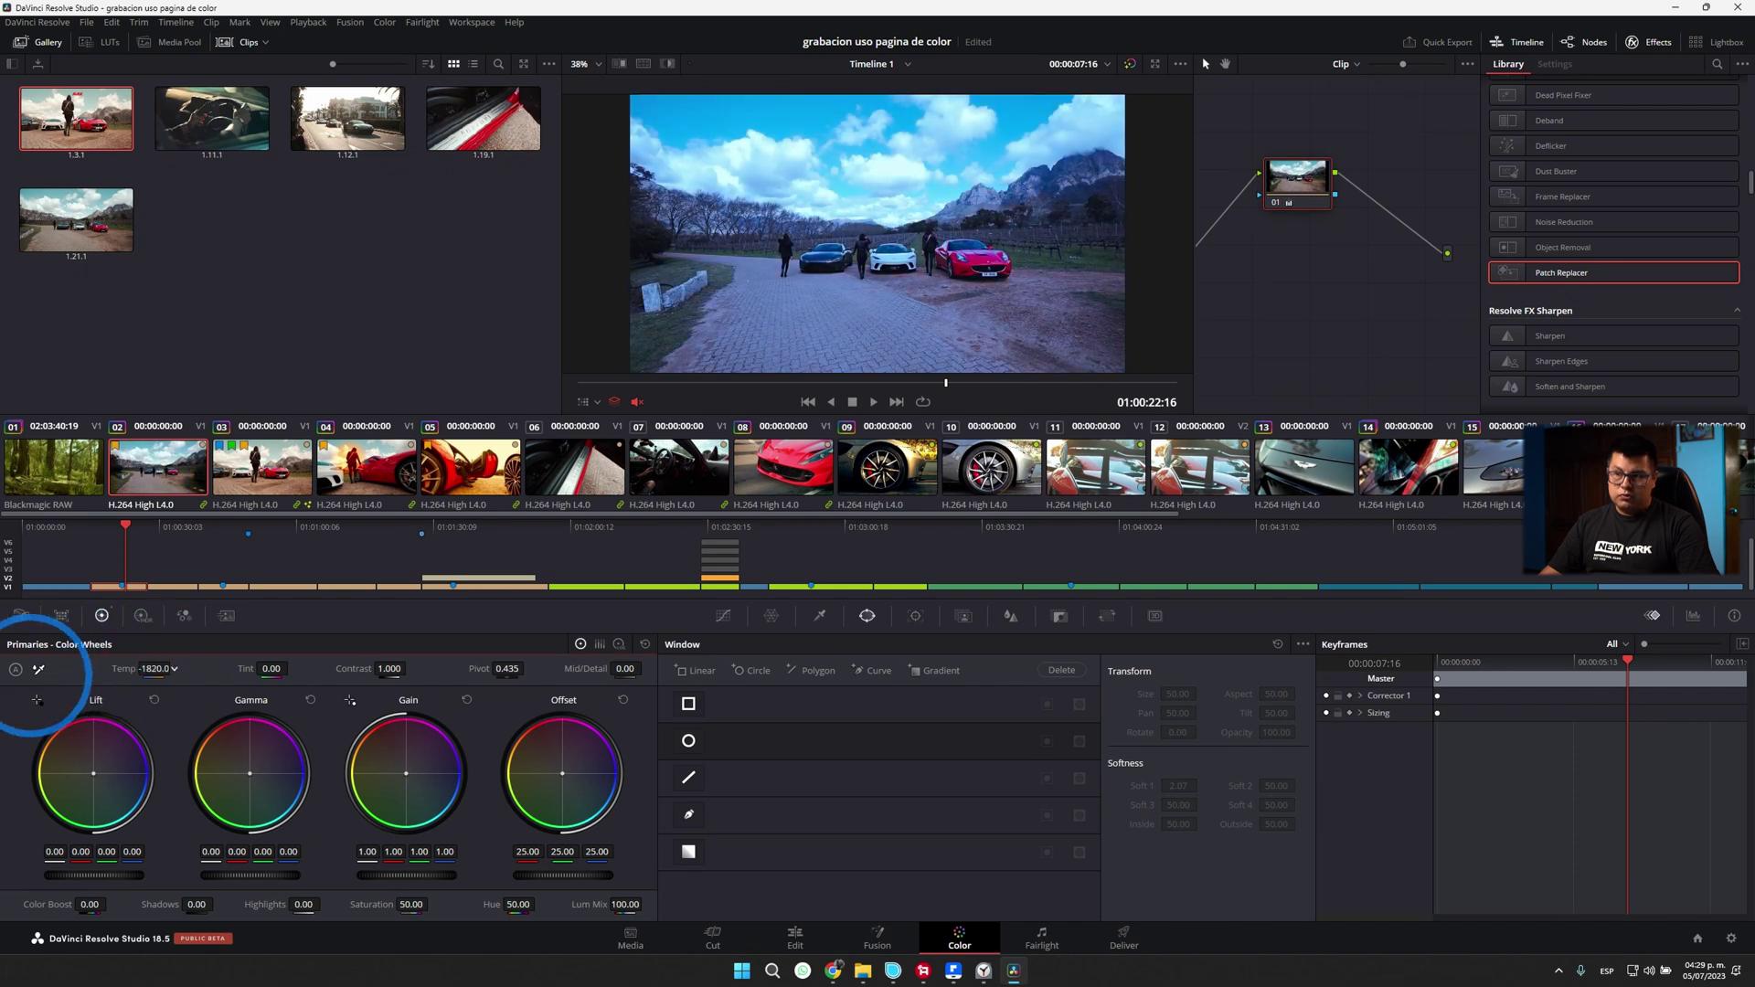
{"action": "mouse_move", "coordinate": [800, 503]}
{"action": "left_mouse_down"}
{"action": "mouse_move", "coordinate": [1723, 475]}
{"action": "mouse_move", "coordinate": [225, 658]}
{"action": "mouse_move", "coordinate": [322, 652]}
{"action": "left_mouse_up"}
{"action": "type", "text": "-130"}
Step: Reset Tint to 0 and try Contrast from 0 up to 2.000 before returning it to 1.000
{"action": "double_click", "coordinate": [245, 668]}
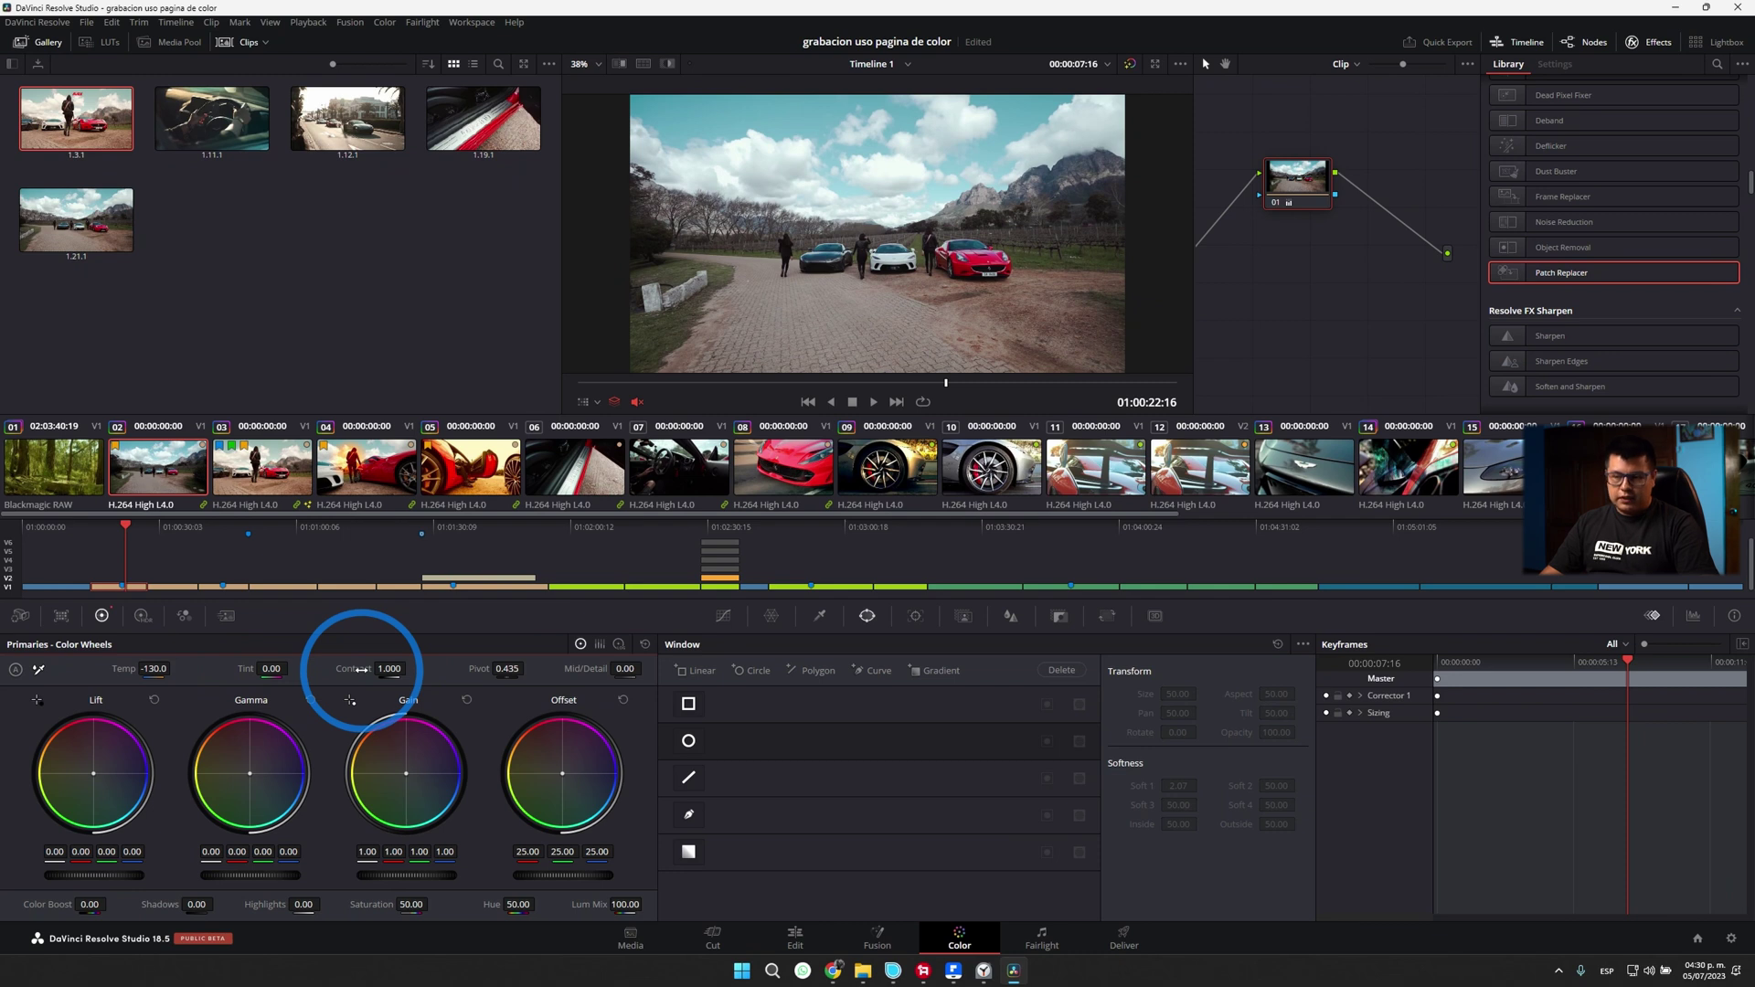
{"action": "left_click_drag", "start_coordinate": [362, 669], "coordinate": [274, 669]}
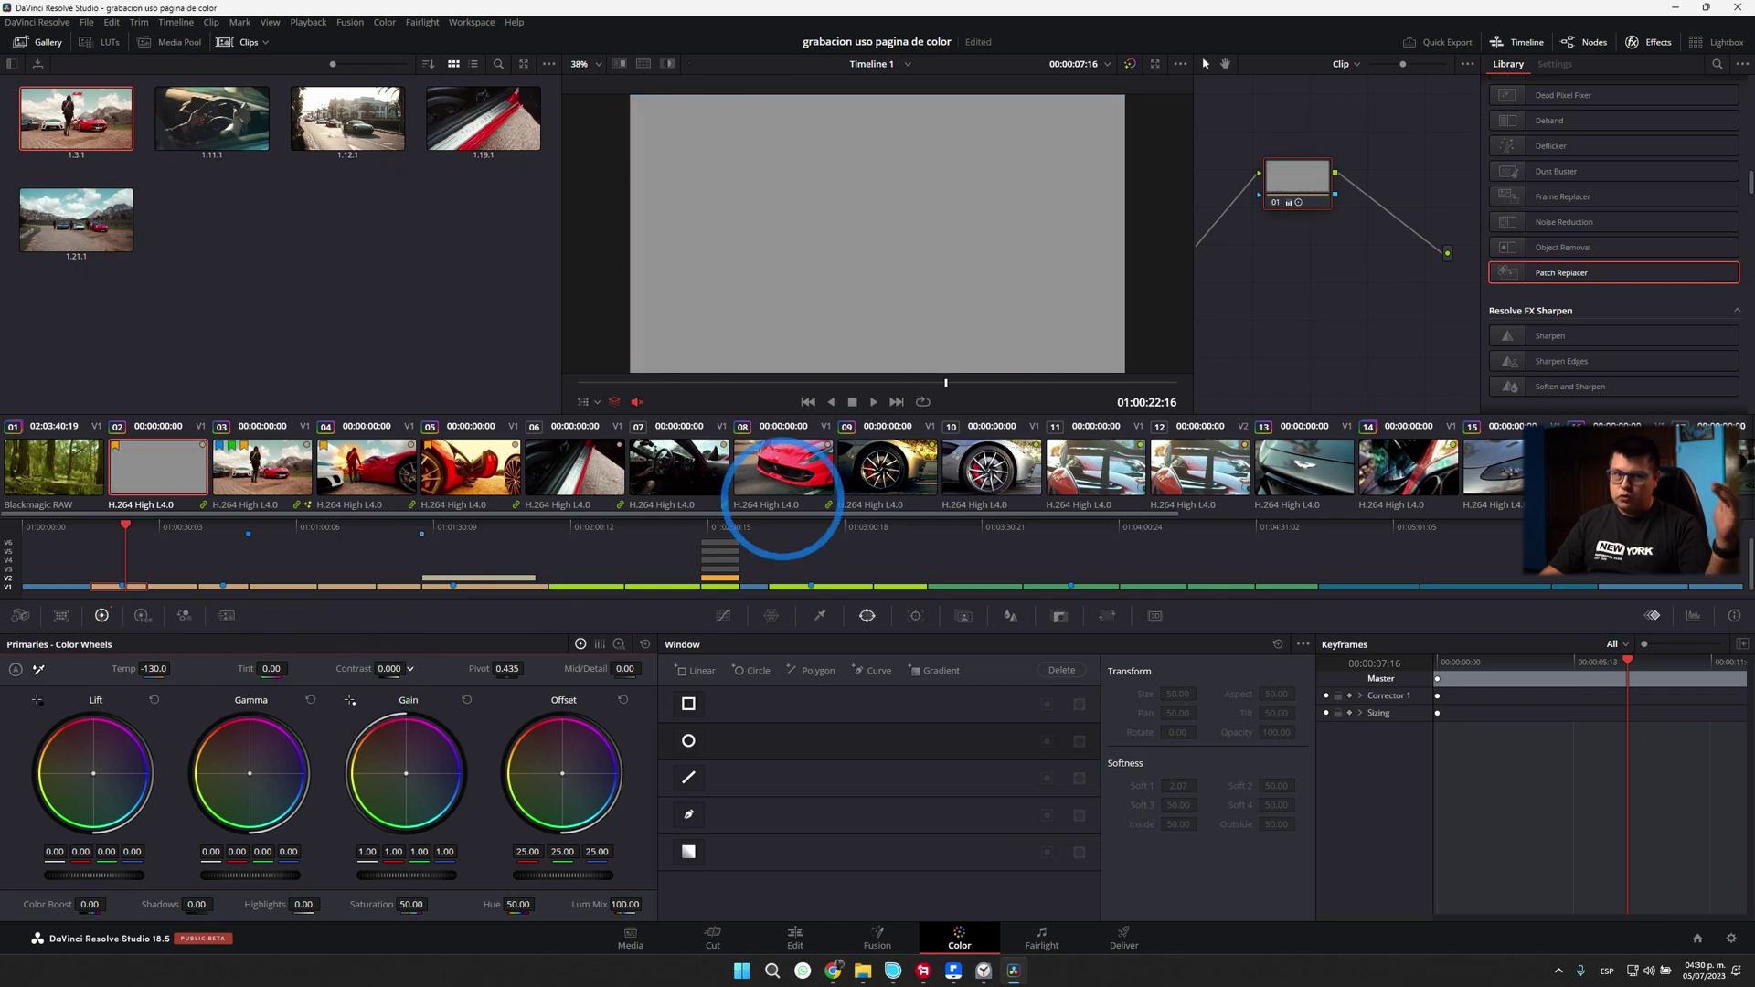
{"action": "left_click_drag", "start_coordinate": [782, 496], "coordinate": [992, 493]}
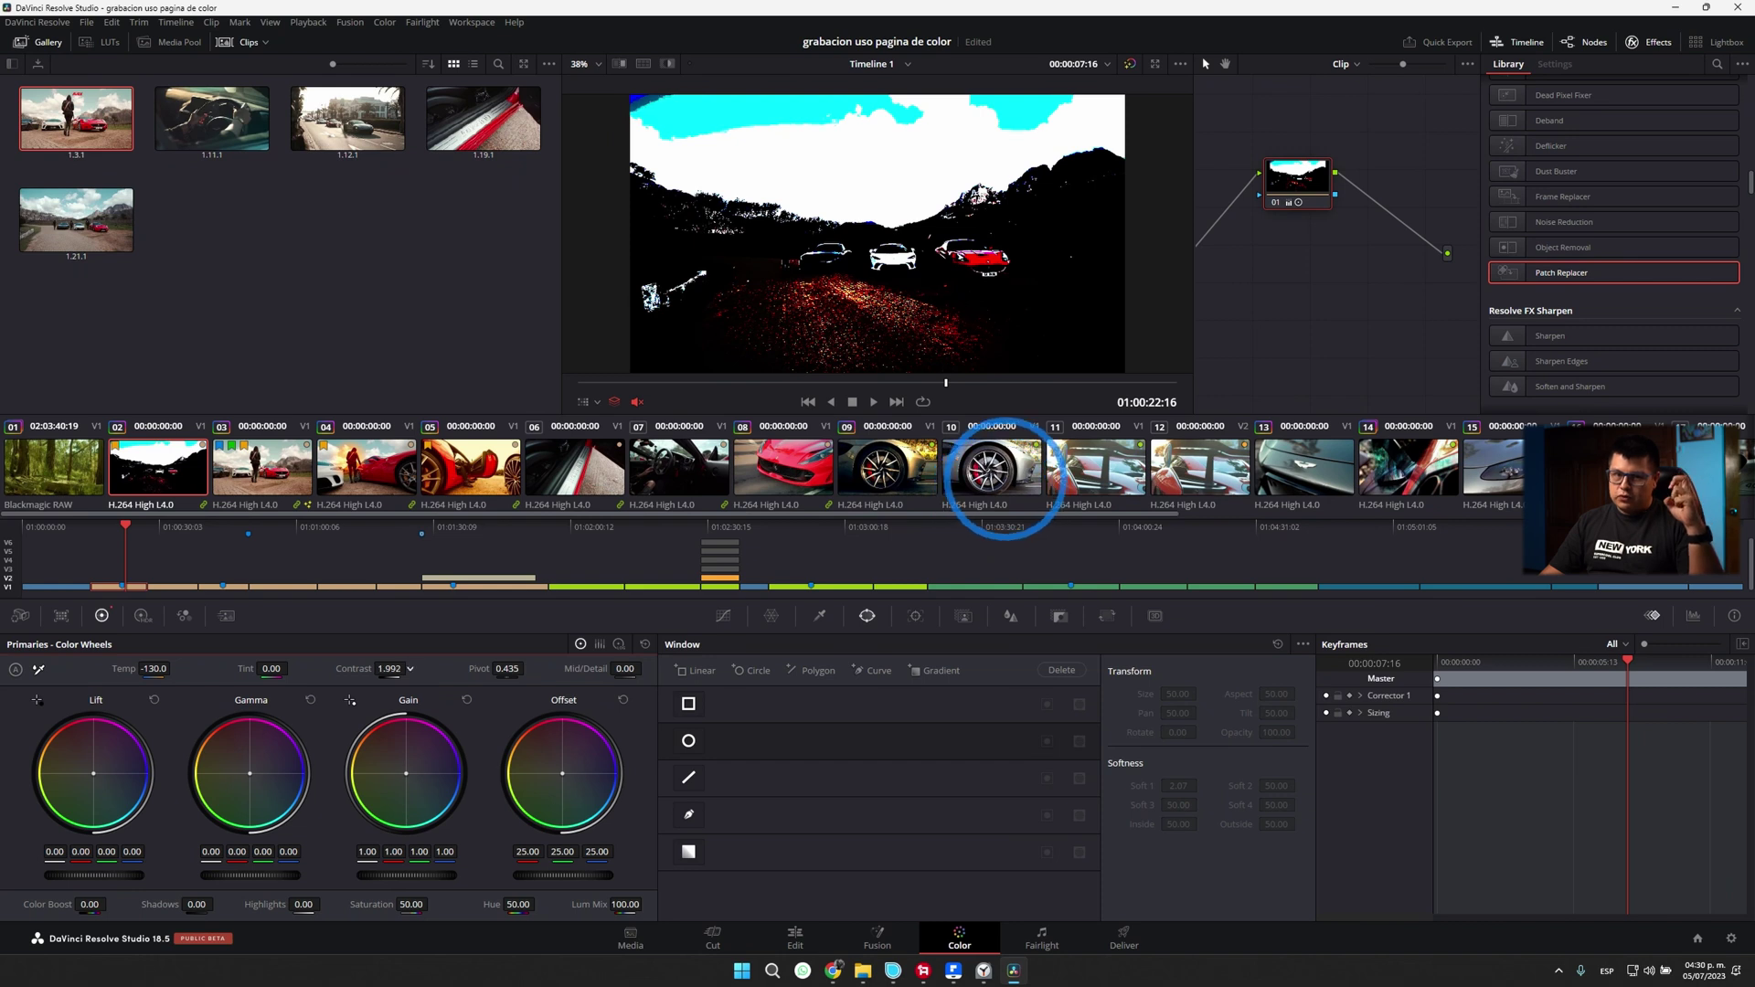
{"action": "left_click_drag", "start_coordinate": [1003, 479], "coordinate": [498, 681]}
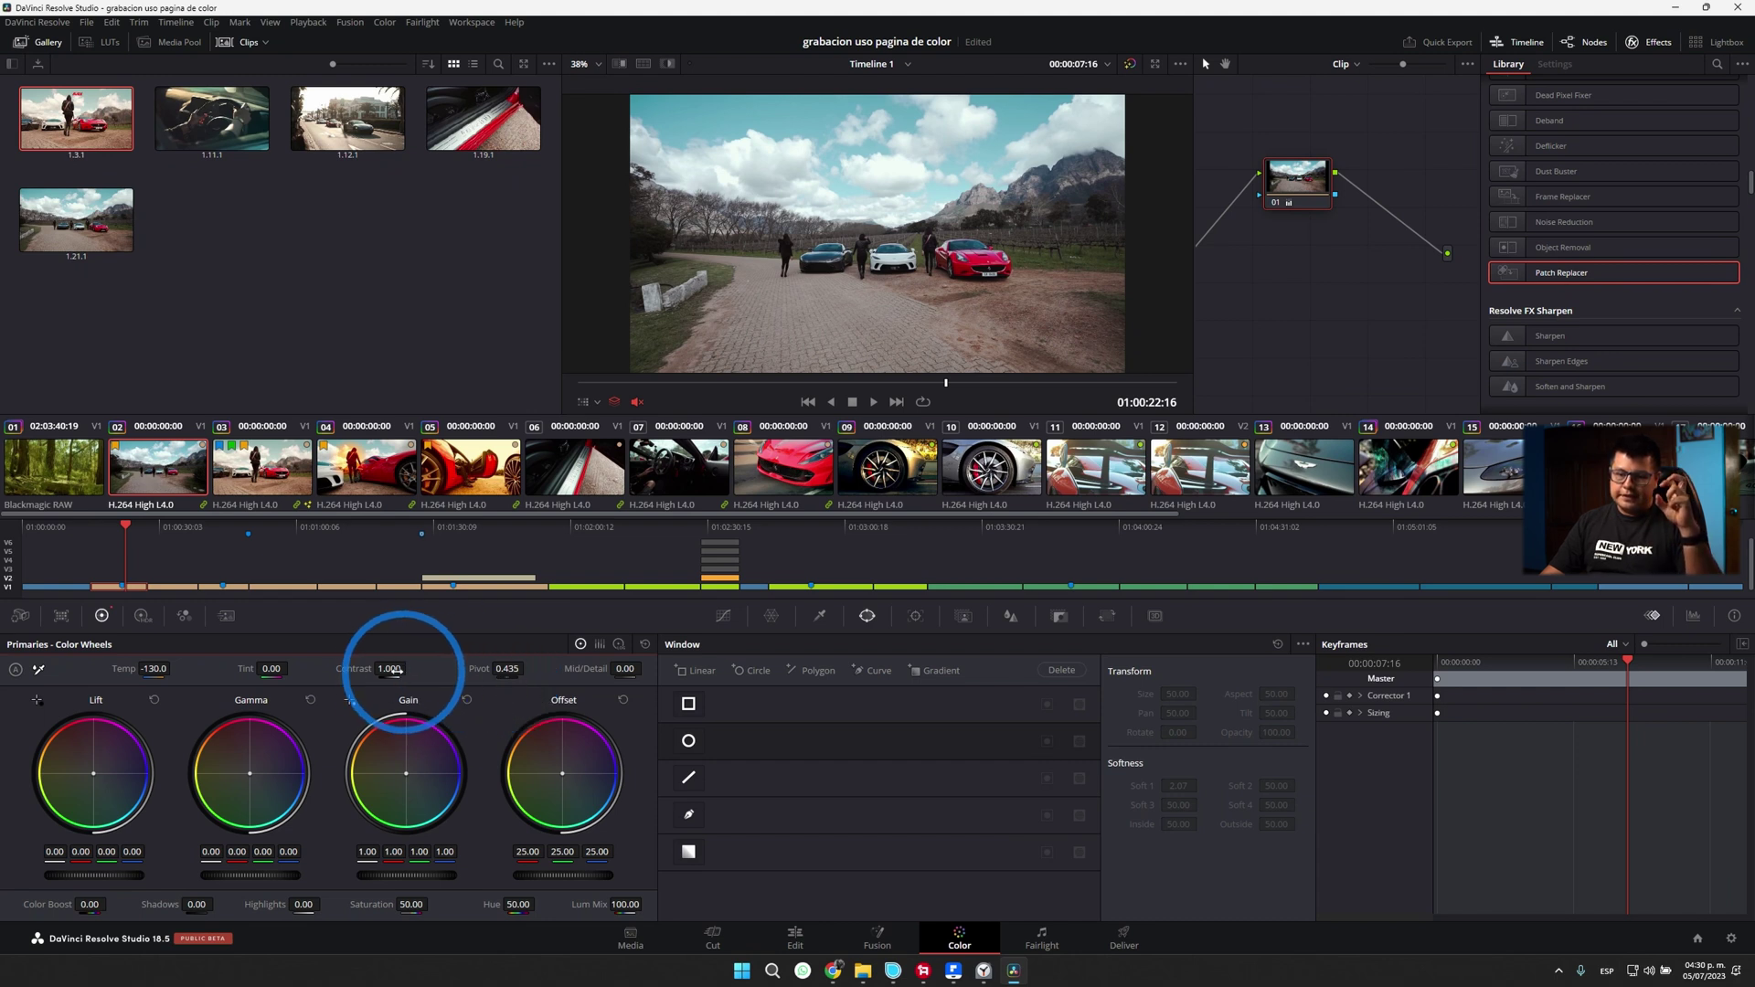
Step: Raise Contrast and Pivot on the road shot, then reset them to 1.000 and 0.435
{"action": "left_click_drag", "start_coordinate": [389, 668], "coordinate": [509, 668]}
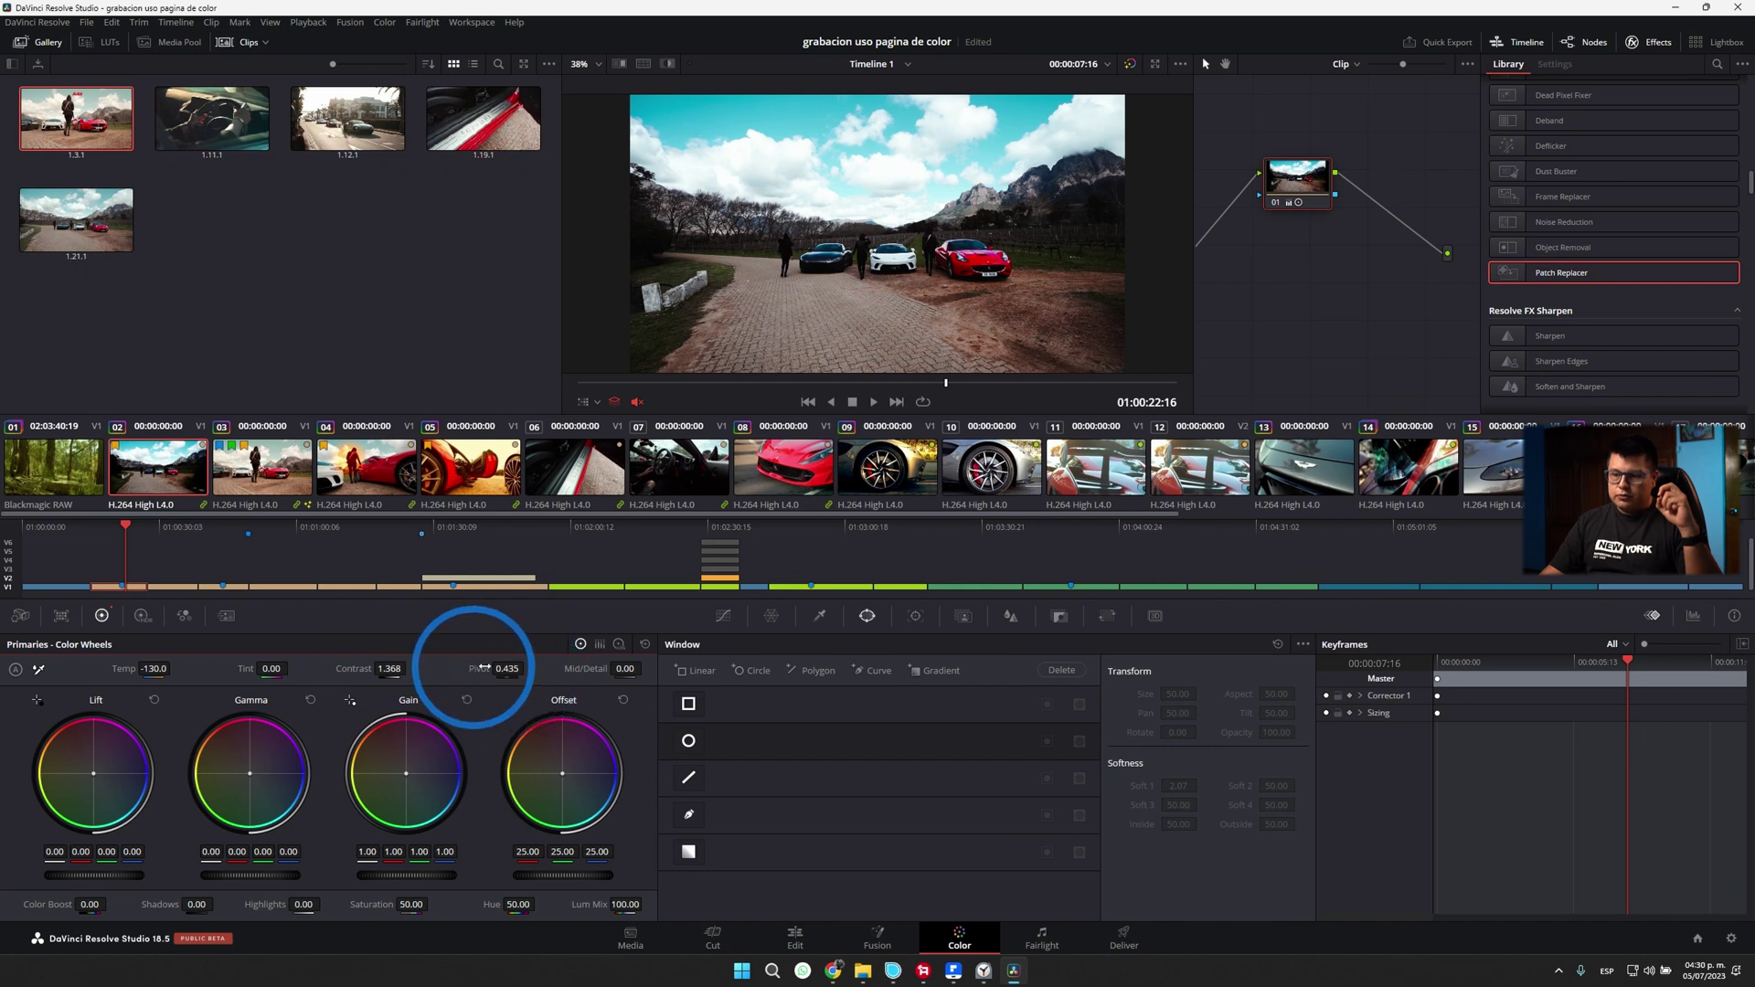
{"action": "mouse_move", "coordinate": [506, 668]}
{"action": "left_mouse_down"}
{"action": "mouse_move", "coordinate": [587, 657]}
{"action": "mouse_move", "coordinate": [530, 667]}
{"action": "left_mouse_up"}
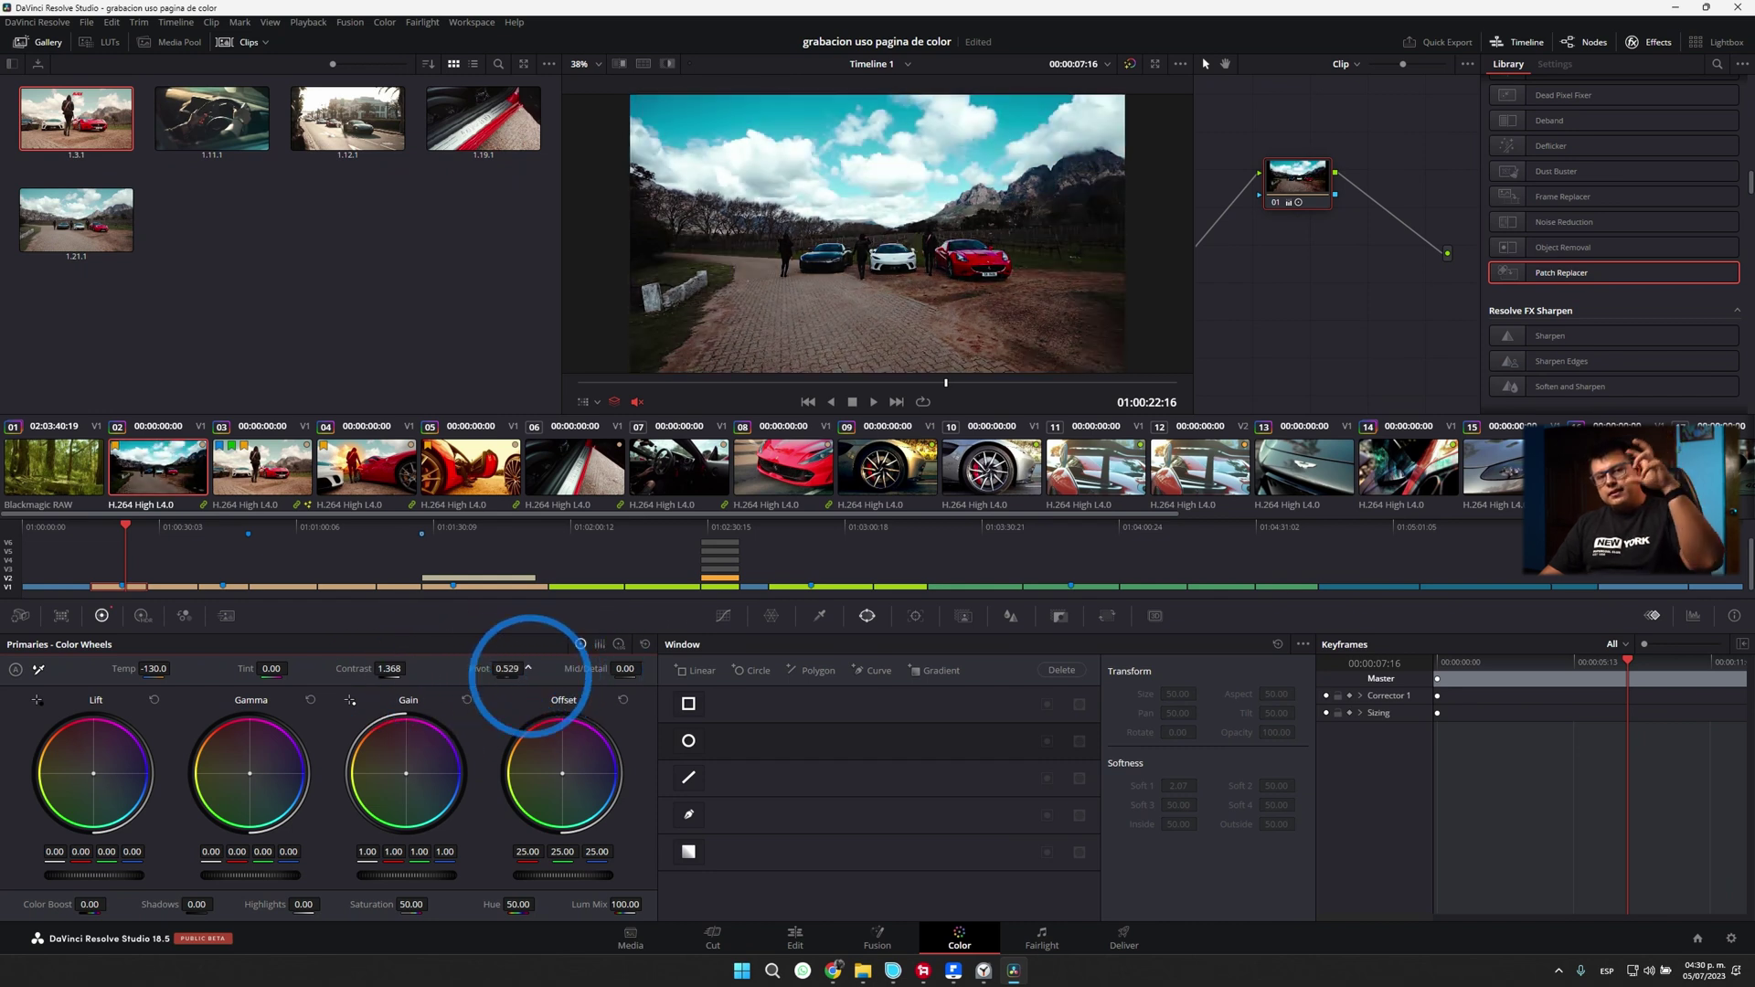
{"action": "left_click_drag", "start_coordinate": [530, 673], "coordinate": [541, 714]}
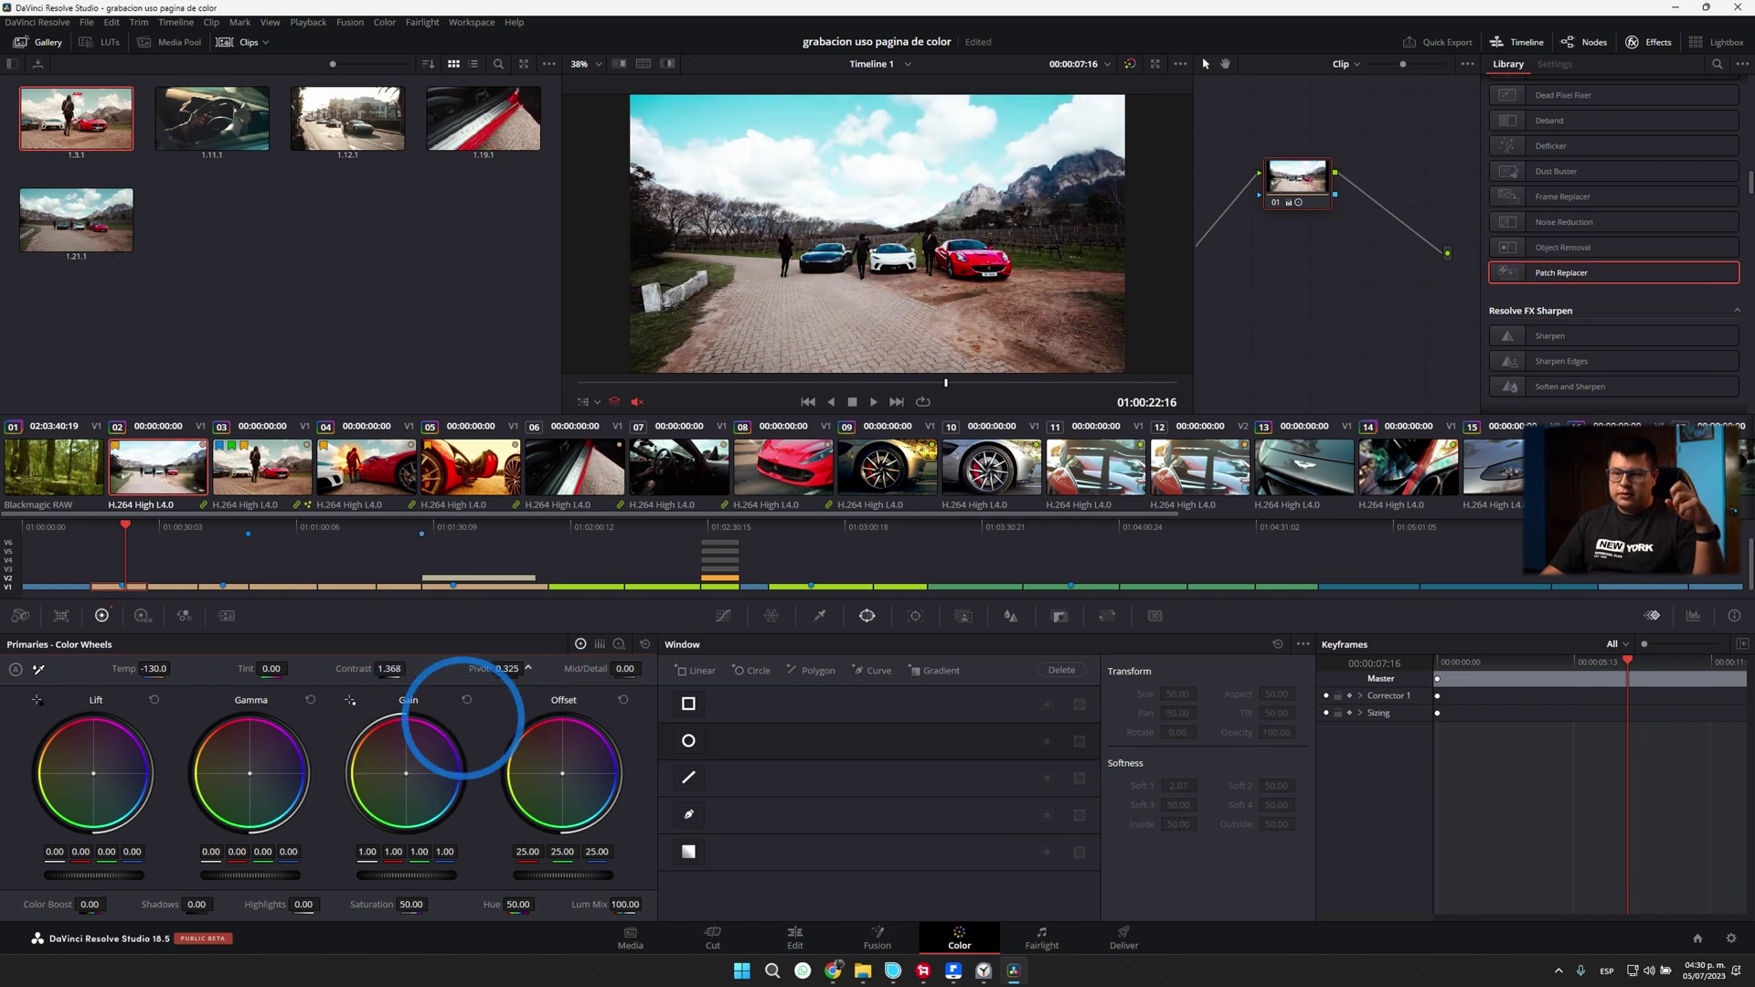
{"action": "double_click", "coordinate": [389, 668]}
{"action": "double_click", "coordinate": [506, 668]}
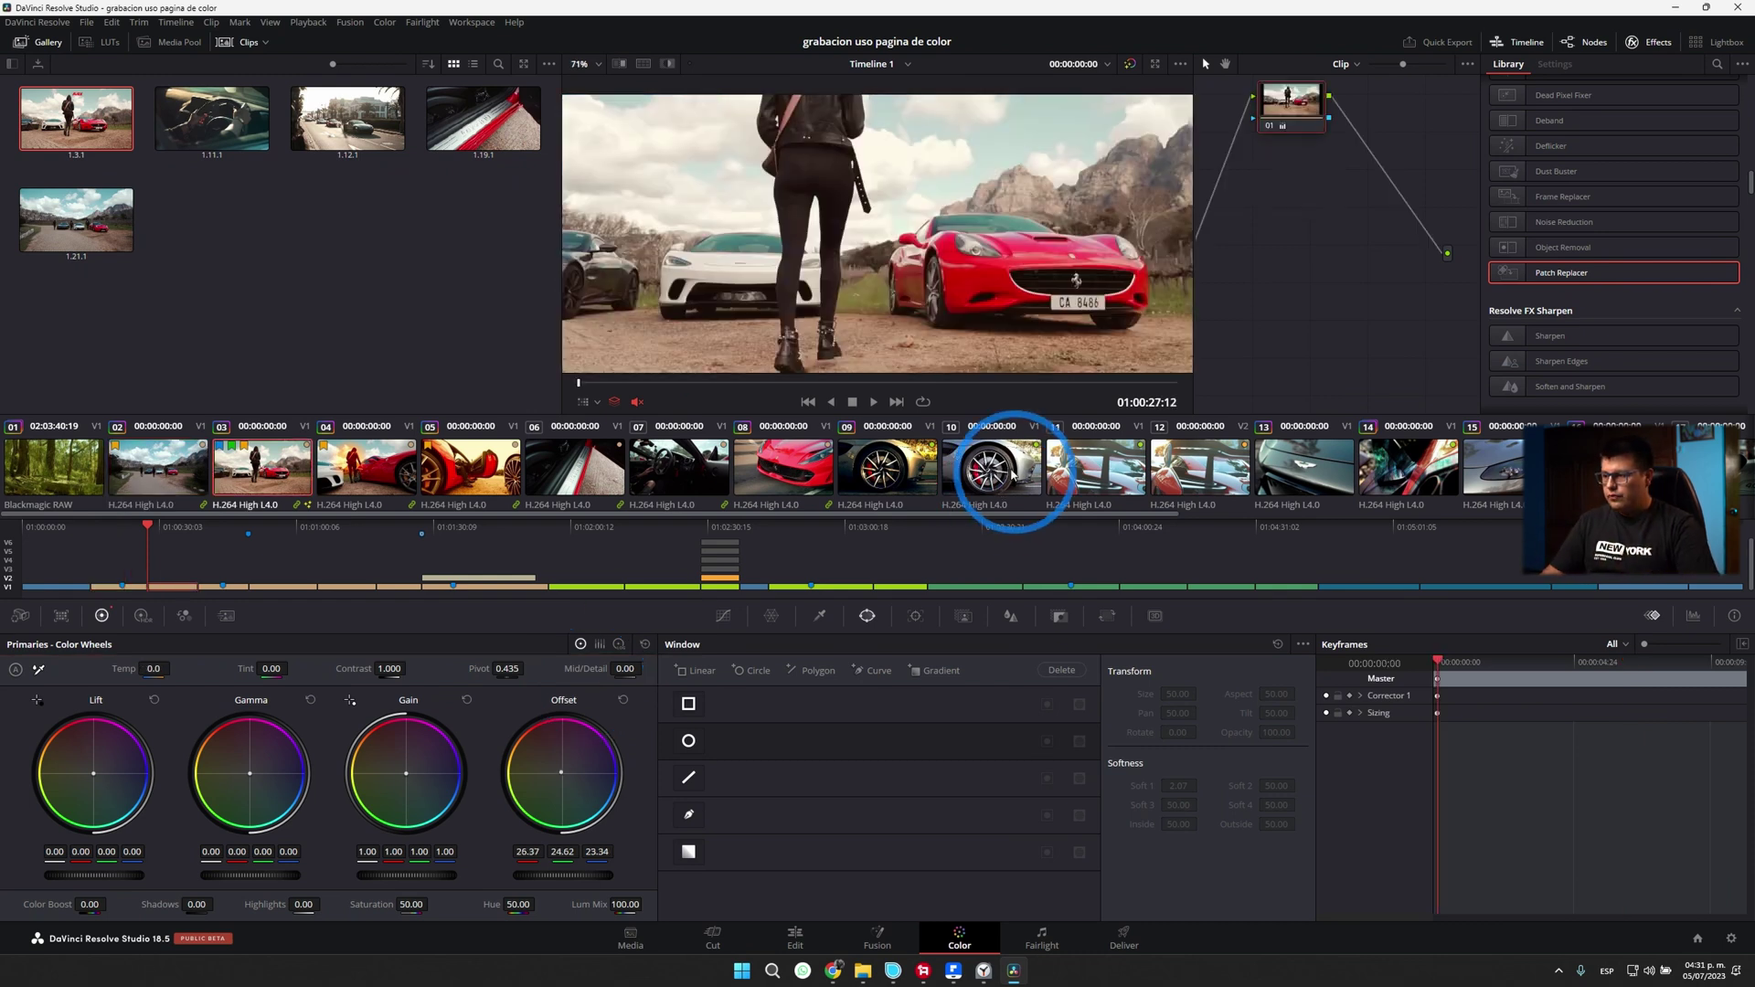
Step: Test Mid/Detail softening and sharpening on wheel clip 10, reset it to 0.00, then return to clip 02
{"action": "left_click", "coordinate": [995, 472]}
{"action": "left_click", "coordinate": [596, 654]}
{"action": "left_click_drag", "start_coordinate": [596, 654], "coordinate": [528, 675]}
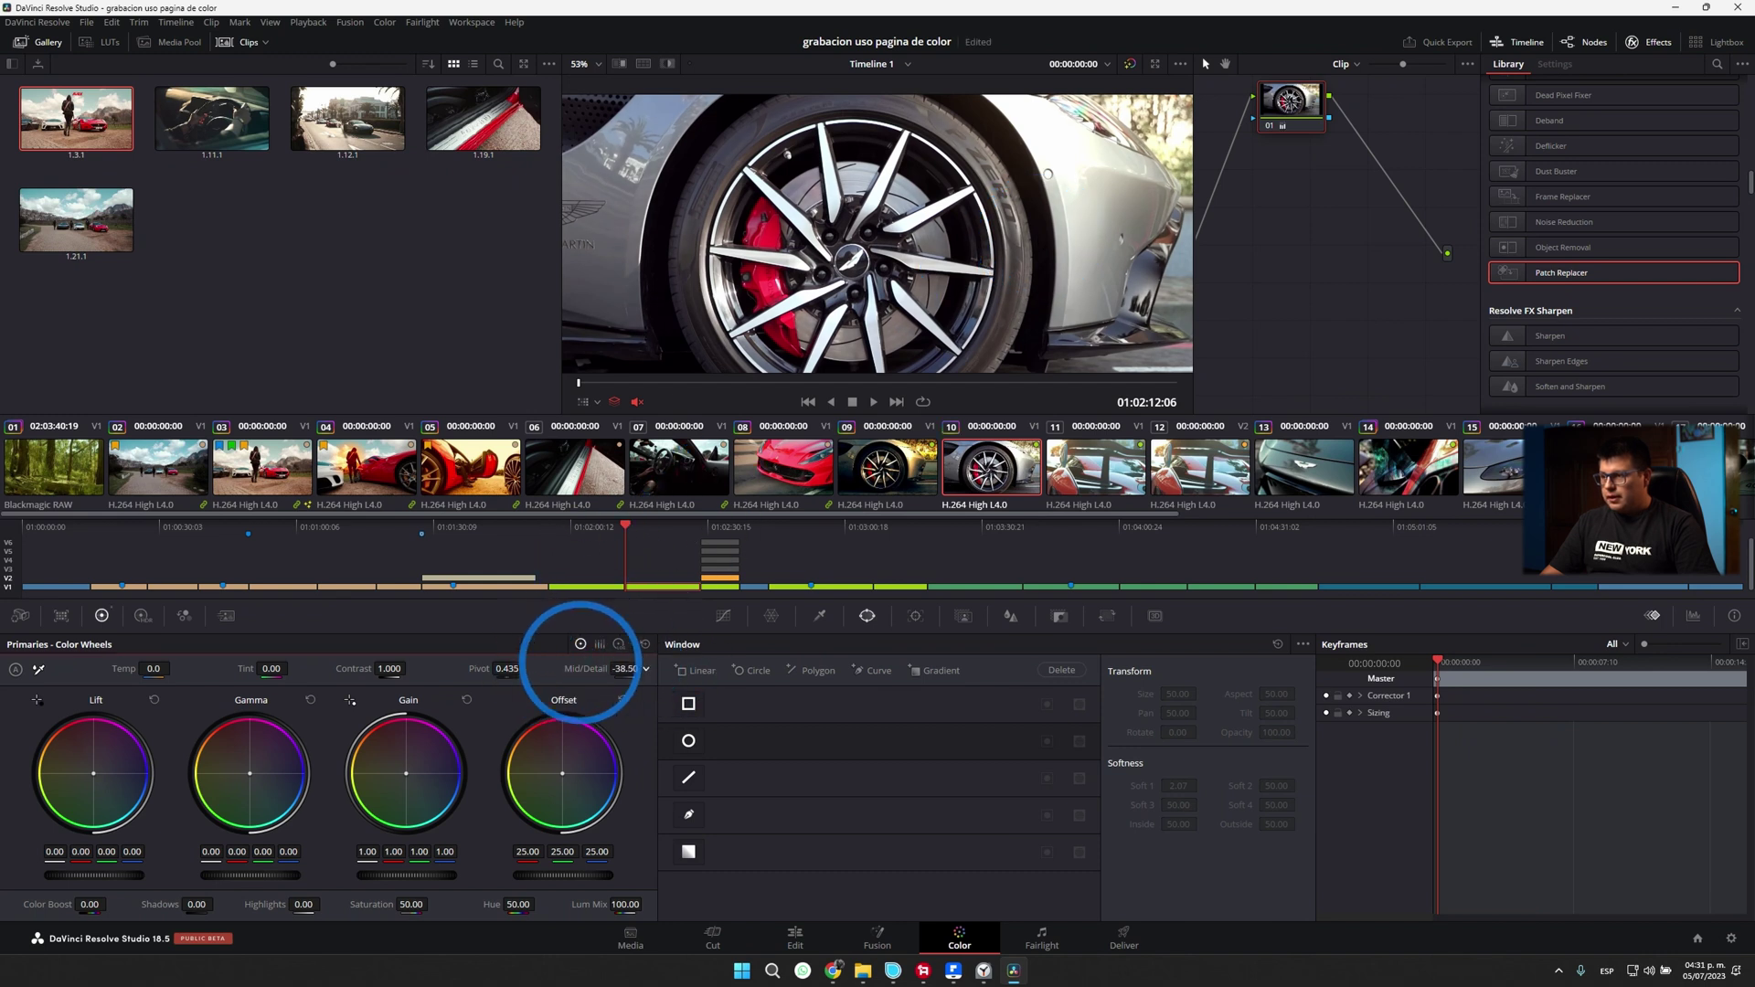
{"action": "left_click_drag", "start_coordinate": [534, 668], "coordinate": [624, 668]}
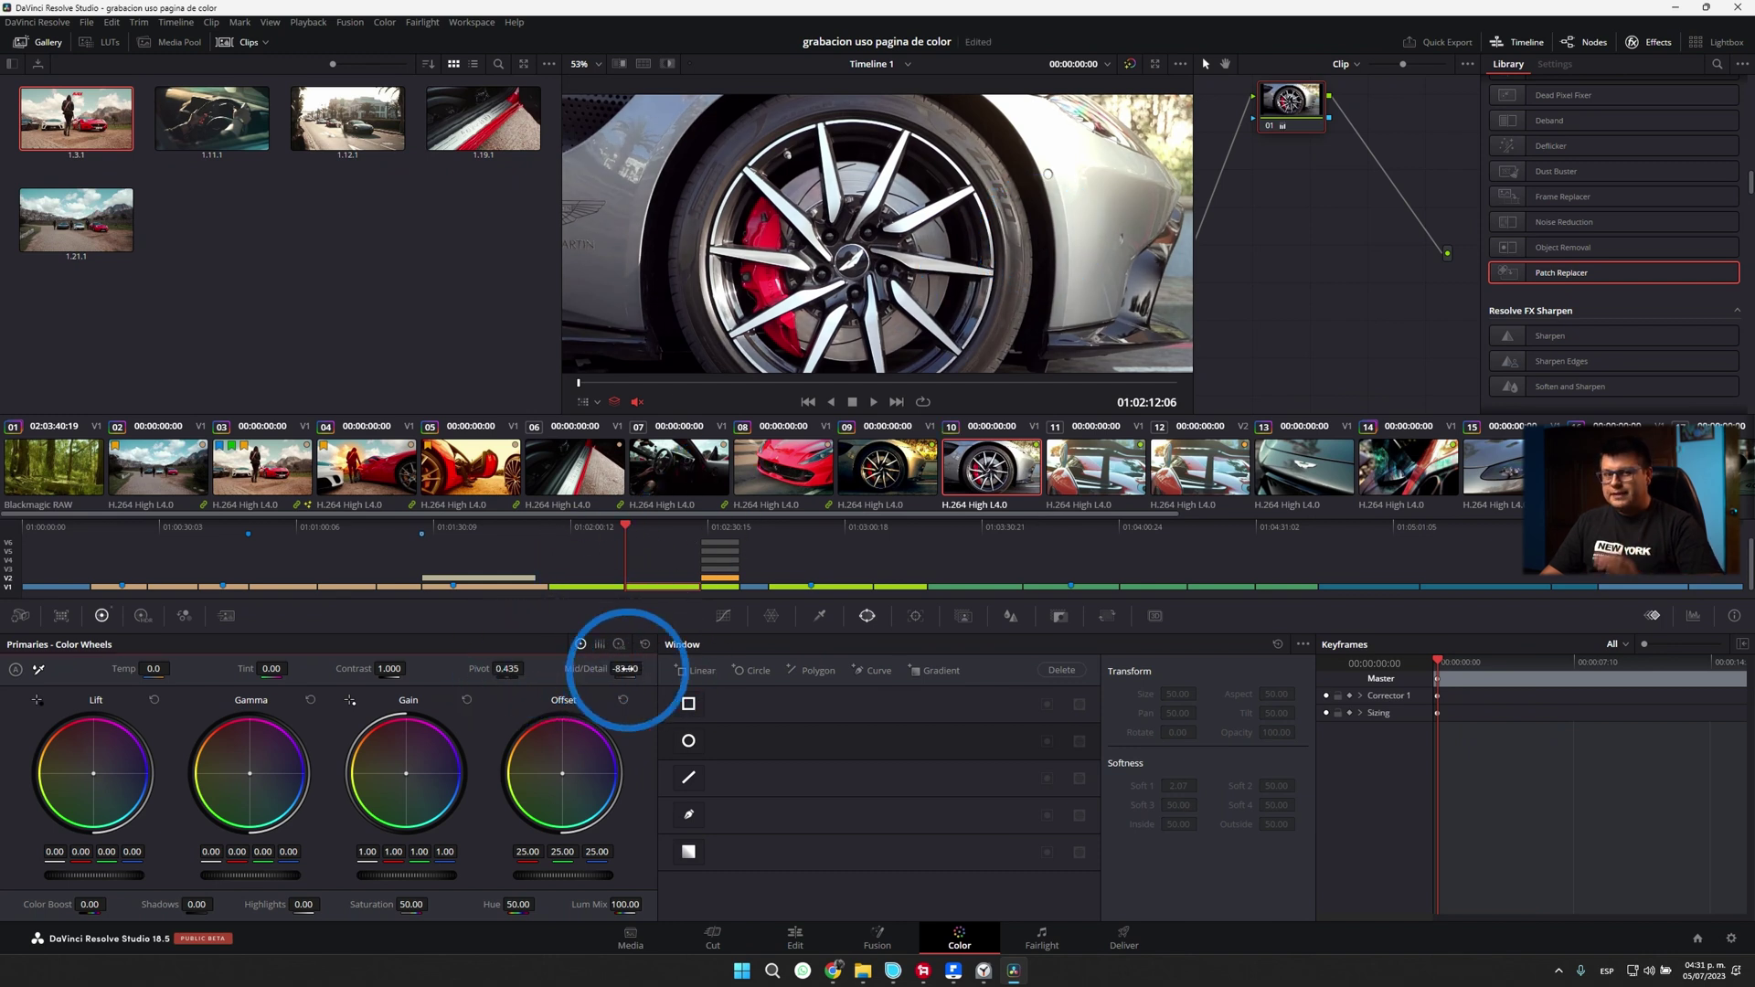
{"action": "double_click", "coordinate": [597, 670]}
{"action": "left_click_drag", "start_coordinate": [604, 669], "coordinate": [768, 668]}
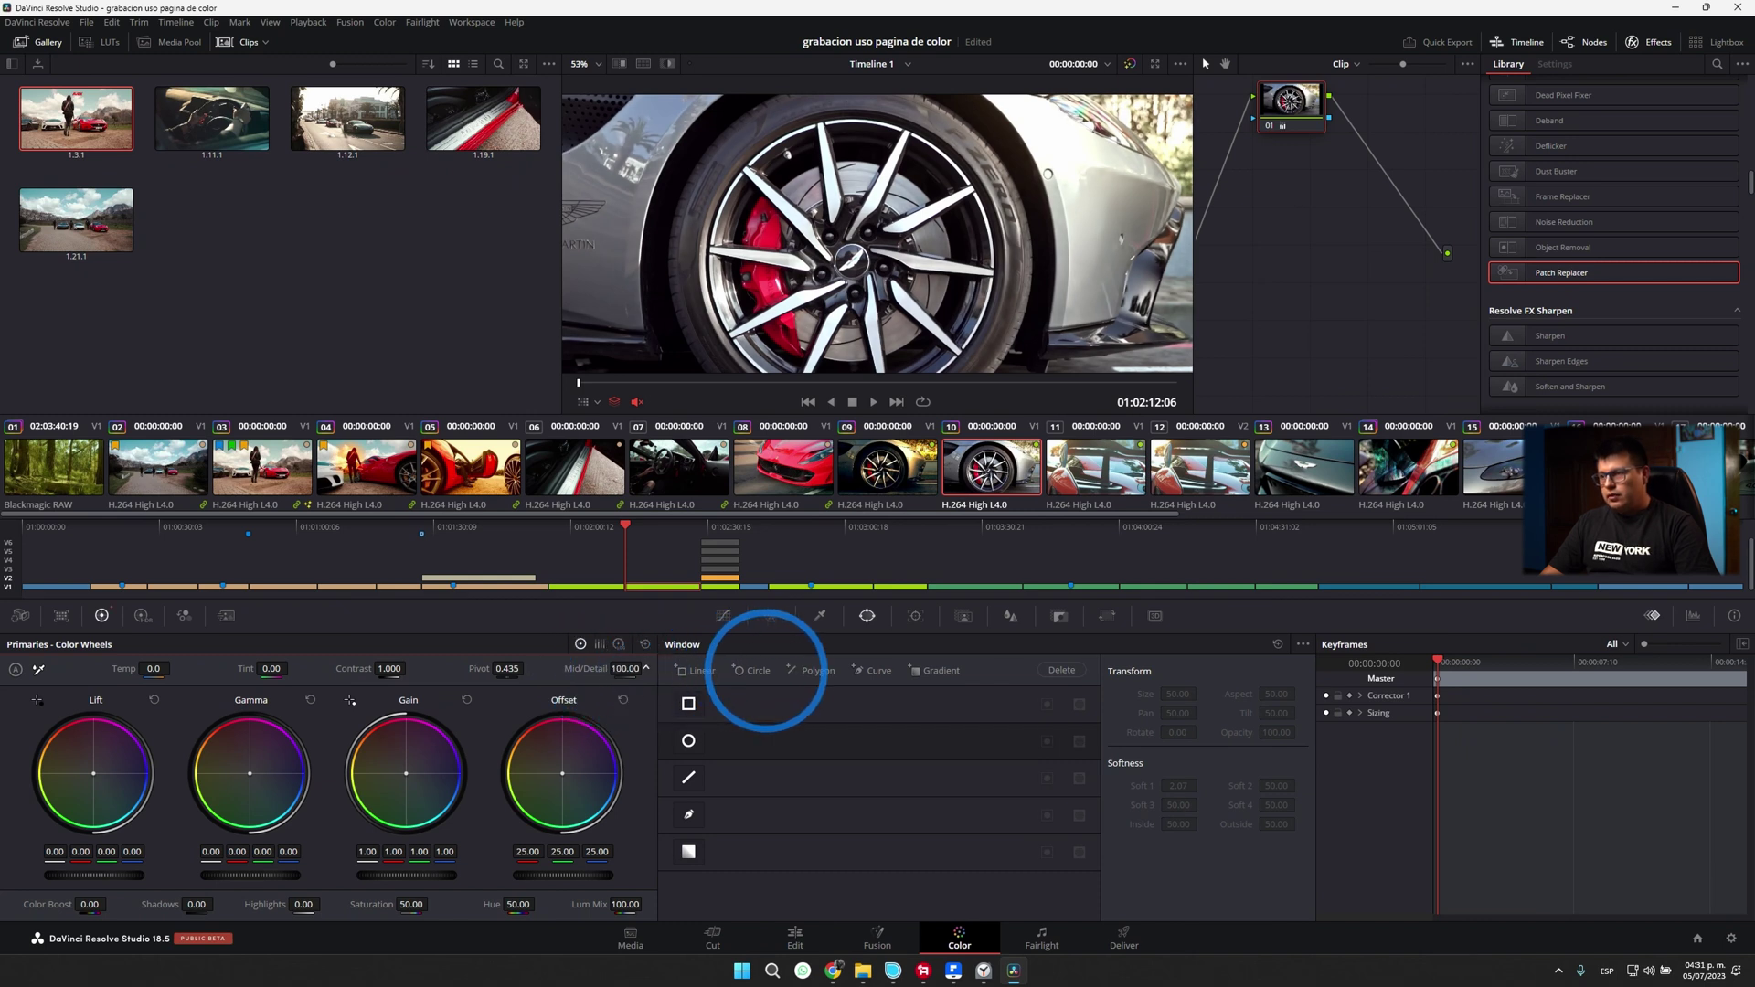
{"action": "double_click", "coordinate": [581, 668]}
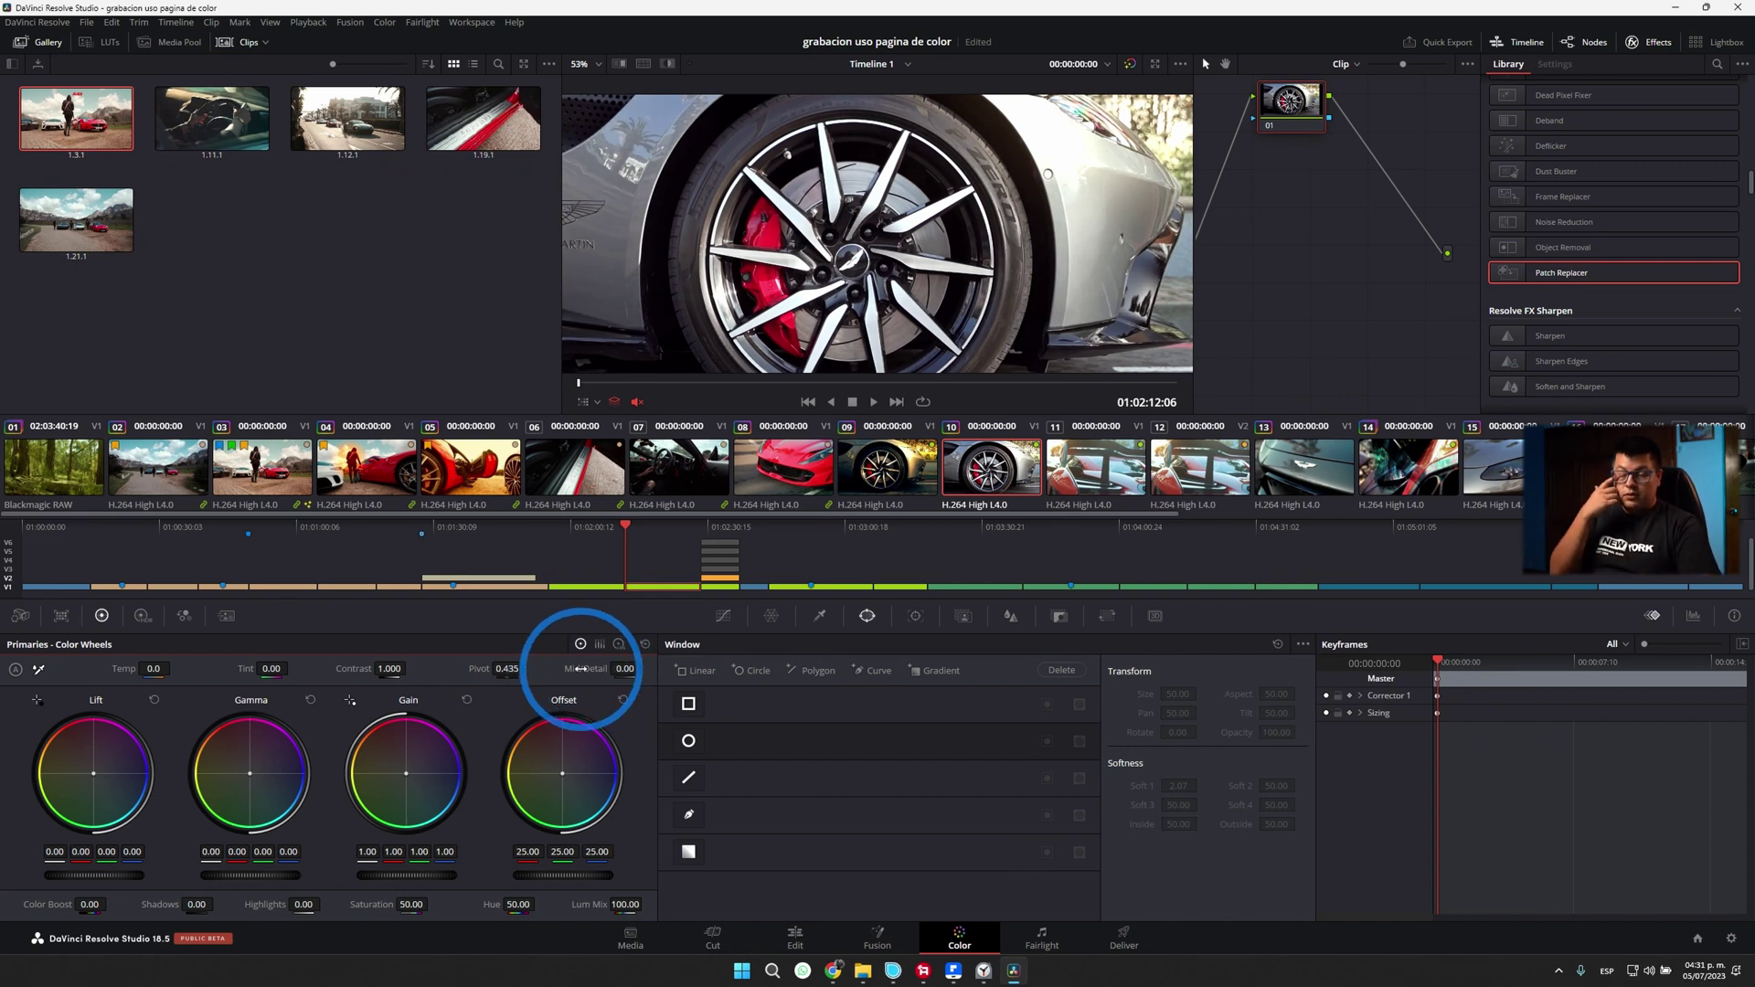
{"action": "left_click", "coordinate": [37, 702]}
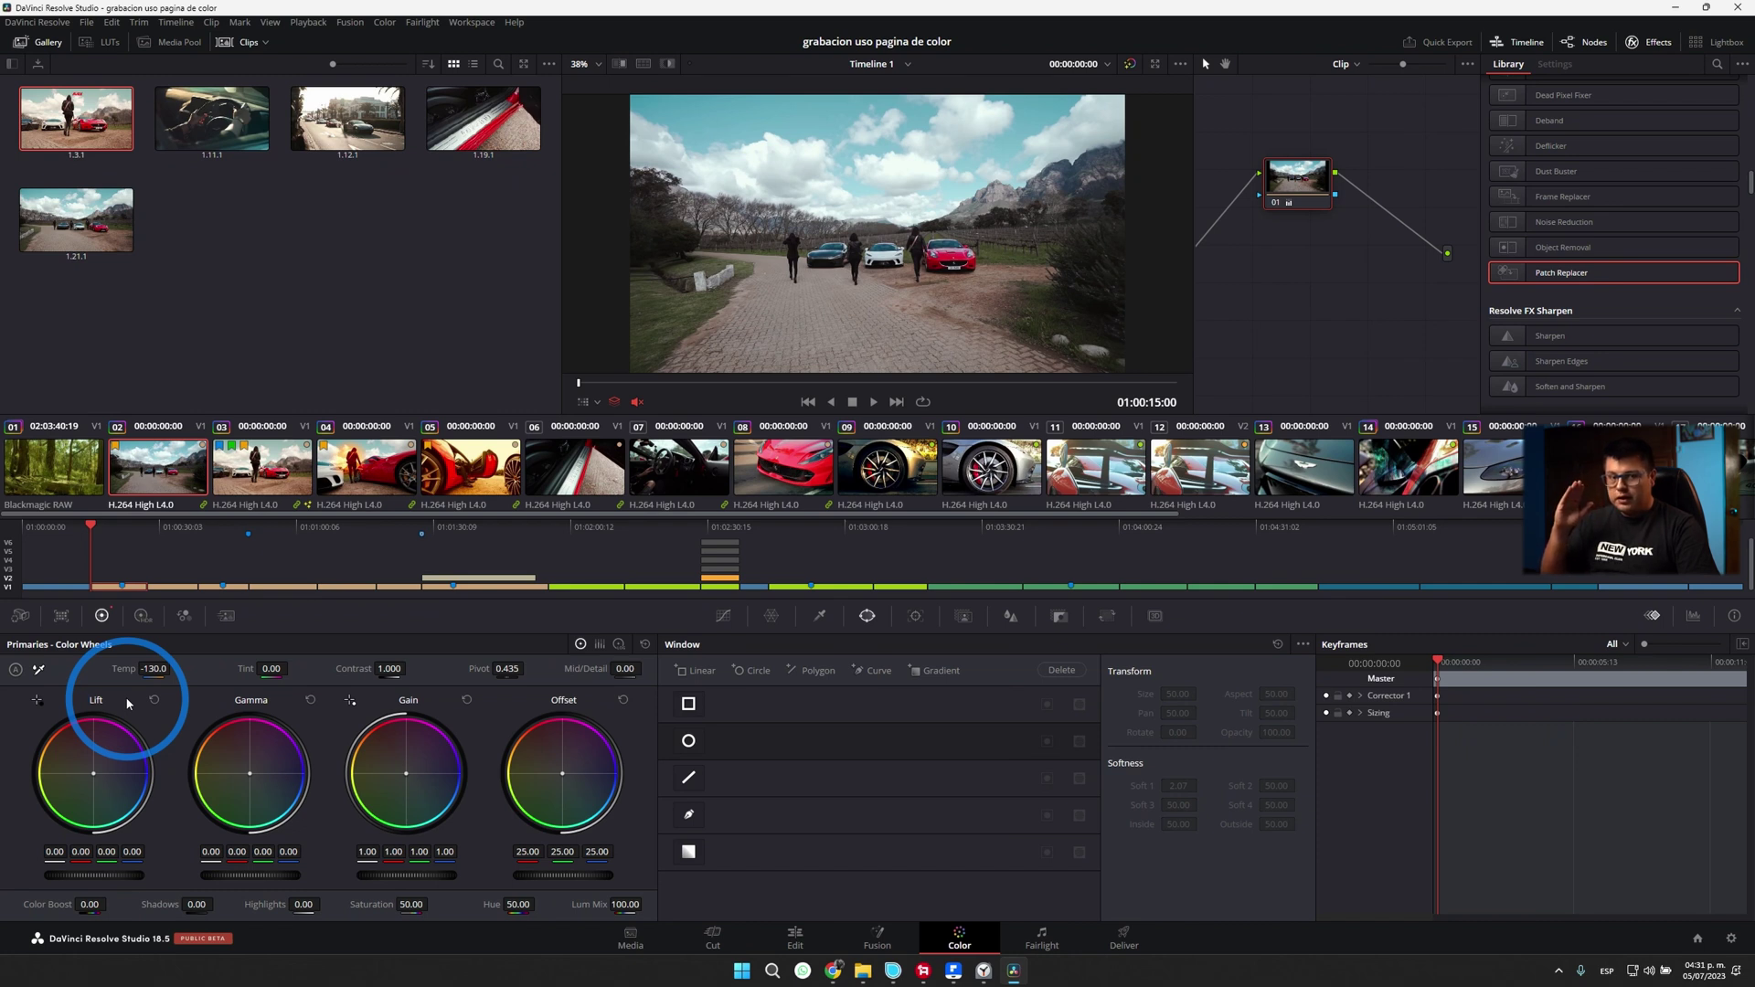
Step: Show the waveform scope and set the black point from the dark area under the car
{"action": "scroll", "coordinate": [909, 302], "scroll_direction": "up", "scroll_amount": 5}
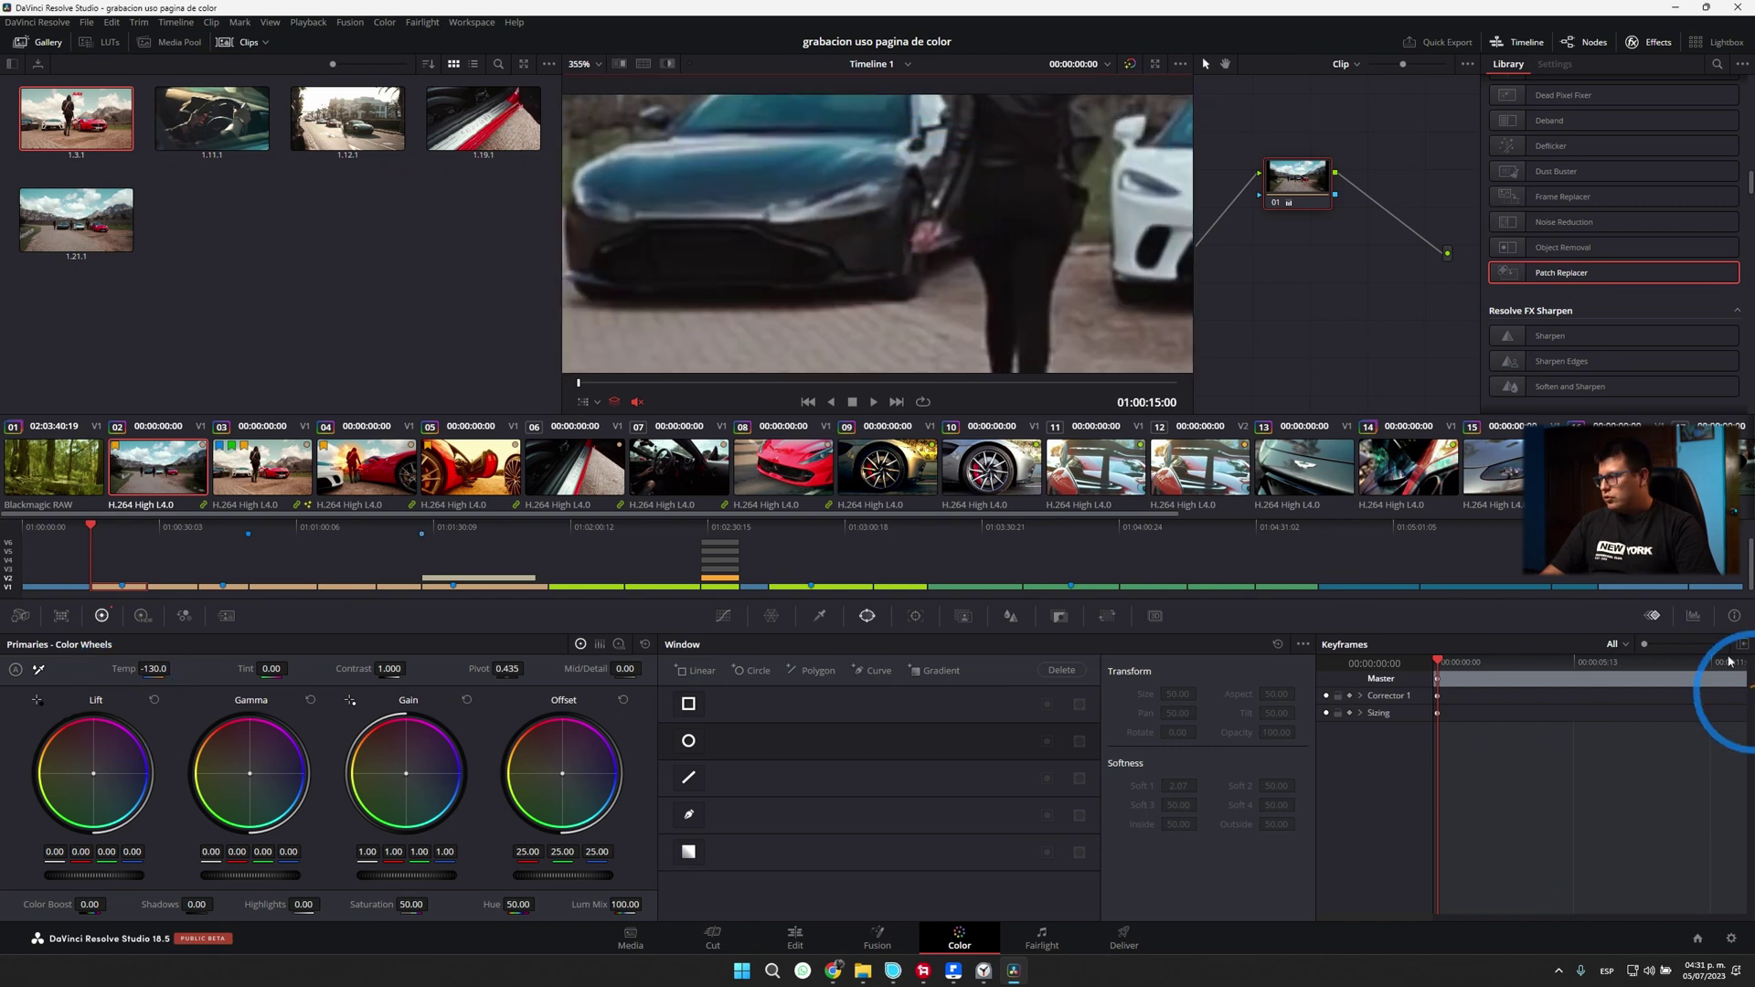
{"action": "left_click", "coordinate": [1693, 615]}
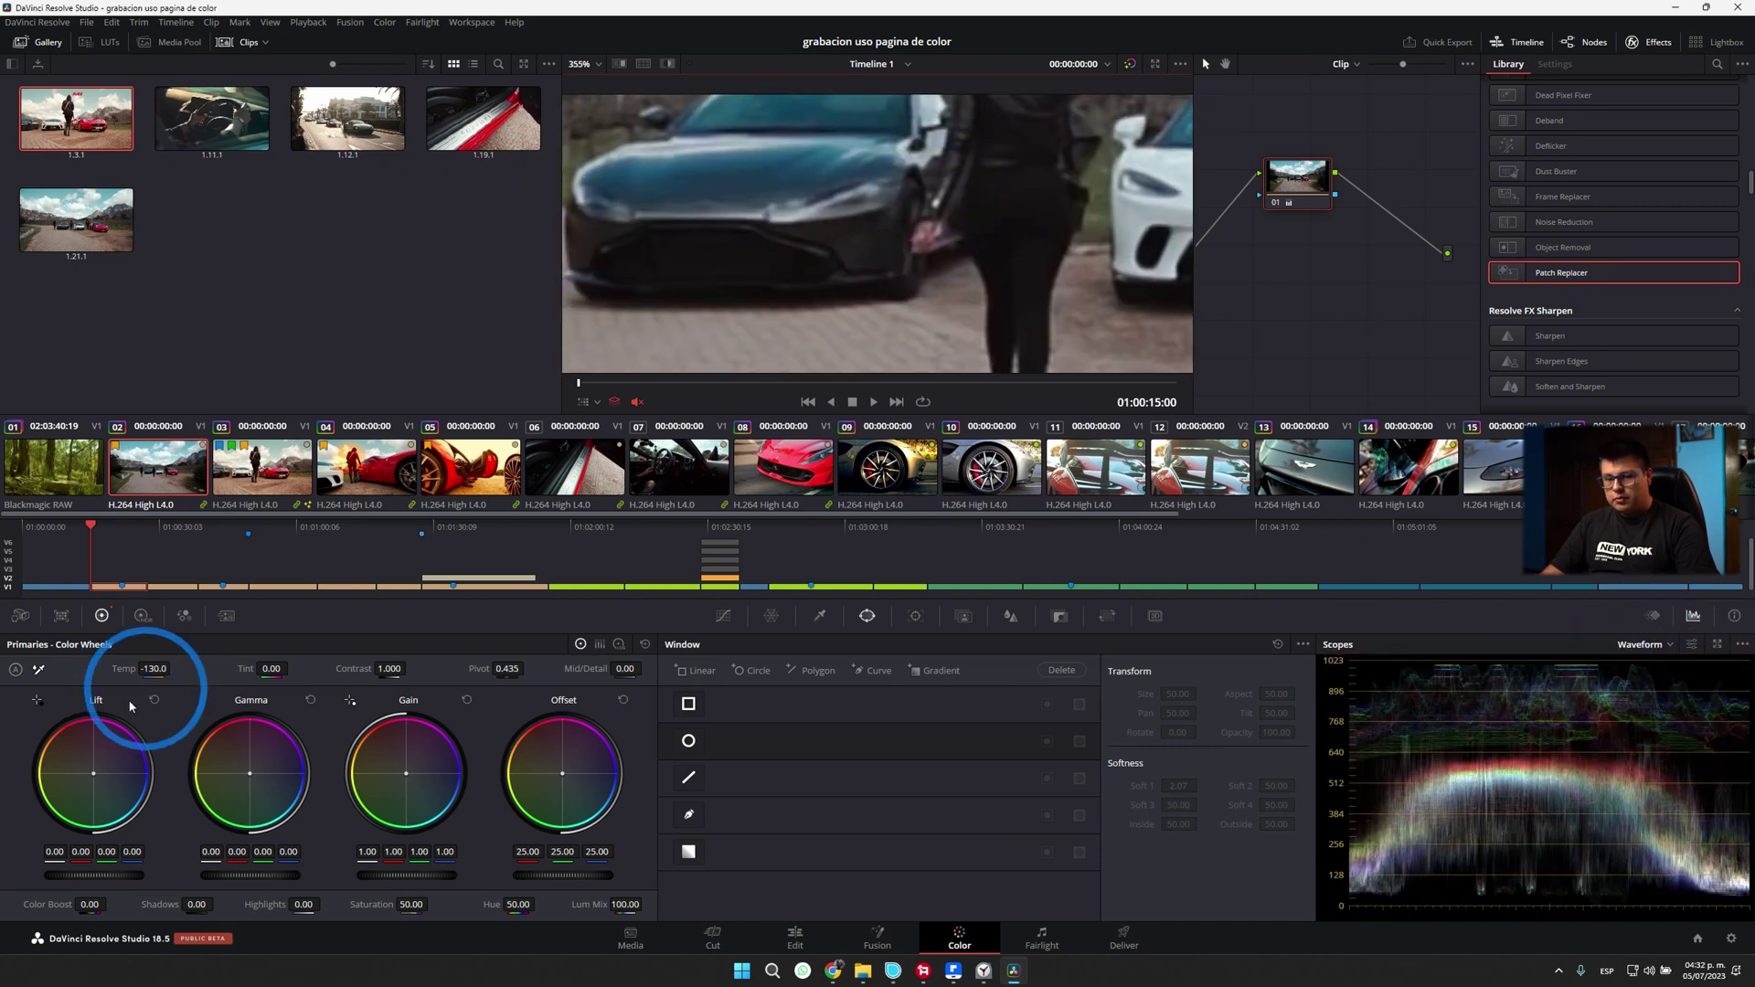
{"action": "left_click", "coordinate": [37, 699]}
{"action": "left_click", "coordinate": [757, 300]}
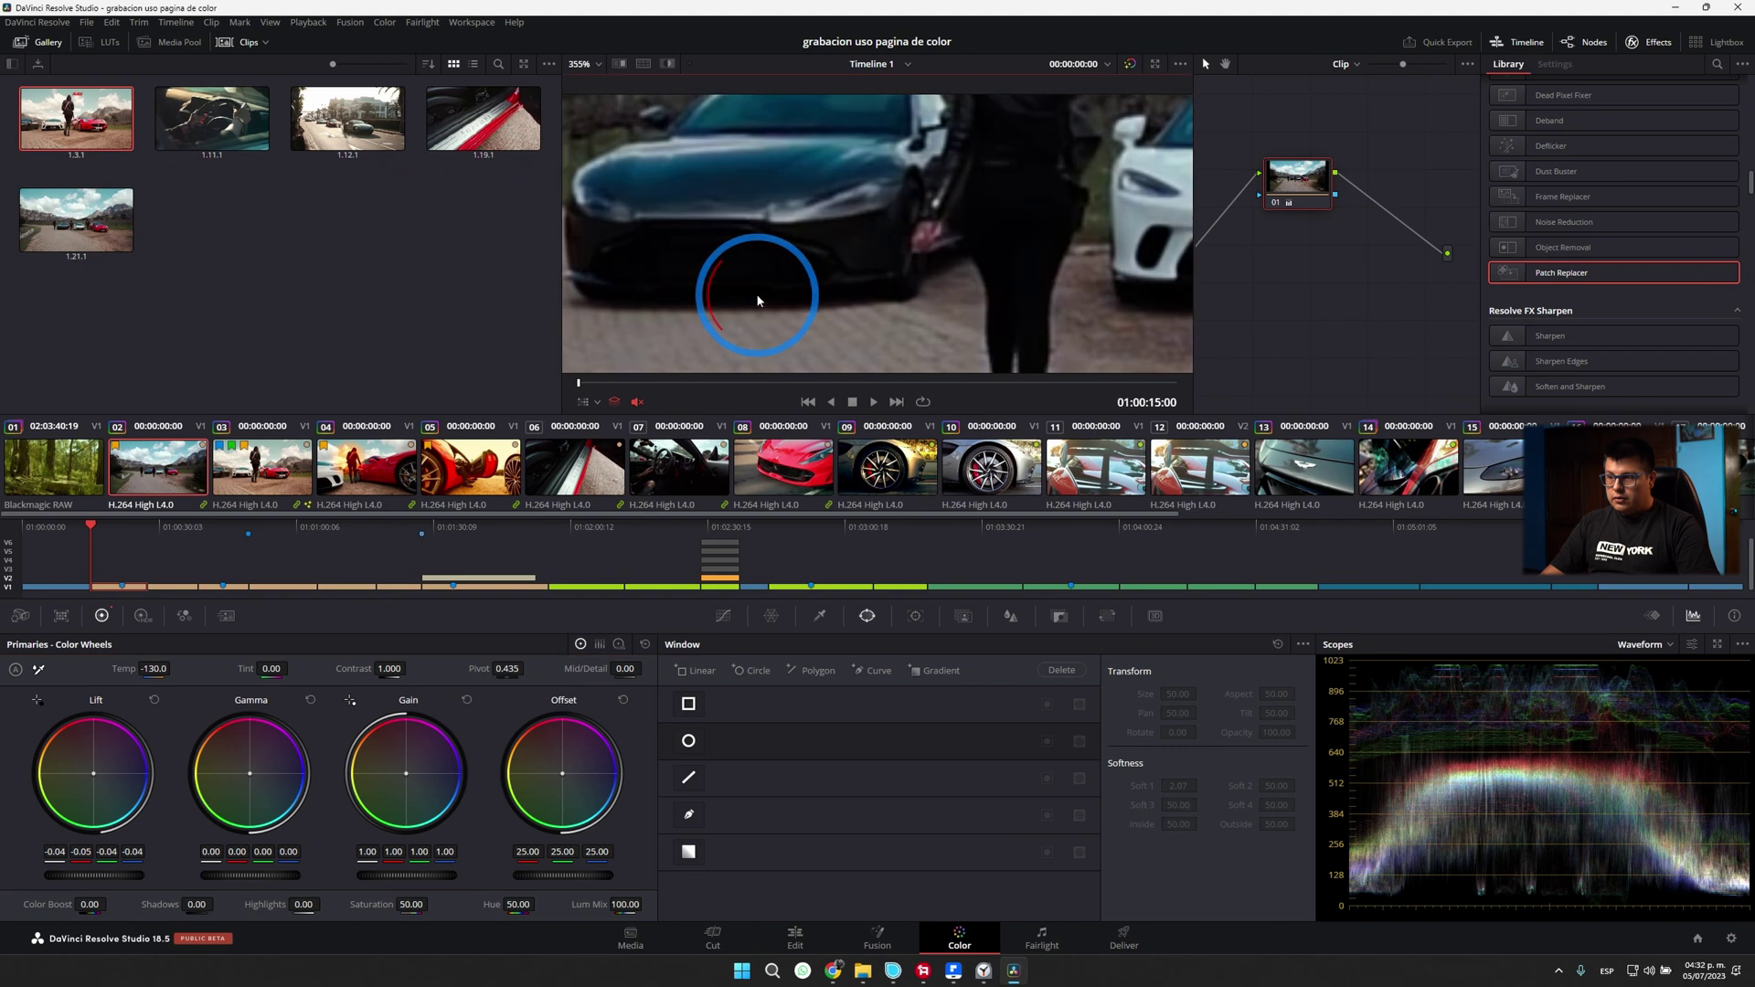
{"action": "scroll", "coordinate": [757, 300], "scroll_direction": "down", "scroll_amount": 5}
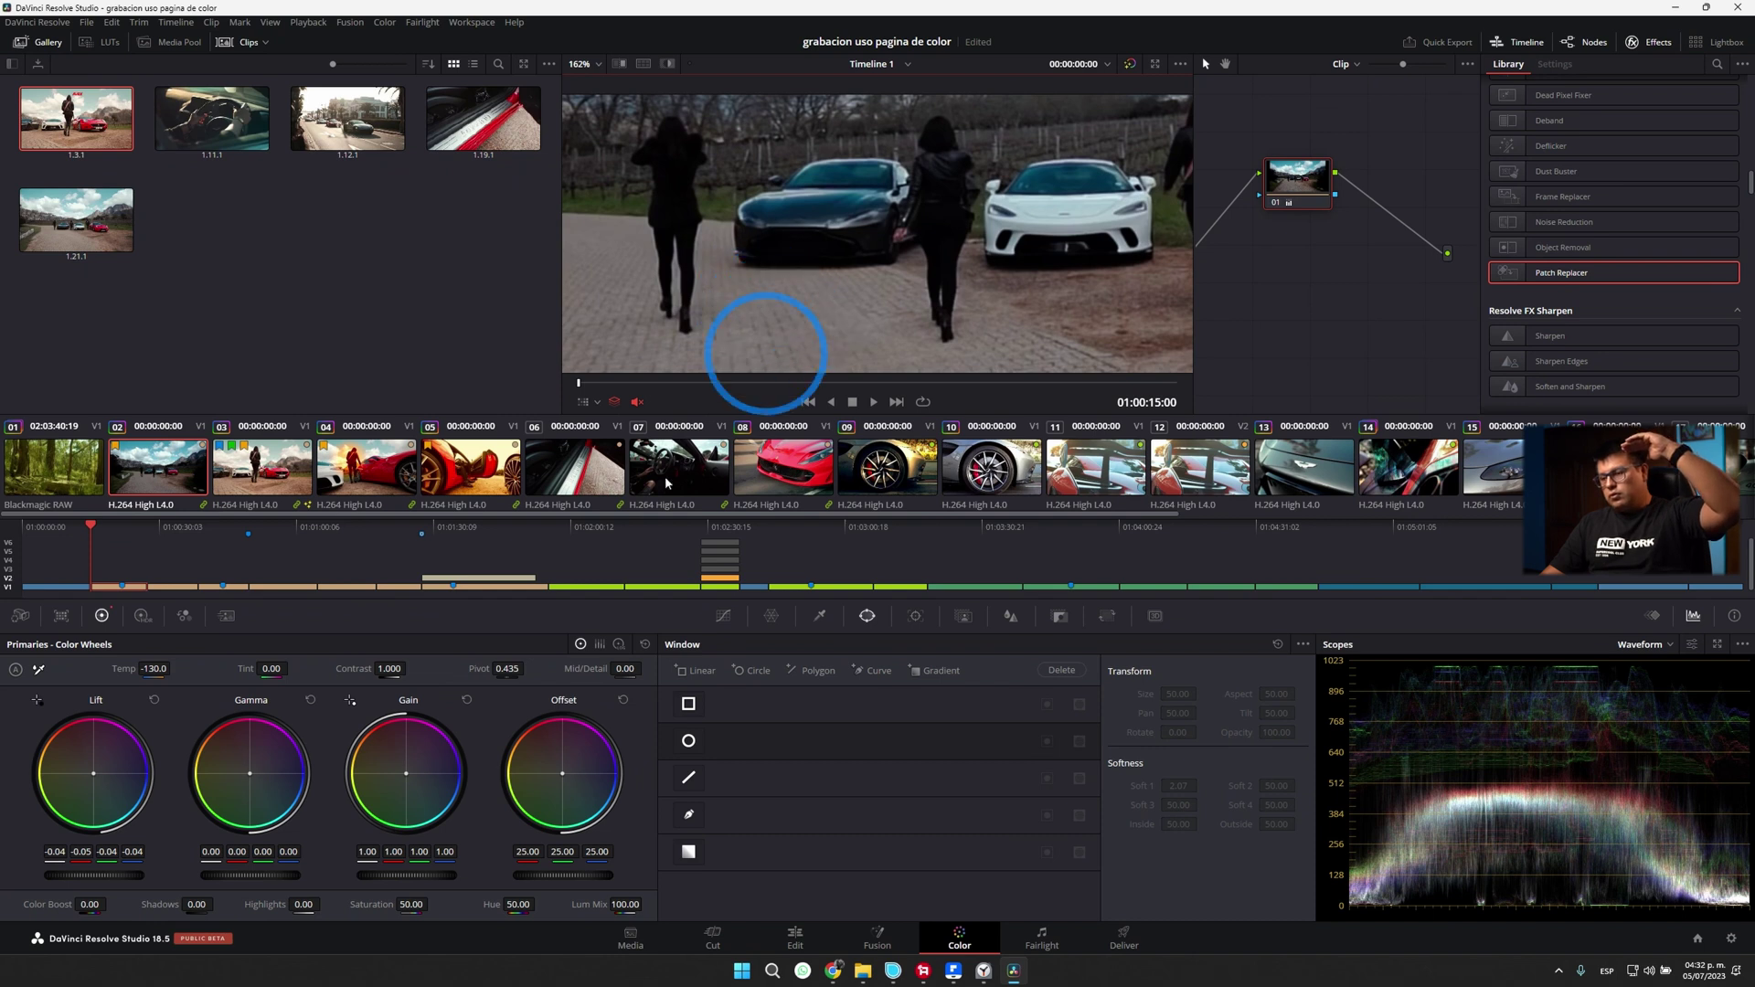
{"action": "key", "text": "shift+d"}
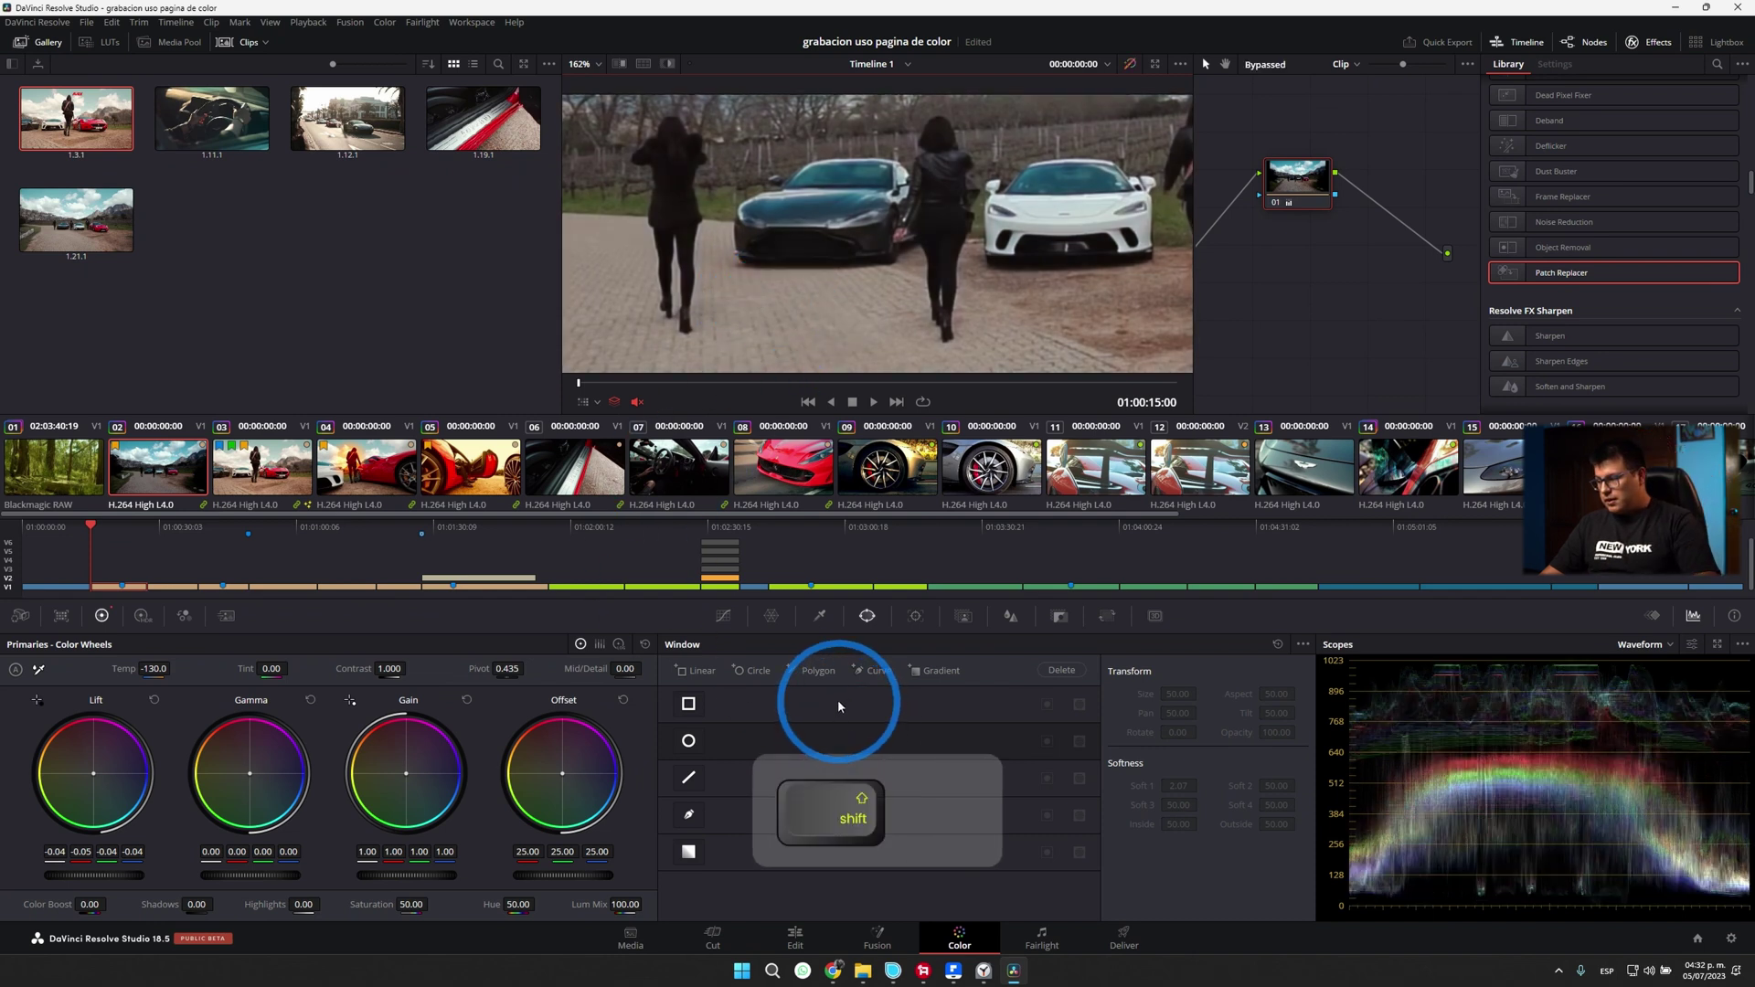
{"action": "key", "text": "shift+z"}
Step: Set the white point from a bright area and toggle the grade to compare
{"action": "left_click", "coordinate": [349, 702]}
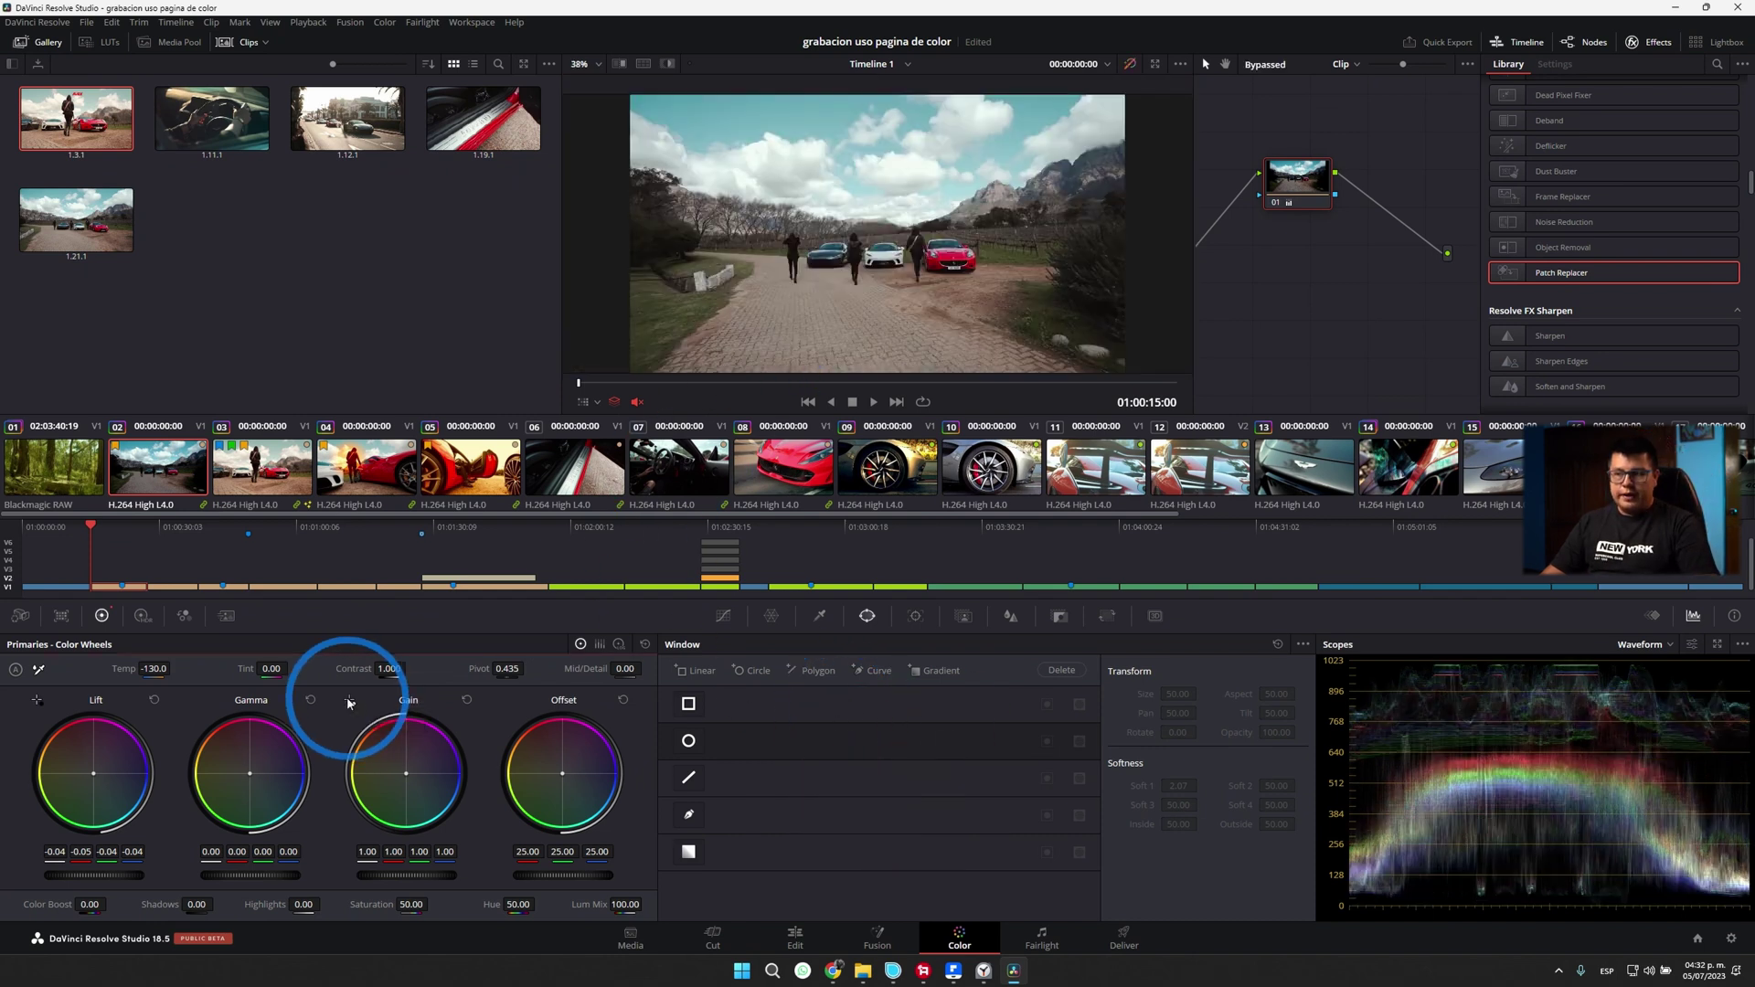
{"action": "left_click", "coordinate": [897, 167]}
{"action": "key", "text": "shift+d"}
{"action": "key", "text": "shift+d"}
{"action": "key", "text": "shift+d"}
{"action": "key", "text": "shift+d"}
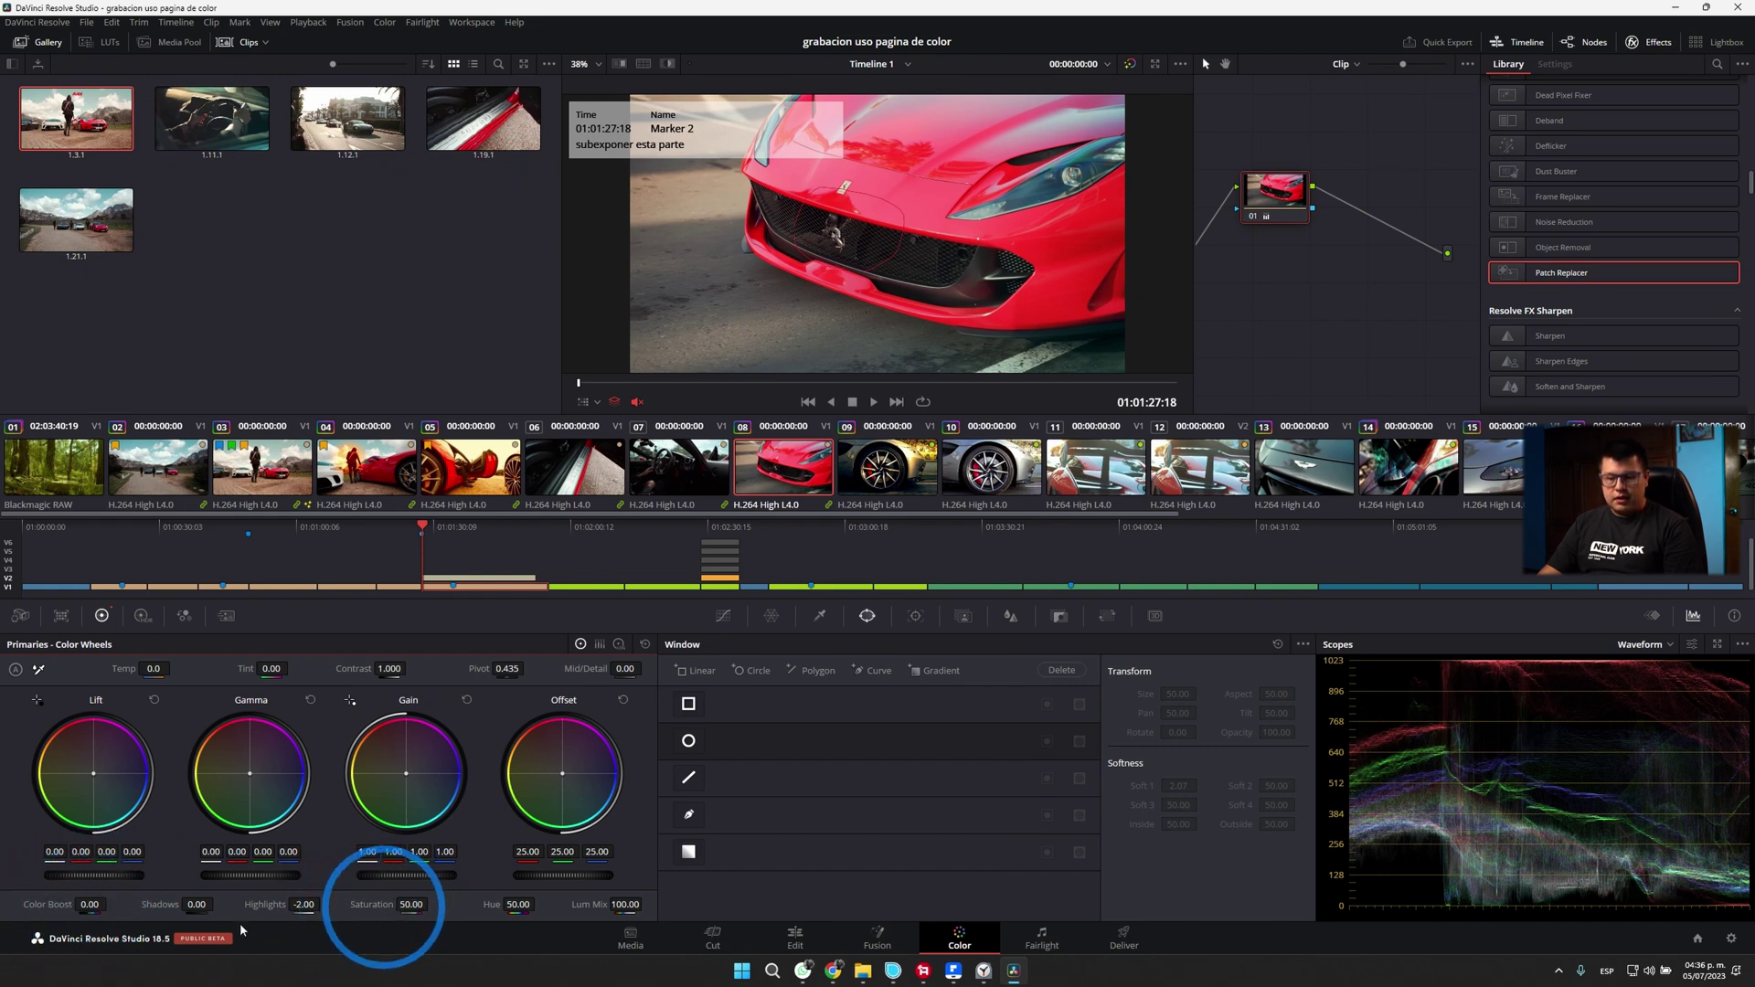
Step: Try lowering Color Boost and Shadows on the Ferrari clip, resetting both to 0.00
{"action": "left_click_drag", "start_coordinate": [89, 904], "coordinate": [19, 904]}
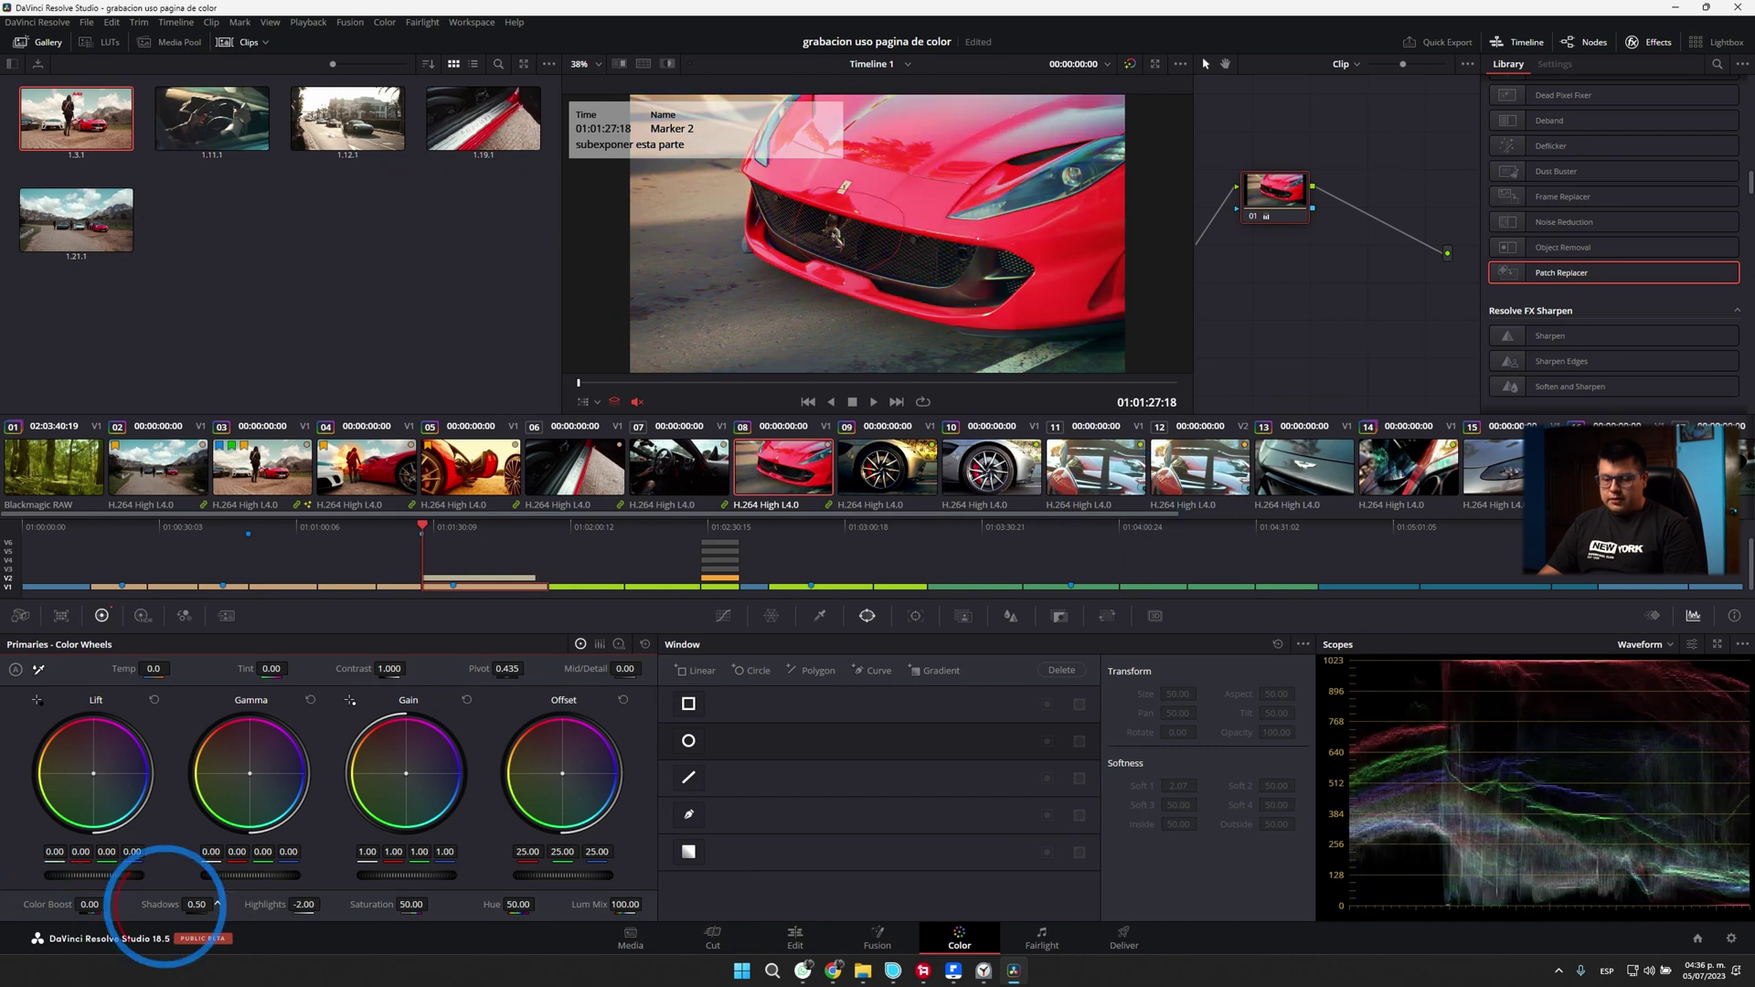
{"action": "double_click", "coordinate": [89, 904]}
{"action": "left_click_drag", "start_coordinate": [196, 904], "coordinate": [114, 905]}
{"action": "double_click", "coordinate": [197, 904]}
Step: Try Saturation, Hue and Lum Mix, resetting them to 50.00, 50.00 and 100.00
{"action": "left_click_drag", "start_coordinate": [412, 904], "coordinate": [431, 904]}
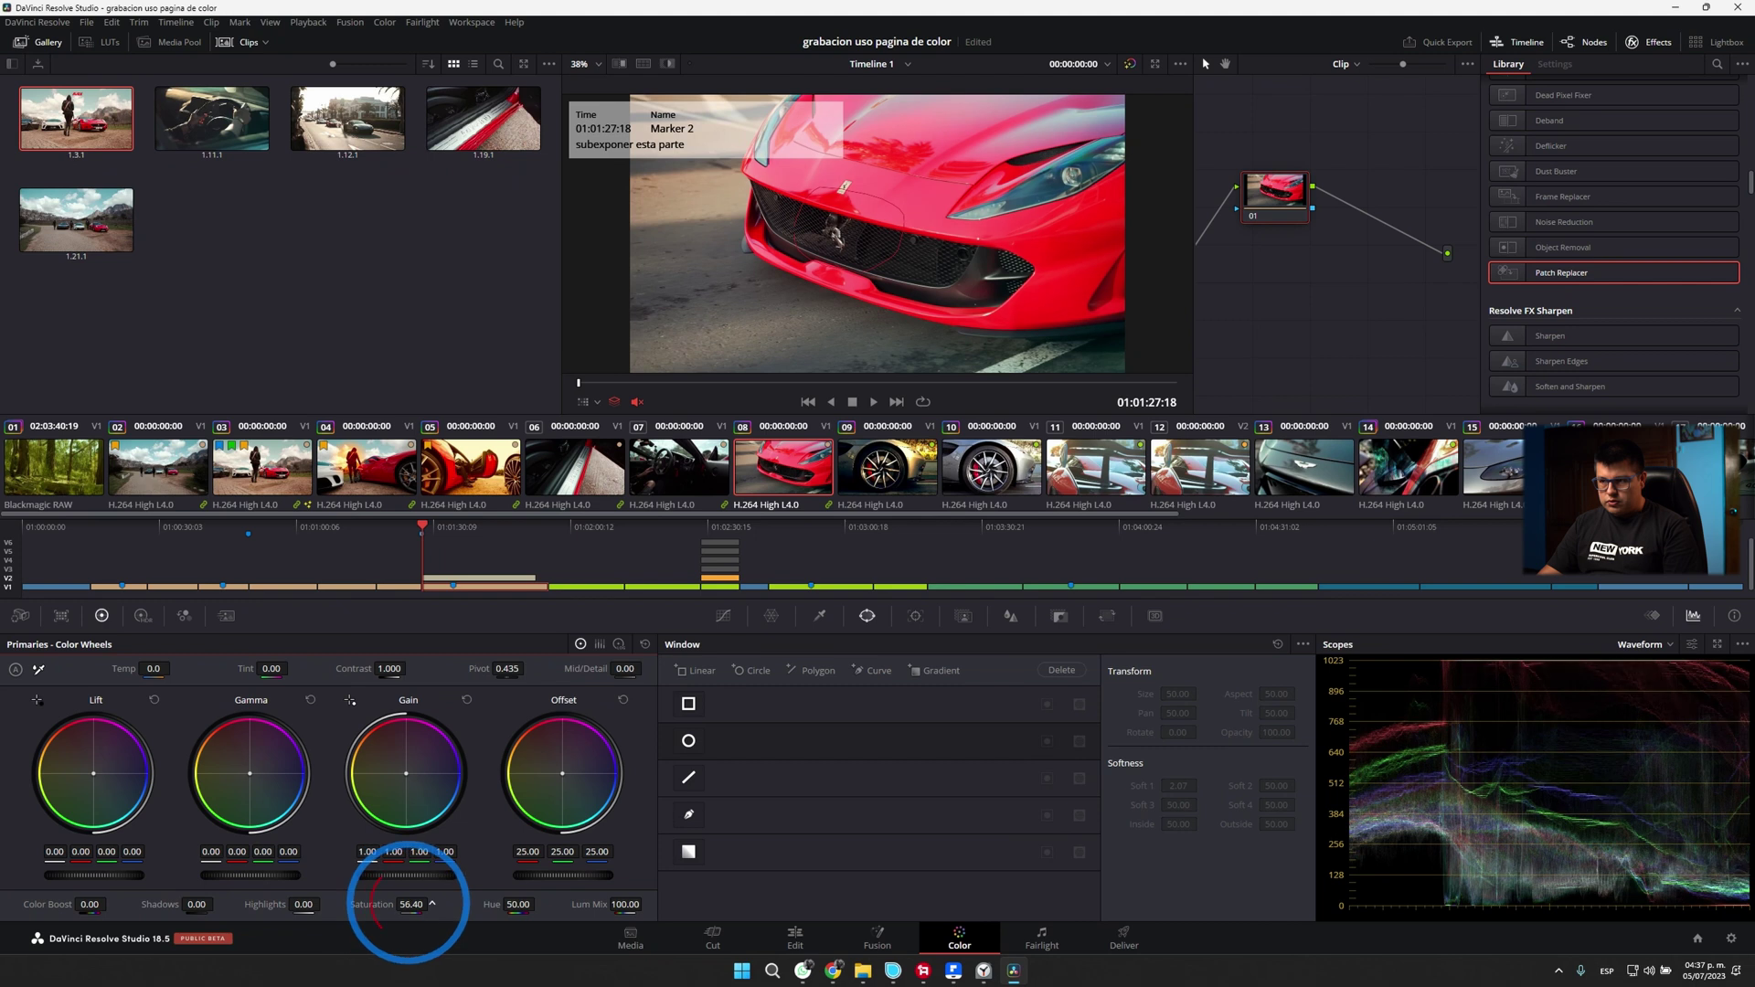
{"action": "double_click", "coordinate": [425, 904]}
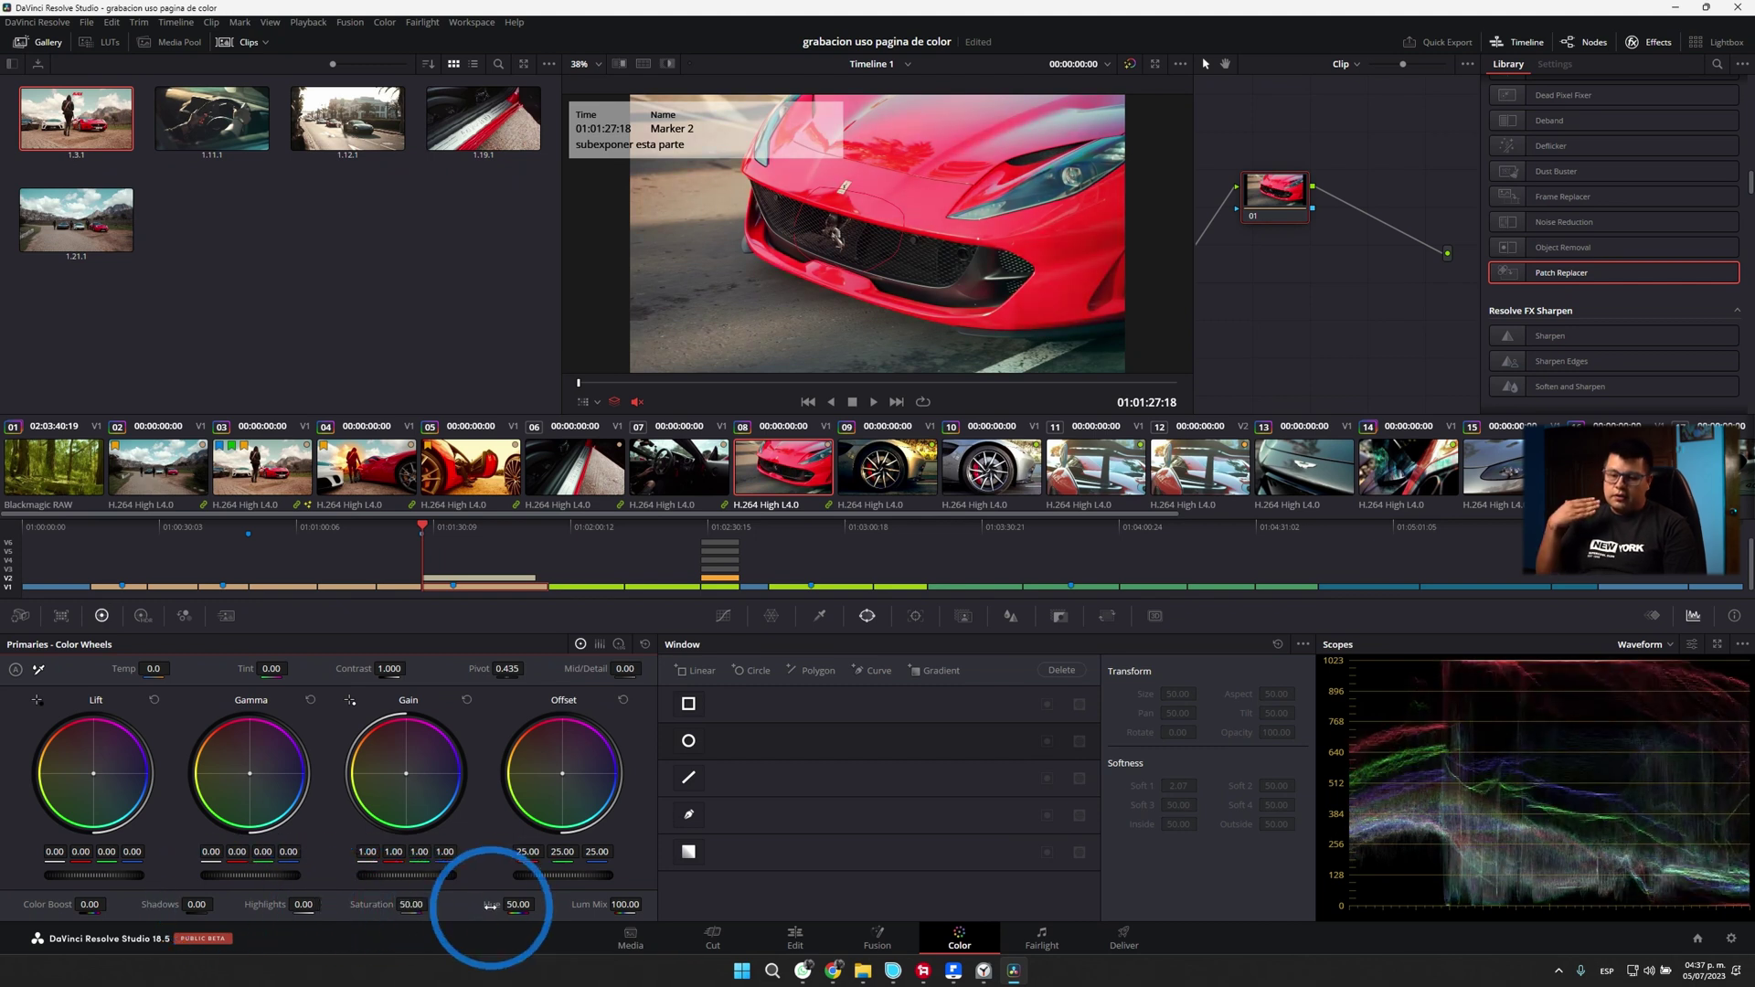
{"action": "left_click_drag", "start_coordinate": [491, 906], "coordinate": [492, 904]}
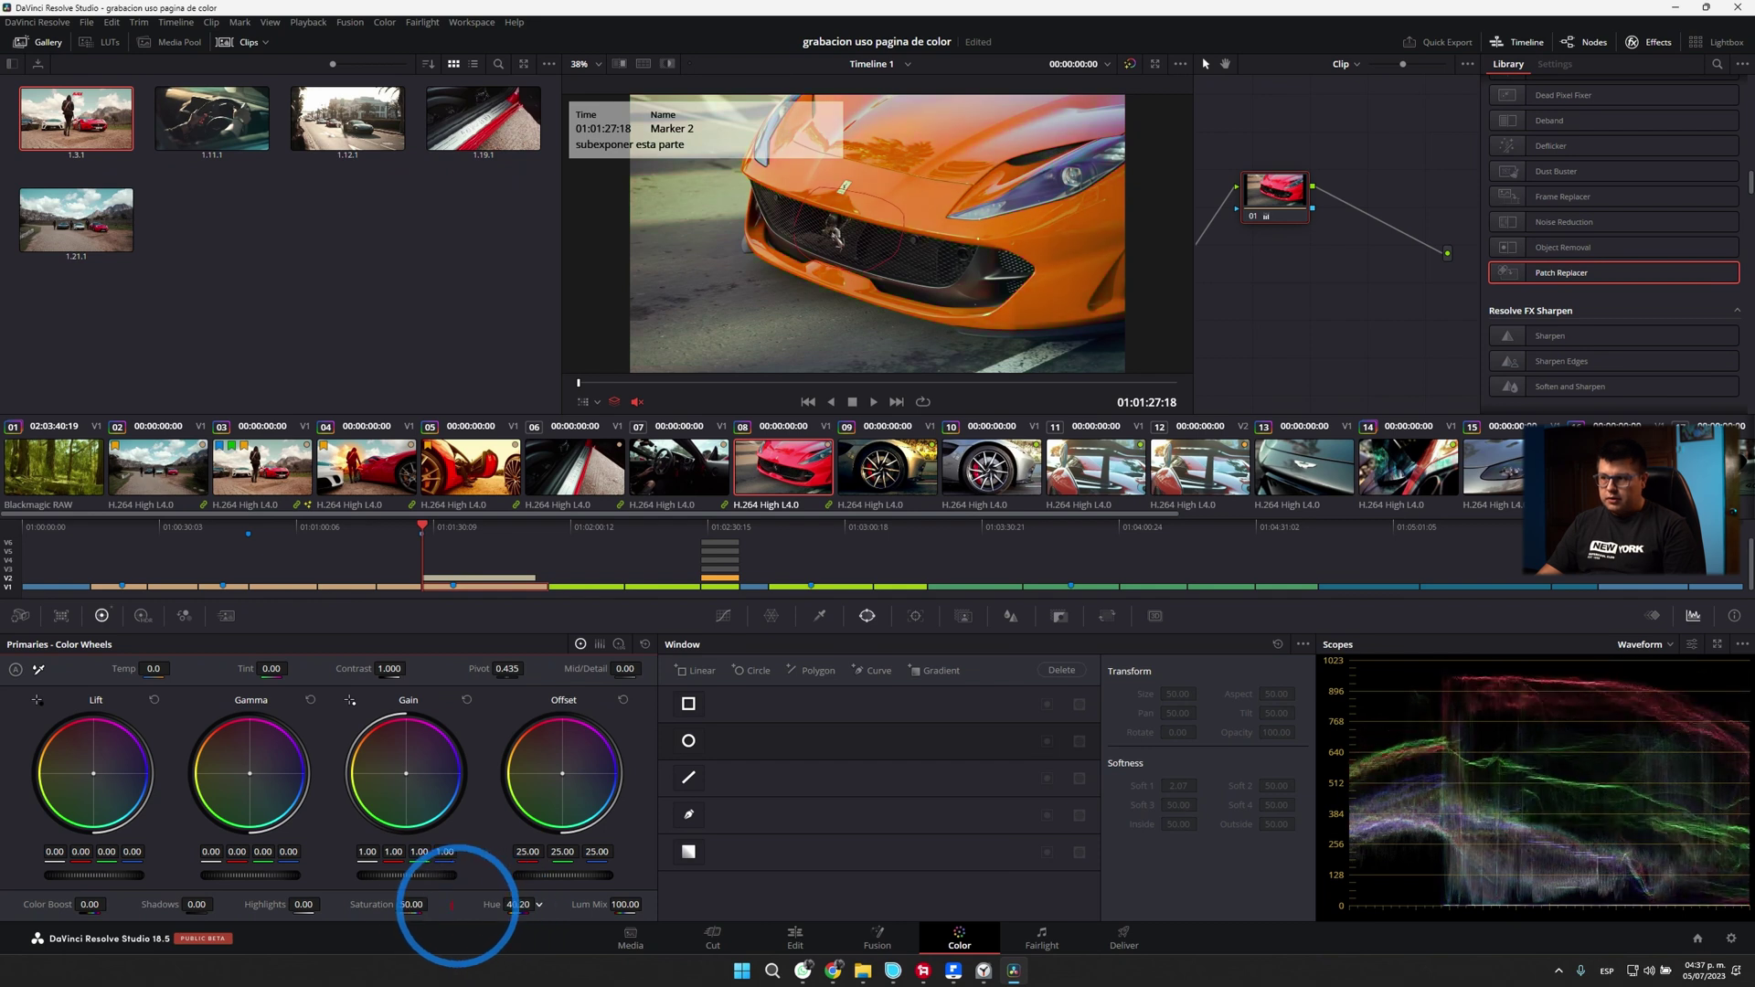
{"action": "double_click", "coordinate": [490, 904]}
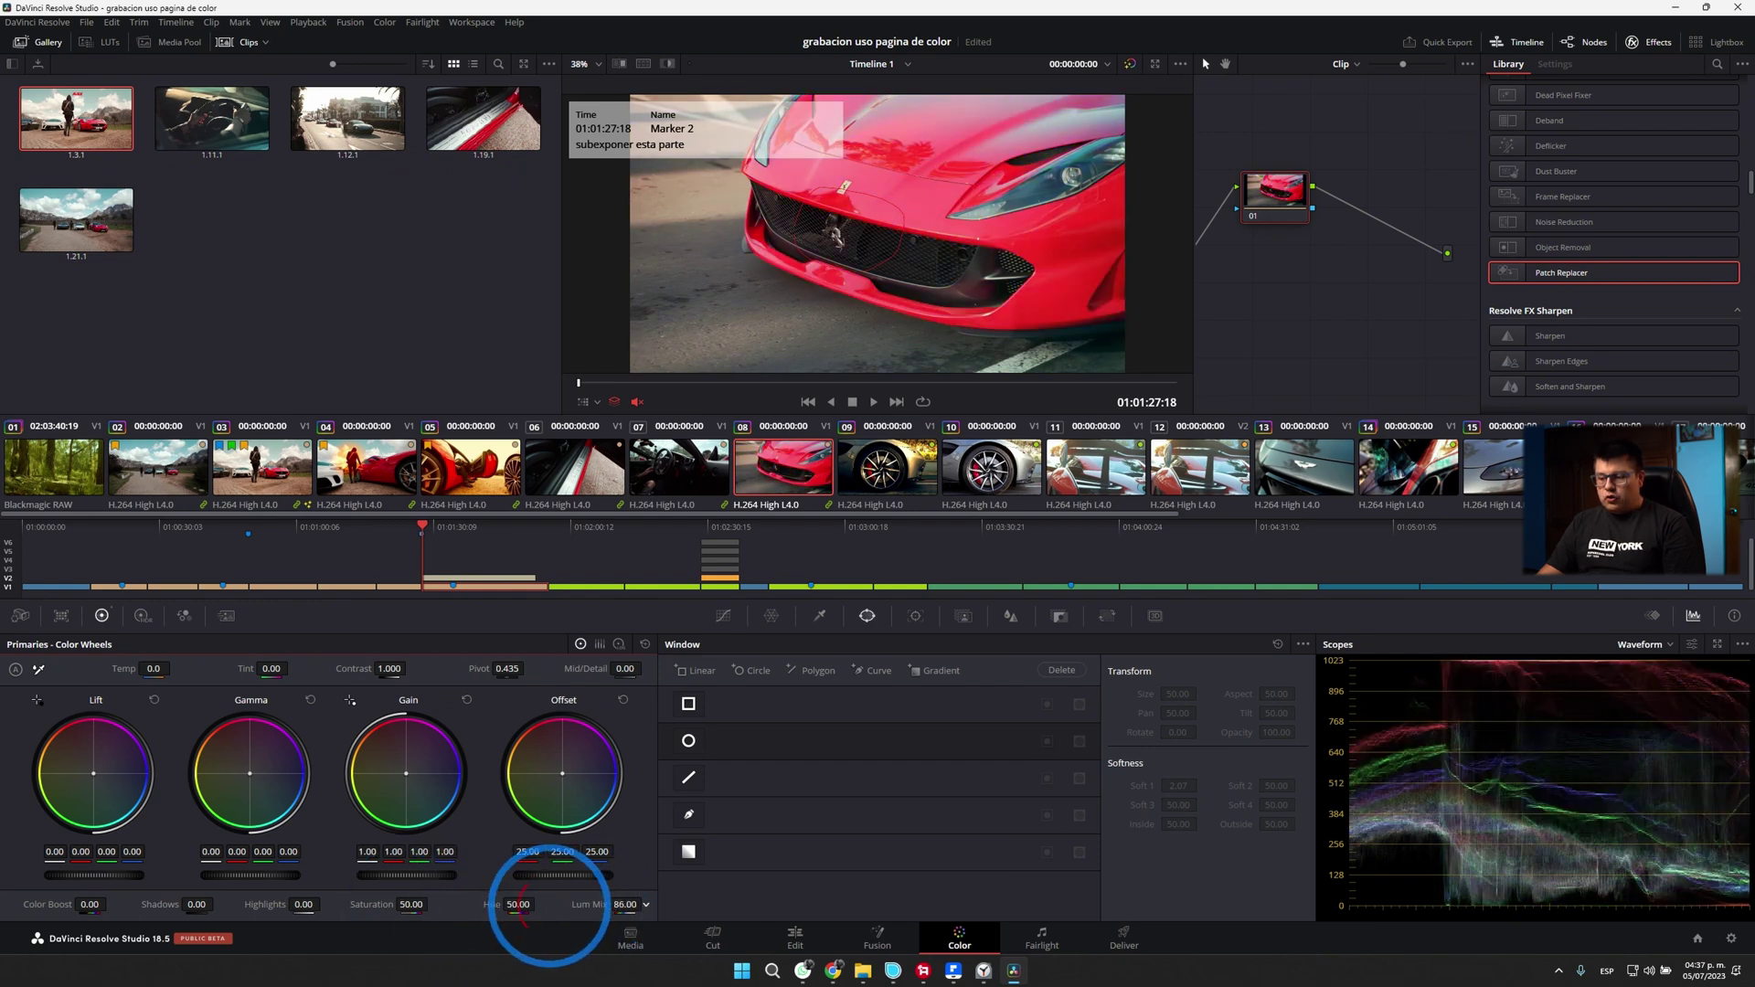
{"action": "left_click_drag", "start_coordinate": [590, 904], "coordinate": [586, 904]}
{"action": "double_click", "coordinate": [585, 904]}
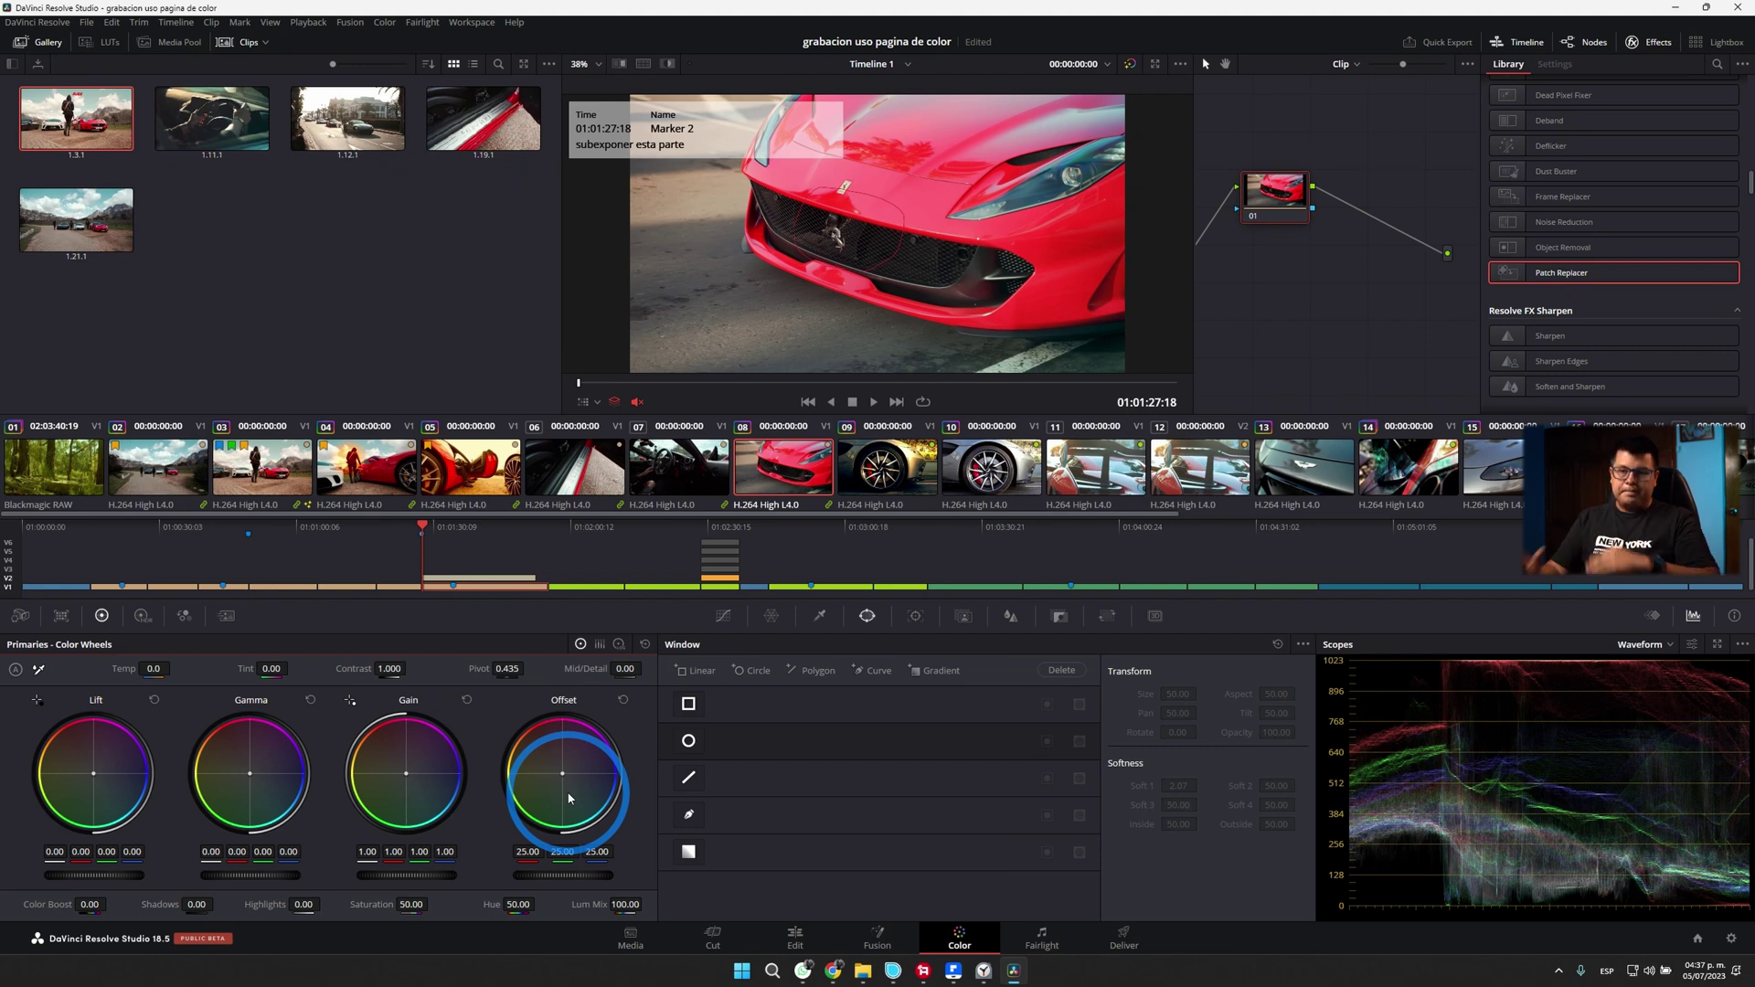
Step: Try Lum Mix at 0.00 and undo it, then tint the shadows with the Lift balance
{"action": "left_click_drag", "start_coordinate": [588, 905], "coordinate": [235, 905]}
{"action": "key", "text": "ctrl+z"}
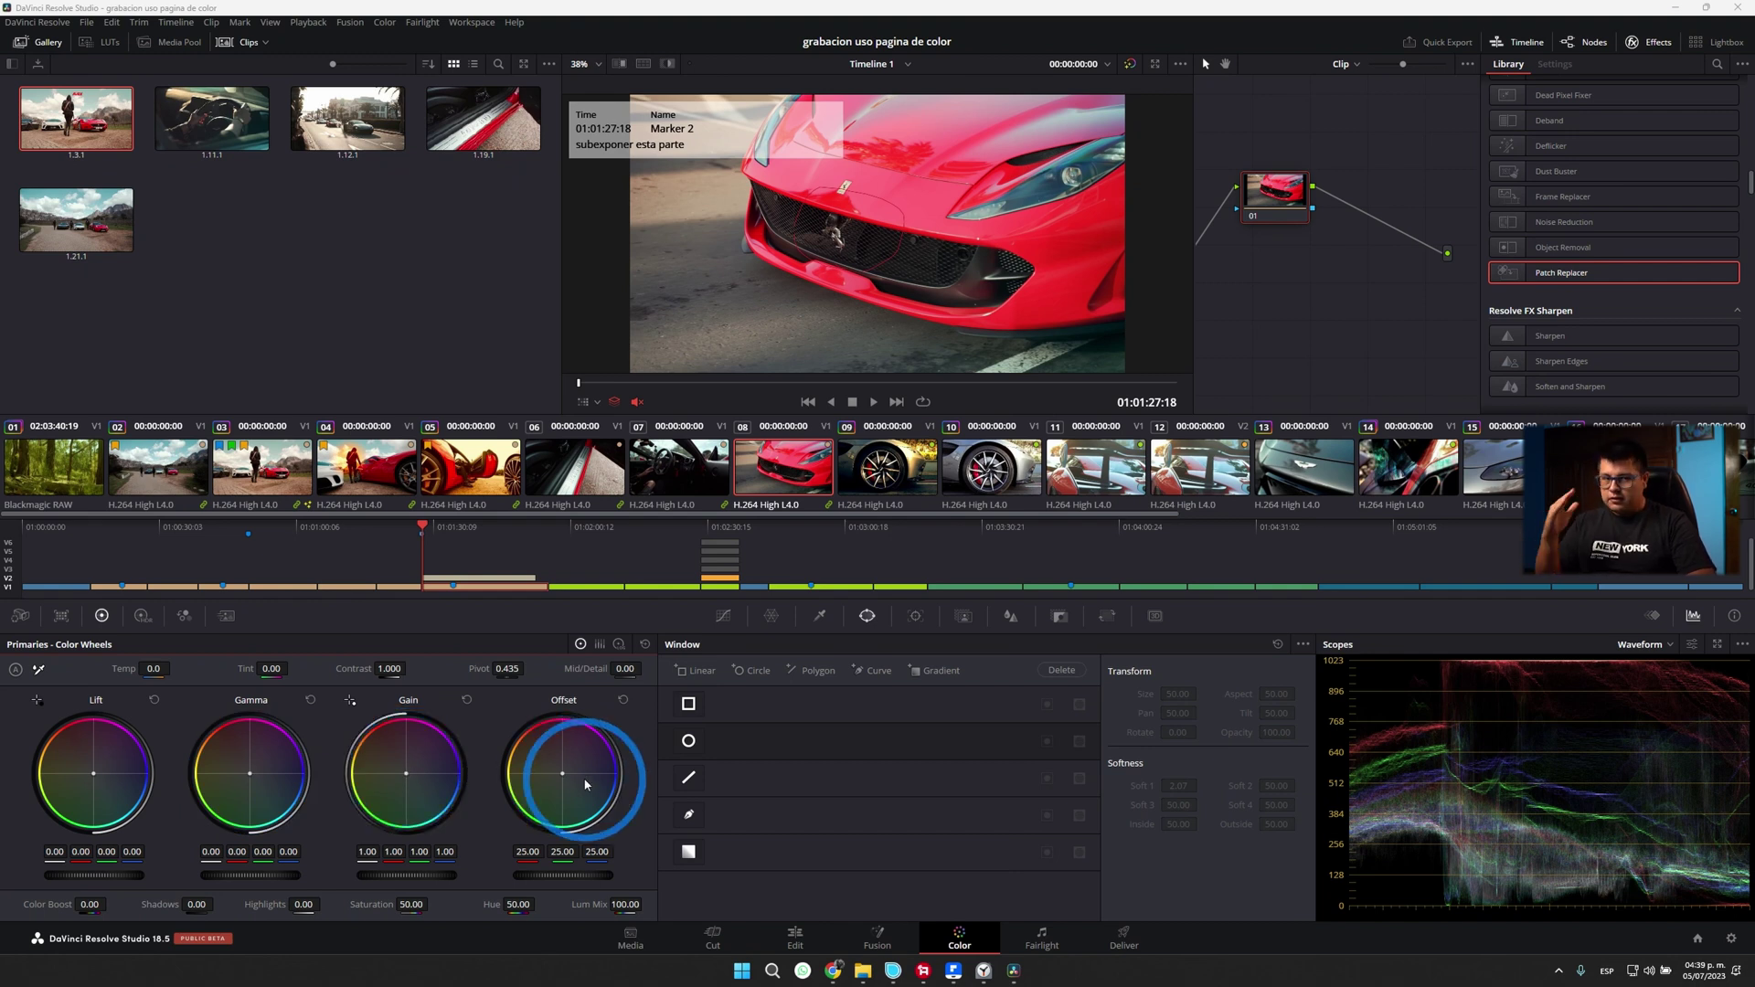
{"action": "left_click_drag", "start_coordinate": [93, 773], "coordinate": [93, 774]}
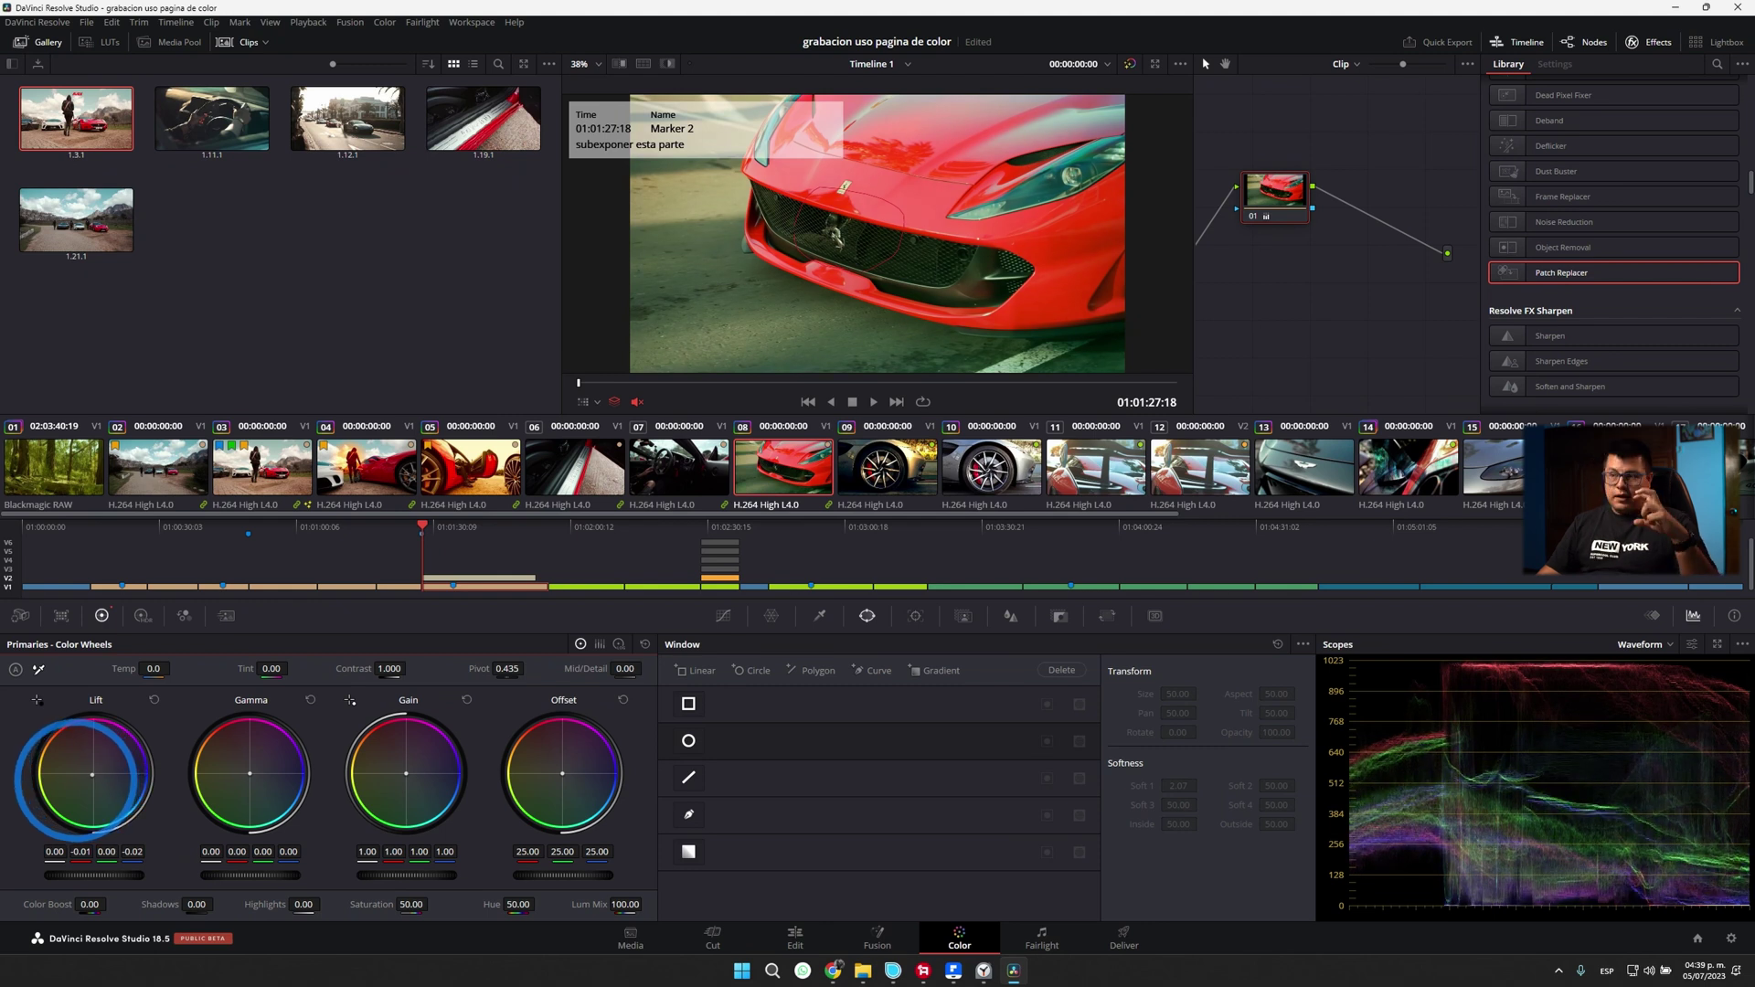
{"action": "left_click_drag", "start_coordinate": [92, 774], "coordinate": [27, 831]}
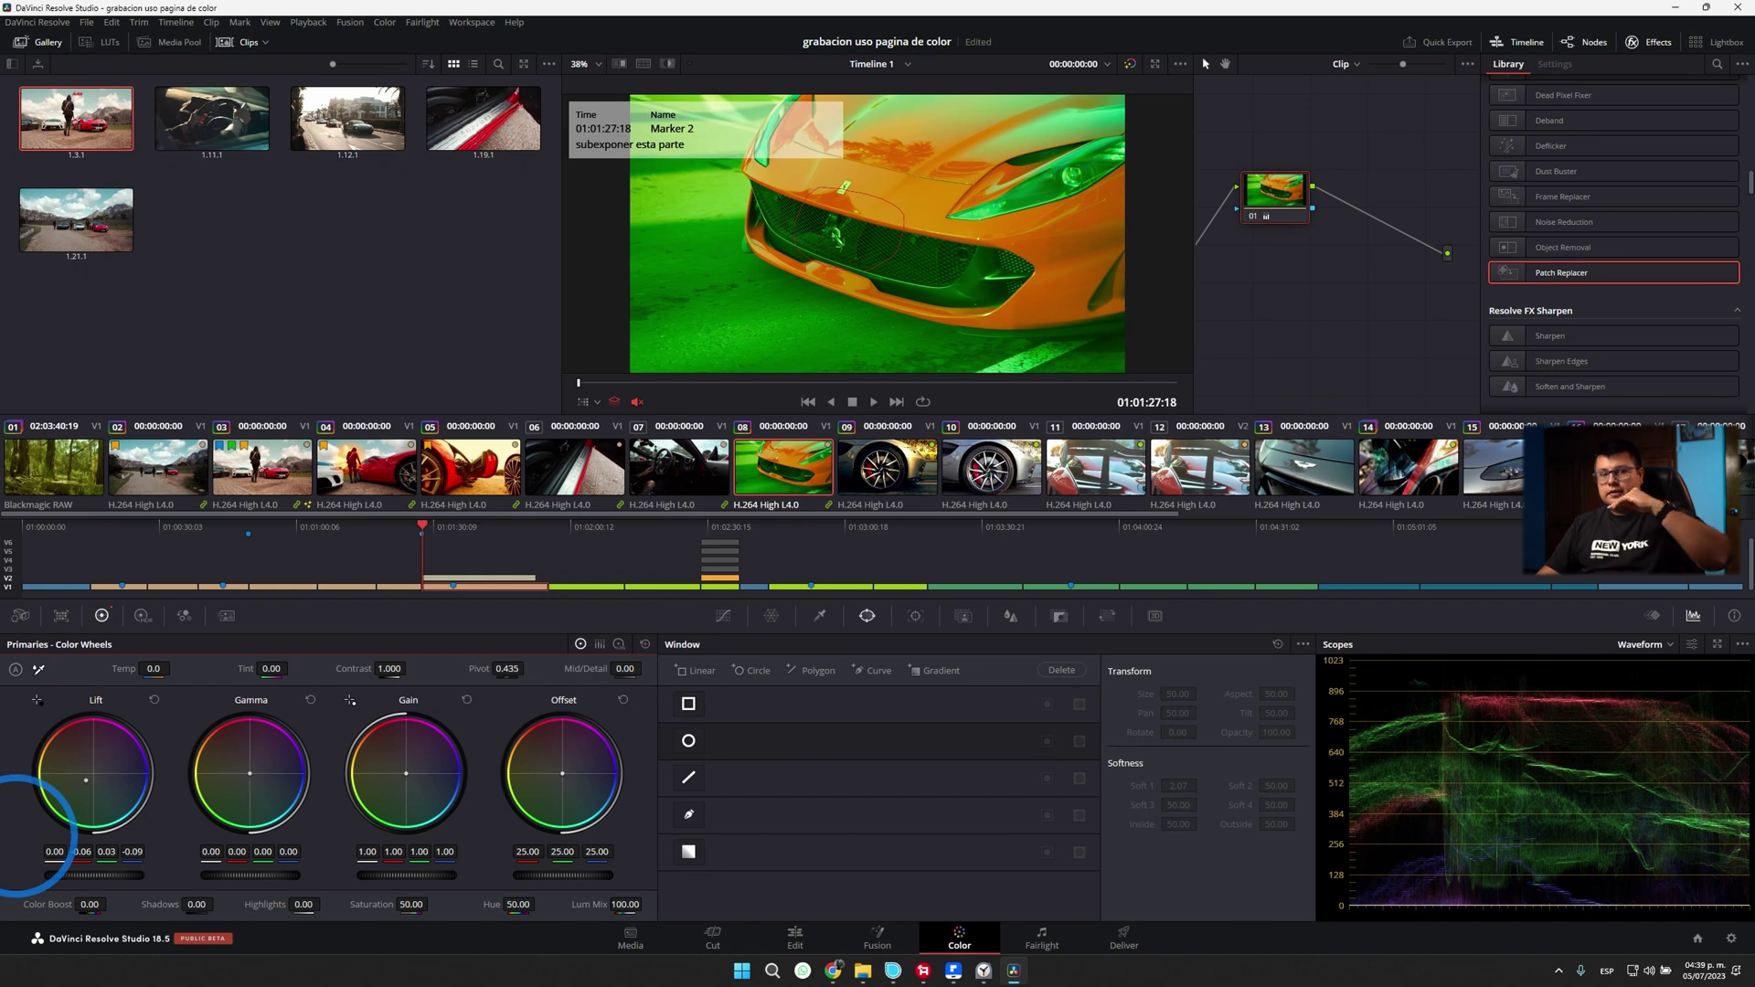
{"action": "left_click_drag", "start_coordinate": [28, 832], "coordinate": [70, 791]}
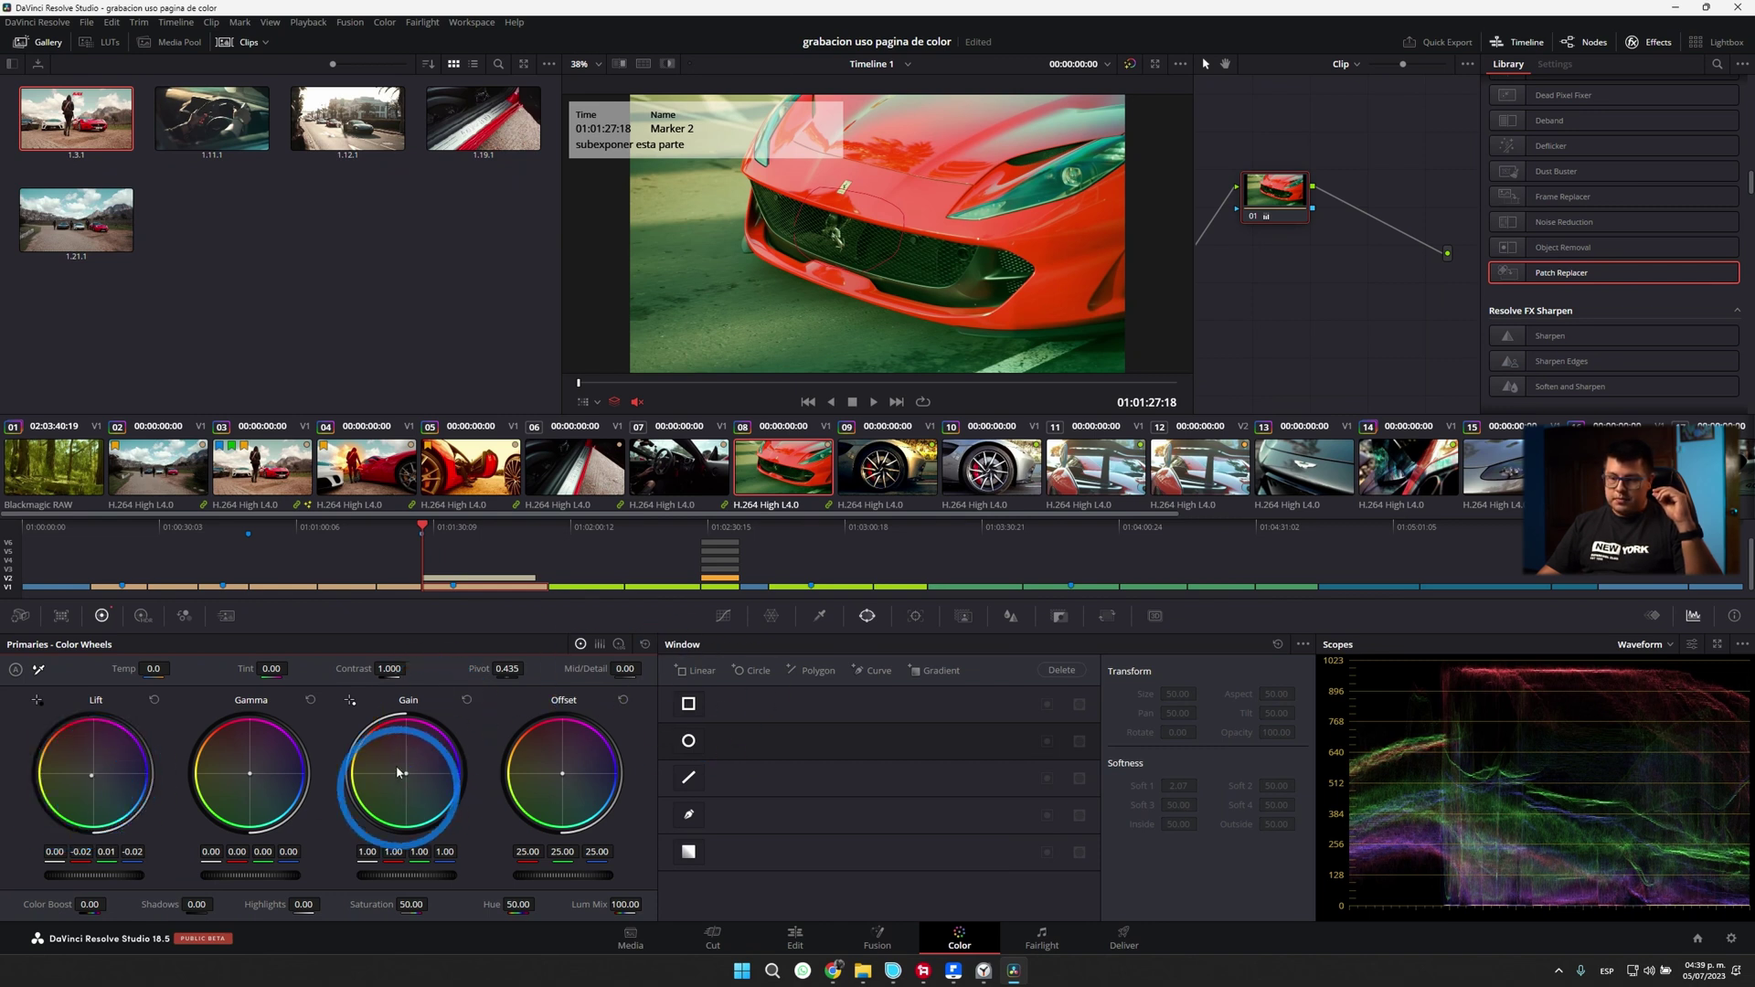
Step: Warm the highlights with the Gain balance and toggle the grade off and on to compare
{"action": "left_click_drag", "start_coordinate": [406, 773], "coordinate": [399, 751]}
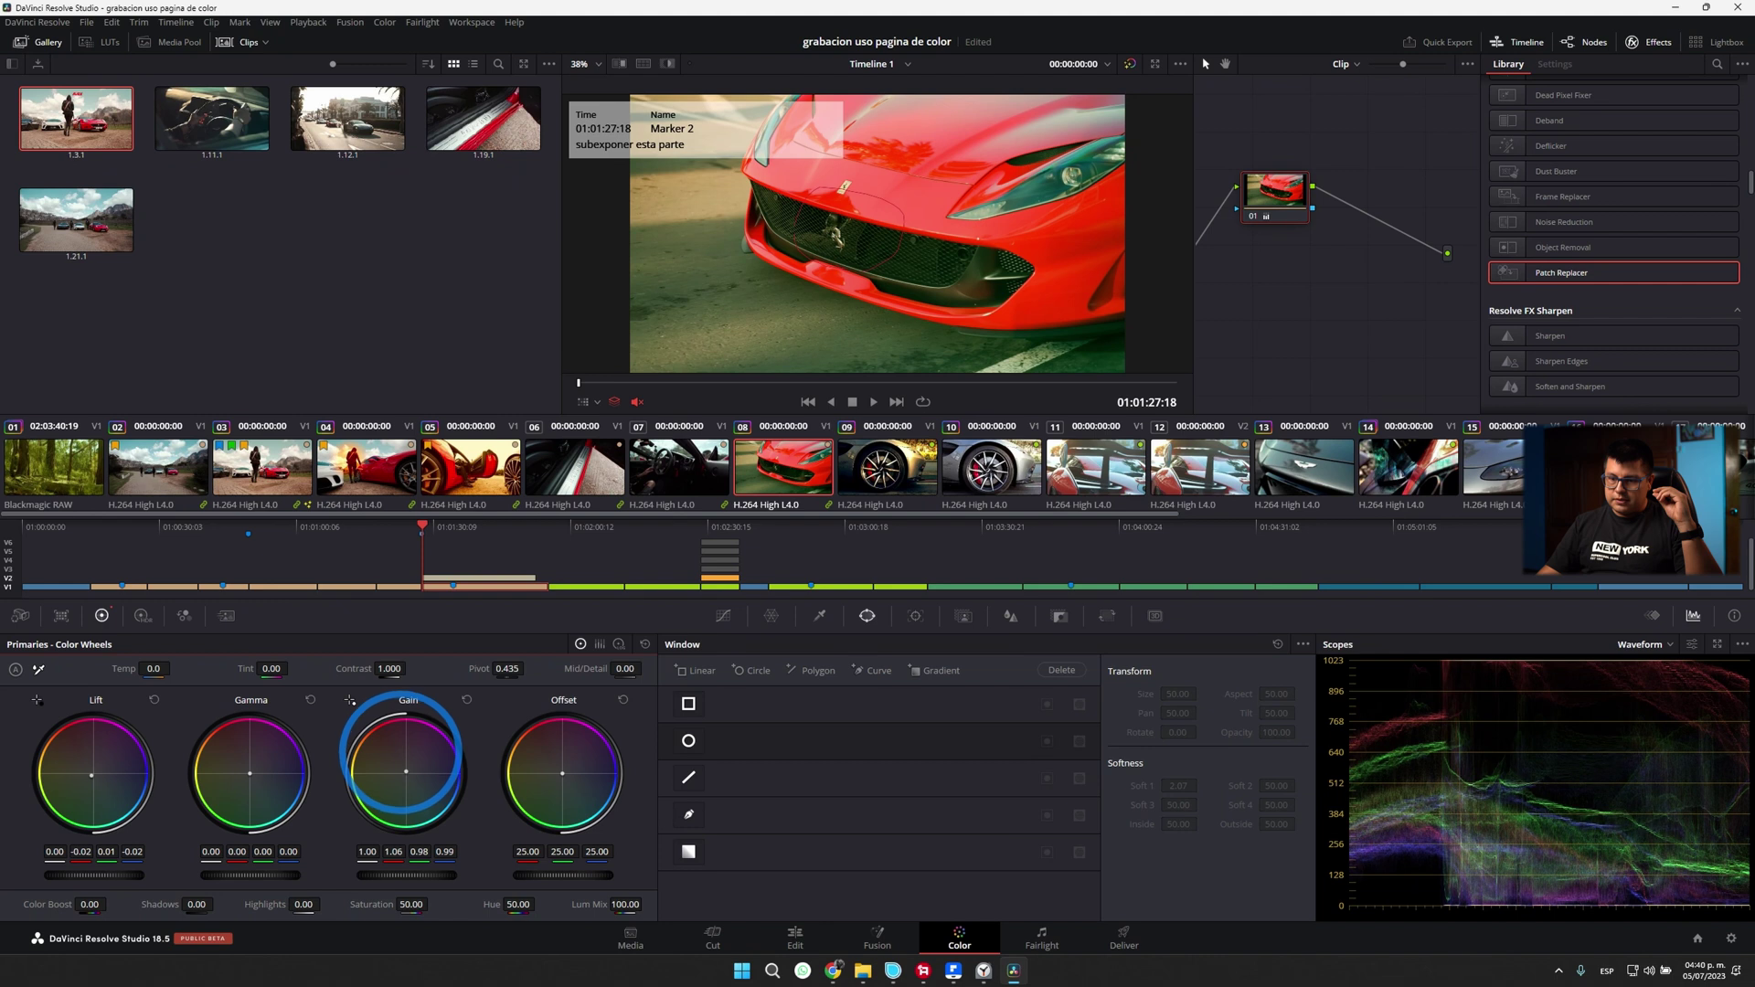
{"action": "left_click_drag", "start_coordinate": [400, 752], "coordinate": [395, 742]}
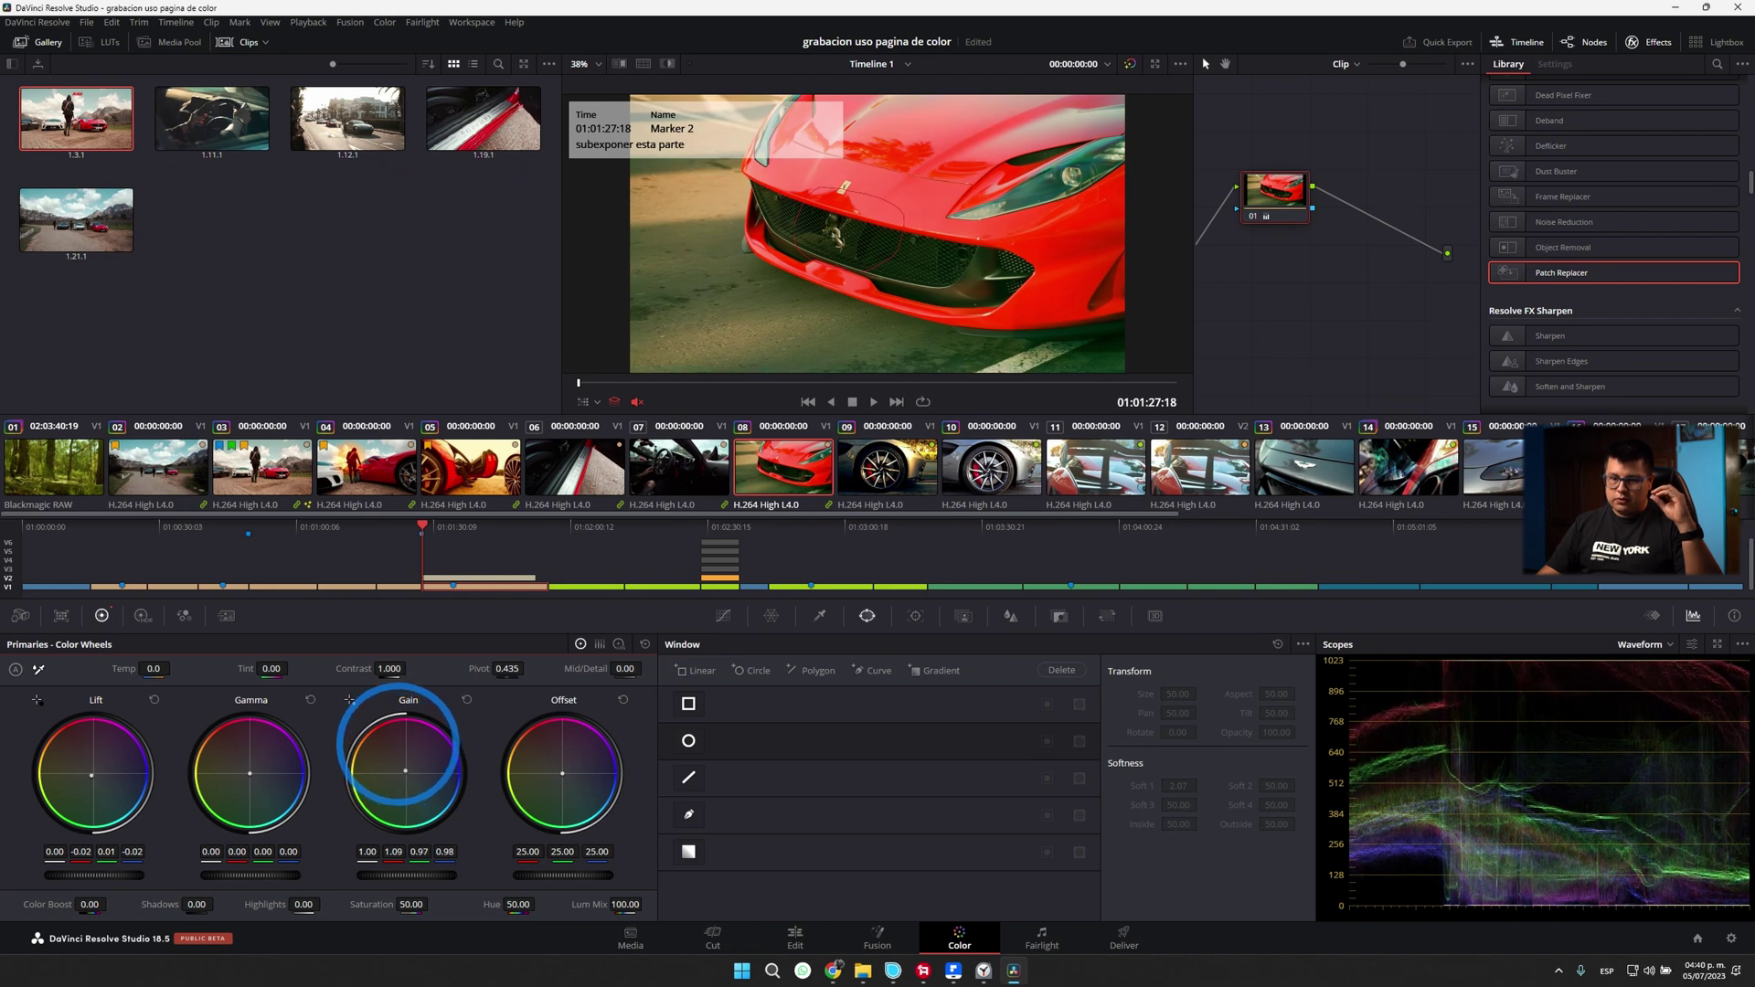
{"action": "key", "text": "ctrl+d"}
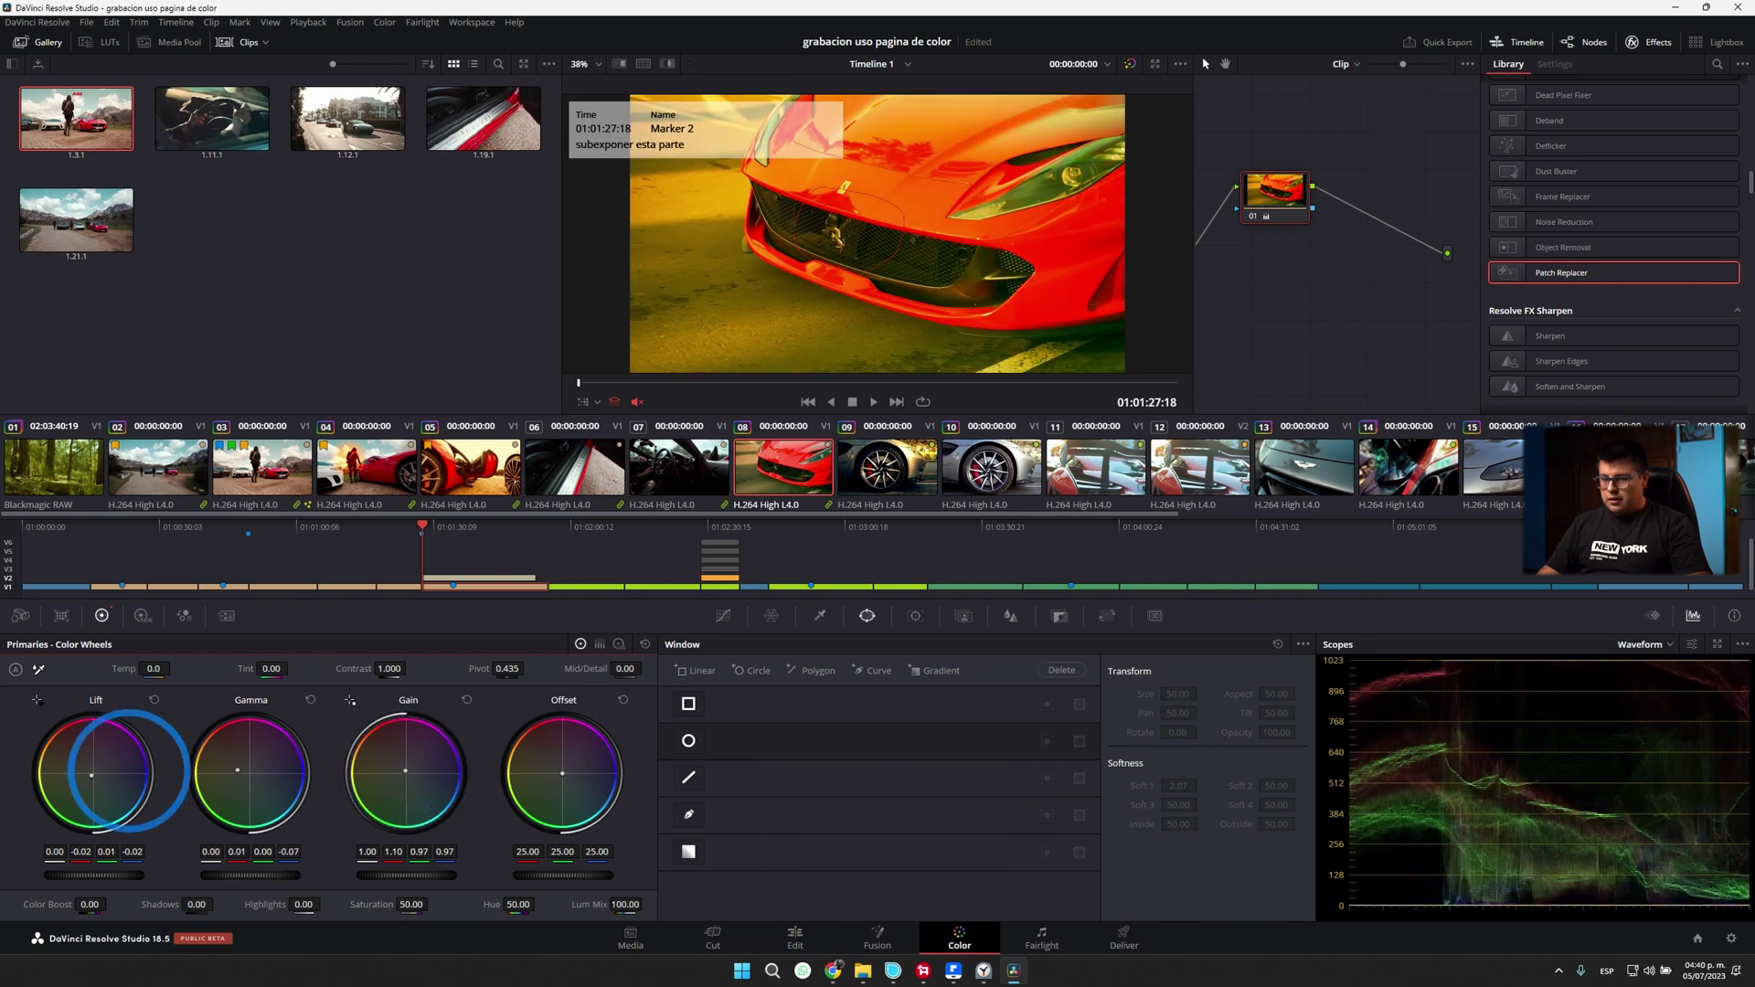
{"action": "key", "text": "ctrl+d"}
Step: Reset Lift, Gamma and Gain, then tint the image magenta with Offset 26.86, 23.52, 27.93
{"action": "left_click_drag", "start_coordinate": [254, 773], "coordinate": [256, 770]}
{"action": "key", "text": "ctrl+d"}
{"action": "mouse_move", "coordinate": [562, 803]}
{"action": "left_mouse_down"}
{"action": "mouse_move", "coordinate": [675, 827]}
{"action": "mouse_move", "coordinate": [574, 750]}
{"action": "left_mouse_up"}
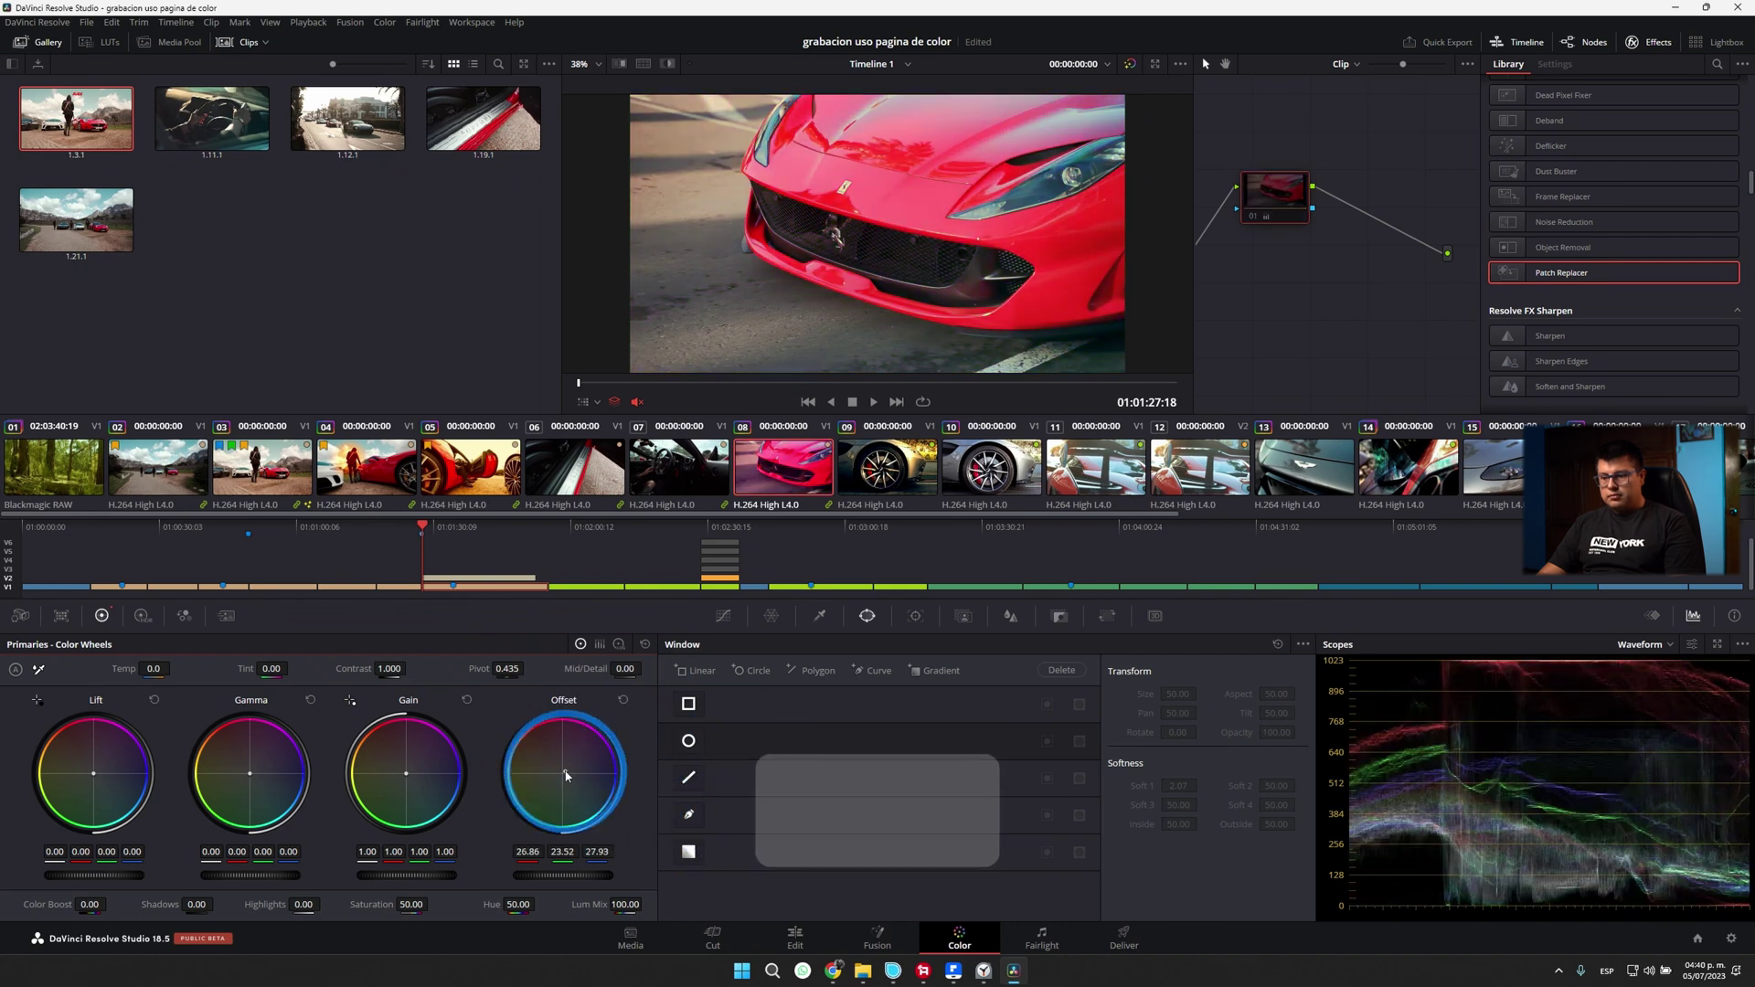
Step: Move to forest clip 01 and browse the Primaries, RGB Mixer and HDR palettes
{"action": "left_click", "coordinate": [50, 528]}
{"action": "left_click", "coordinate": [141, 616]}
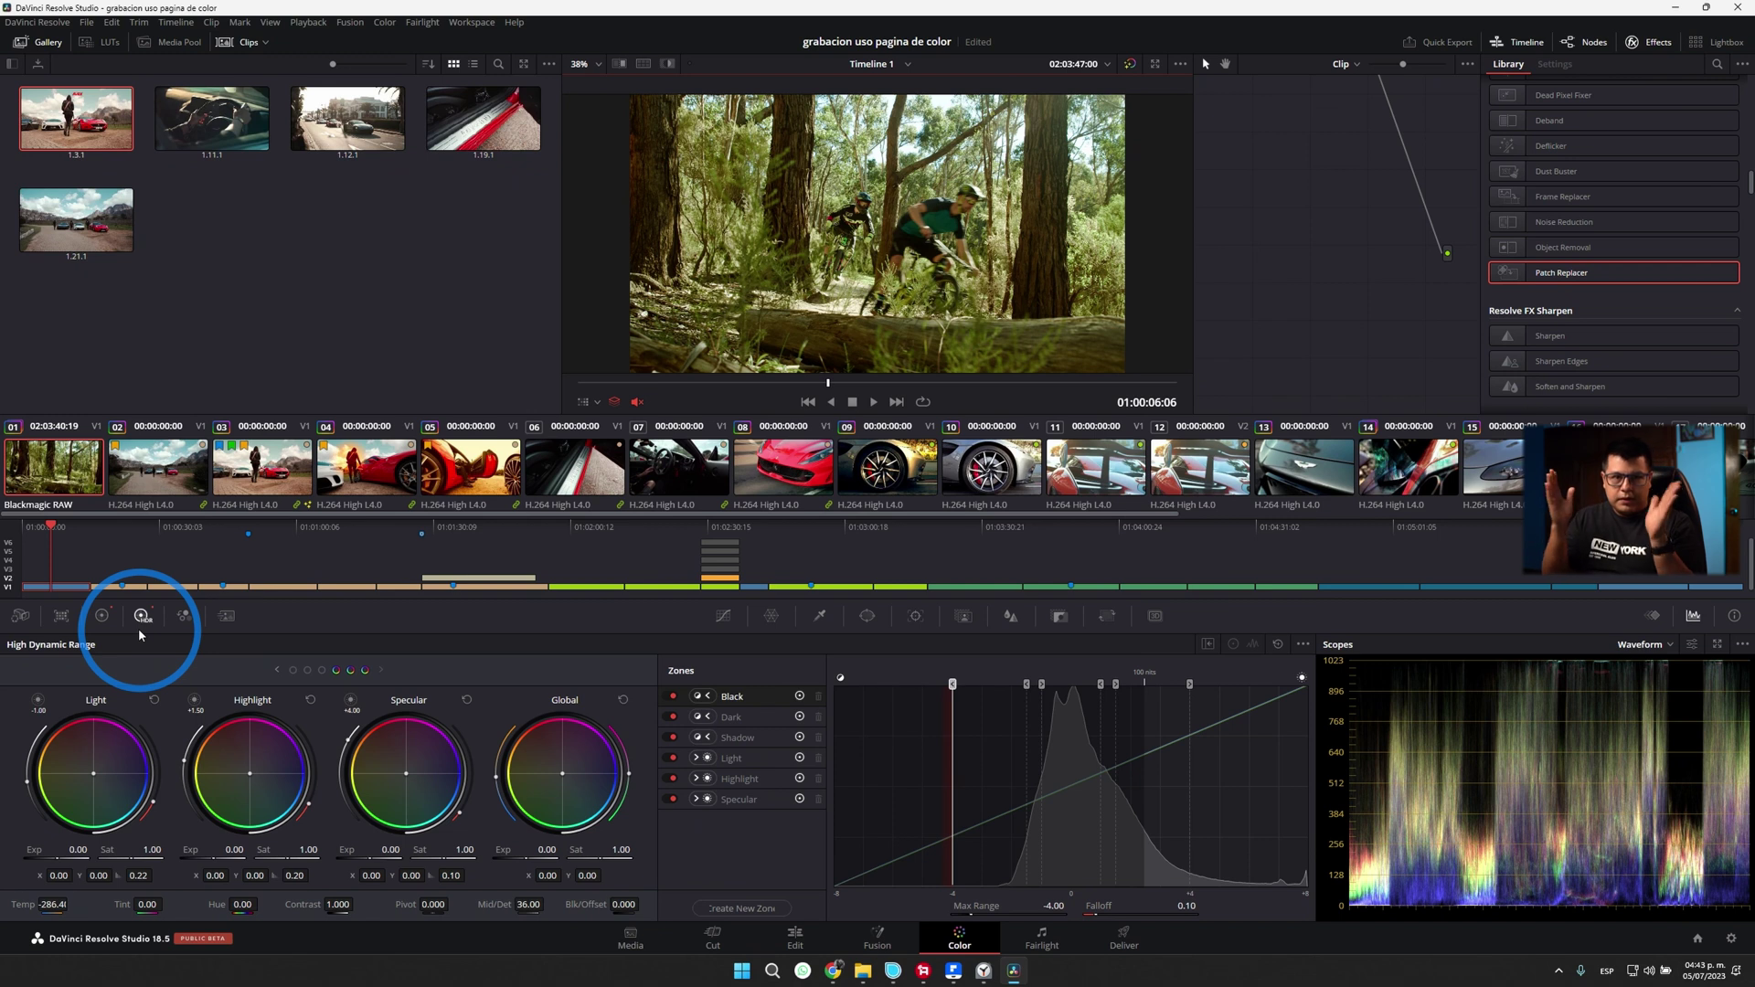
{"action": "left_click", "coordinate": [101, 615]}
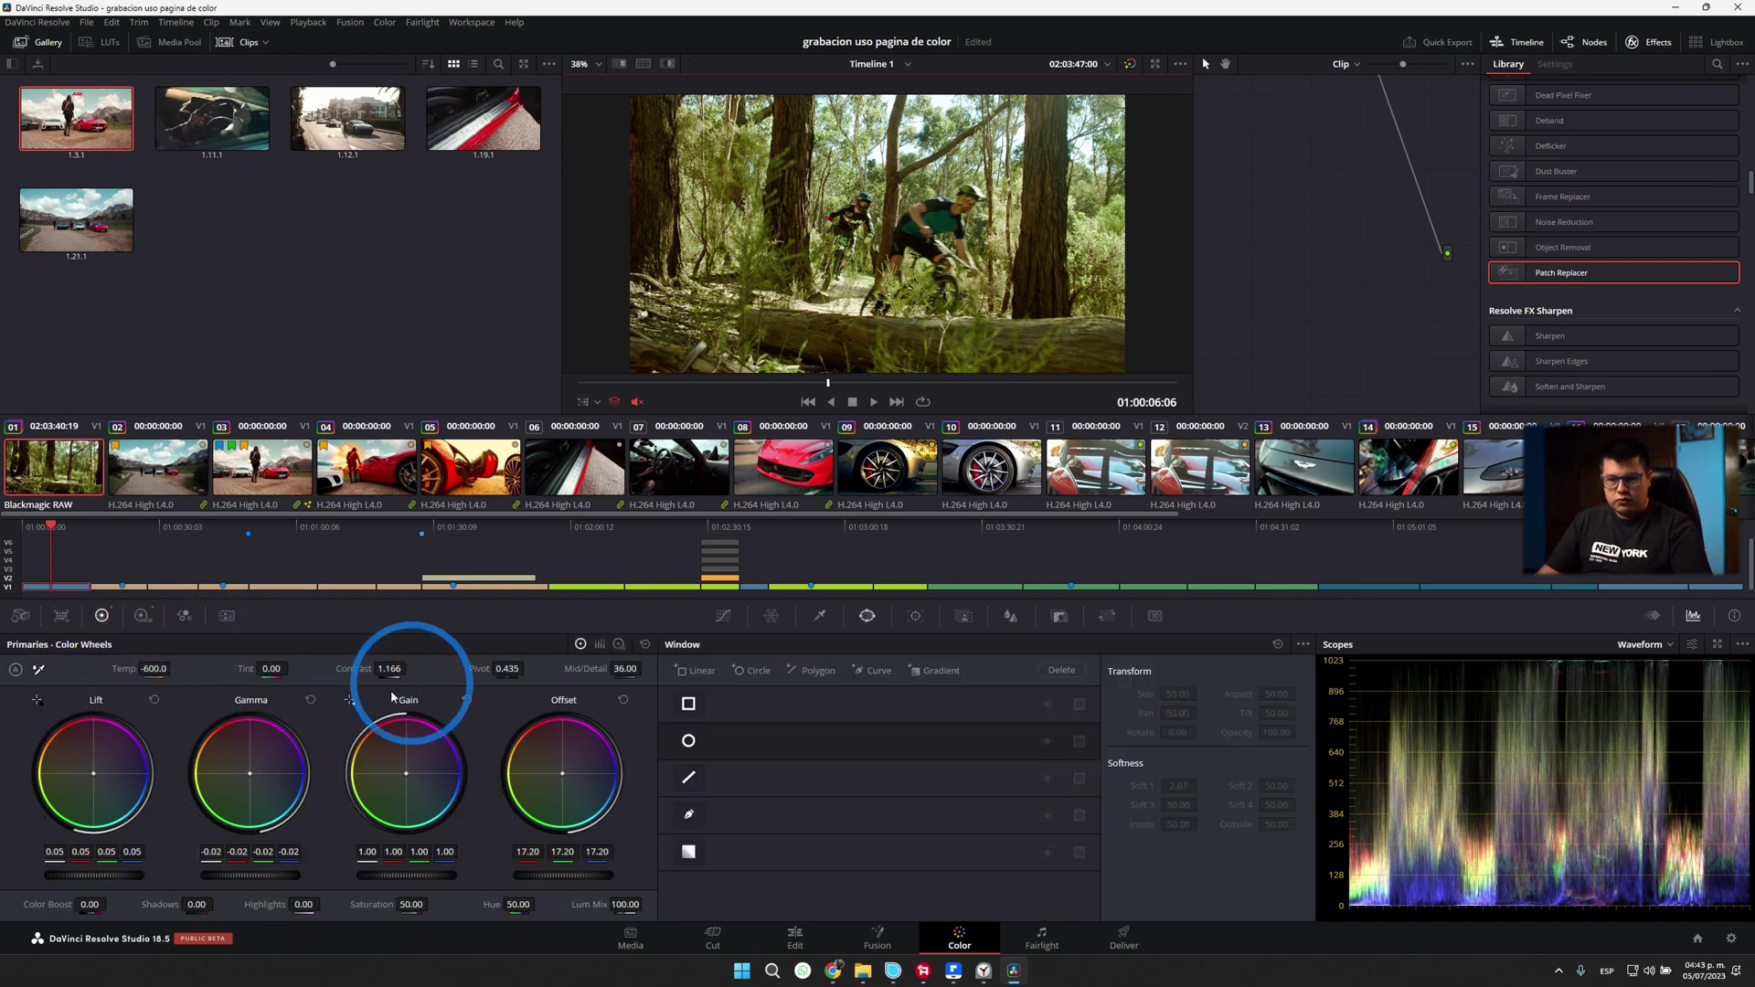
{"action": "left_click", "coordinate": [182, 616]}
{"action": "left_click", "coordinate": [142, 615]}
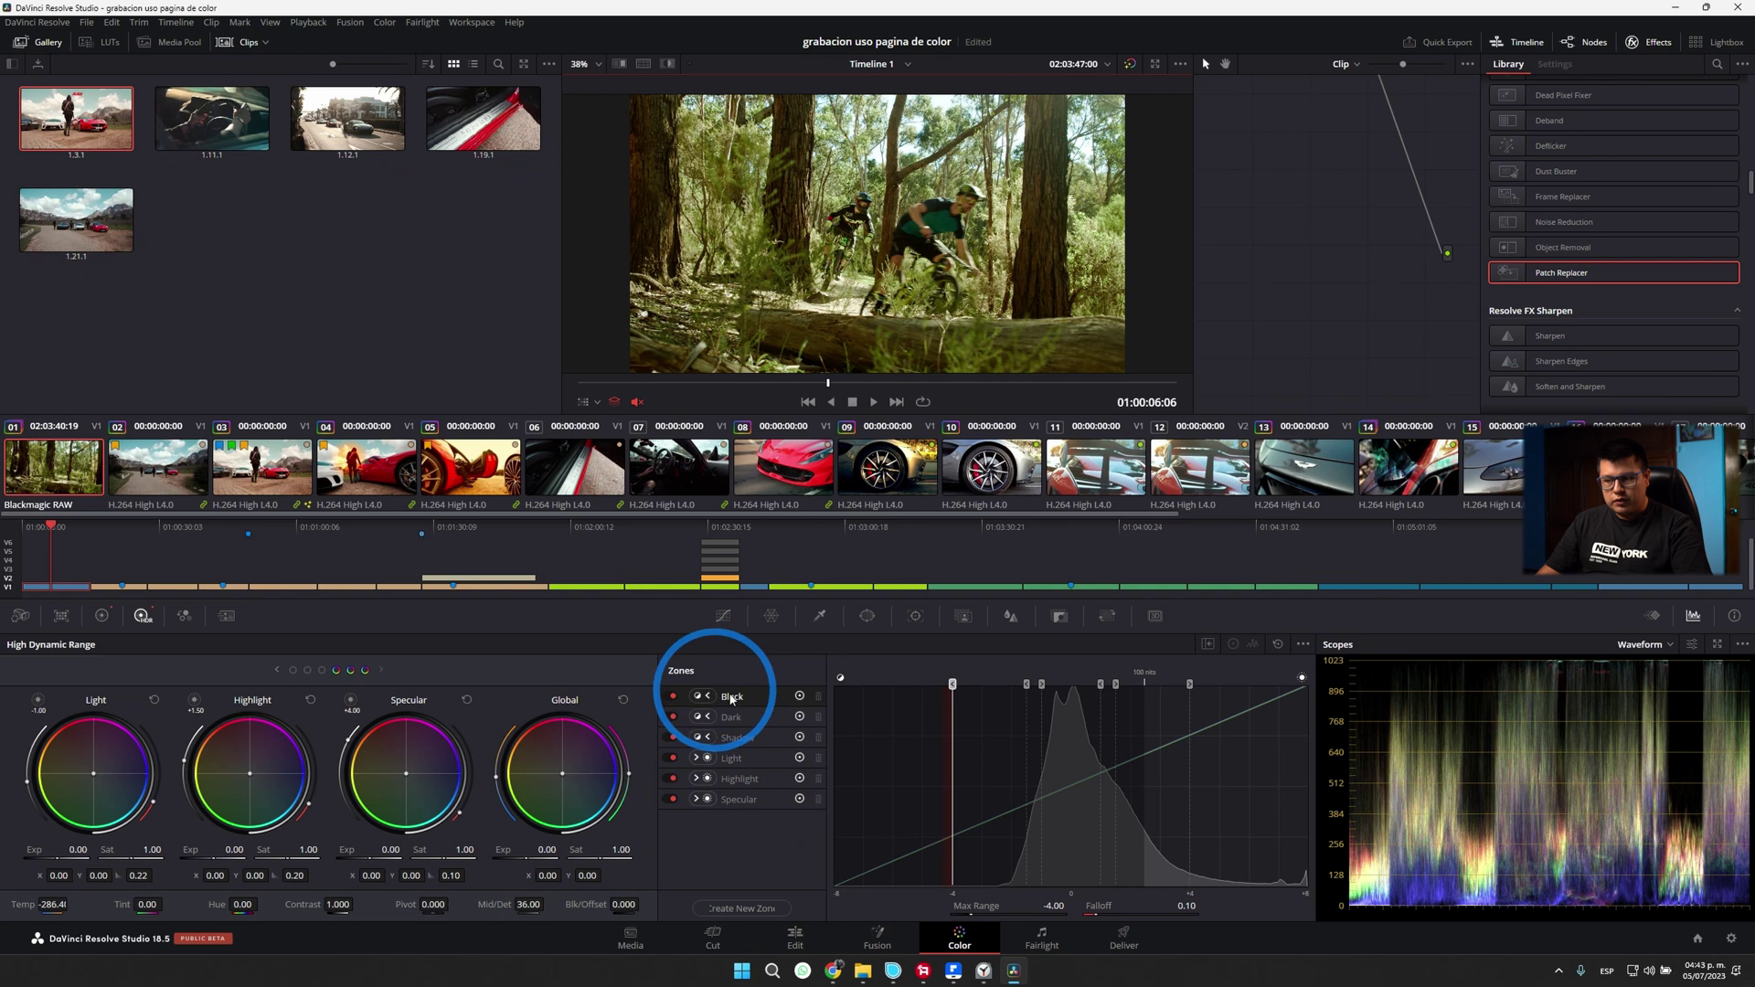
Step: Inspect the ranges of the HDR Dark, Shadow, Highlight and Specular zones
{"action": "left_click", "coordinate": [739, 720]}
{"action": "left_click", "coordinate": [743, 736]}
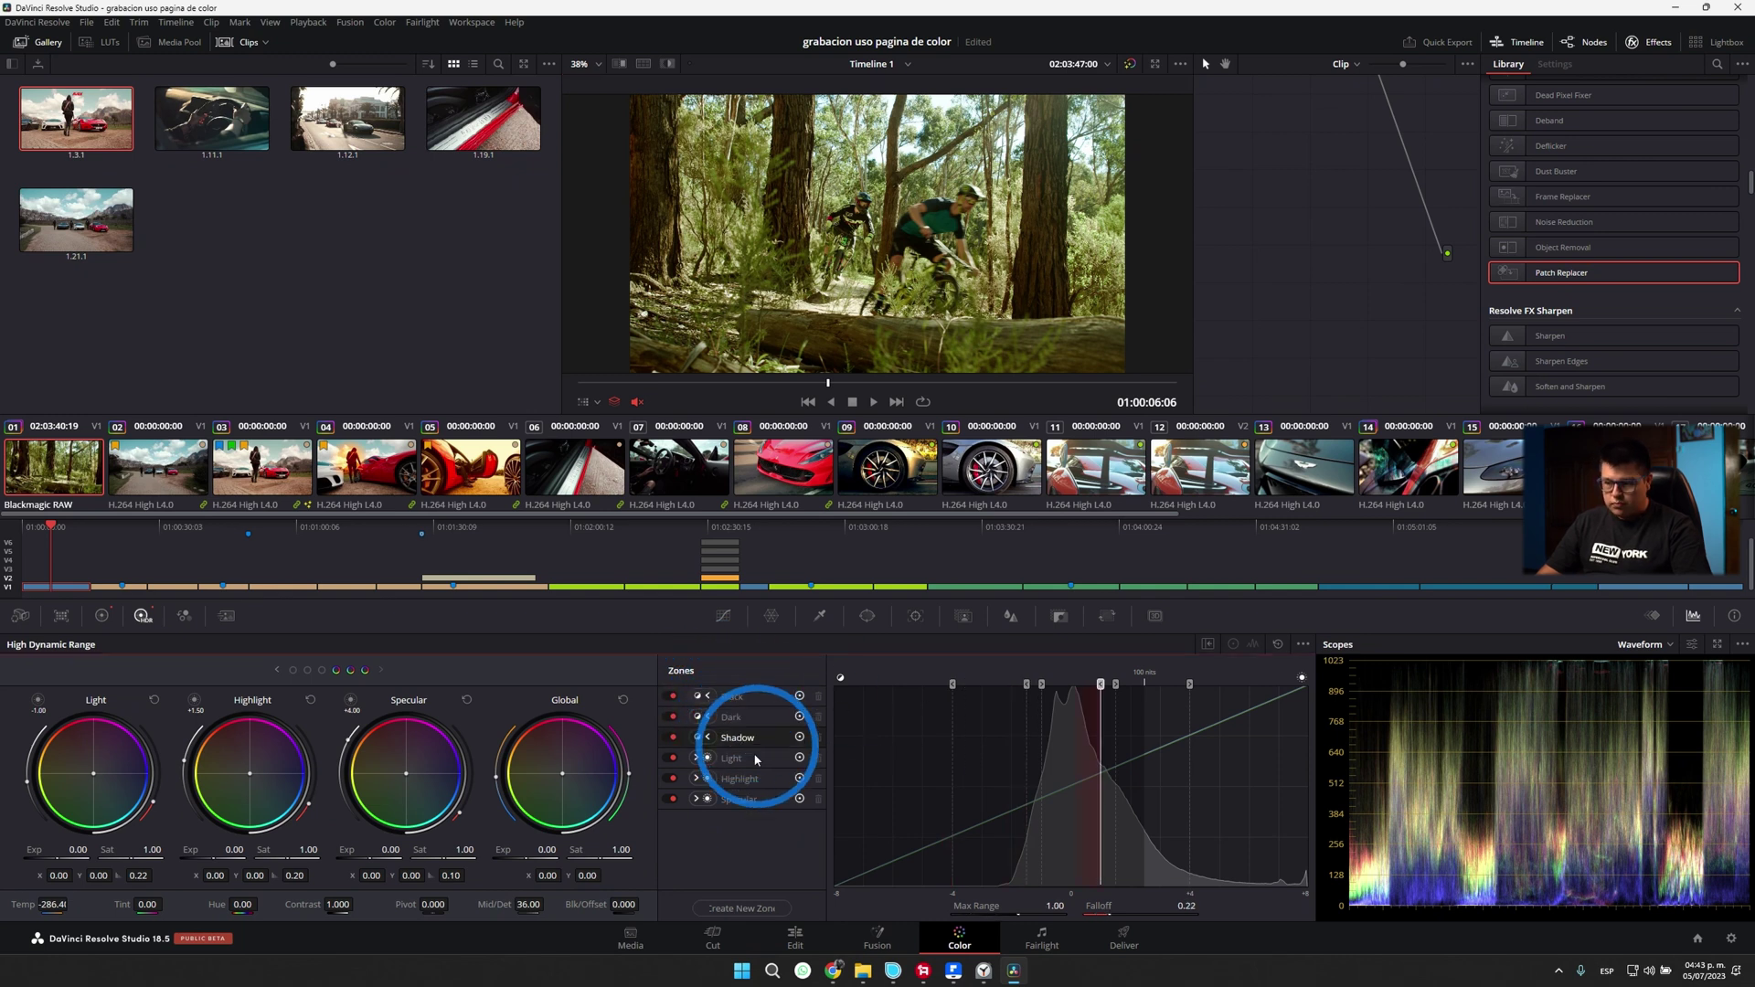
{"action": "left_click", "coordinate": [745, 781]}
{"action": "left_click", "coordinate": [730, 800]}
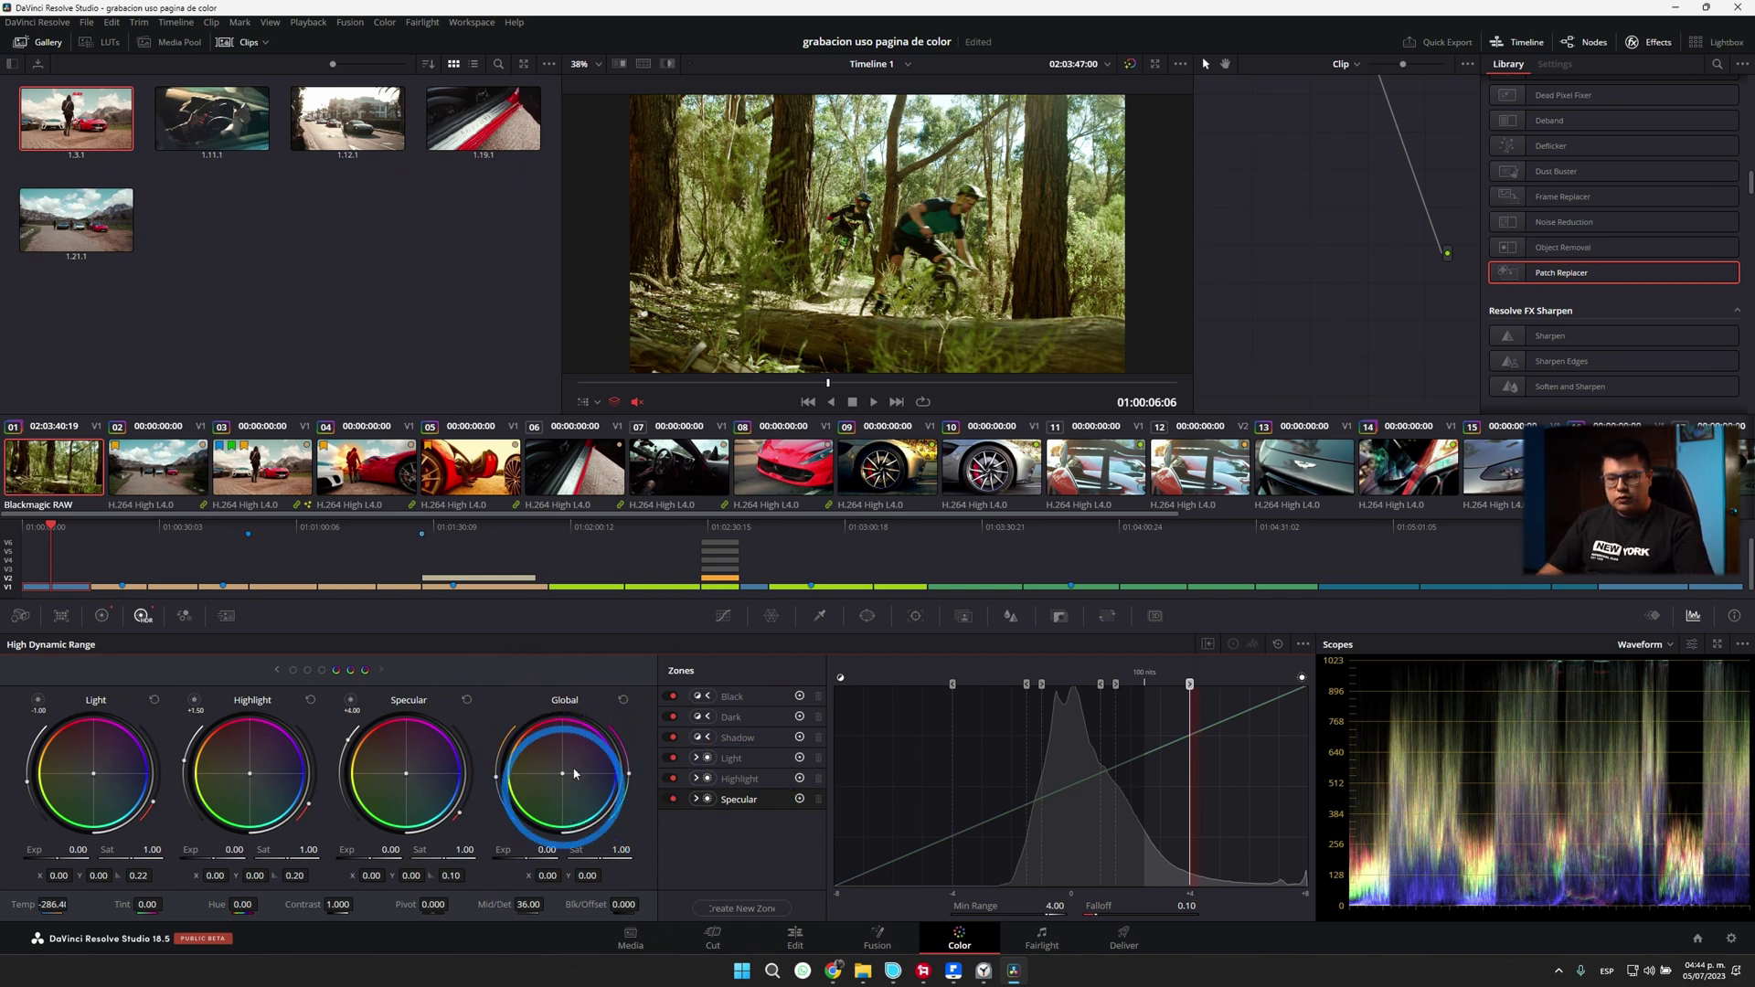
Step: Return to the primary wheels, then show the RGB Mixer with outputs at 1.00
{"action": "left_click", "coordinate": [102, 615]}
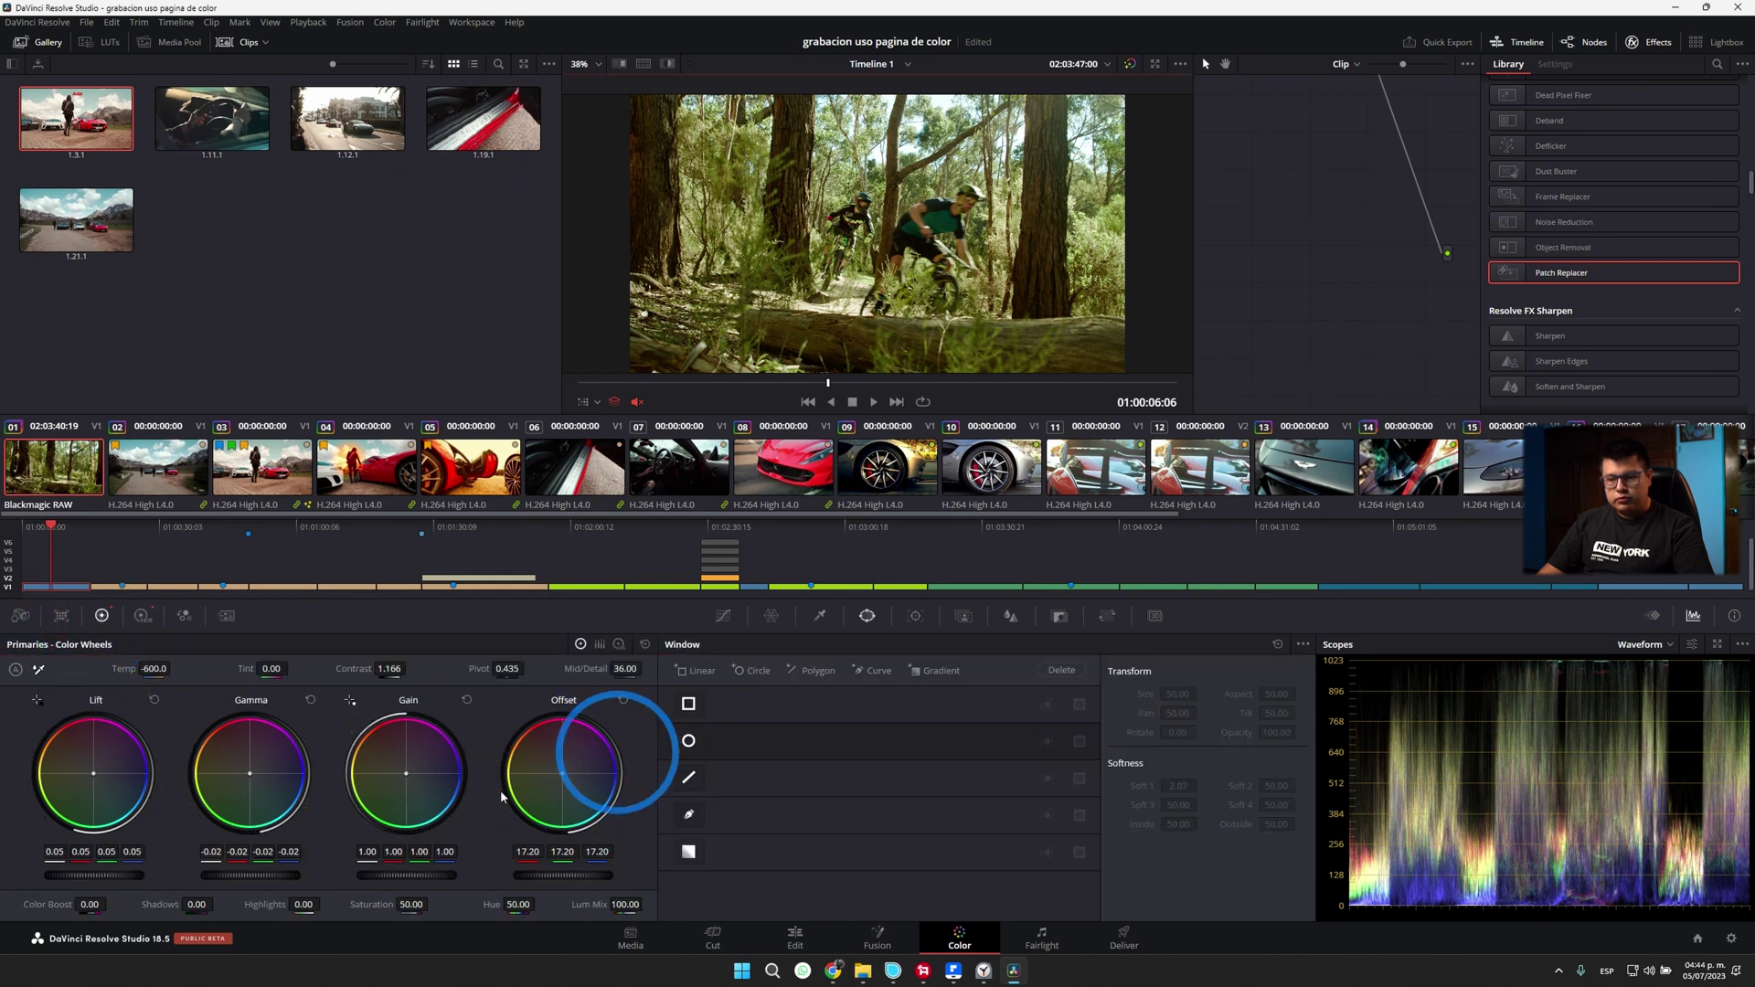
{"action": "left_click", "coordinate": [146, 620]}
{"action": "left_click", "coordinate": [181, 616]}
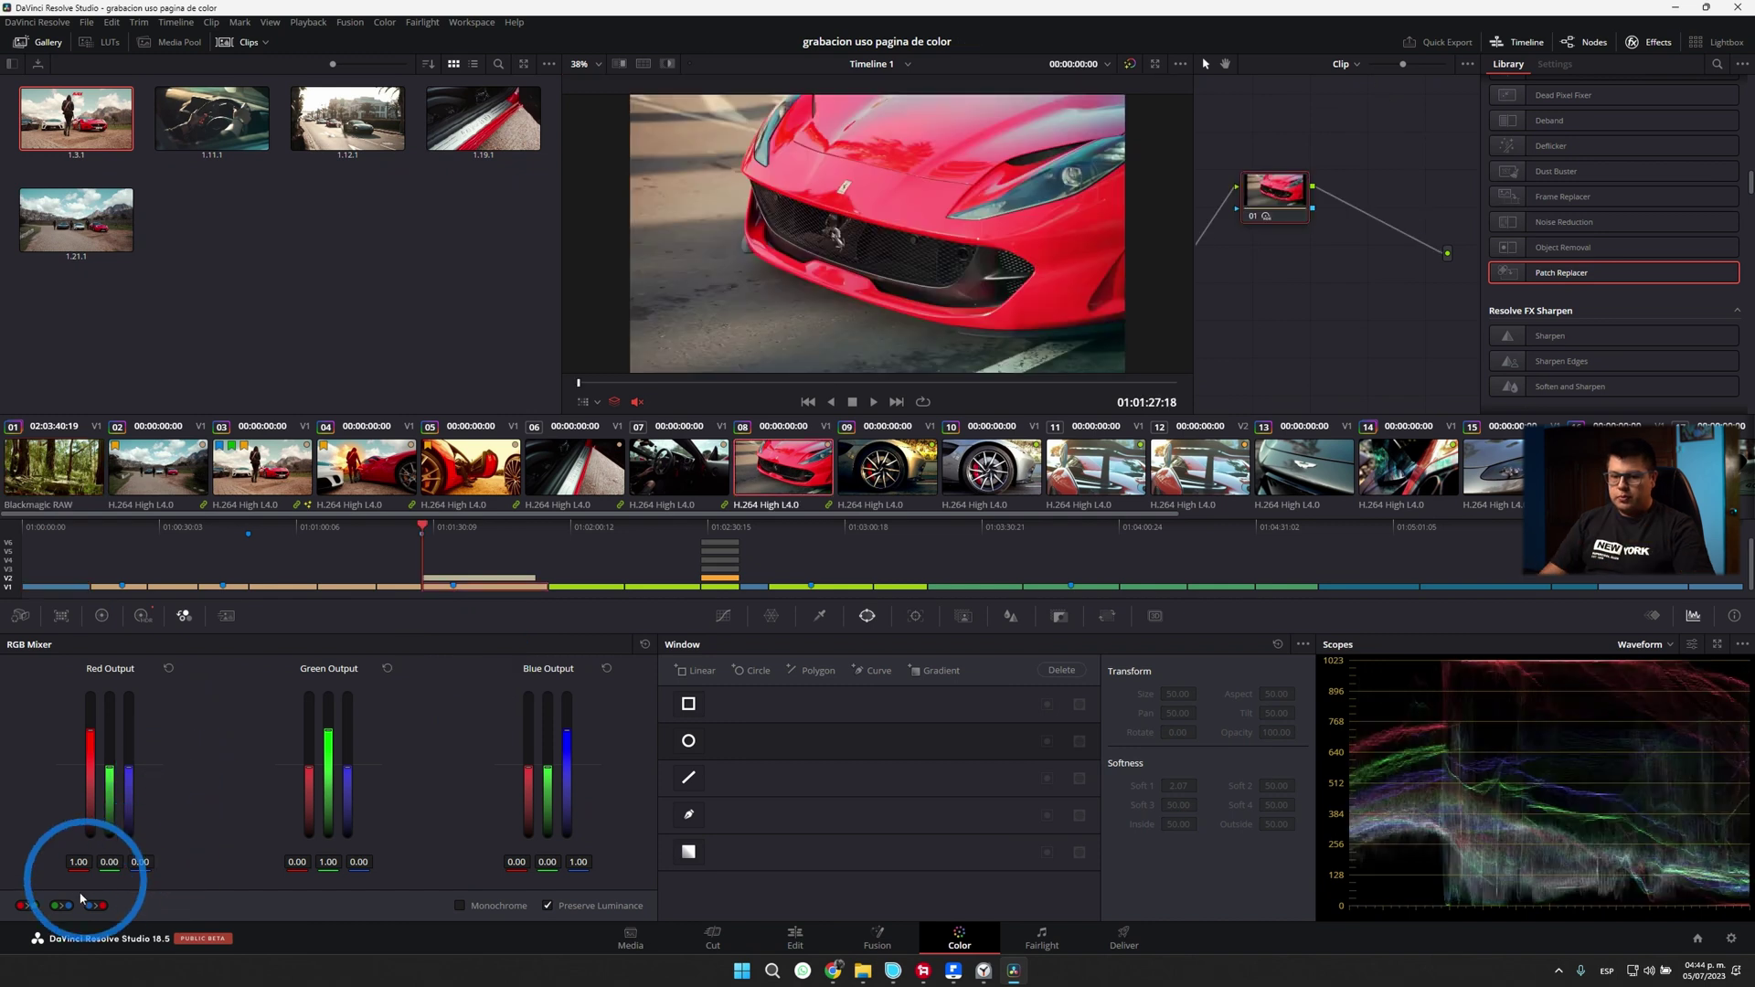
Step: Try the red/green and red/blue channel swaps, reset the mixer, then show Motion Effects
{"action": "left_click", "coordinate": [25, 906]}
{"action": "left_click", "coordinate": [96, 905]}
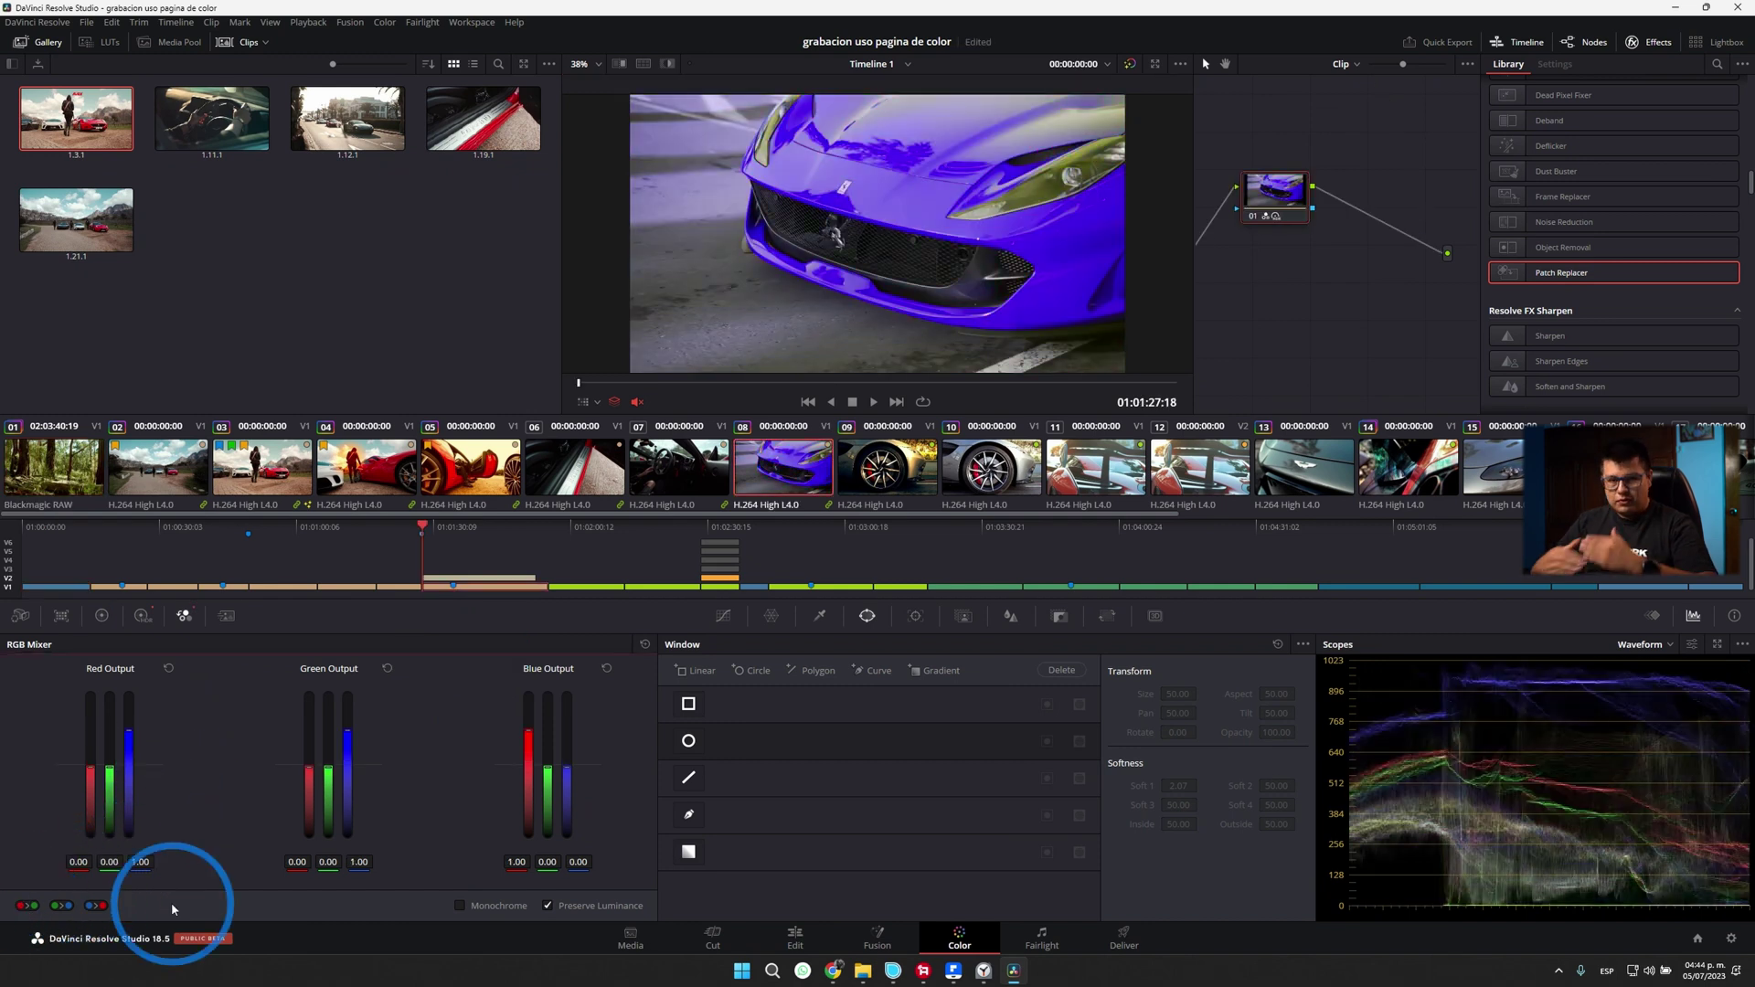
{"action": "left_click", "coordinate": [645, 644]}
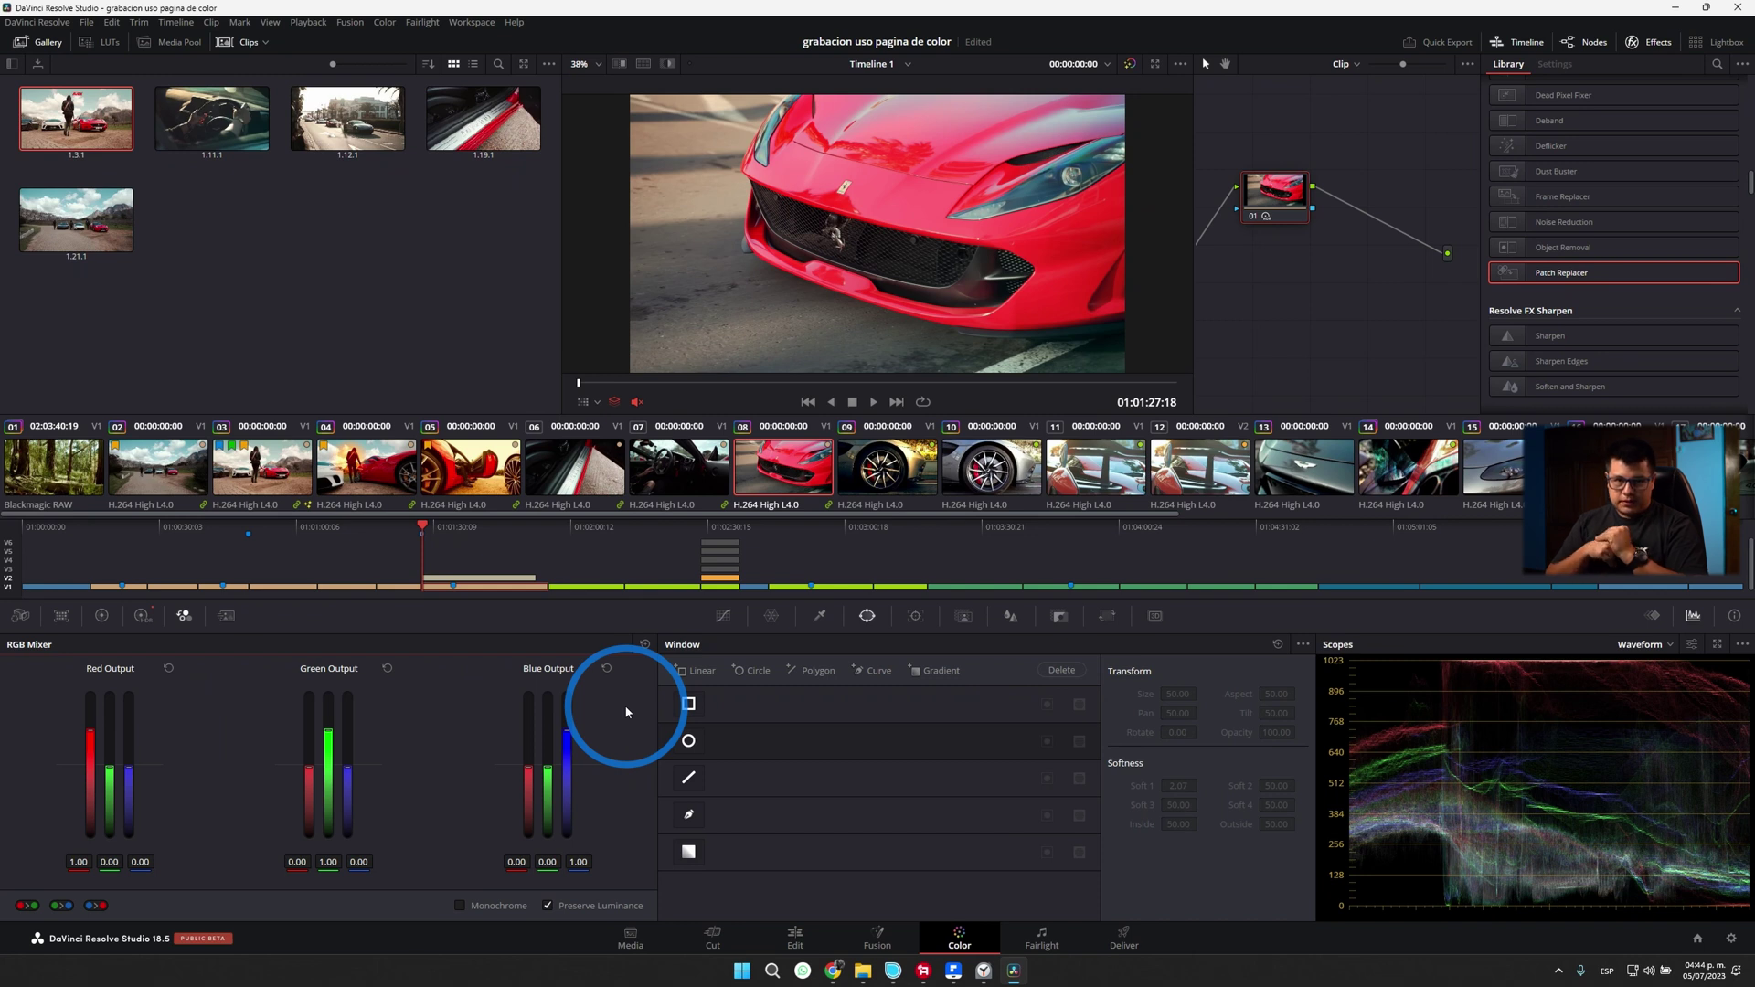
{"action": "left_click", "coordinate": [228, 616]}
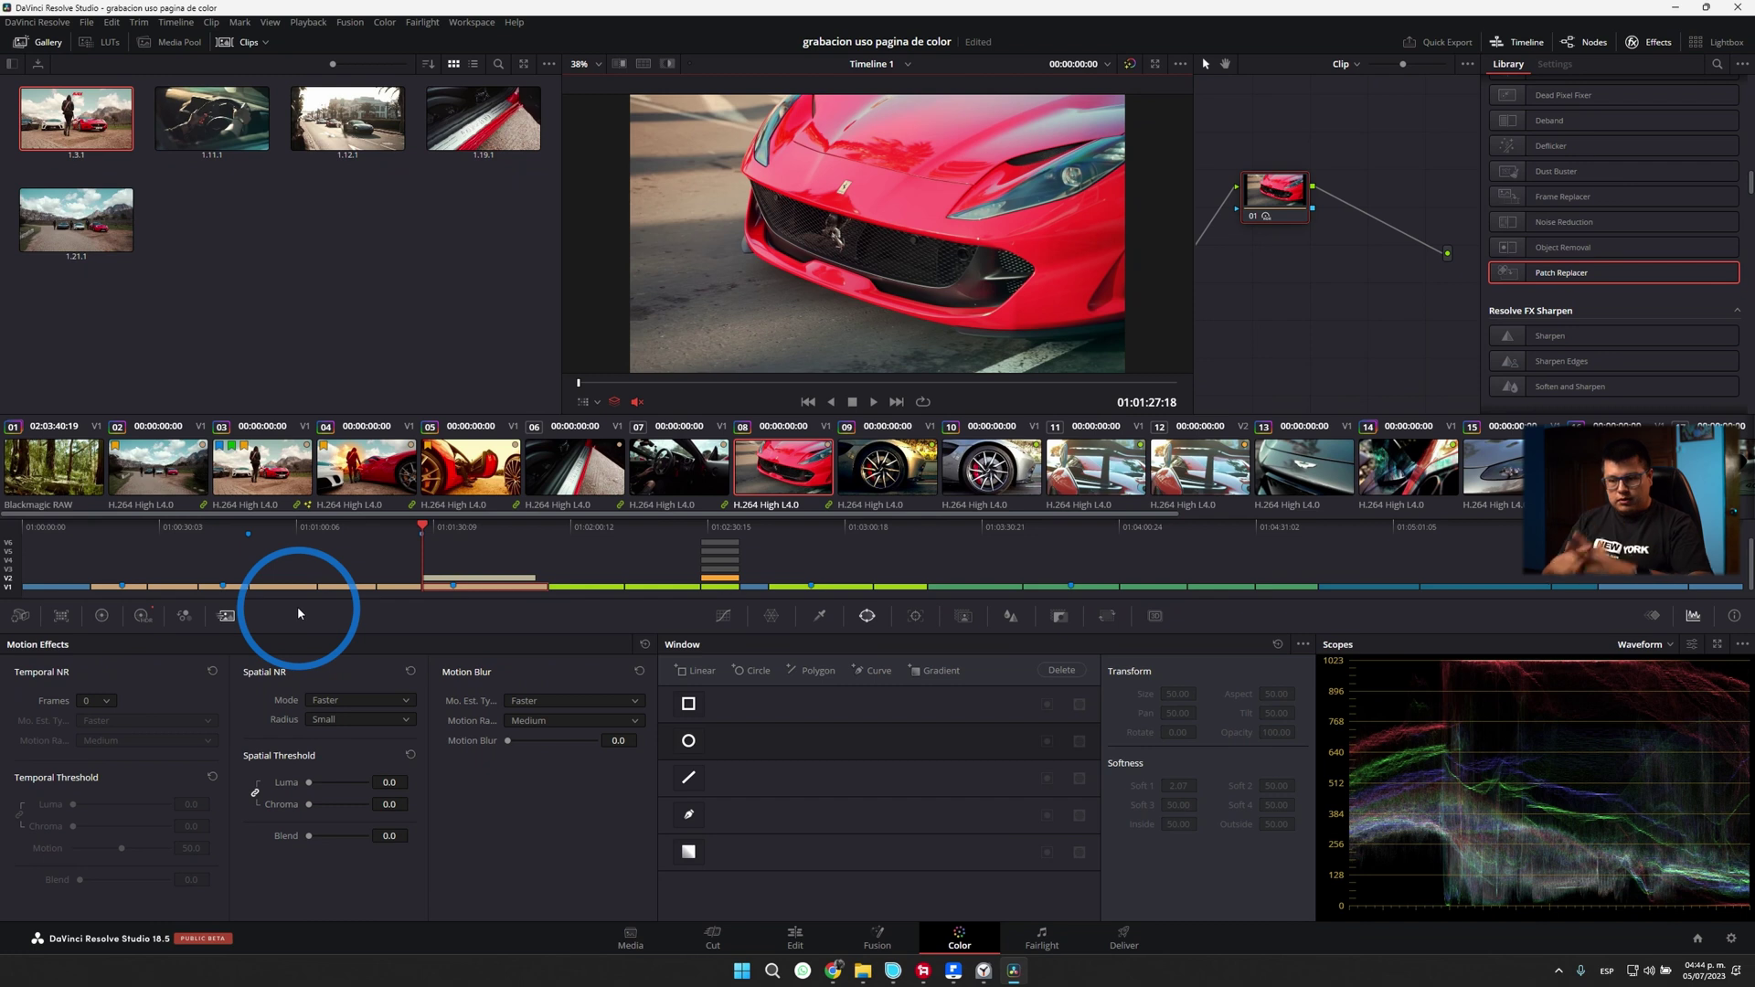
{"action": "scroll", "coordinate": [994, 251], "scroll_direction": "up", "scroll_amount": 5}
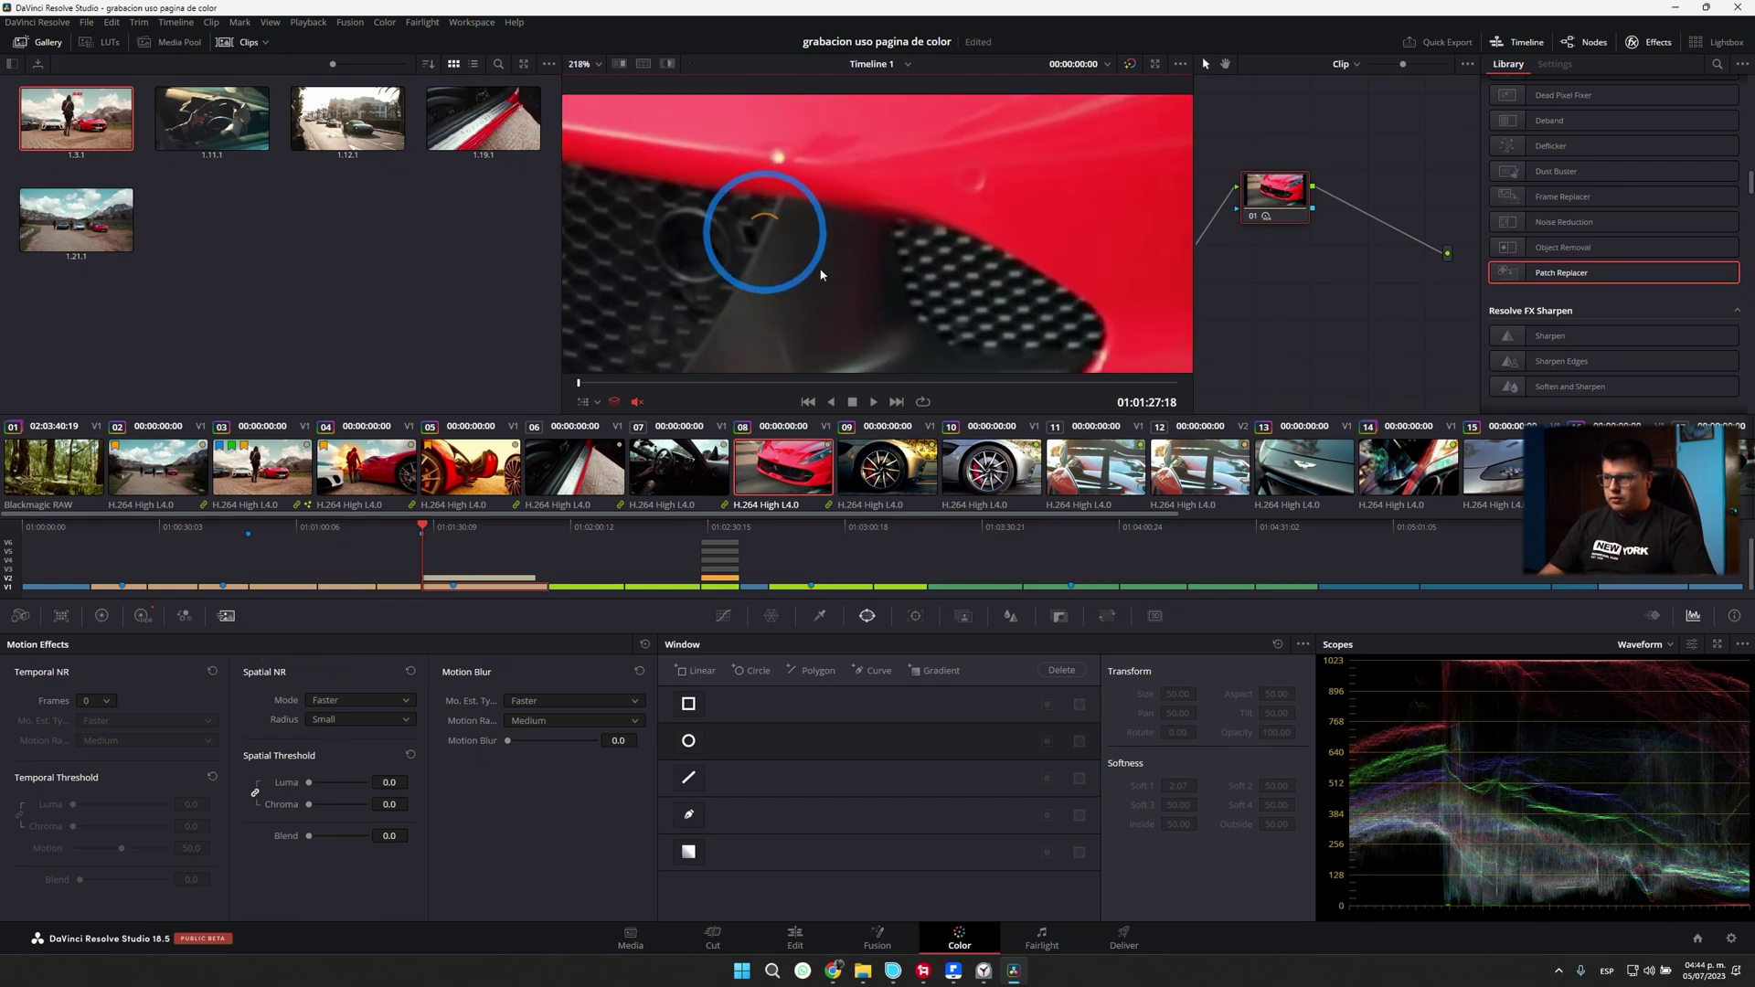
{"action": "scroll", "coordinate": [821, 274], "scroll_direction": "up", "scroll_amount": 2}
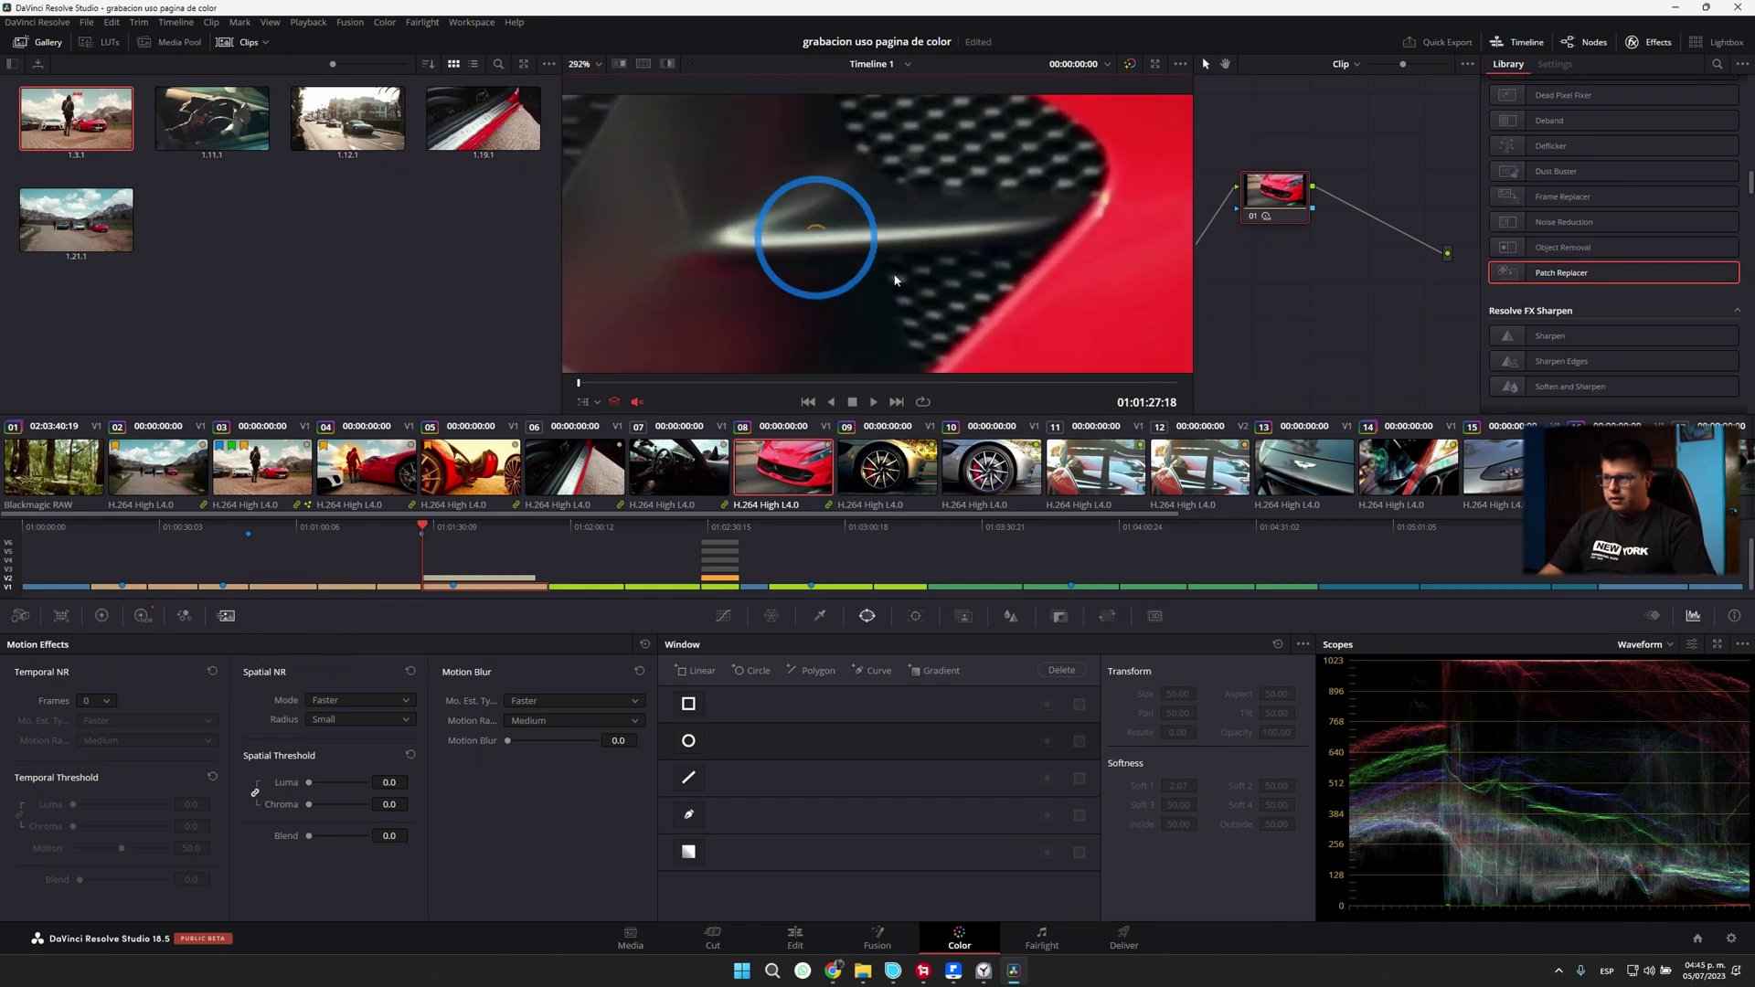
{"action": "scroll", "coordinate": [92, 703], "scroll_direction": "down", "scroll_amount": 3}
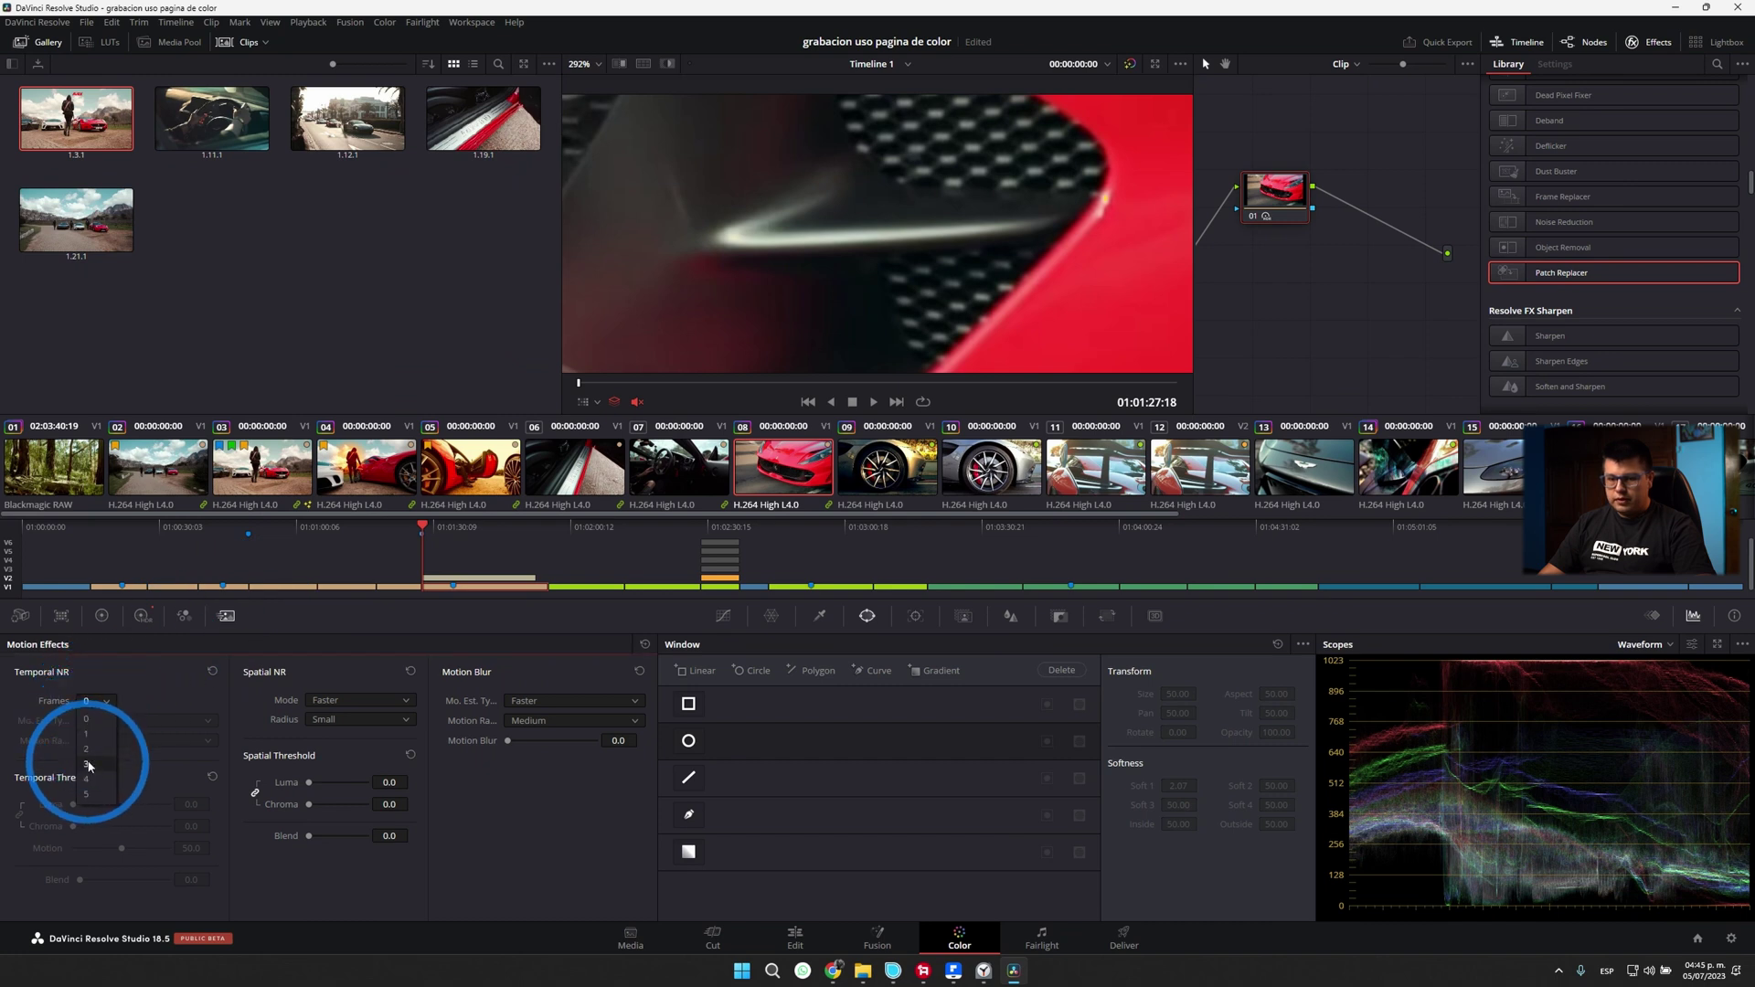
{"action": "left_click_drag", "start_coordinate": [71, 805], "coordinate": [90, 804]}
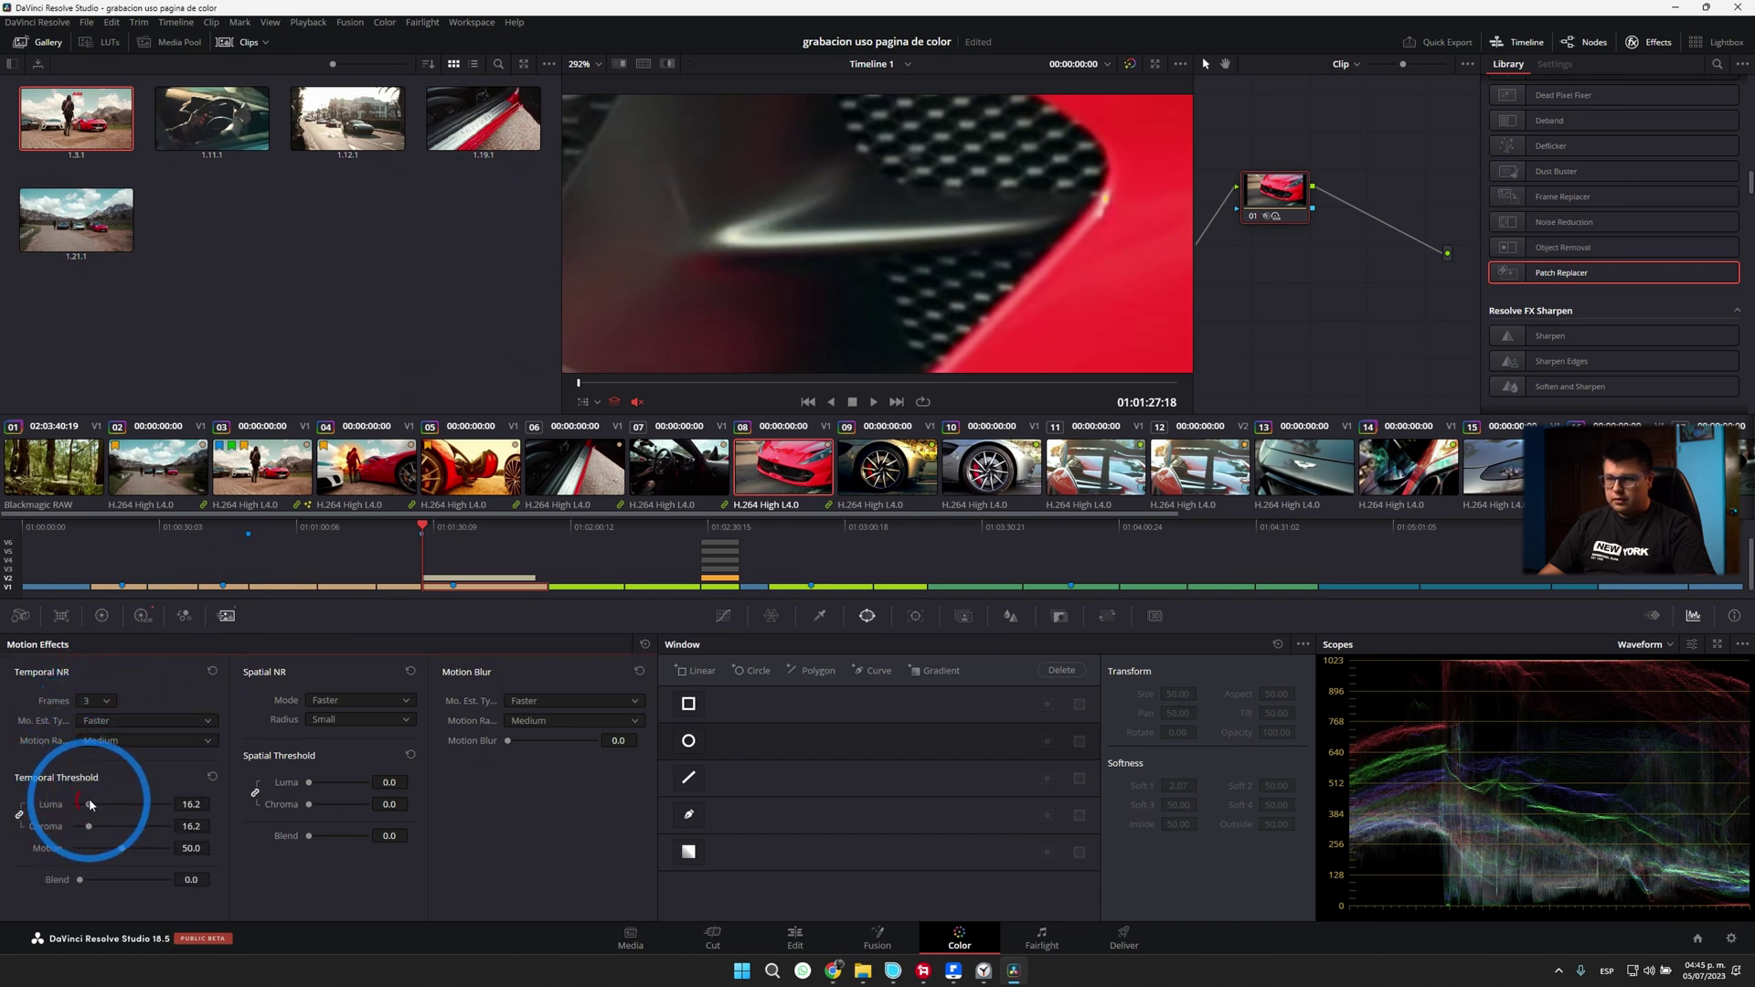
{"action": "scroll", "coordinate": [776, 250], "scroll_direction": "down", "scroll_amount": 2}
{"action": "scroll", "coordinate": [786, 249], "scroll_direction": "down", "scroll_amount": 2}
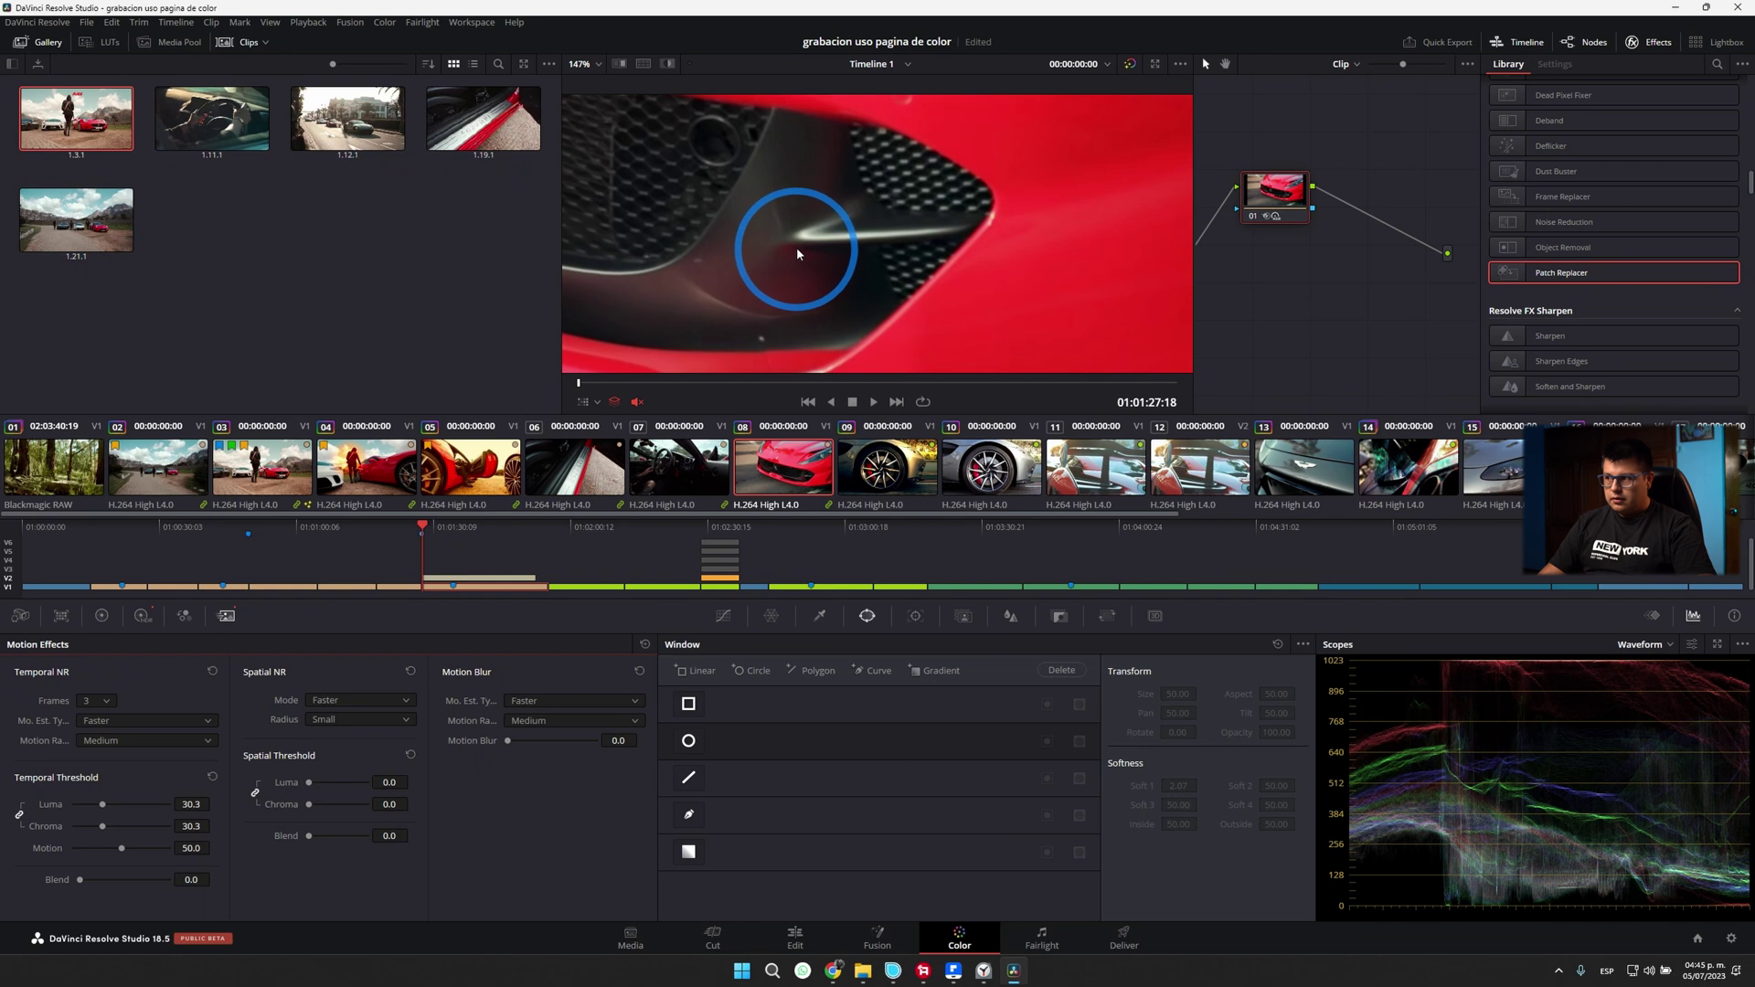
{"action": "key", "text": "ctrl+d"}
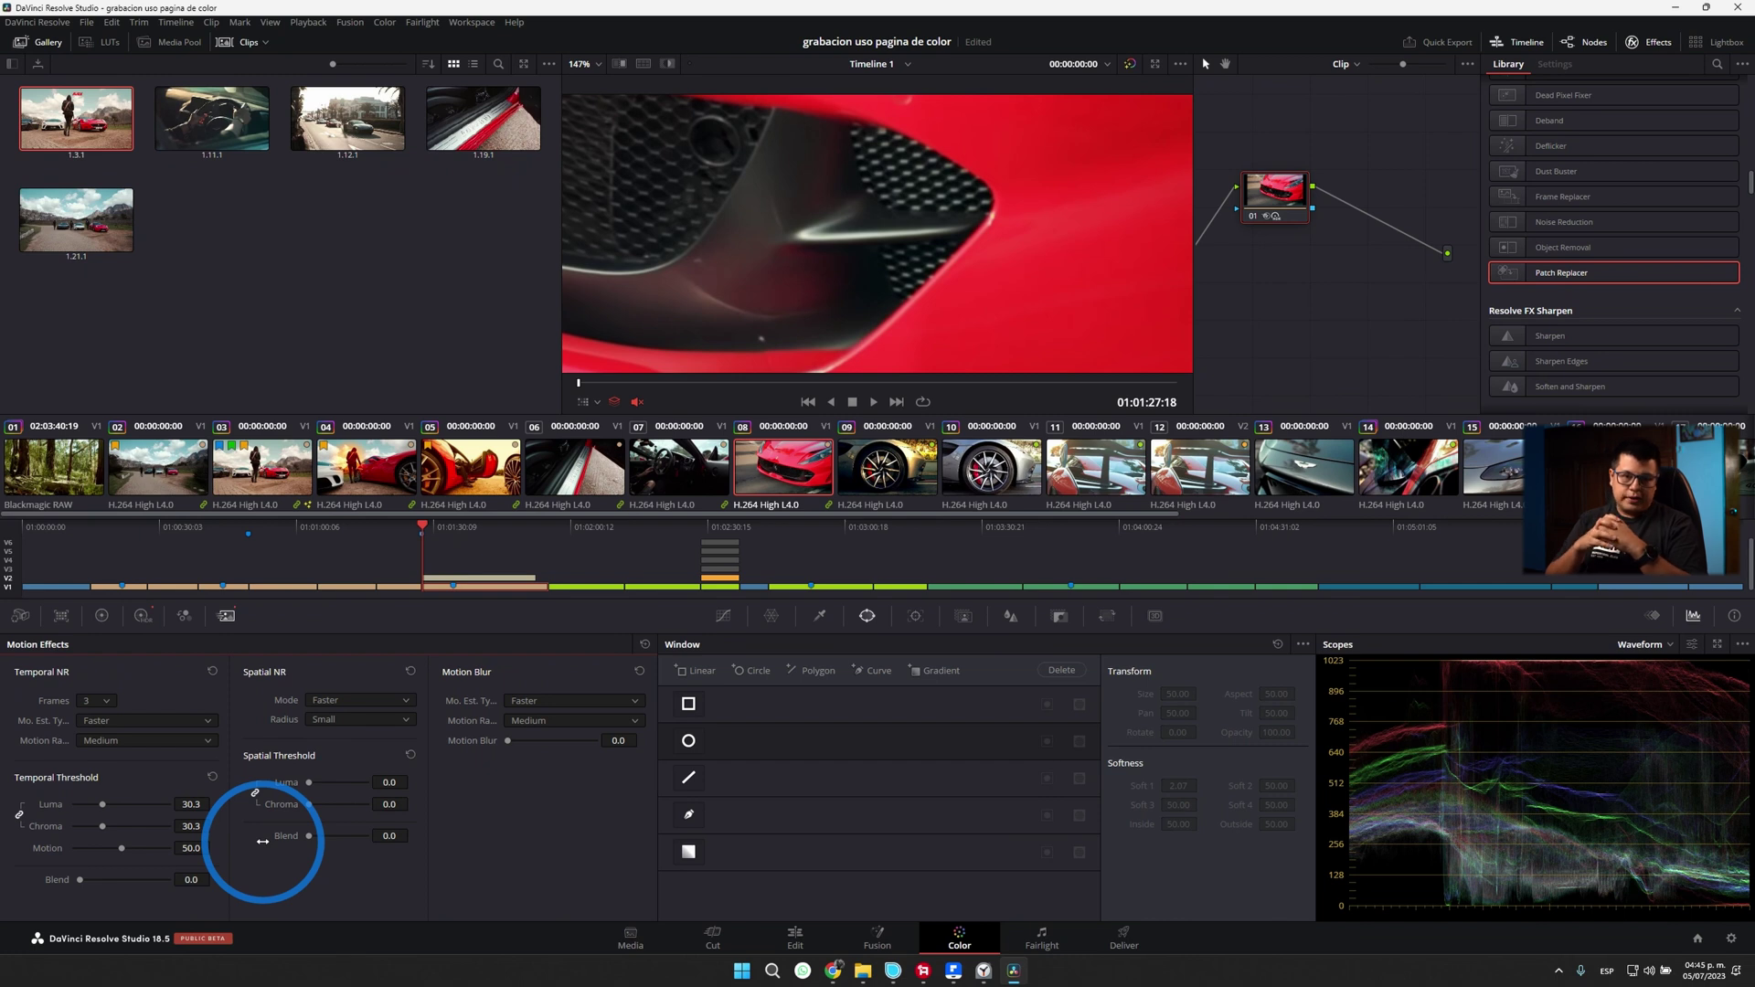
{"action": "left_click", "coordinate": [644, 645]}
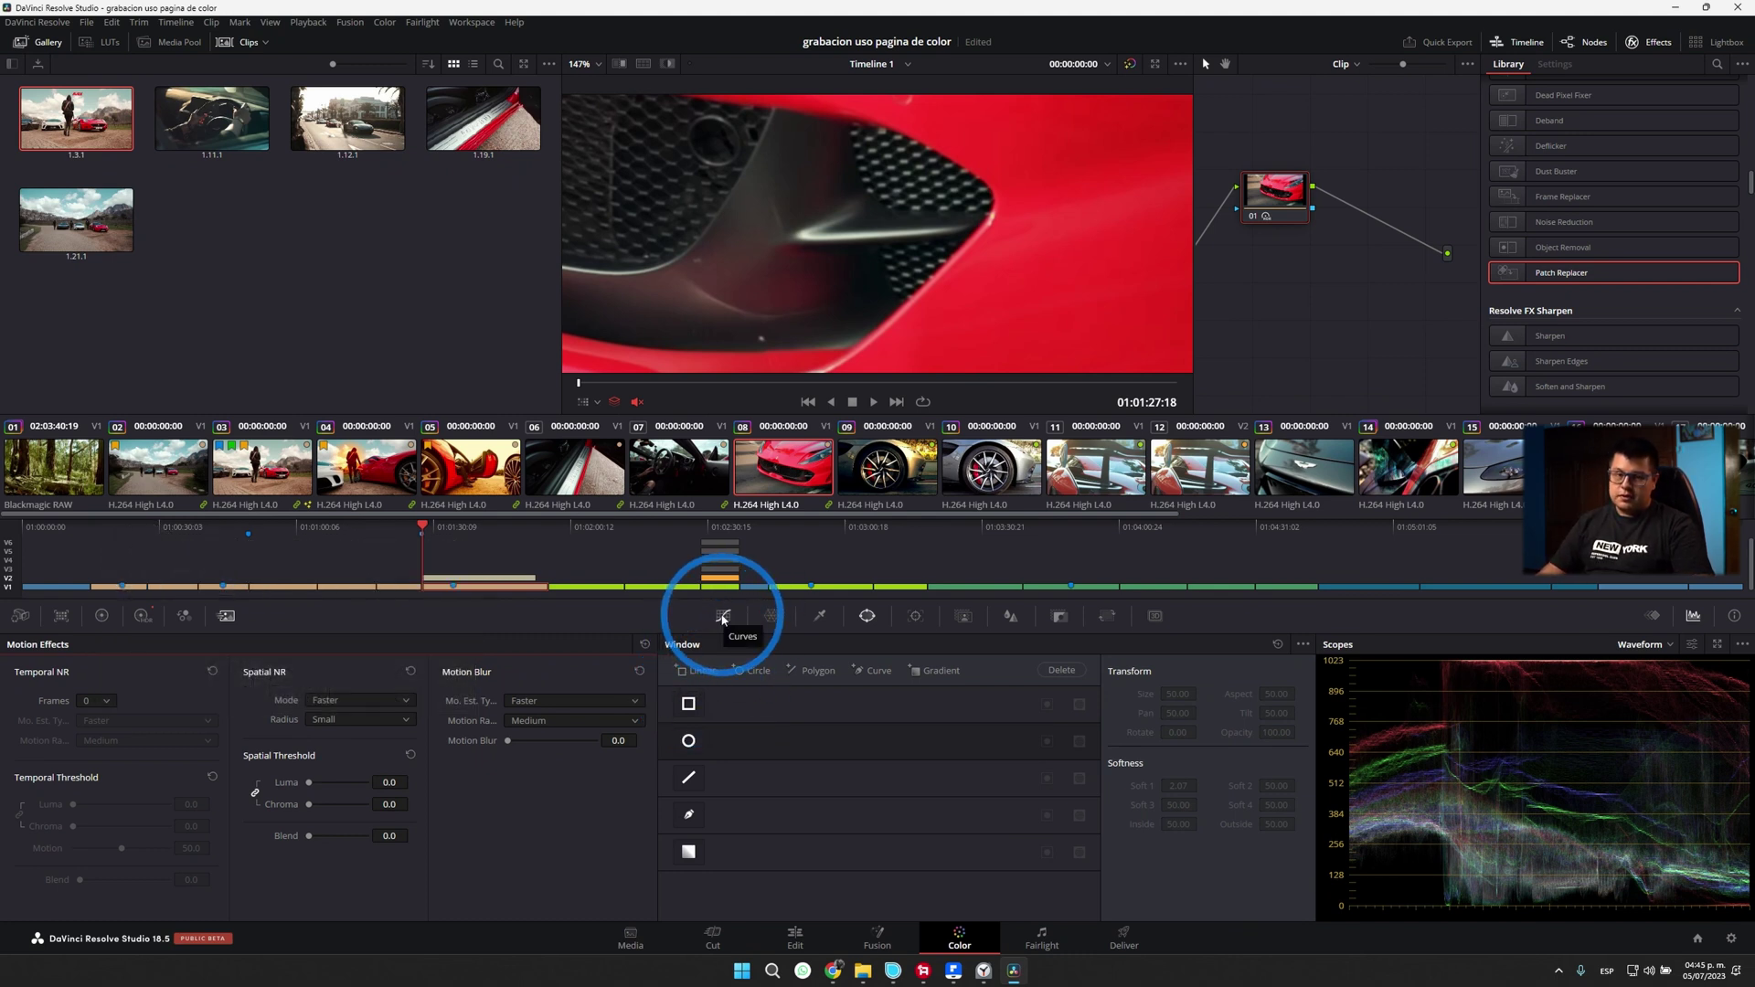
Step: Show Custom Curves, fit the frame with Shift+Z, and test then reset a luma curve point
{"action": "left_click", "coordinate": [721, 617]}
{"action": "left_click", "coordinate": [1095, 710]}
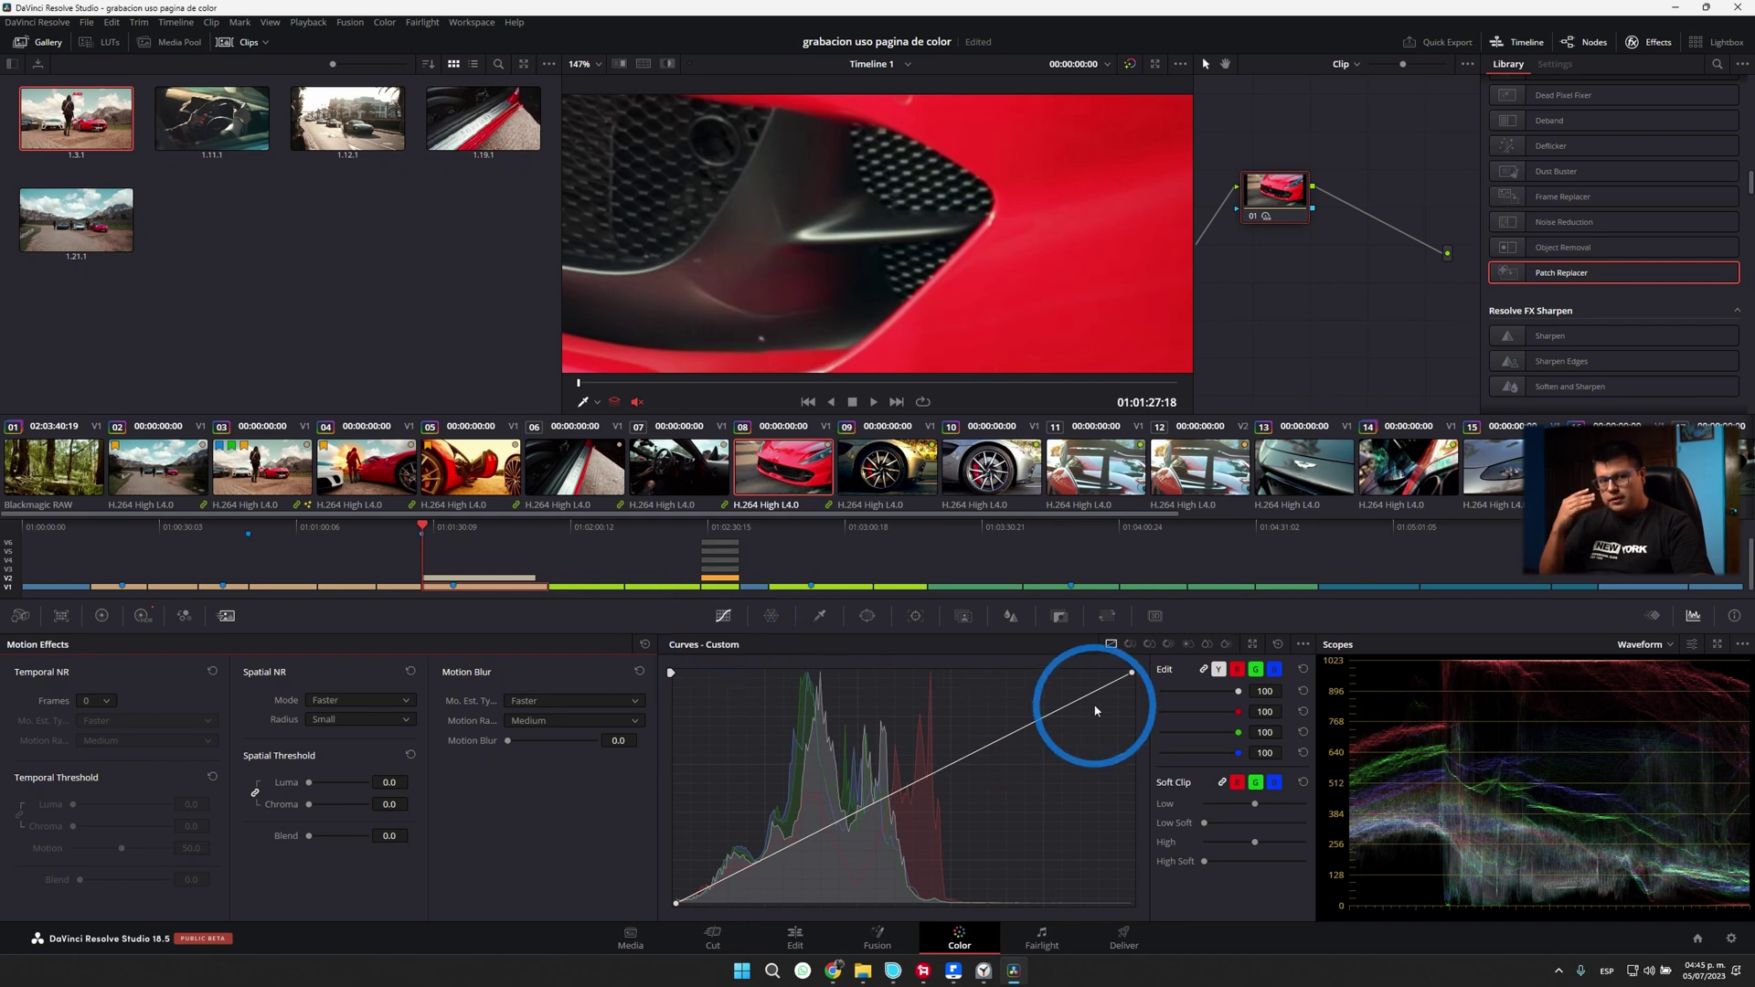
{"action": "key", "text": "shift+z"}
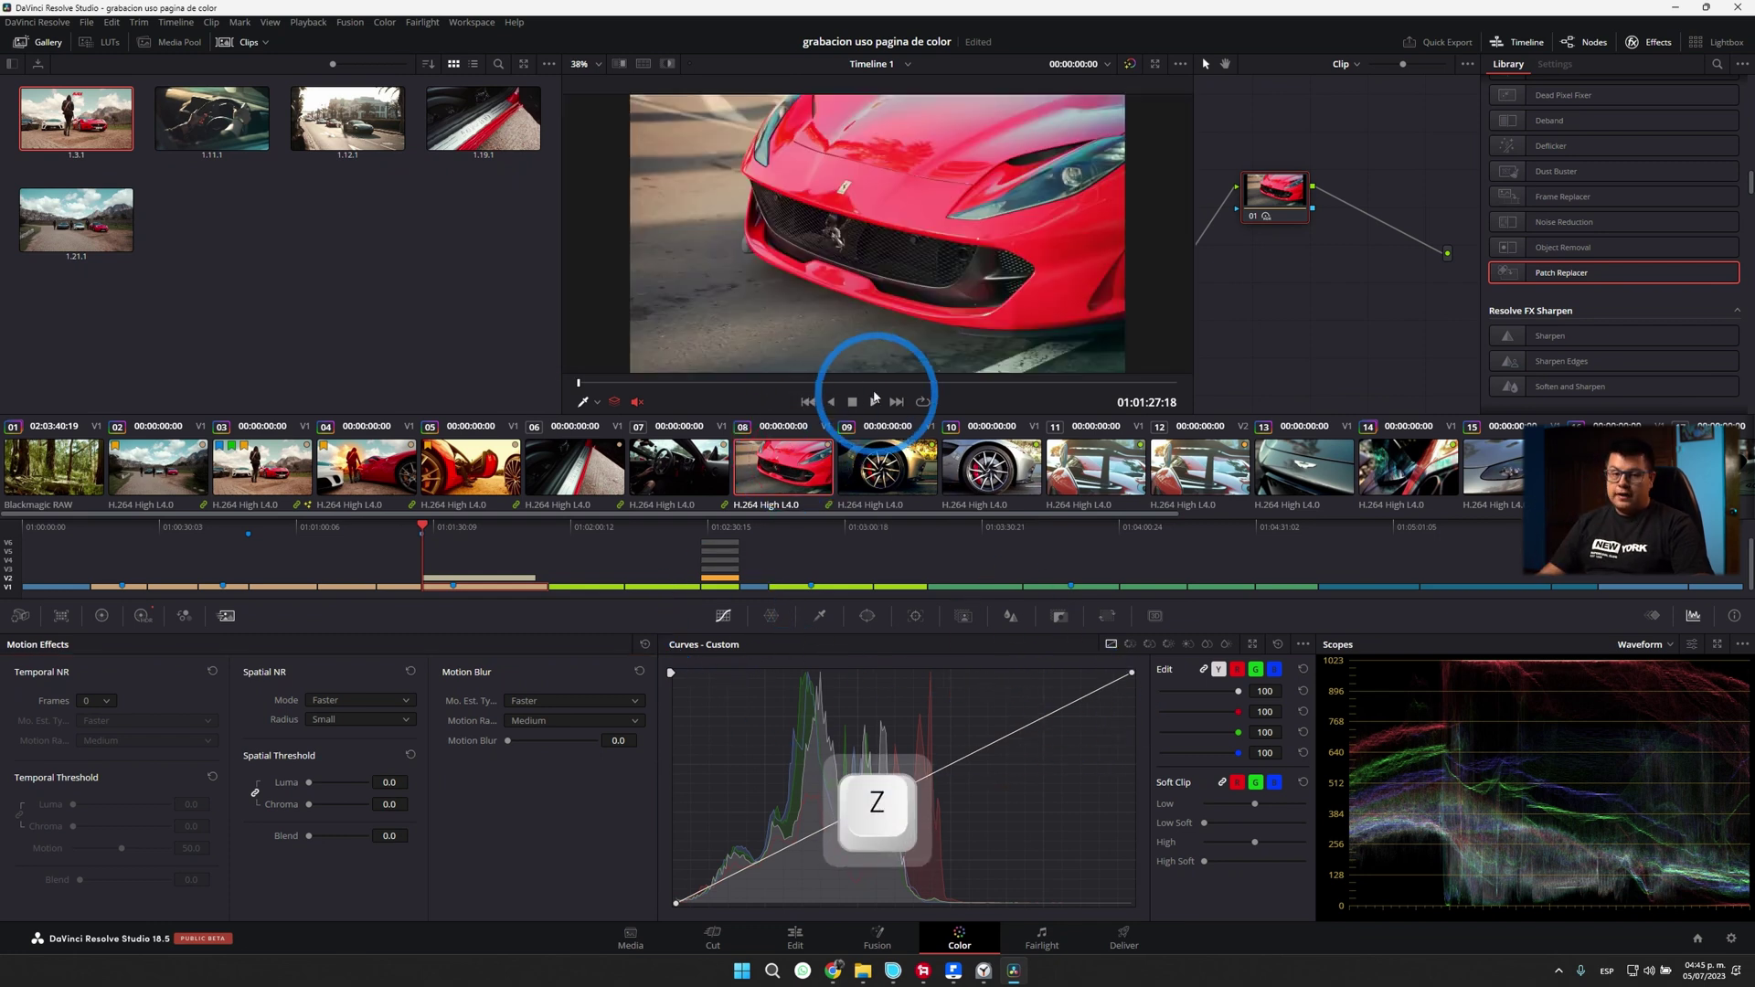
{"action": "left_click", "coordinate": [681, 646]}
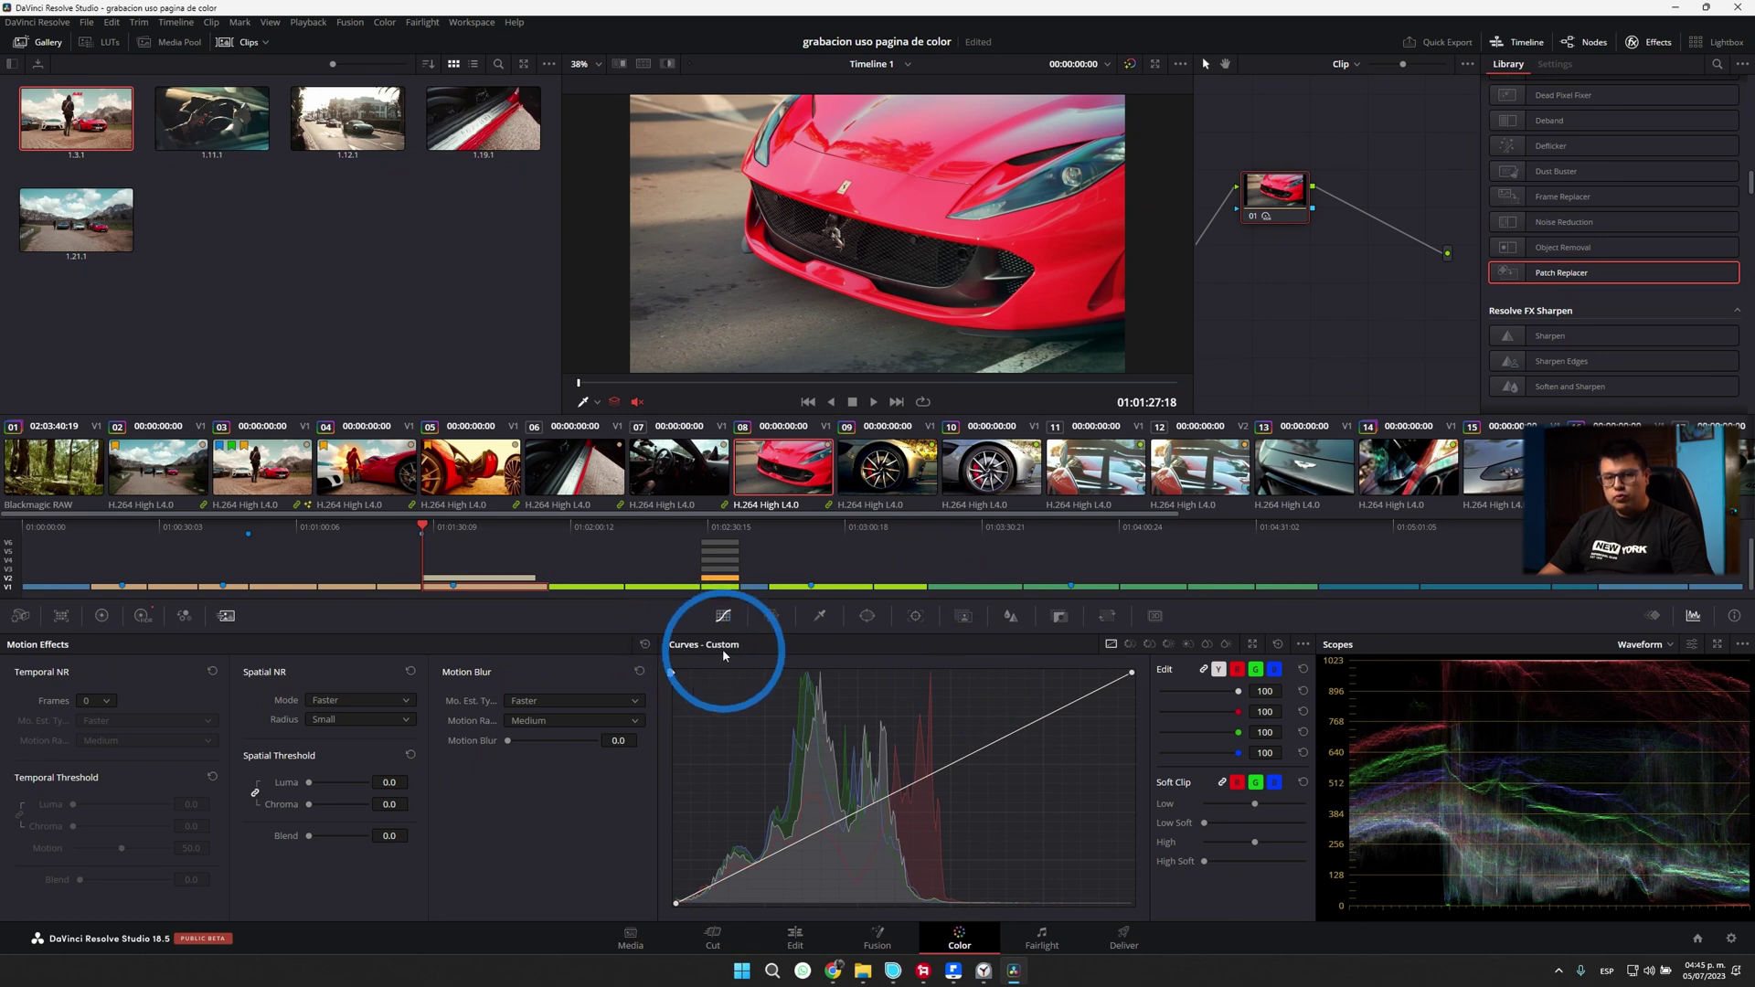
{"action": "left_click", "coordinate": [1257, 719]}
{"action": "mouse_move", "coordinate": [1048, 714]}
{"action": "left_mouse_down"}
{"action": "mouse_move", "coordinate": [772, 769]}
{"action": "mouse_move", "coordinate": [1001, 836]}
{"action": "mouse_move", "coordinate": [806, 752]}
{"action": "mouse_move", "coordinate": [932, 792]}
{"action": "mouse_move", "coordinate": [903, 781]}
{"action": "mouse_move", "coordinate": [971, 753]}
{"action": "left_mouse_up"}
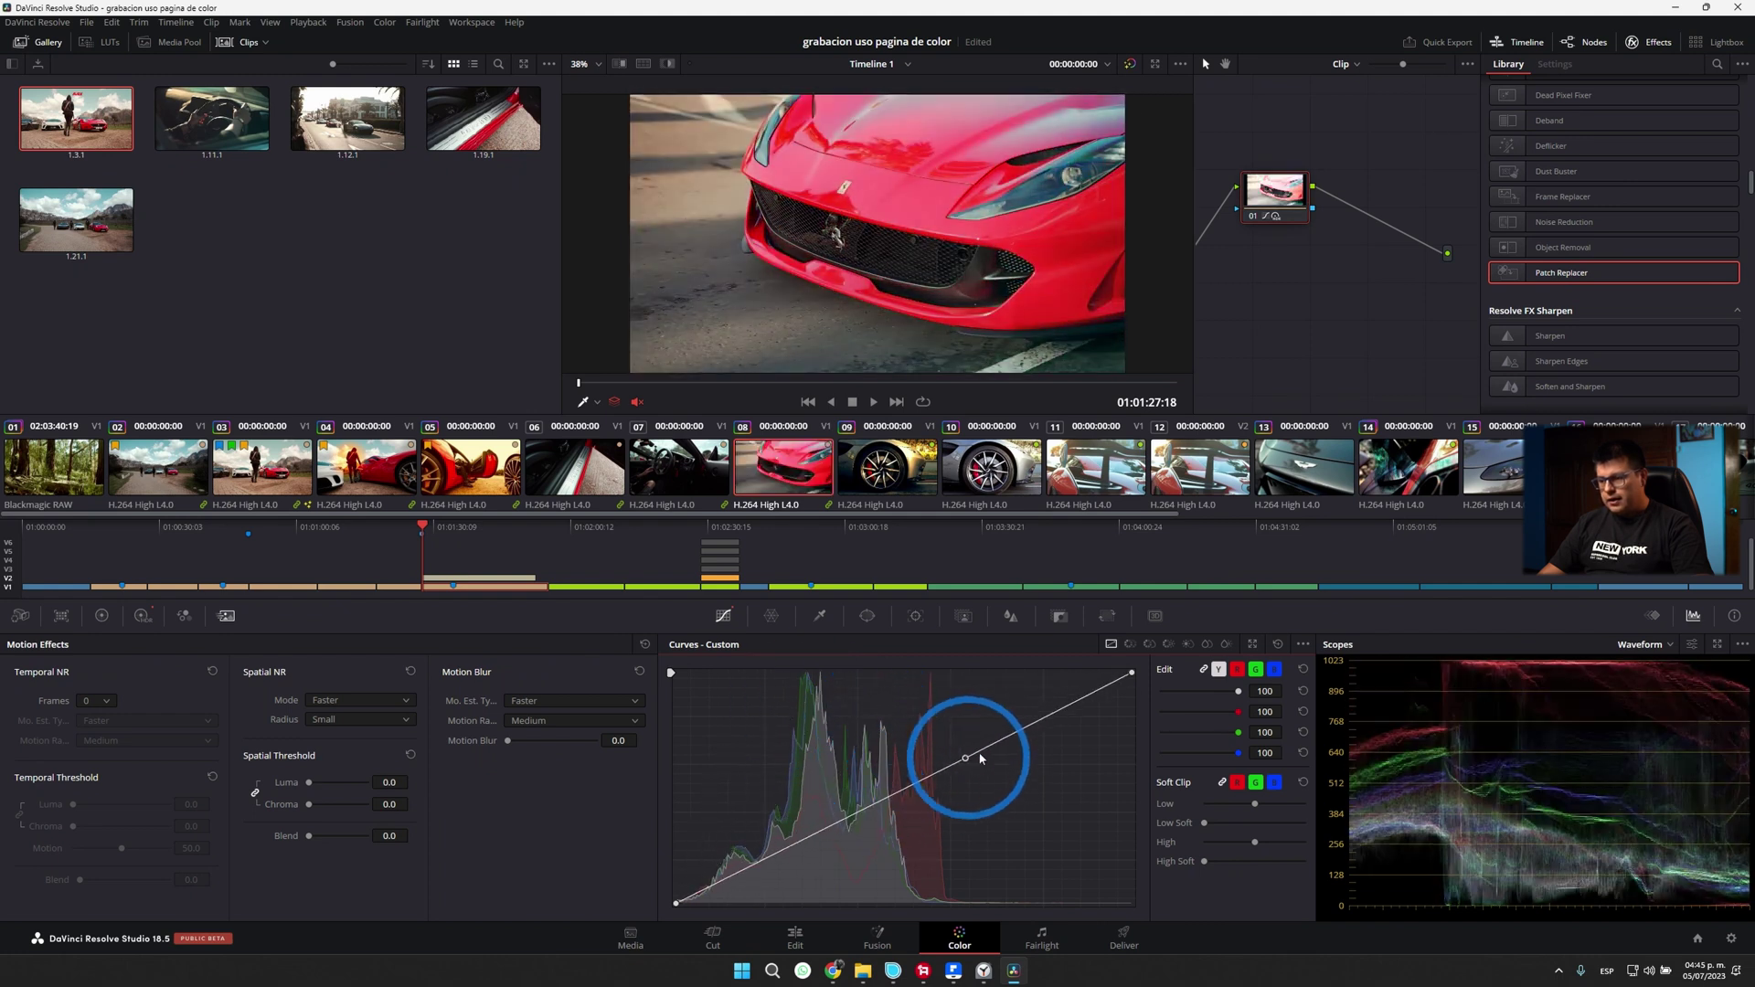
{"action": "left_click", "coordinate": [1200, 673]}
Step: Shape the red-channel curve with two points for teal shadows and richer reds, then show Hue vs Hue
{"action": "left_click", "coordinate": [1236, 669]}
{"action": "left_click", "coordinate": [987, 750]}
{"action": "left_click_drag", "start_coordinate": [988, 749], "coordinate": [979, 737]}
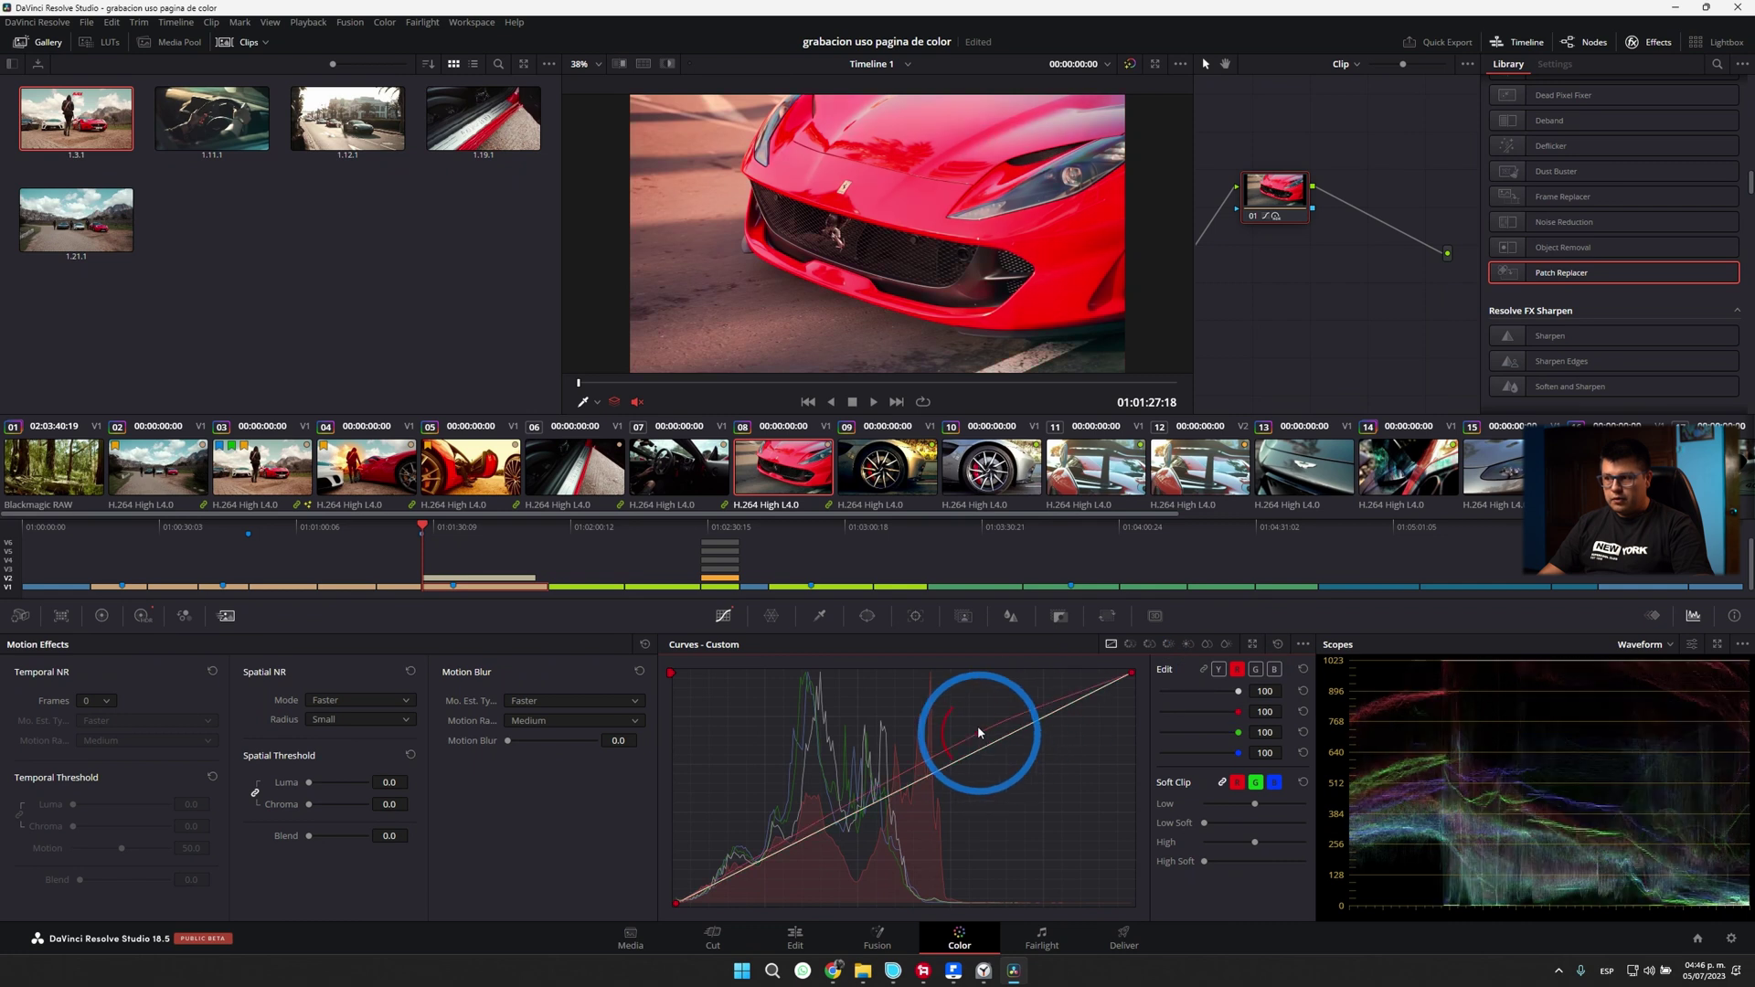
{"action": "left_click_drag", "start_coordinate": [834, 827], "coordinate": [837, 847]}
{"action": "left_click_drag", "start_coordinate": [980, 737], "coordinate": [970, 718]}
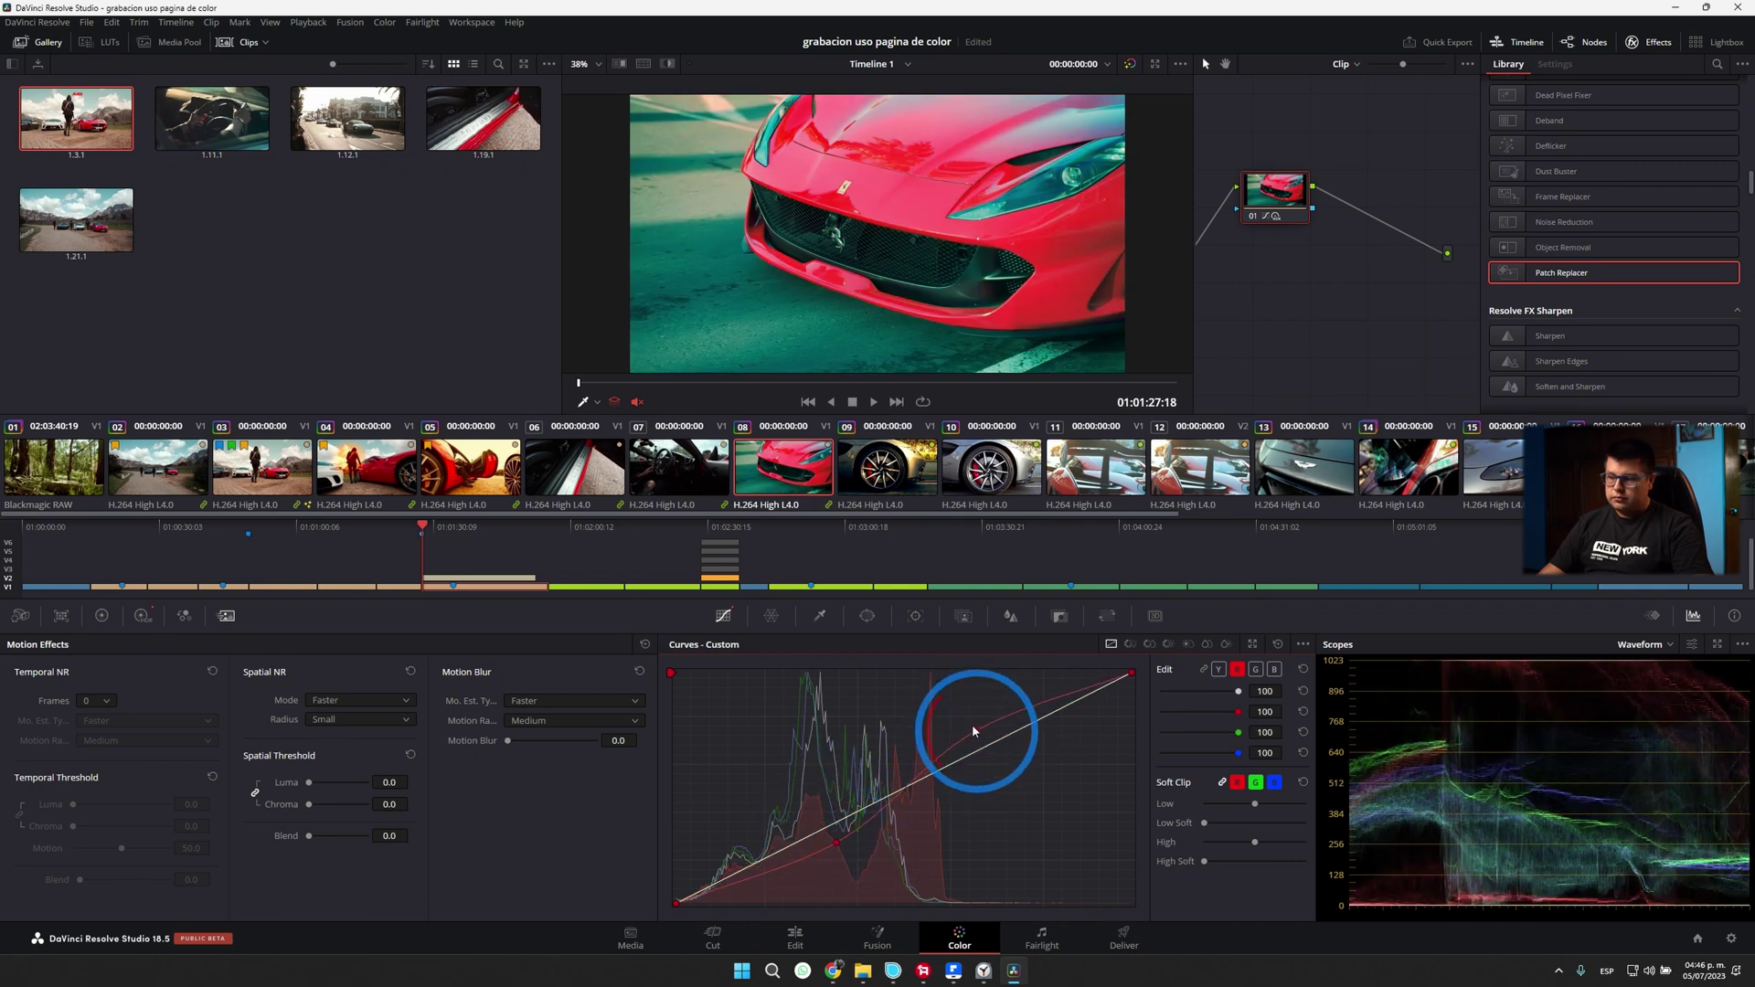
{"action": "left_click", "coordinate": [1130, 644]}
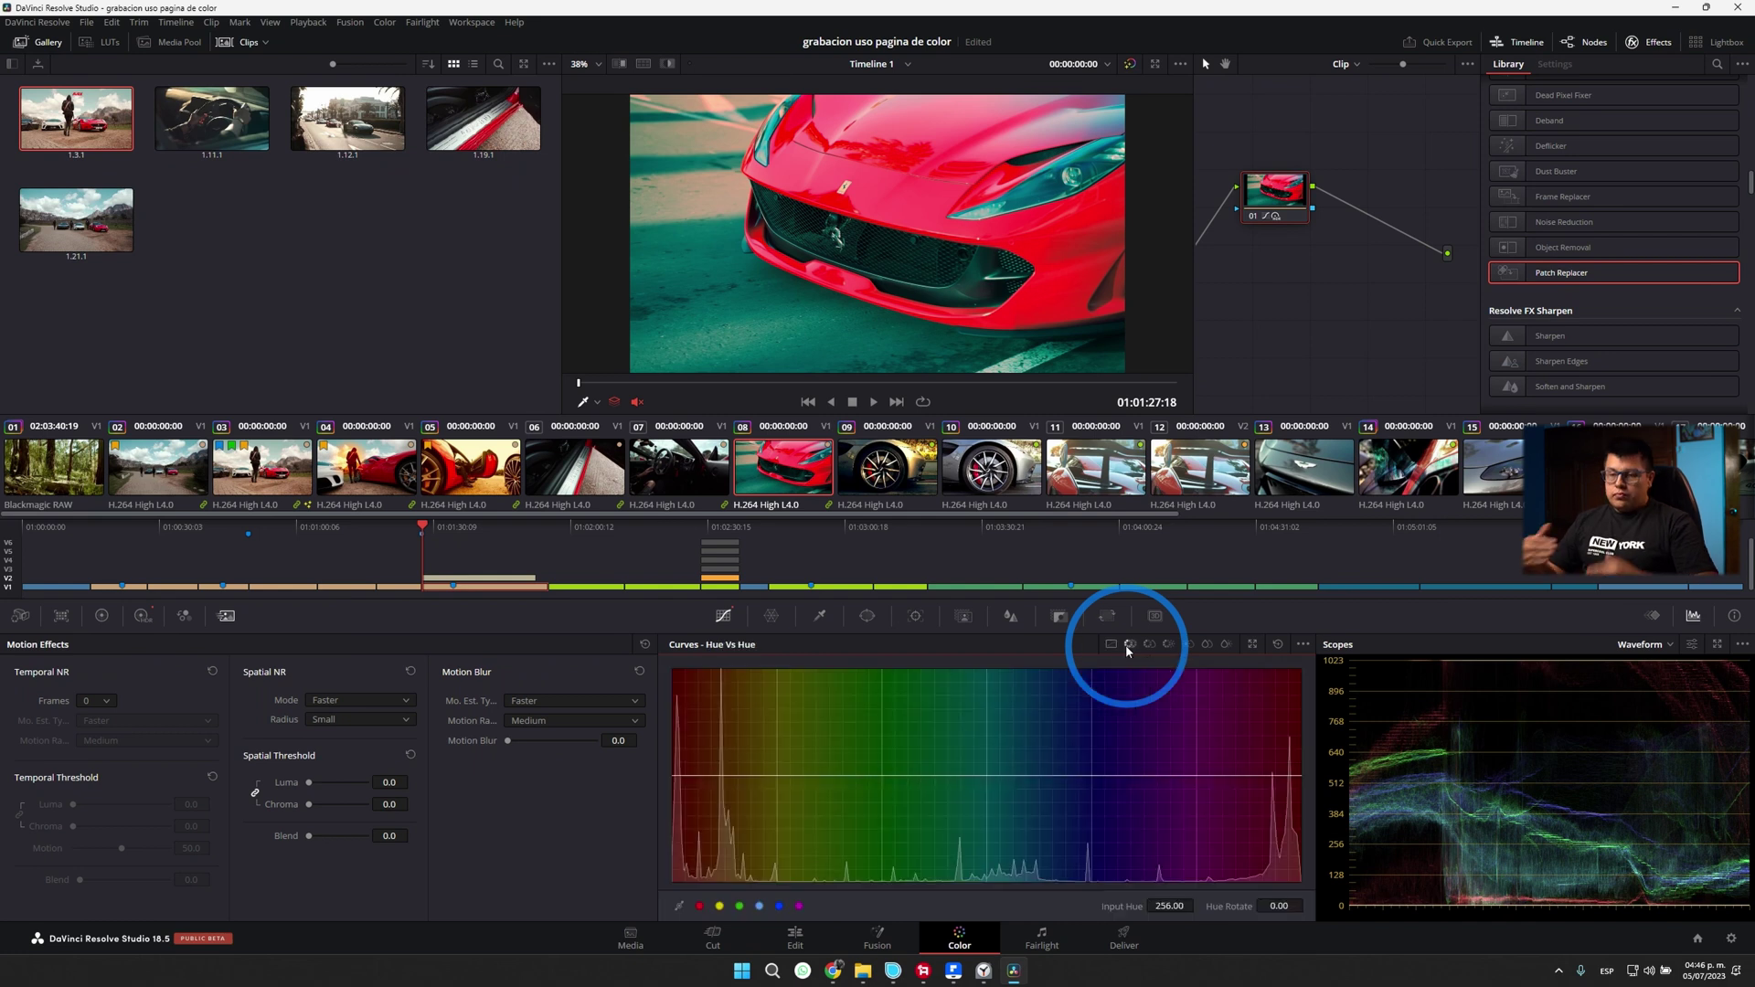
Step: Test a red-to-green Hue vs Hue shift and red Hue vs Sat adjustments, then clear them
{"action": "mouse_move", "coordinate": [1082, 775]}
{"action": "left_mouse_down"}
{"action": "mouse_move", "coordinate": [1080, 830]}
{"action": "mouse_move", "coordinate": [1117, 709]}
{"action": "left_mouse_up"}
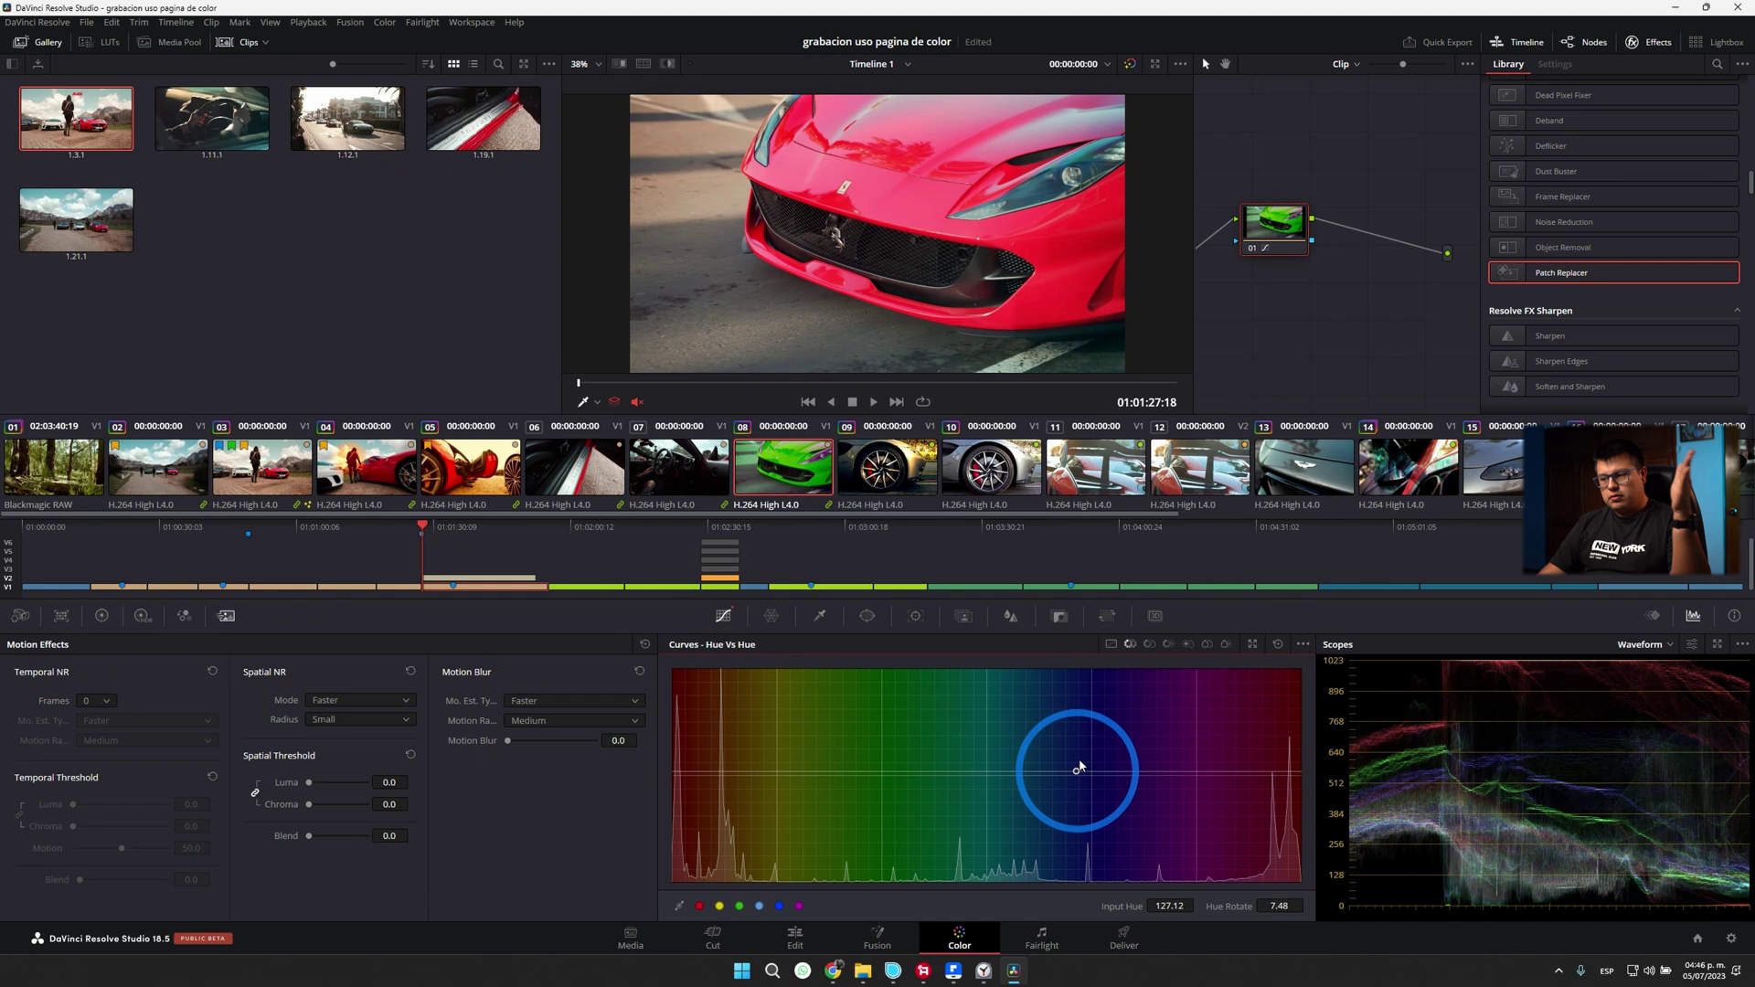
{"action": "left_click", "coordinate": [1144, 646]}
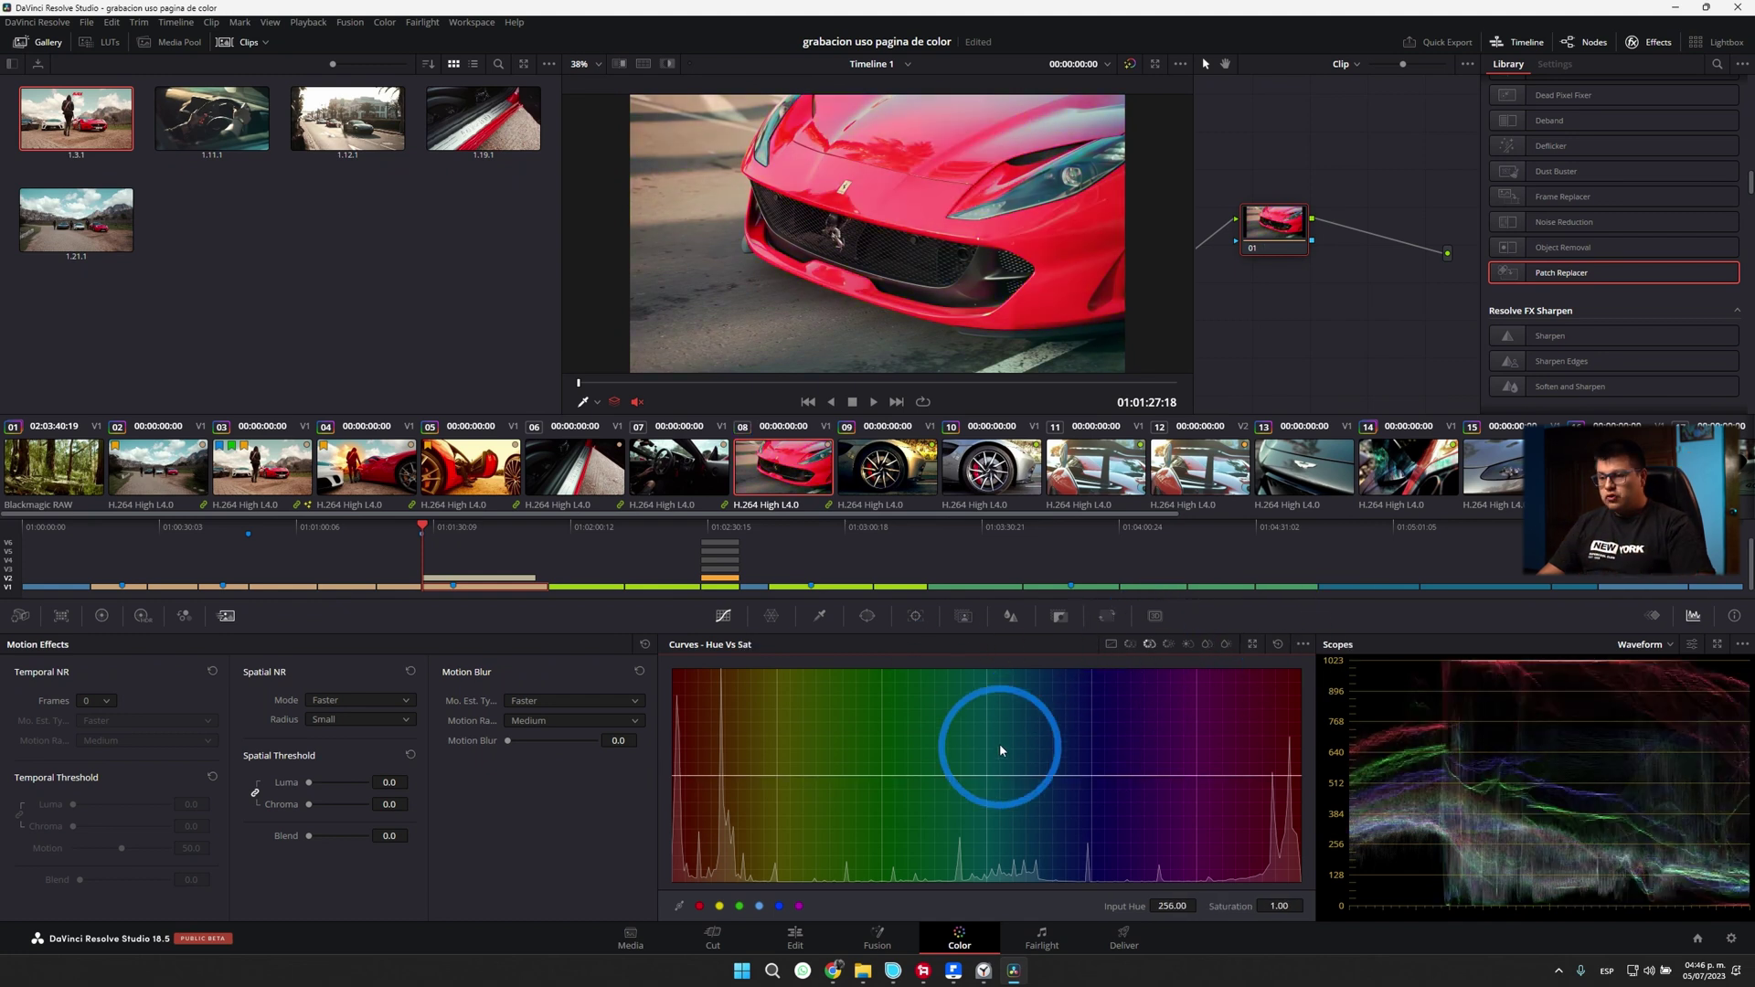
{"action": "mouse_move", "coordinate": [894, 775]}
{"action": "left_mouse_down"}
{"action": "mouse_move", "coordinate": [897, 808]}
{"action": "mouse_move", "coordinate": [914, 749]}
{"action": "left_mouse_up"}
{"action": "left_click", "coordinate": [918, 220]}
{"action": "left_click", "coordinate": [1290, 782]}
{"action": "left_click_drag", "start_coordinate": [1294, 779], "coordinate": [1288, 801]}
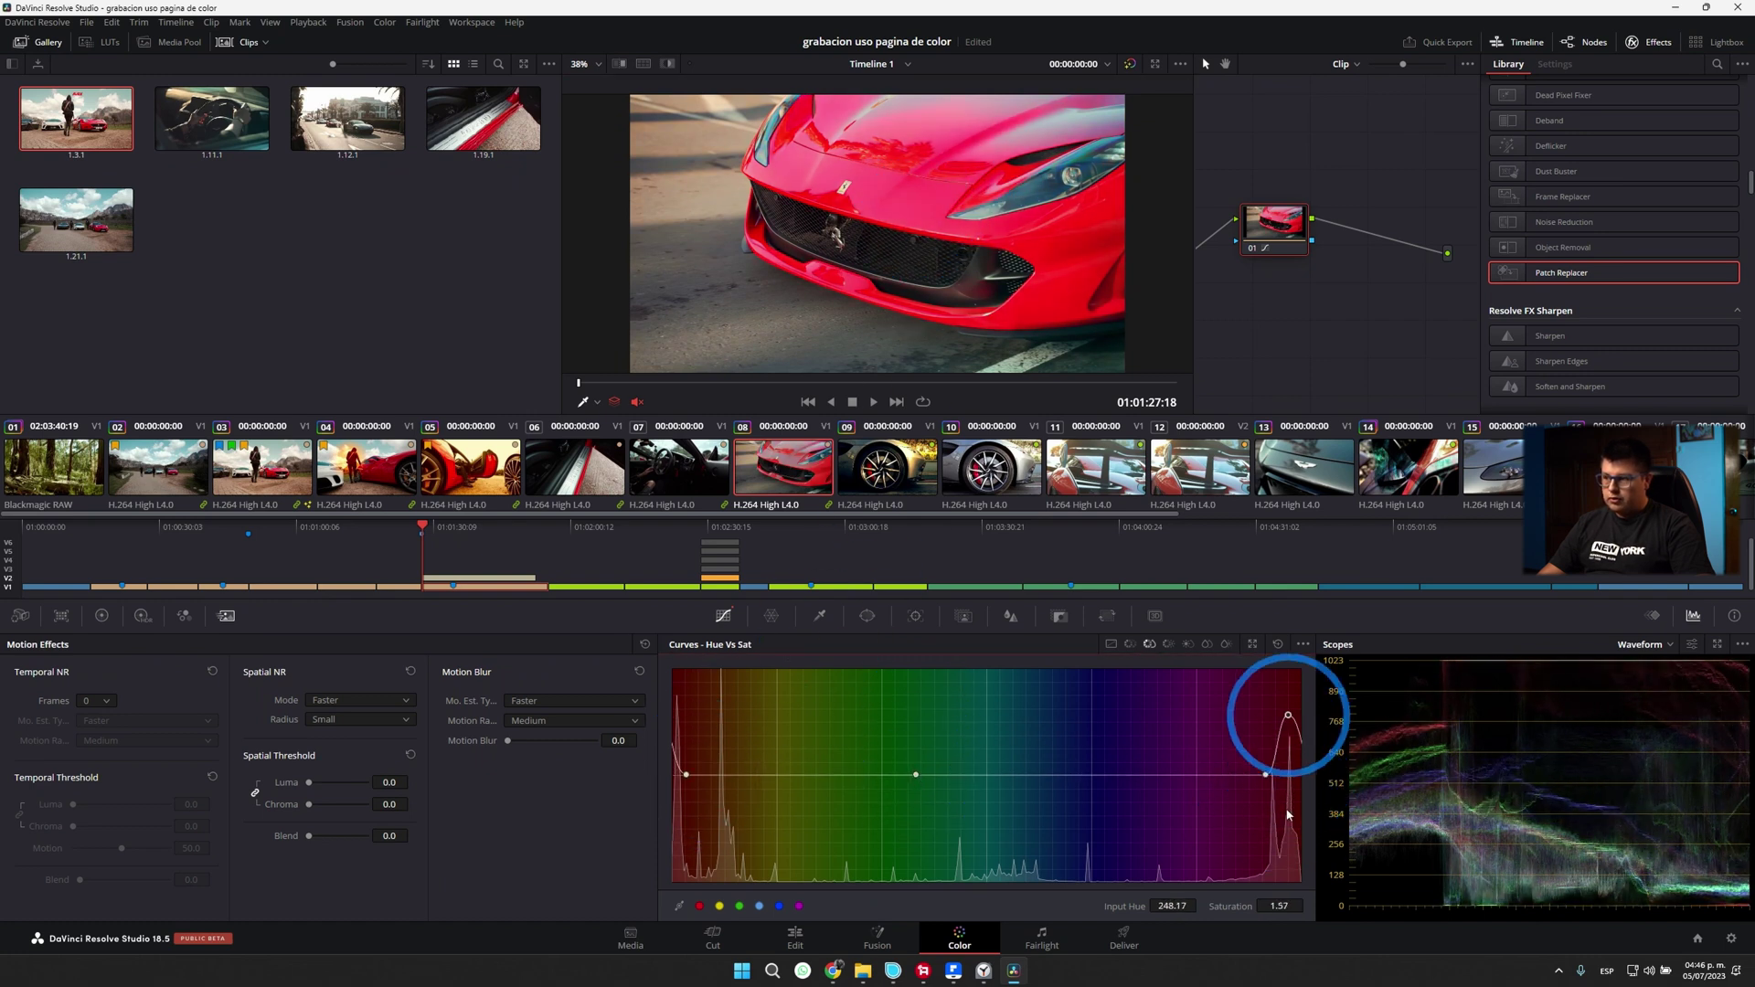
{"action": "left_click", "coordinate": [1165, 647]}
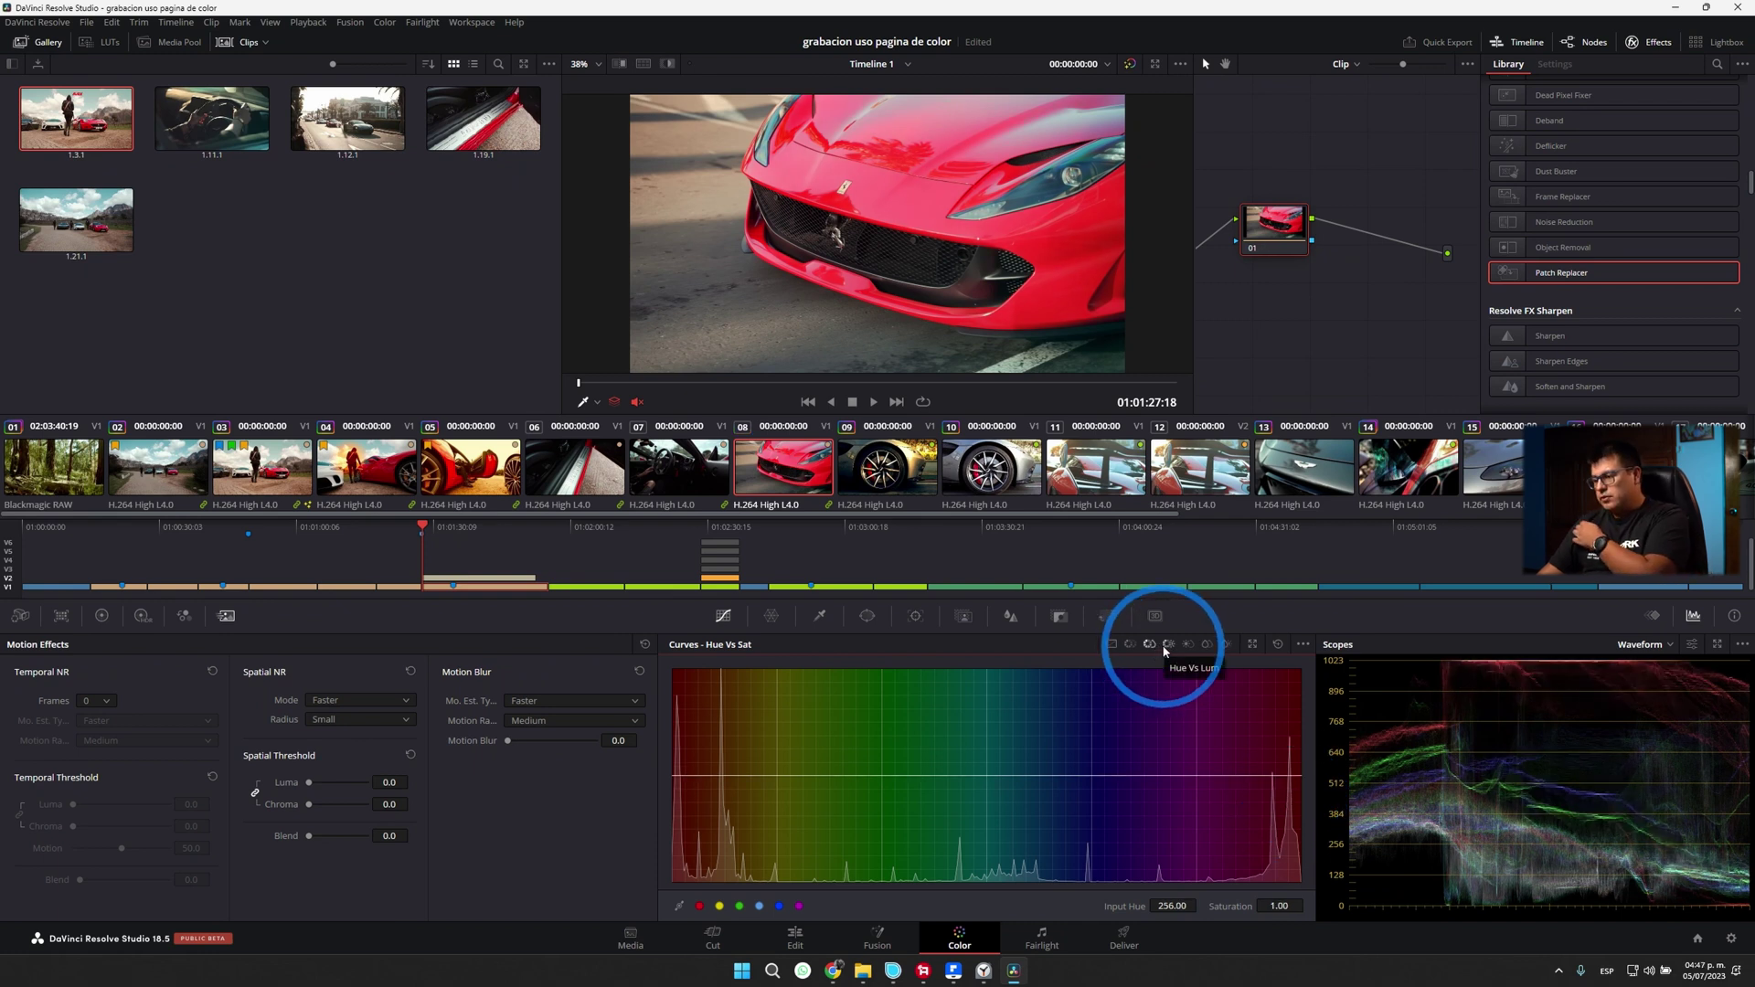
Step: Step through the Lum vs Sat, Sat vs Sat and Sat vs Lum curves, then the Color Warper
{"action": "left_click", "coordinate": [1187, 645]}
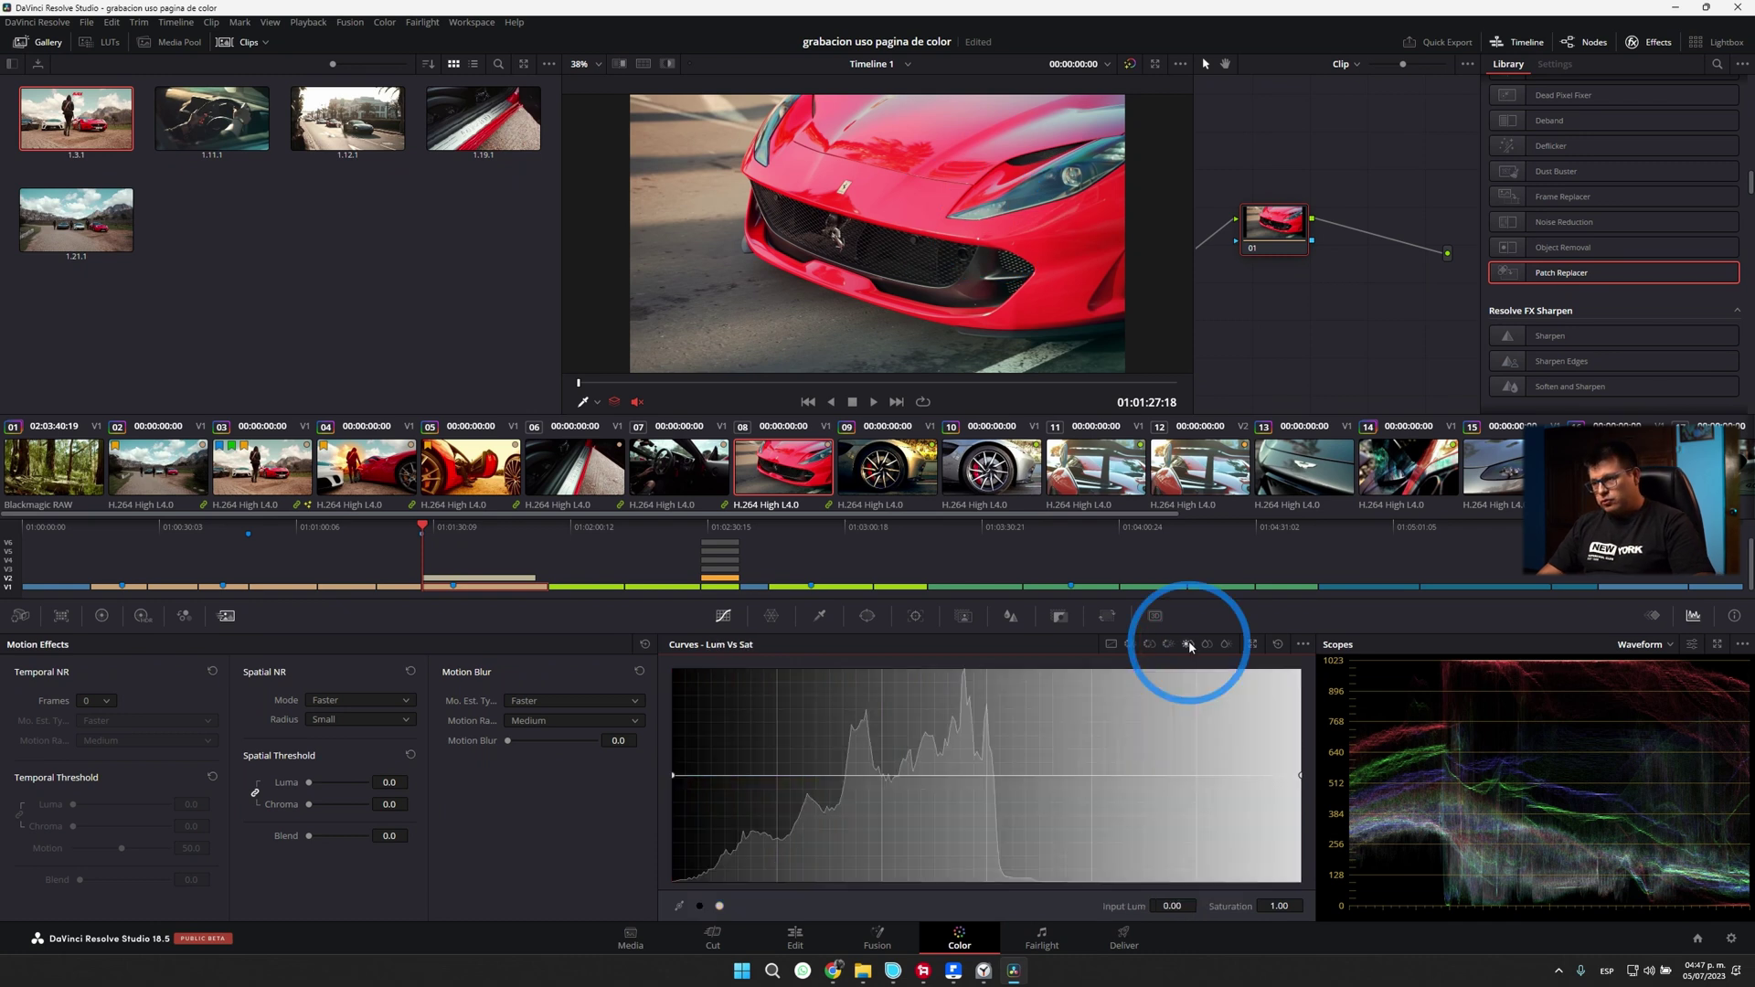
{"action": "left_click", "coordinate": [1206, 644]}
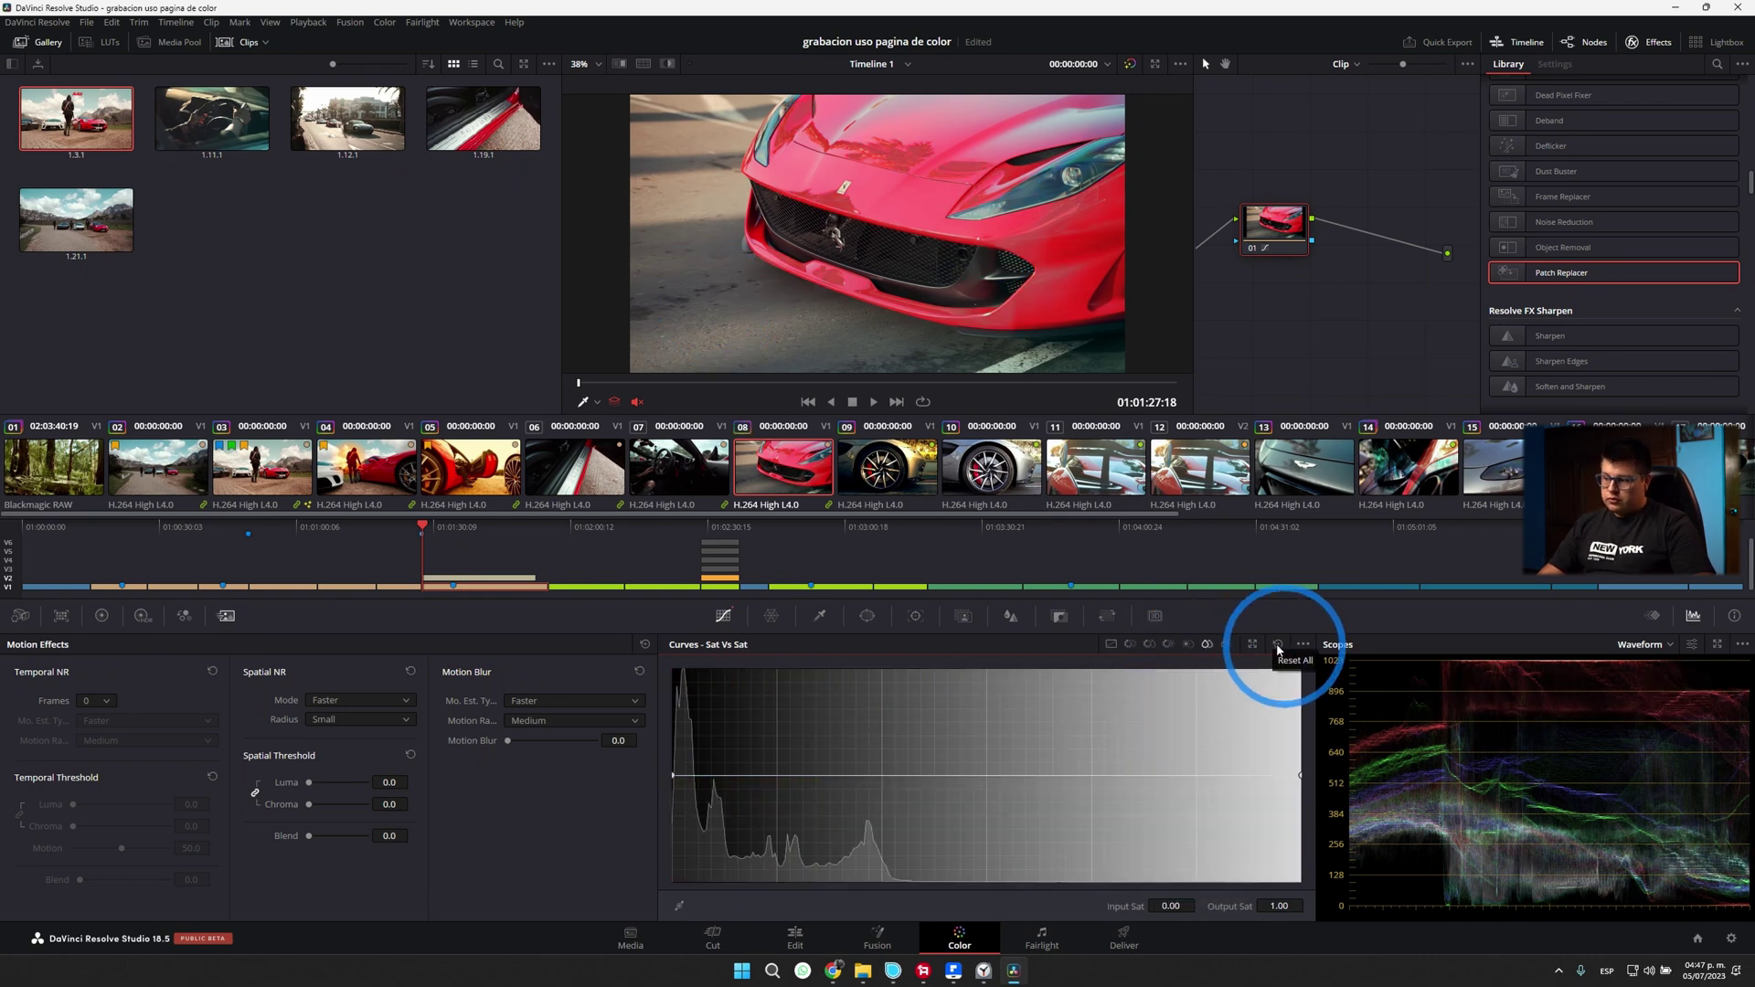
{"action": "left_click", "coordinate": [1226, 645]}
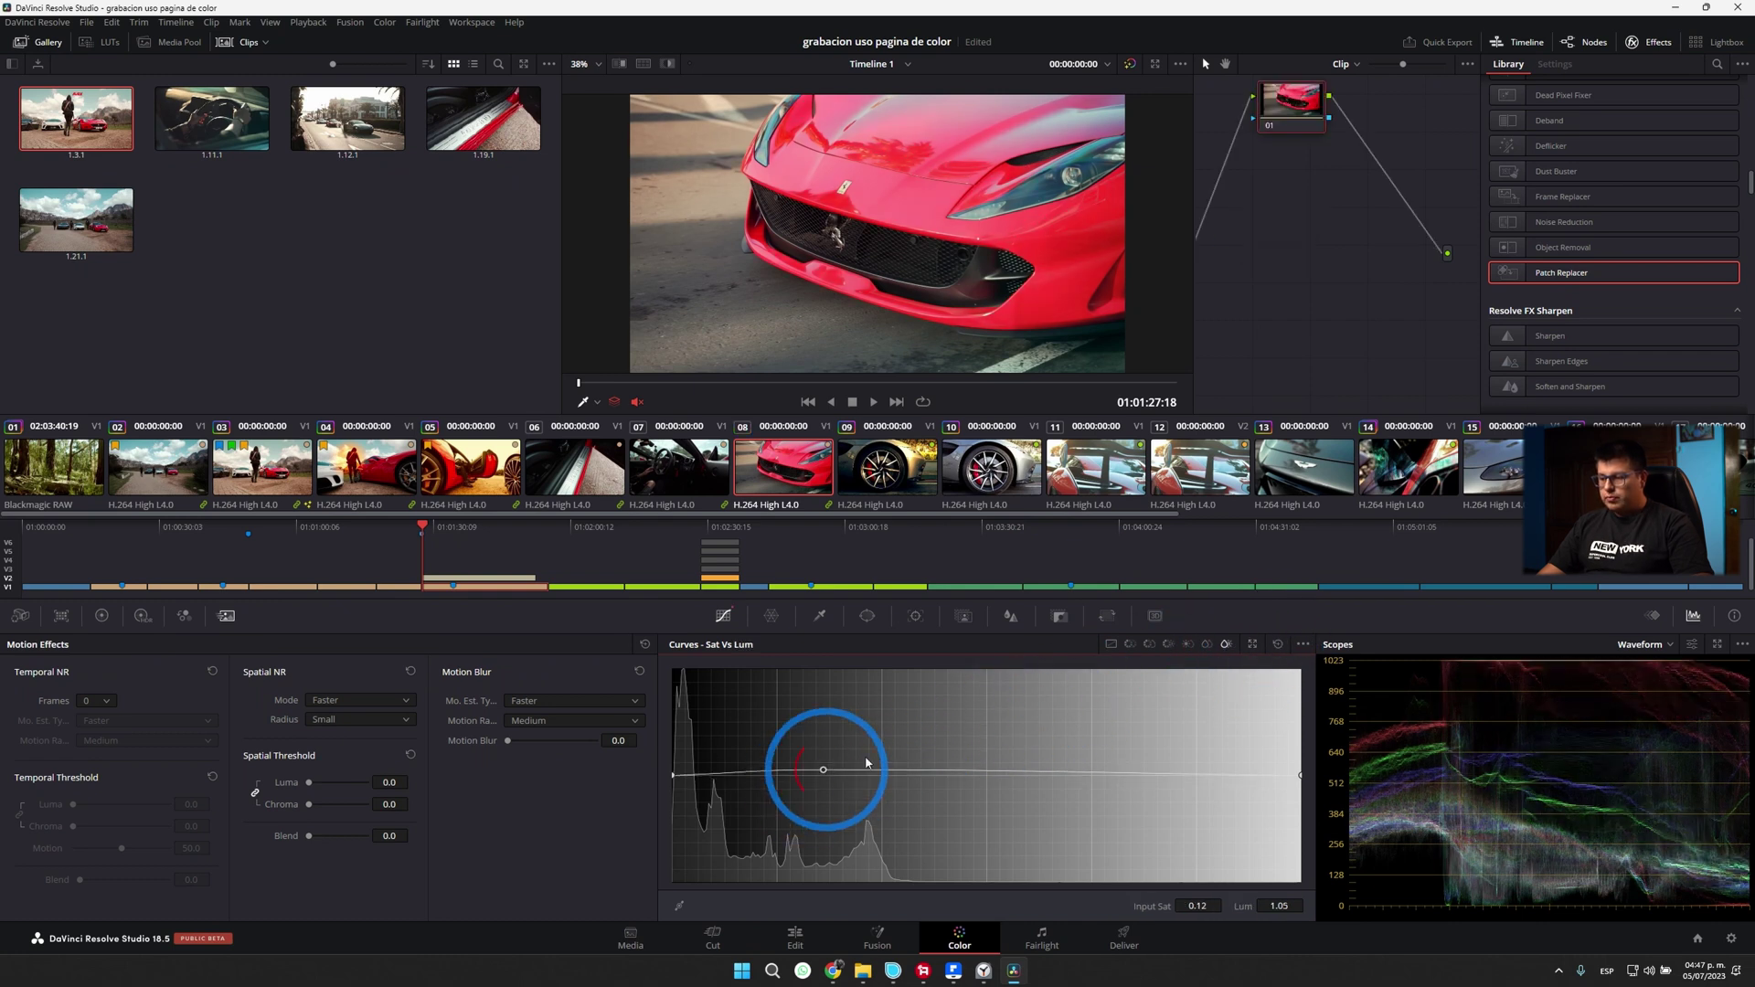
{"action": "left_click", "coordinate": [775, 618]}
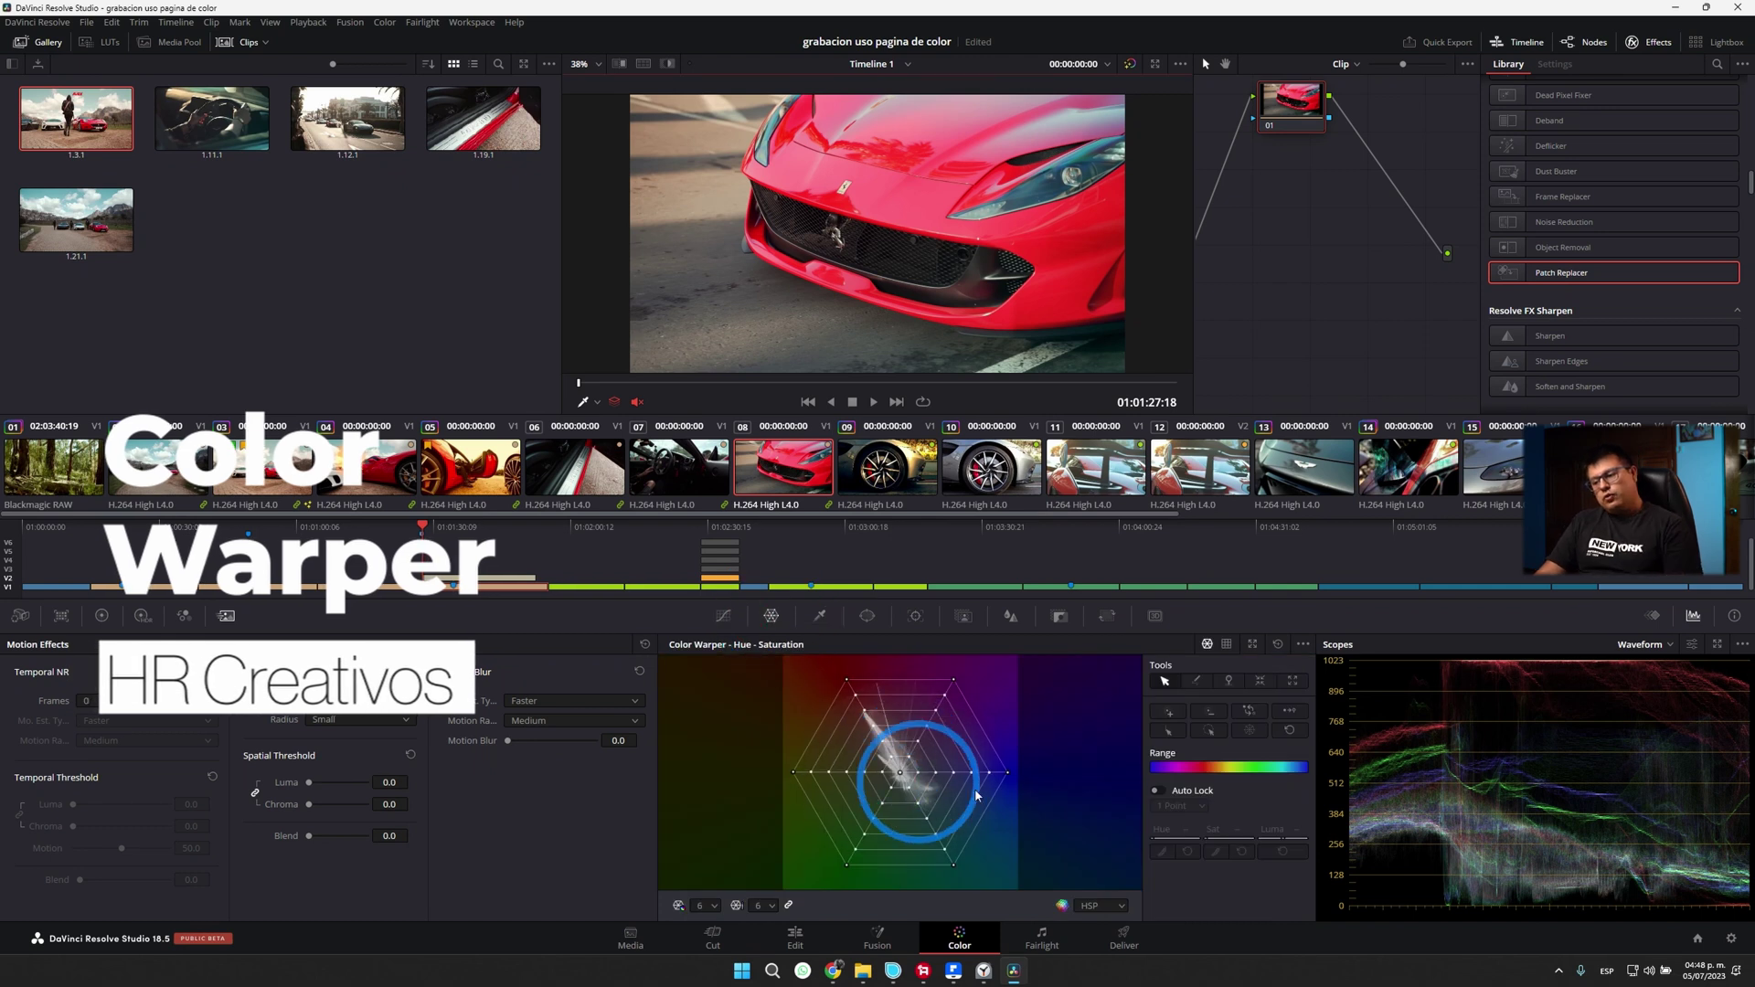
Step: Switch the scope to Vectorscope, move to the woman-and-cars clip, test a pink Warper shift, show Qualifier
{"action": "left_click", "coordinate": [1643, 644]}
{"action": "left_click", "coordinate": [1656, 696]}
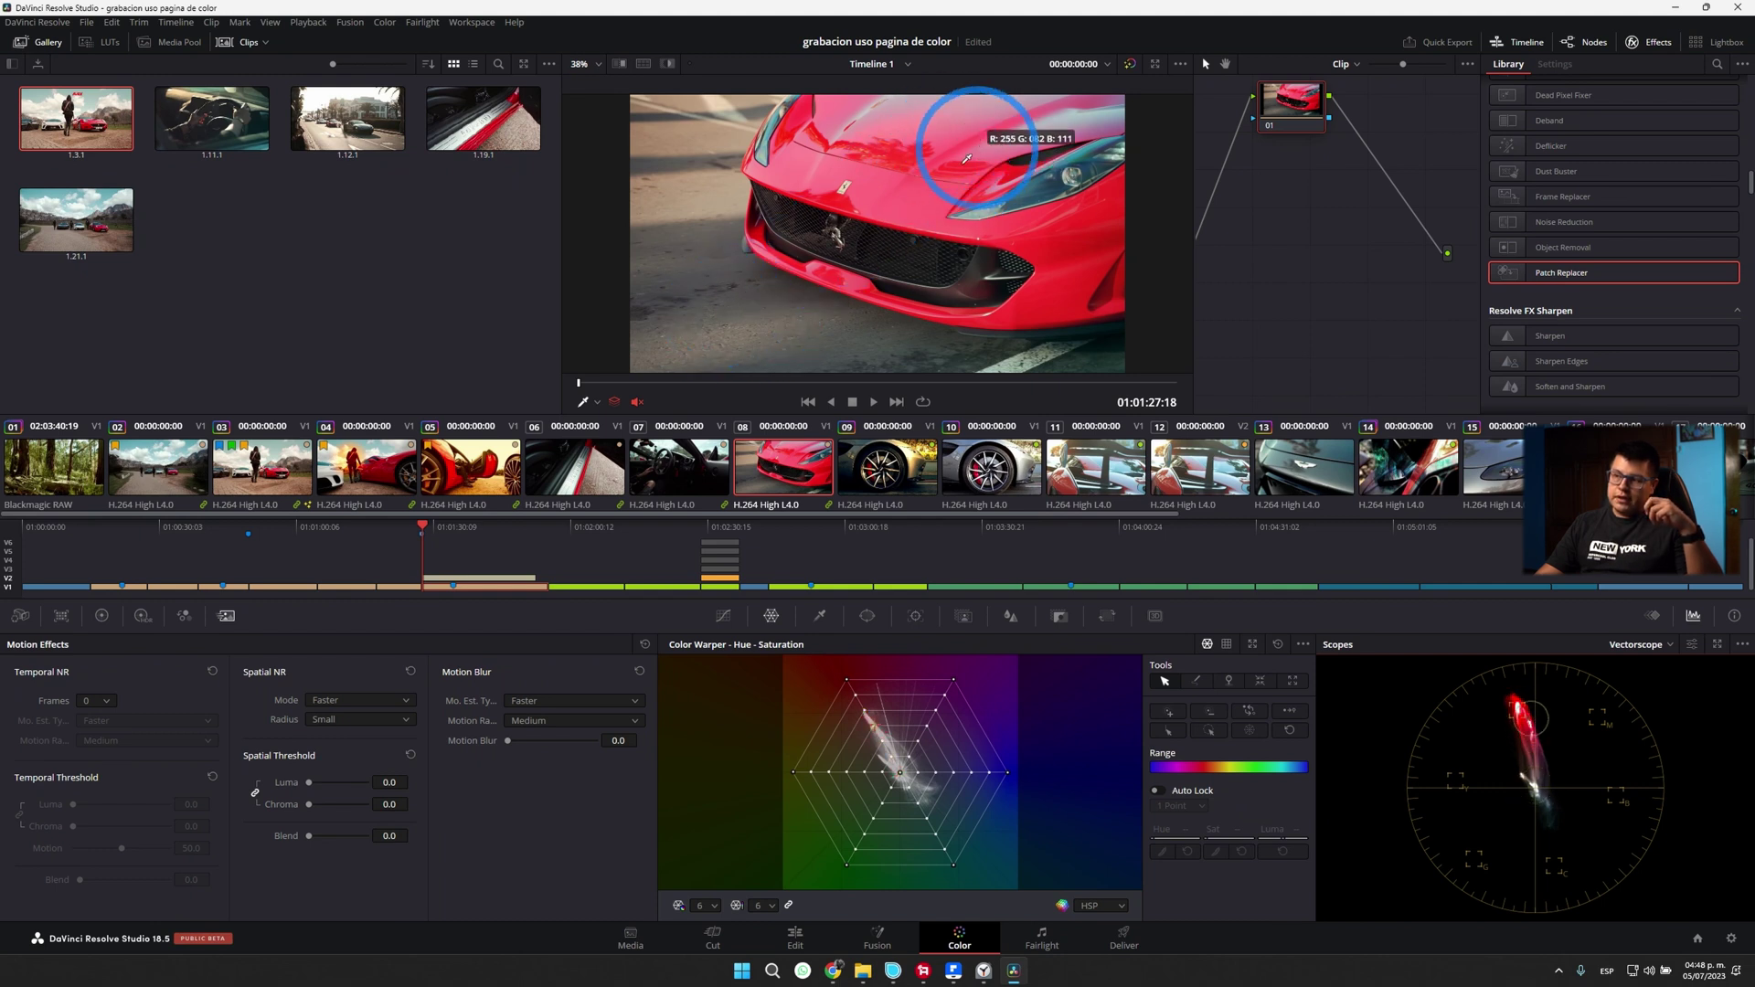
{"action": "key", "text": "ctrl+s"}
{"action": "key", "text": "Up"}
{"action": "key", "text": "Up"}
{"action": "key", "text": "Up"}
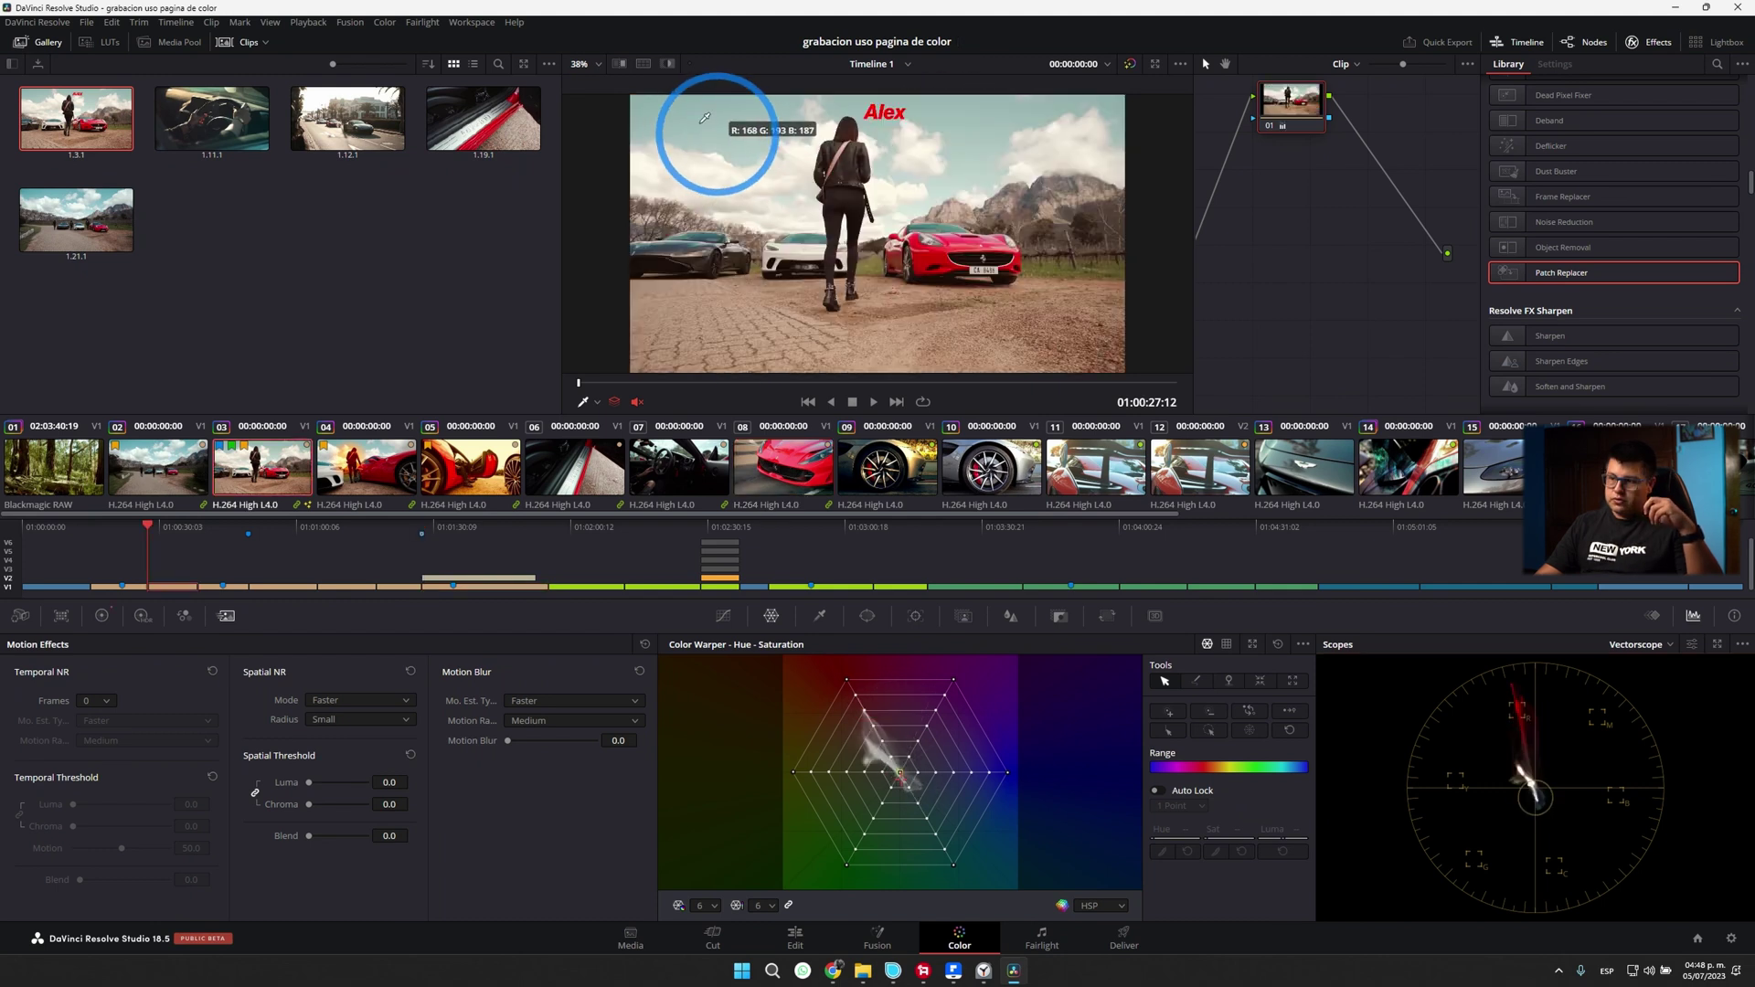
{"action": "left_click_drag", "start_coordinate": [864, 768], "coordinate": [911, 764]}
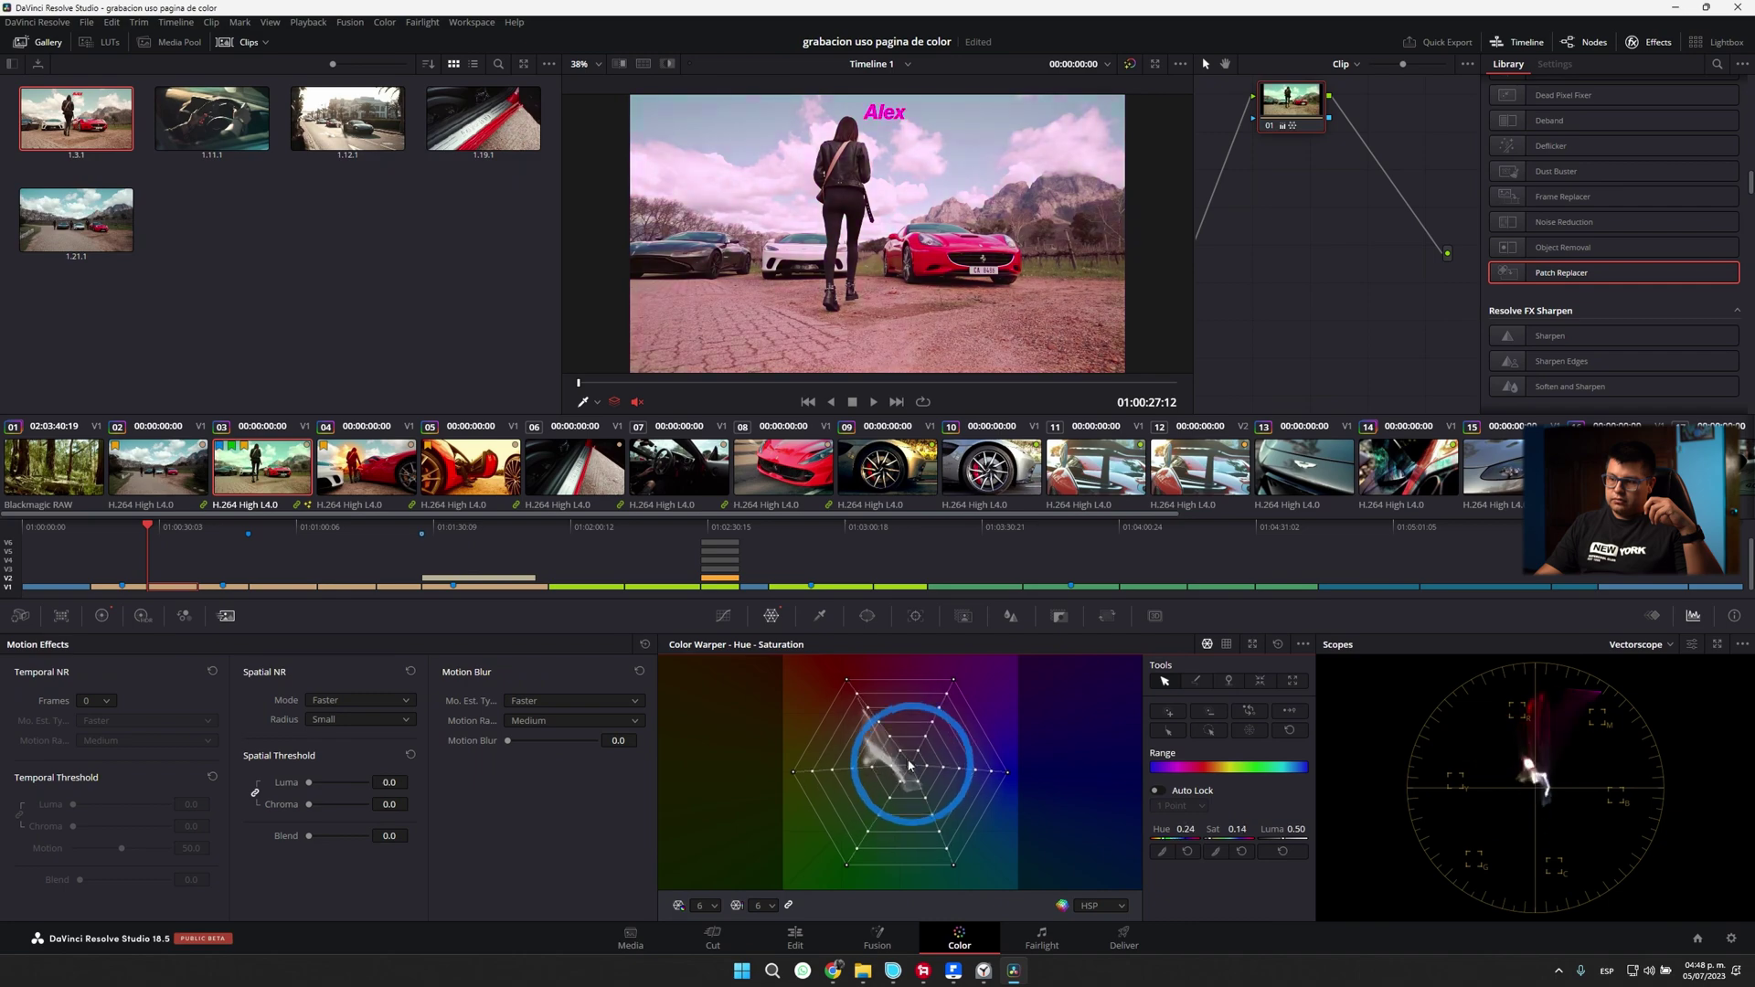
{"action": "left_click", "coordinate": [822, 615]}
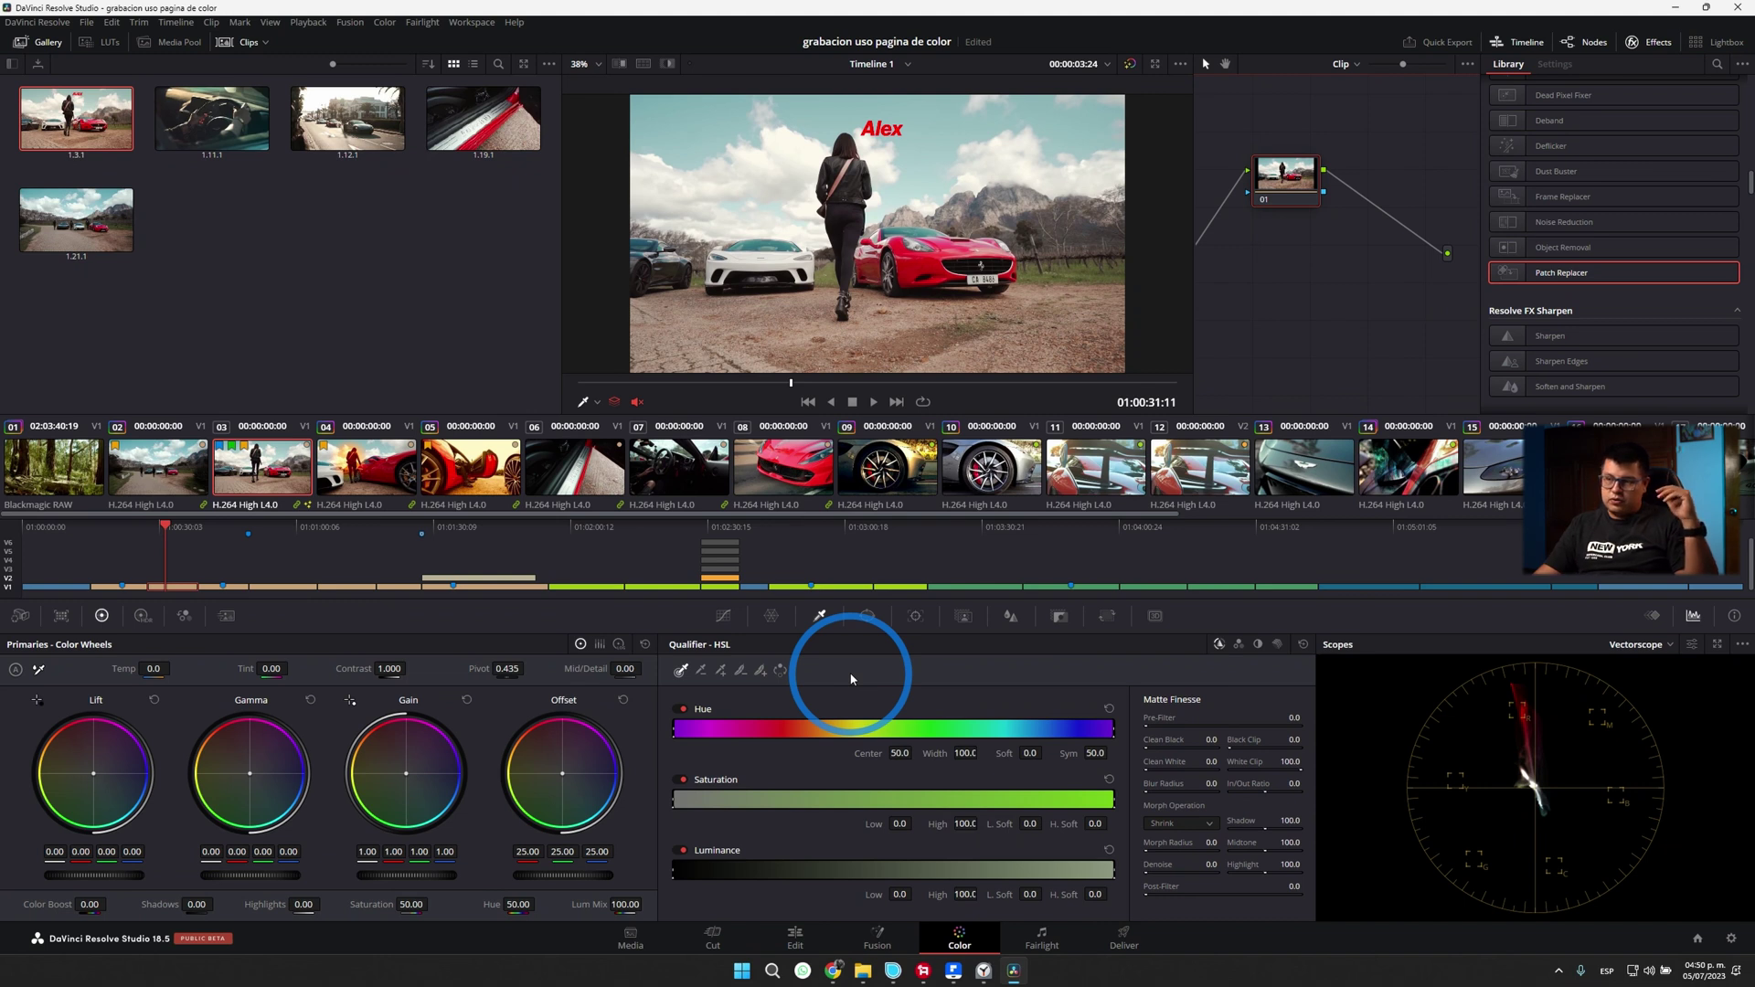
Step: Qualify the red car and shift its hue to purple with Hue 70
{"action": "left_click", "coordinate": [950, 261]}
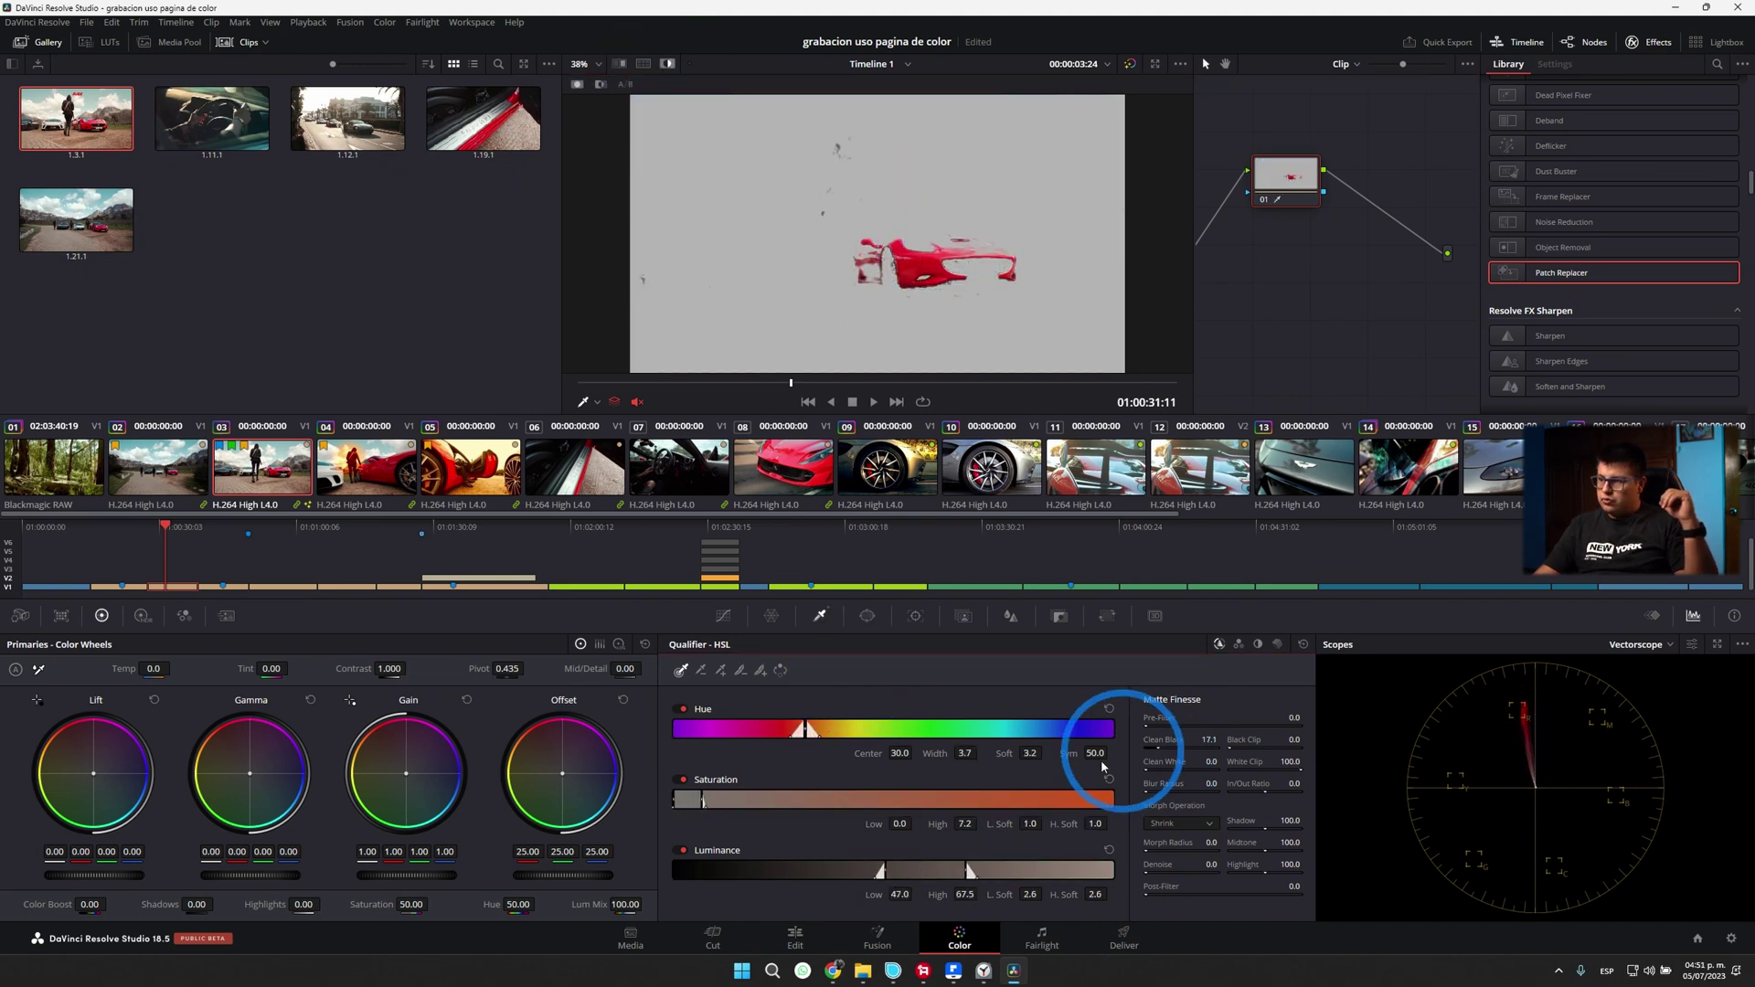
{"action": "left_click_drag", "start_coordinate": [503, 904], "coordinate": [526, 904]}
{"action": "left_click_drag", "start_coordinate": [808, 728], "coordinate": [842, 728]}
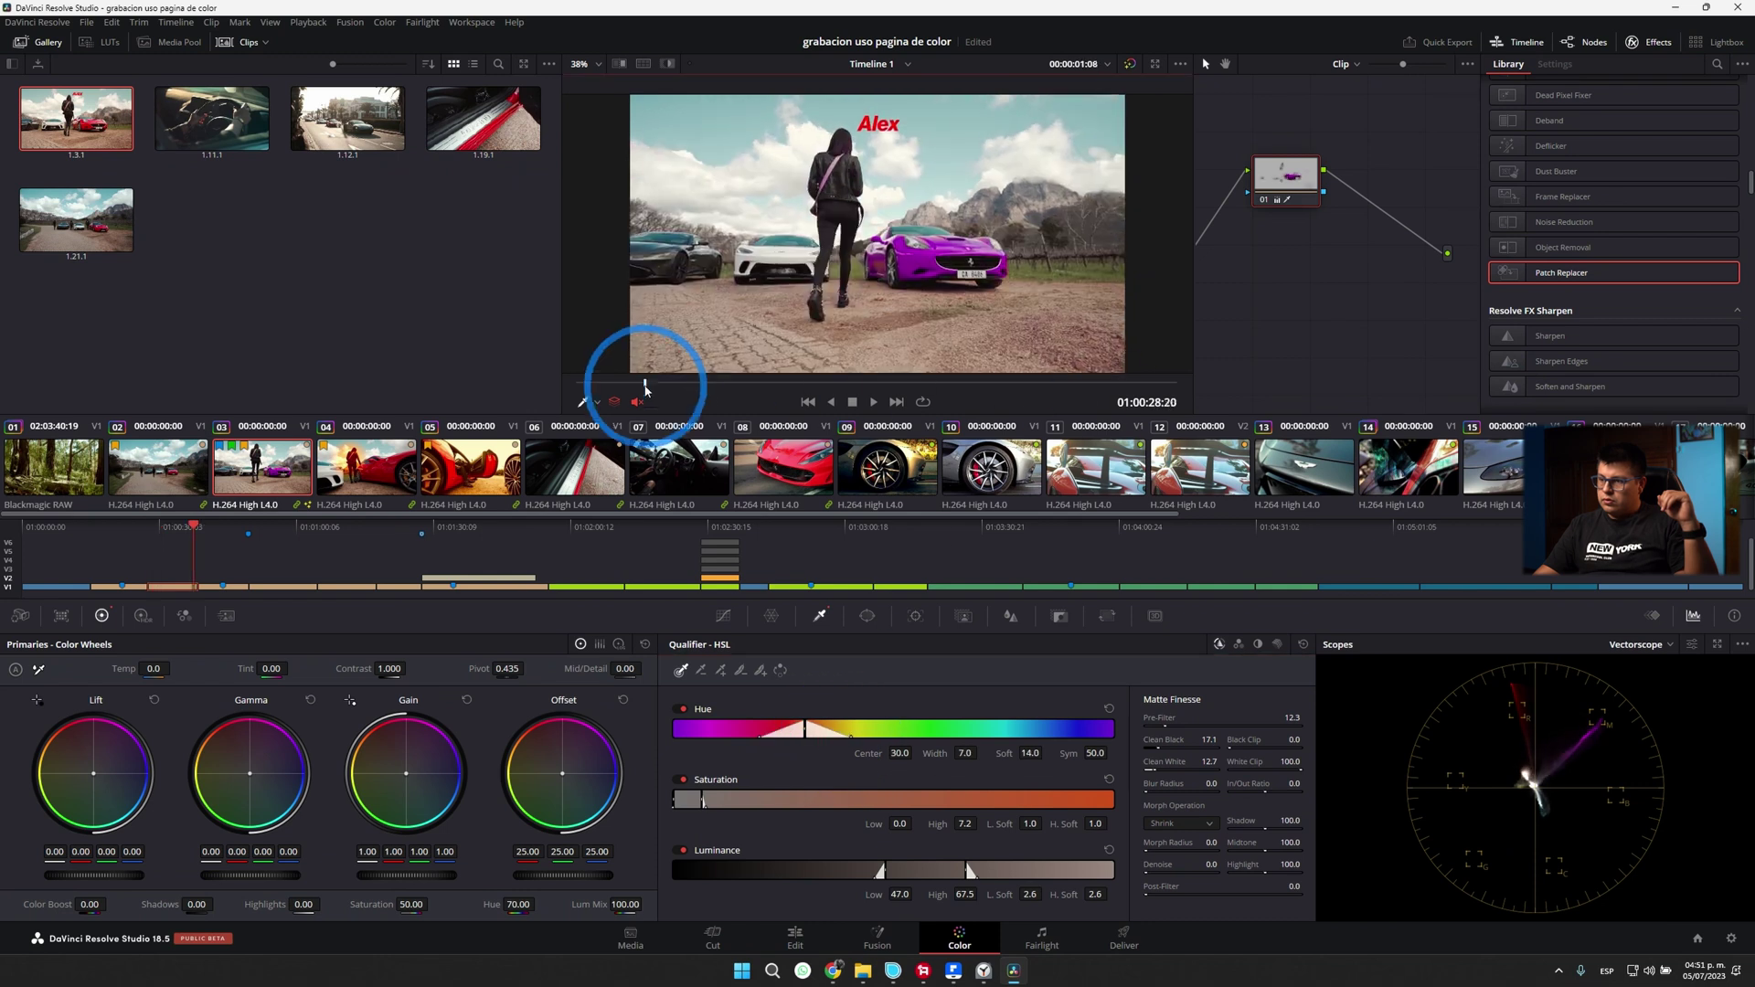
{"action": "left_click", "coordinate": [788, 384]}
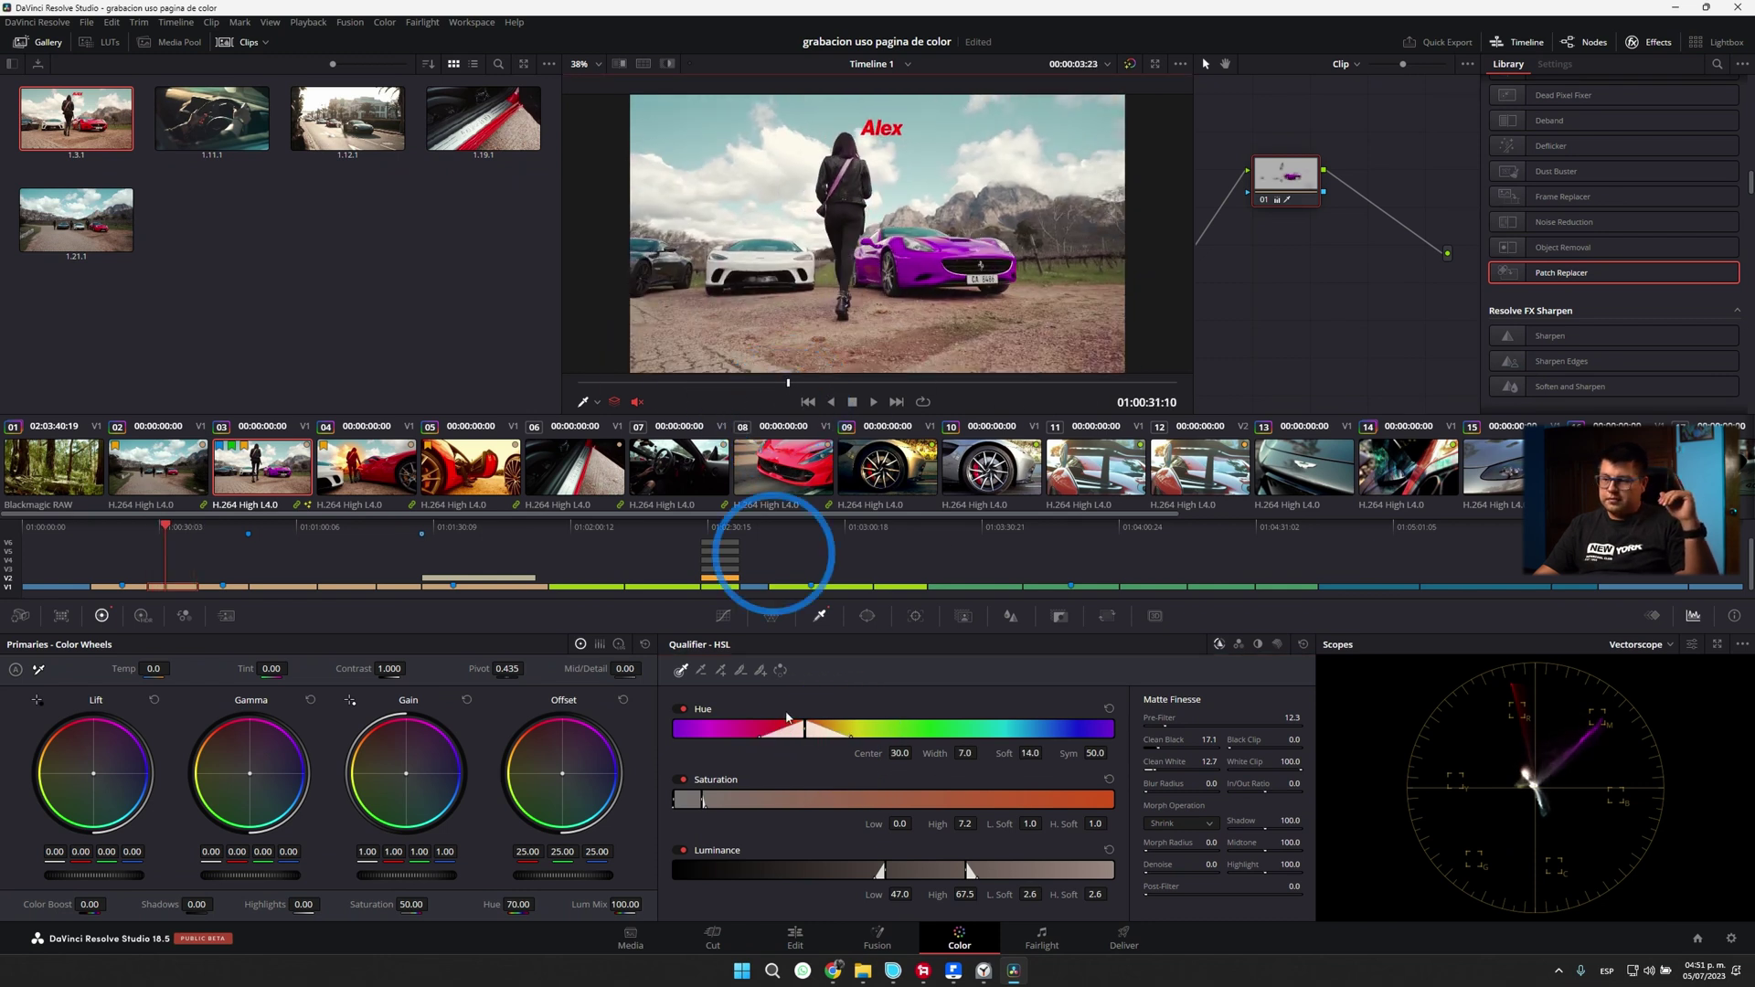
Step: Draw a closed Curve window and position it over the purple car
{"action": "left_click", "coordinate": [865, 619]}
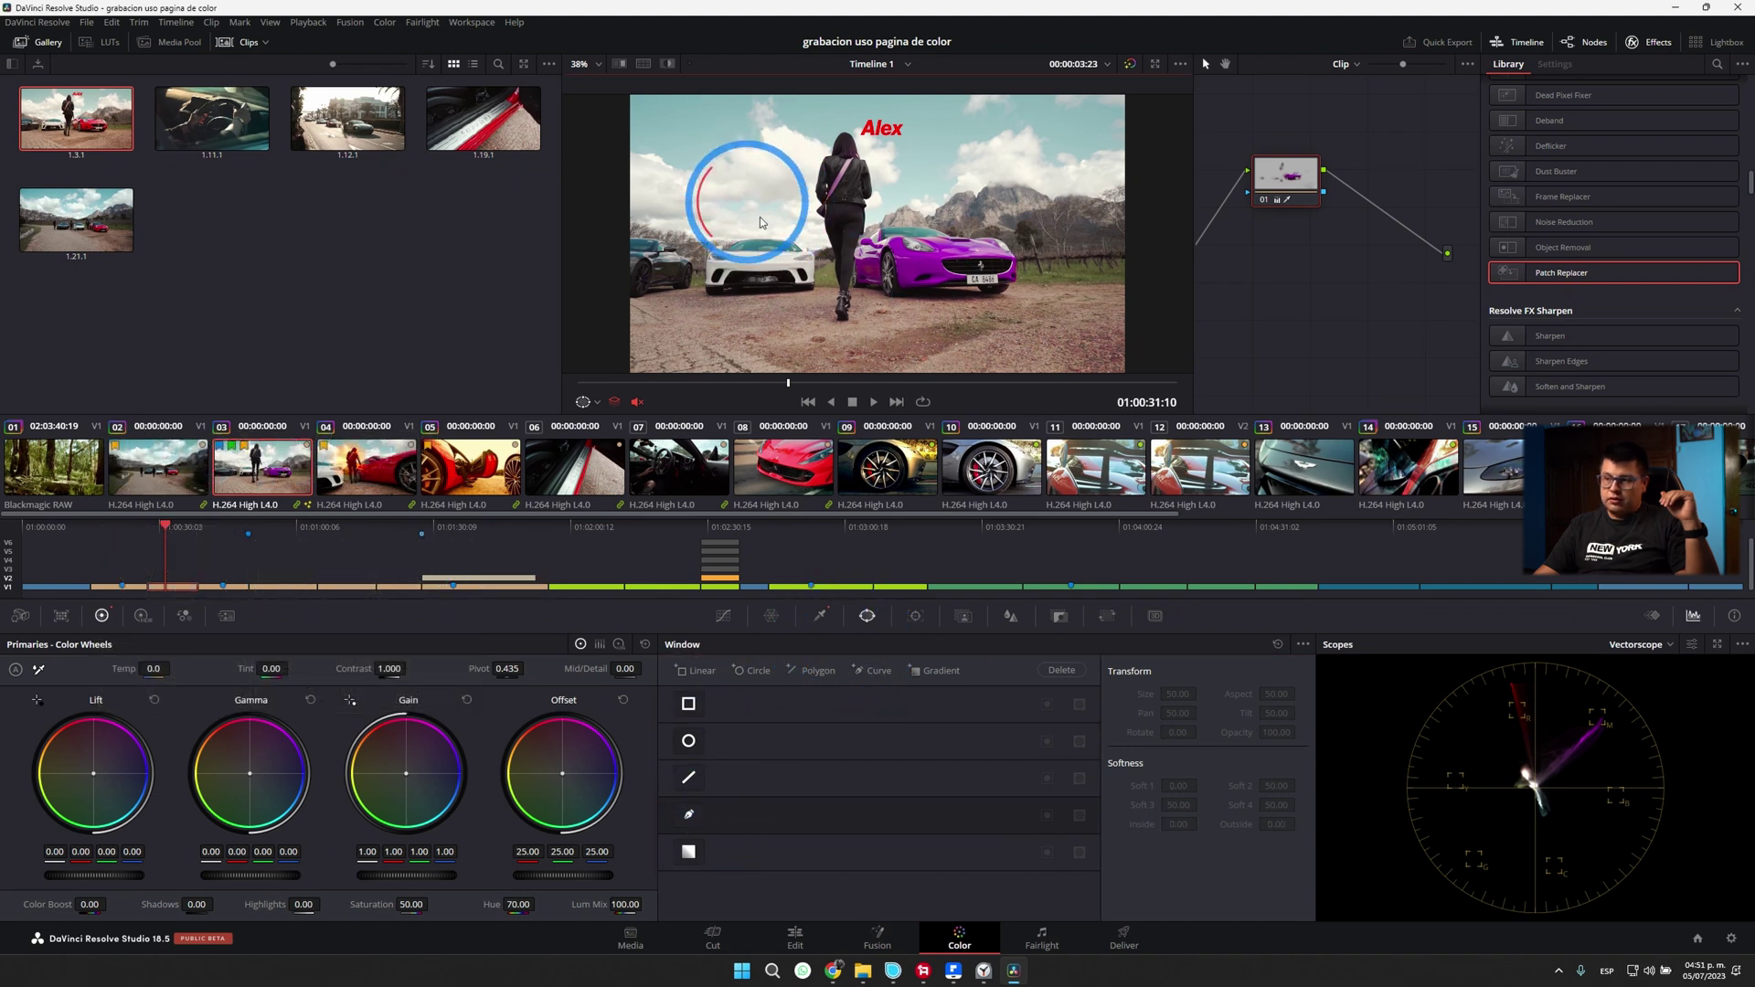
{"action": "left_click", "coordinate": [691, 813]}
{"action": "left_click", "coordinate": [769, 340]}
{"action": "left_click", "coordinate": [798, 313]}
{"action": "left_click", "coordinate": [825, 277]}
{"action": "left_click", "coordinate": [831, 220]}
{"action": "left_click", "coordinate": [778, 191]}
{"action": "left_click", "coordinate": [711, 221]}
{"action": "left_click", "coordinate": [690, 271]}
{"action": "left_click_drag", "start_coordinate": [720, 321], "coordinate": [764, 348]}
{"action": "left_click", "coordinate": [768, 344]}
{"action": "left_click_drag", "start_coordinate": [766, 274], "coordinate": [987, 250]}
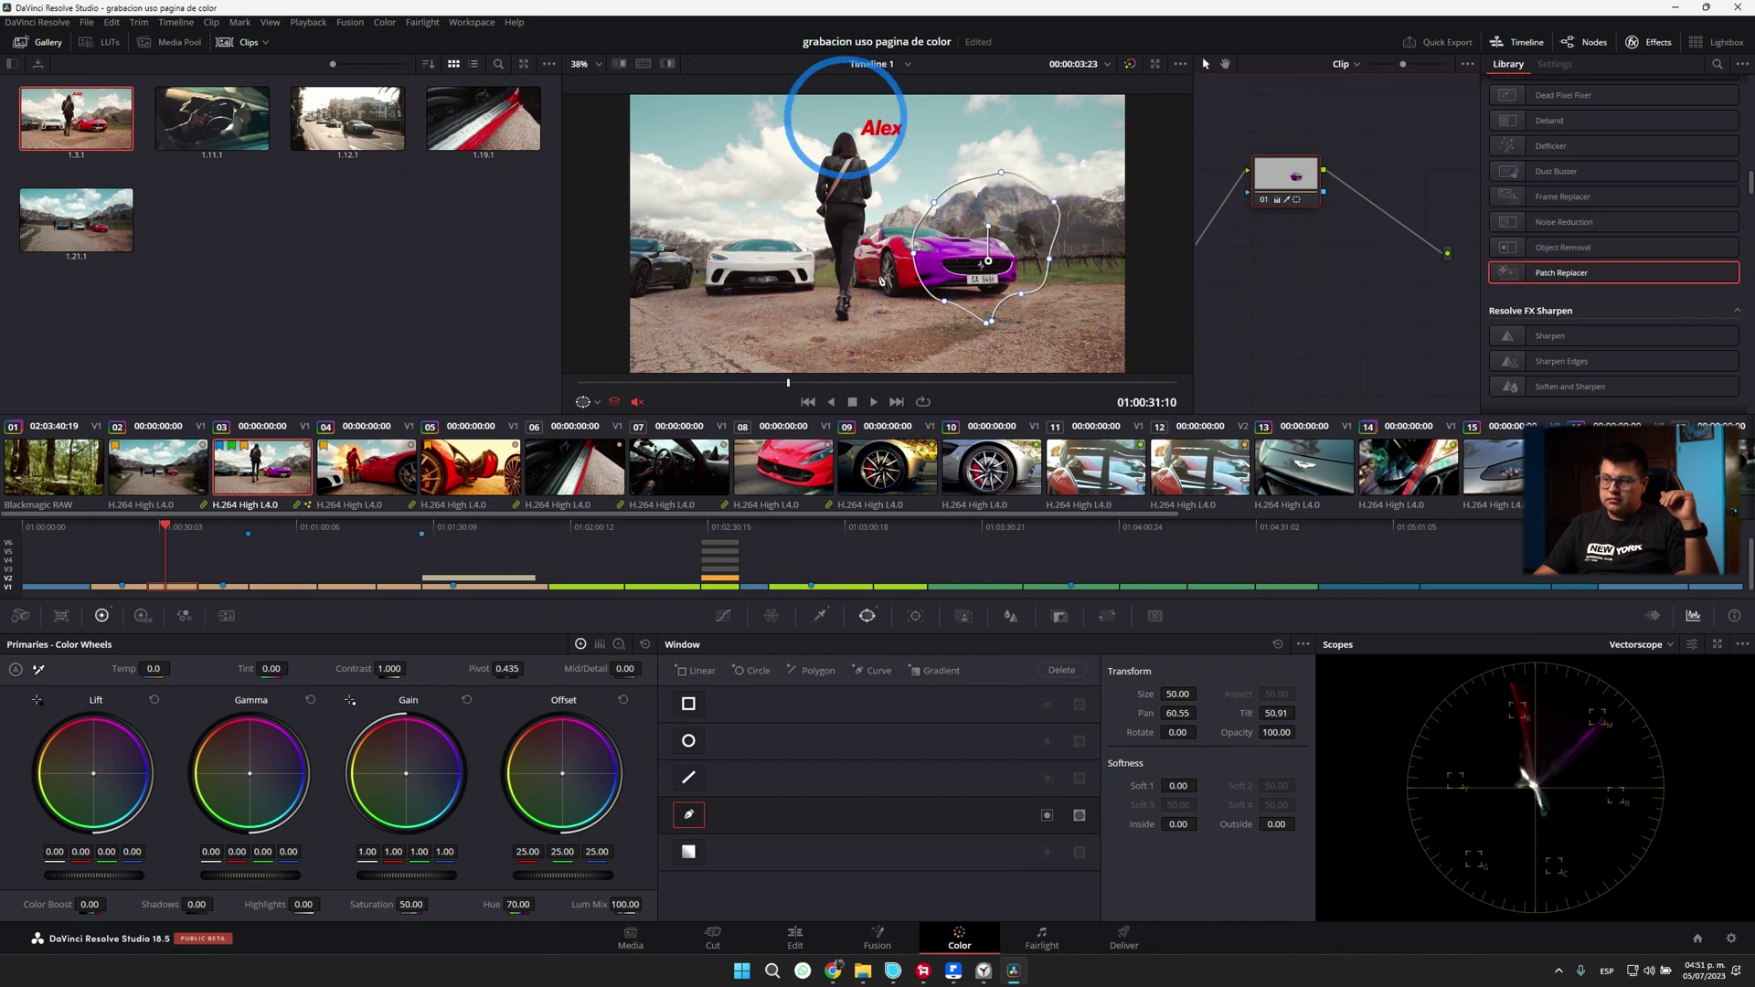
Step: Track the car window back to the clip start, add a serial node, and play back
{"action": "left_click", "coordinate": [915, 615]}
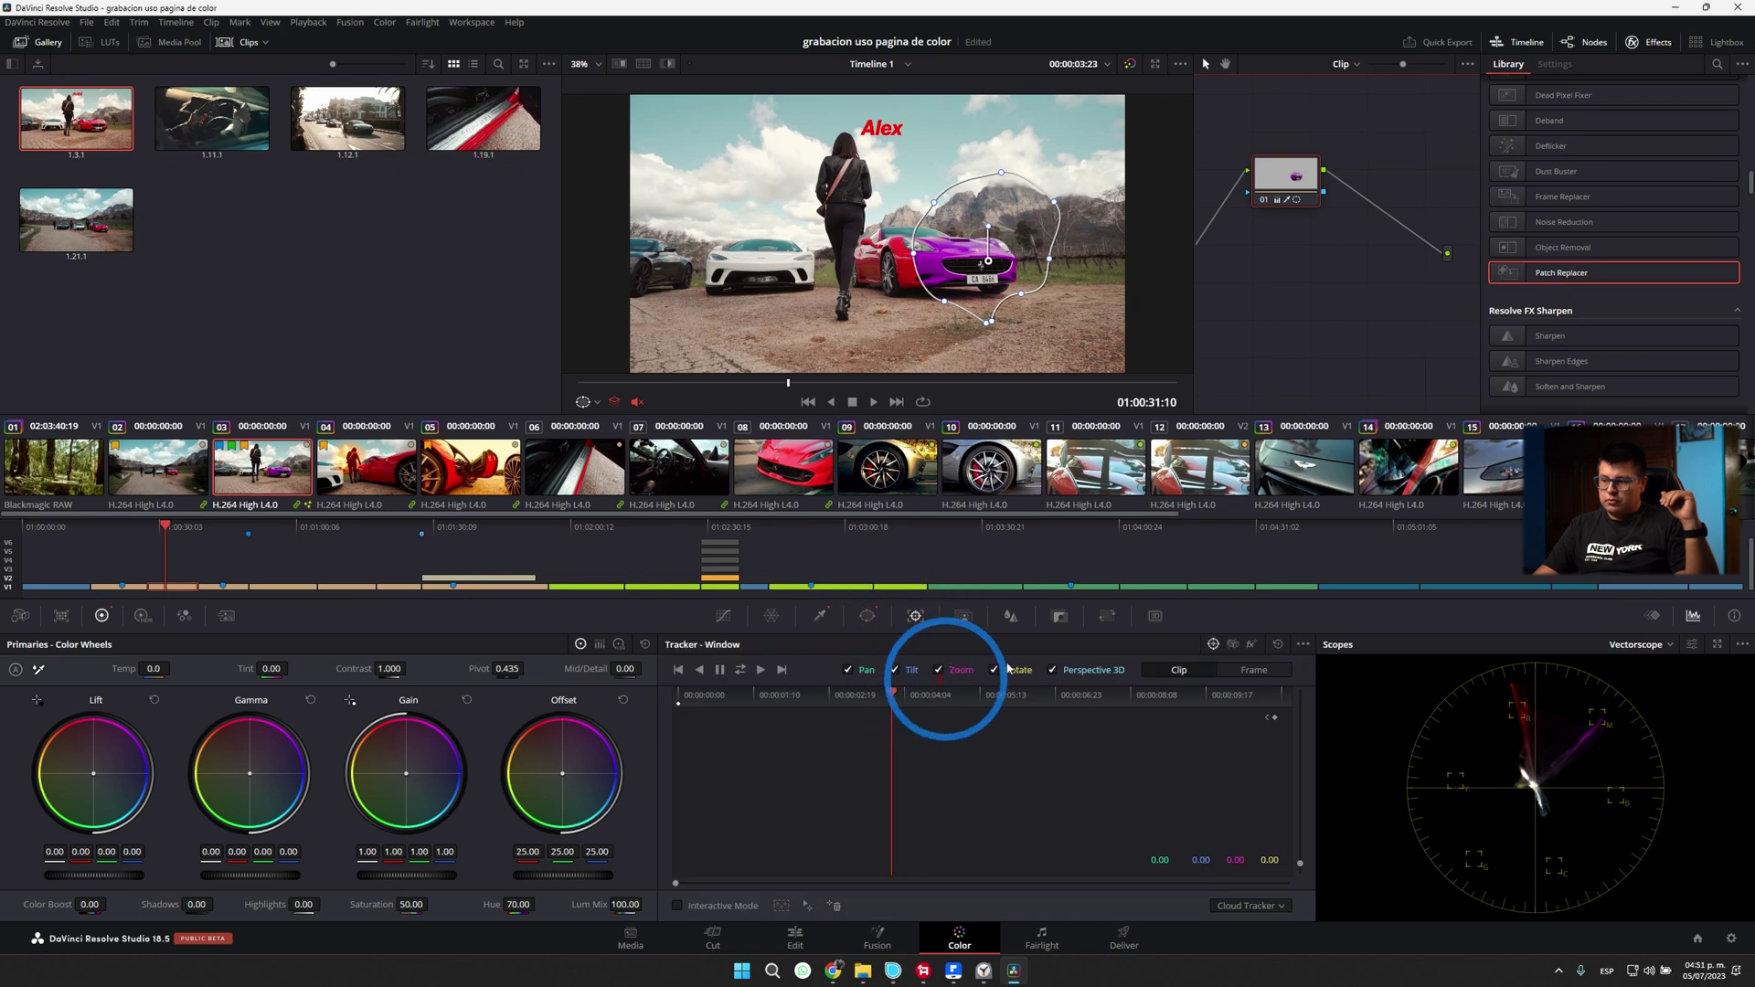
{"action": "left_click", "coordinate": [720, 670]}
{"action": "key", "text": "alt+s"}
{"action": "key", "text": "space"}
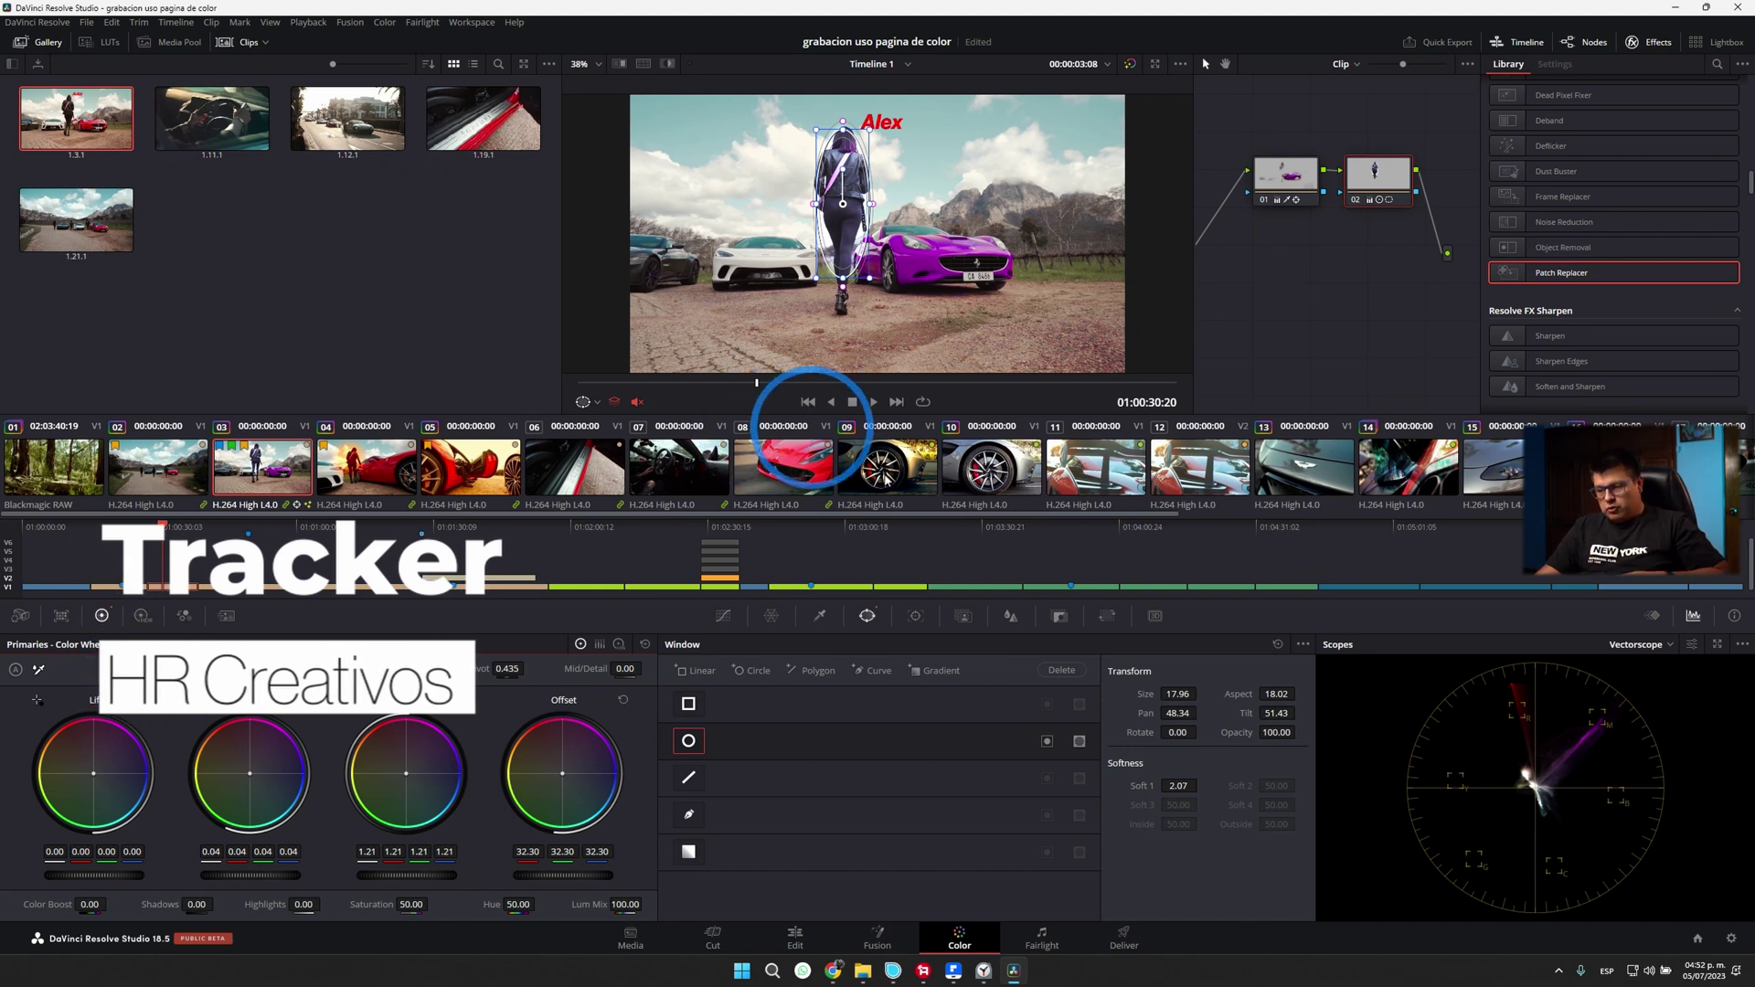
Step: Track the woman's circular window forward and backward, review playback, then select node 02
{"action": "left_click", "coordinate": [917, 616]}
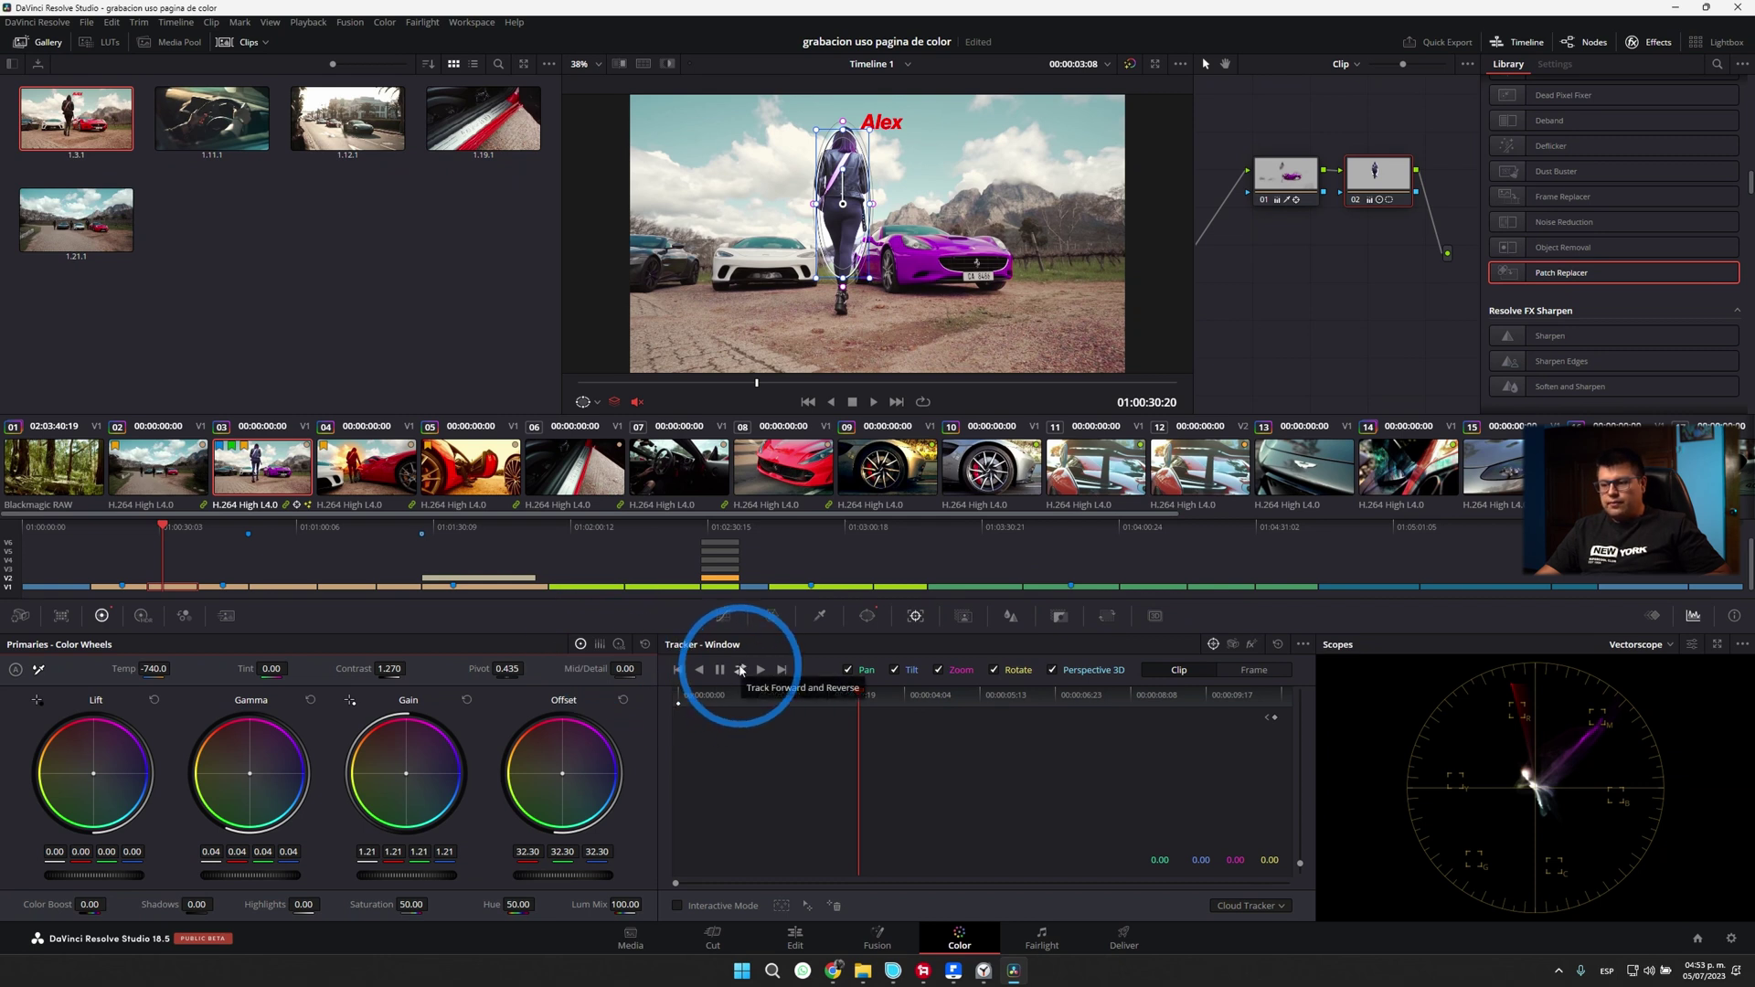
{"action": "left_click", "coordinate": [740, 670]}
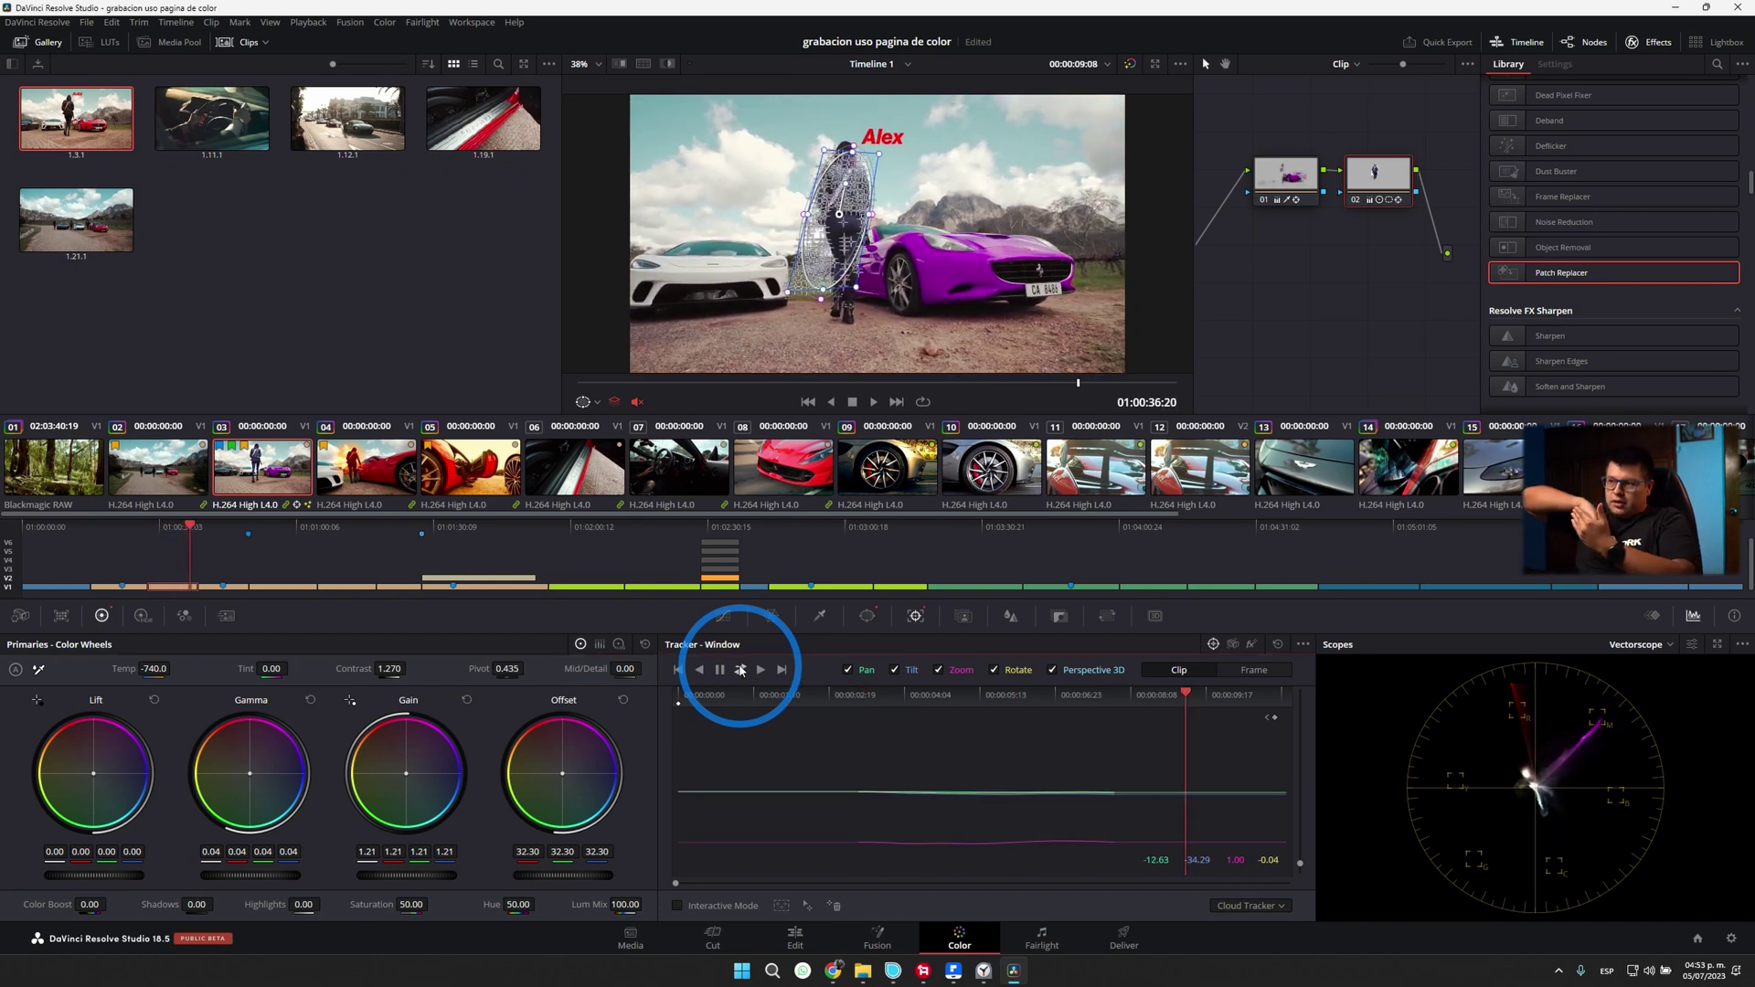
{"action": "left_click", "coordinate": [1271, 343]}
{"action": "key", "text": "space"}
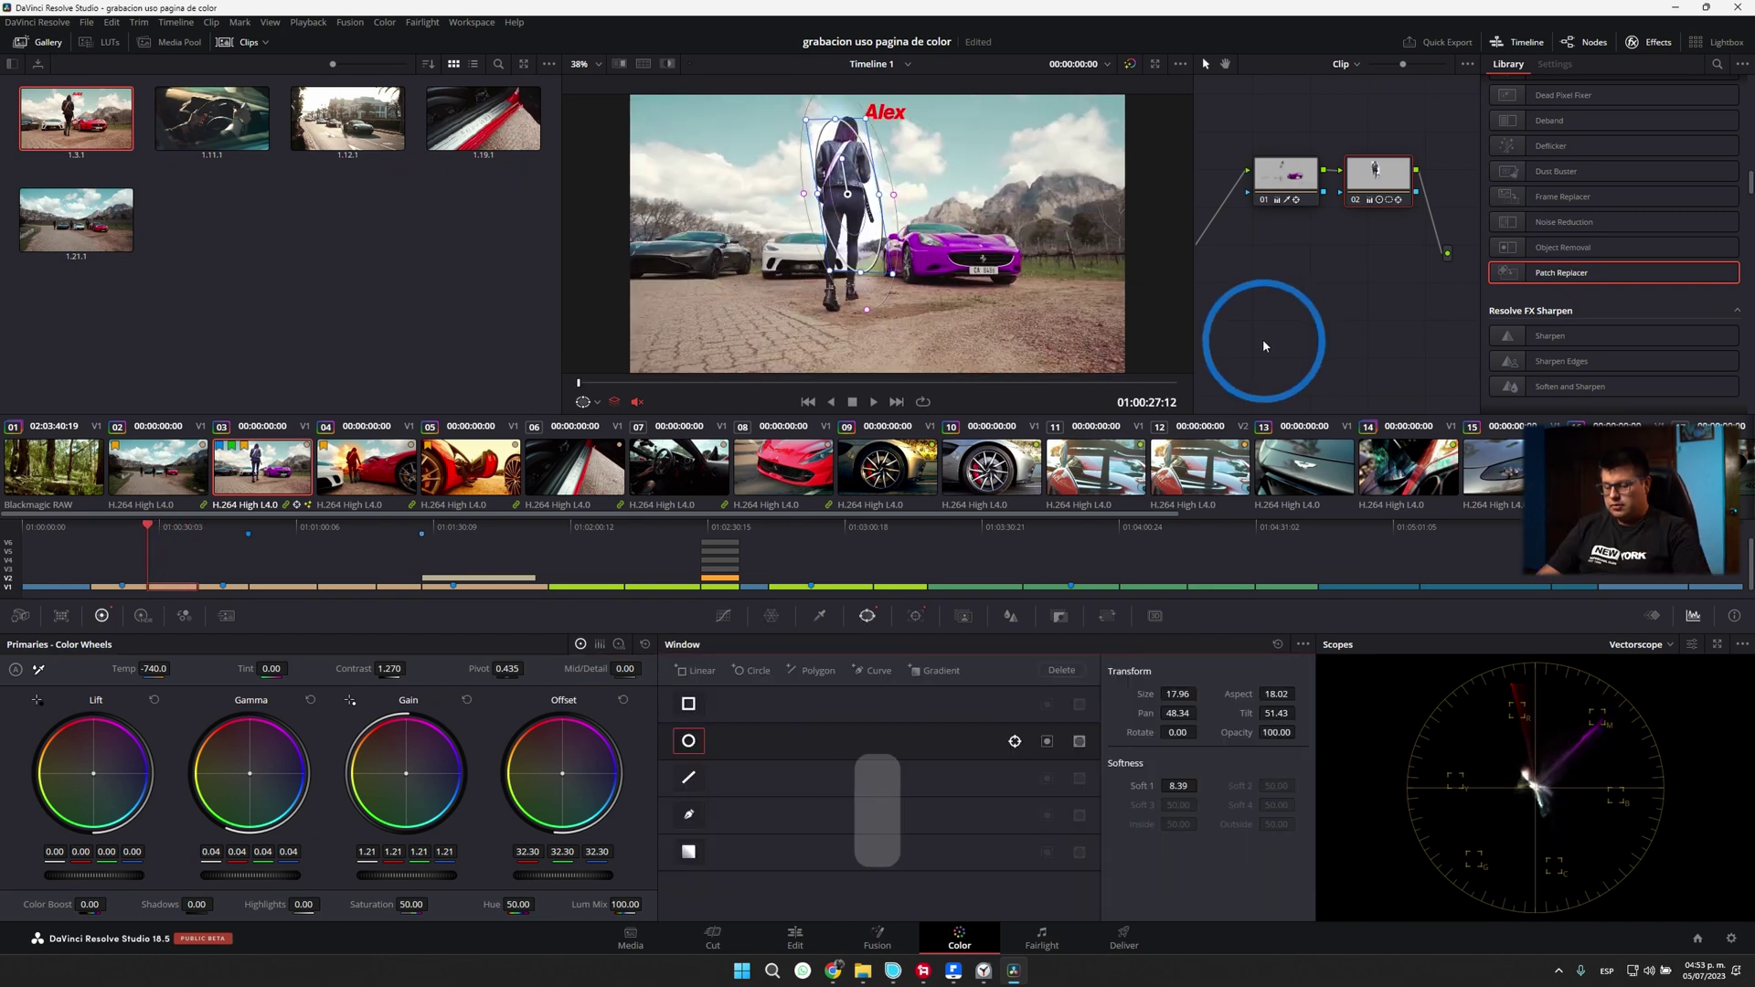
{"action": "left_click", "coordinate": [724, 403]}
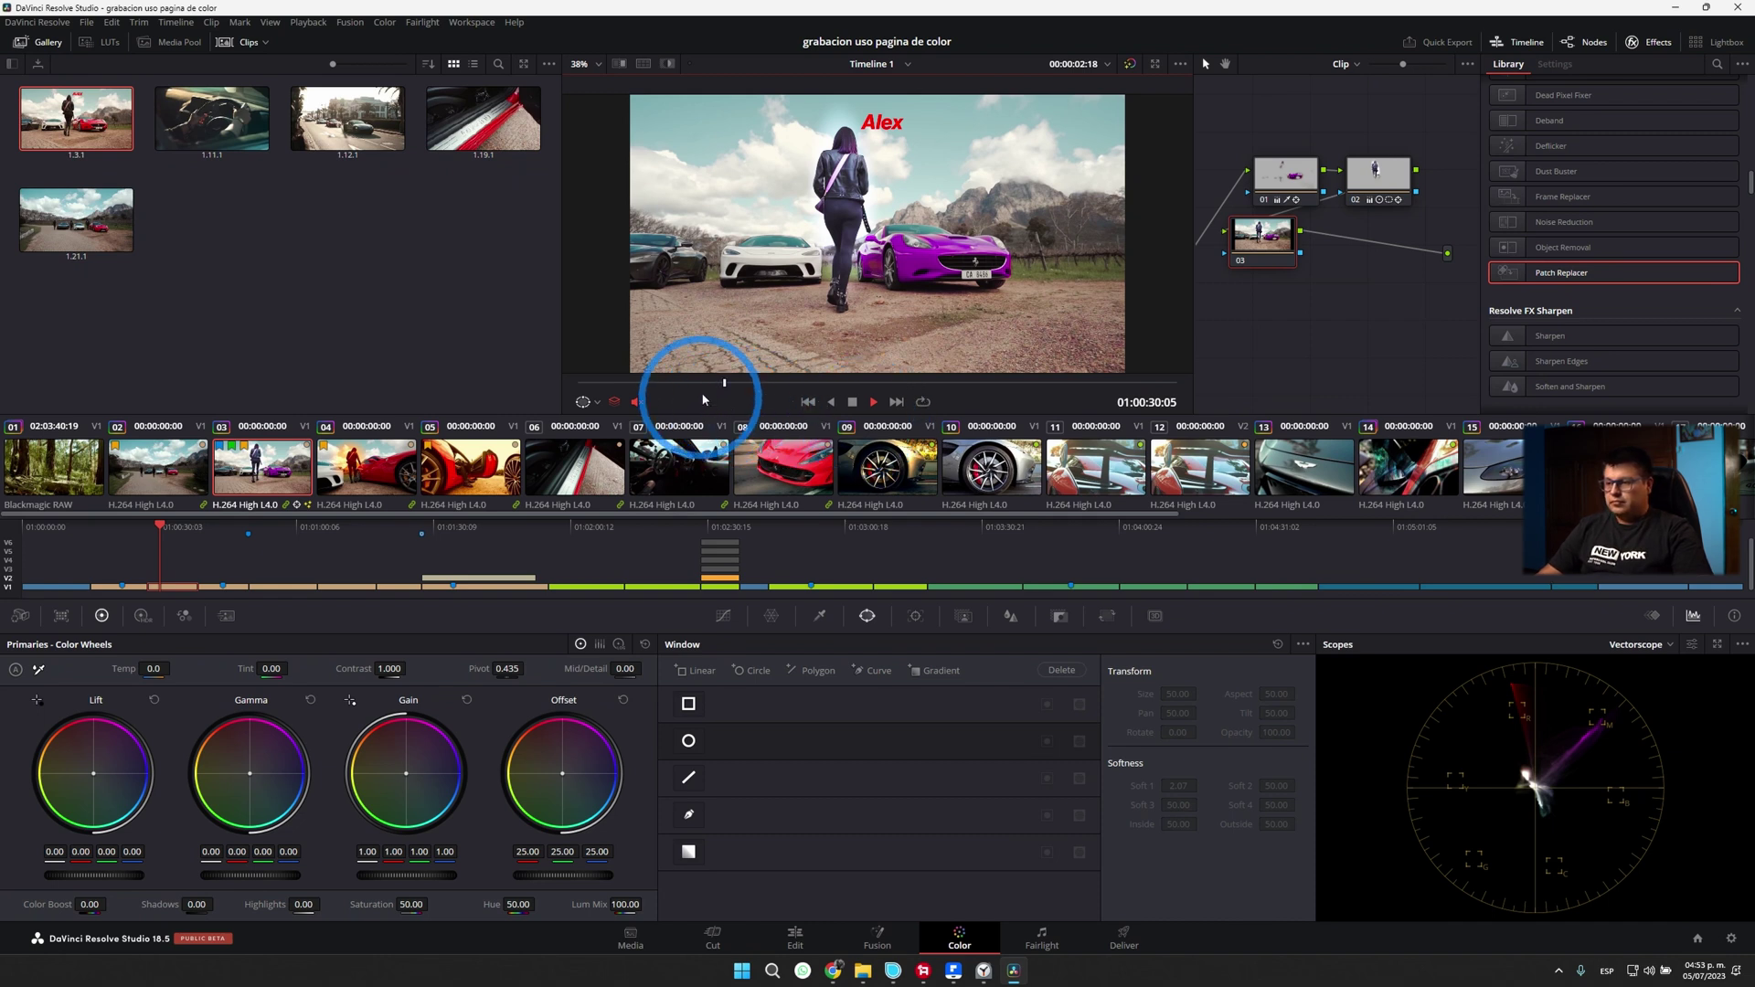
{"action": "left_click", "coordinate": [627, 382]}
{"action": "left_click", "coordinate": [873, 401]}
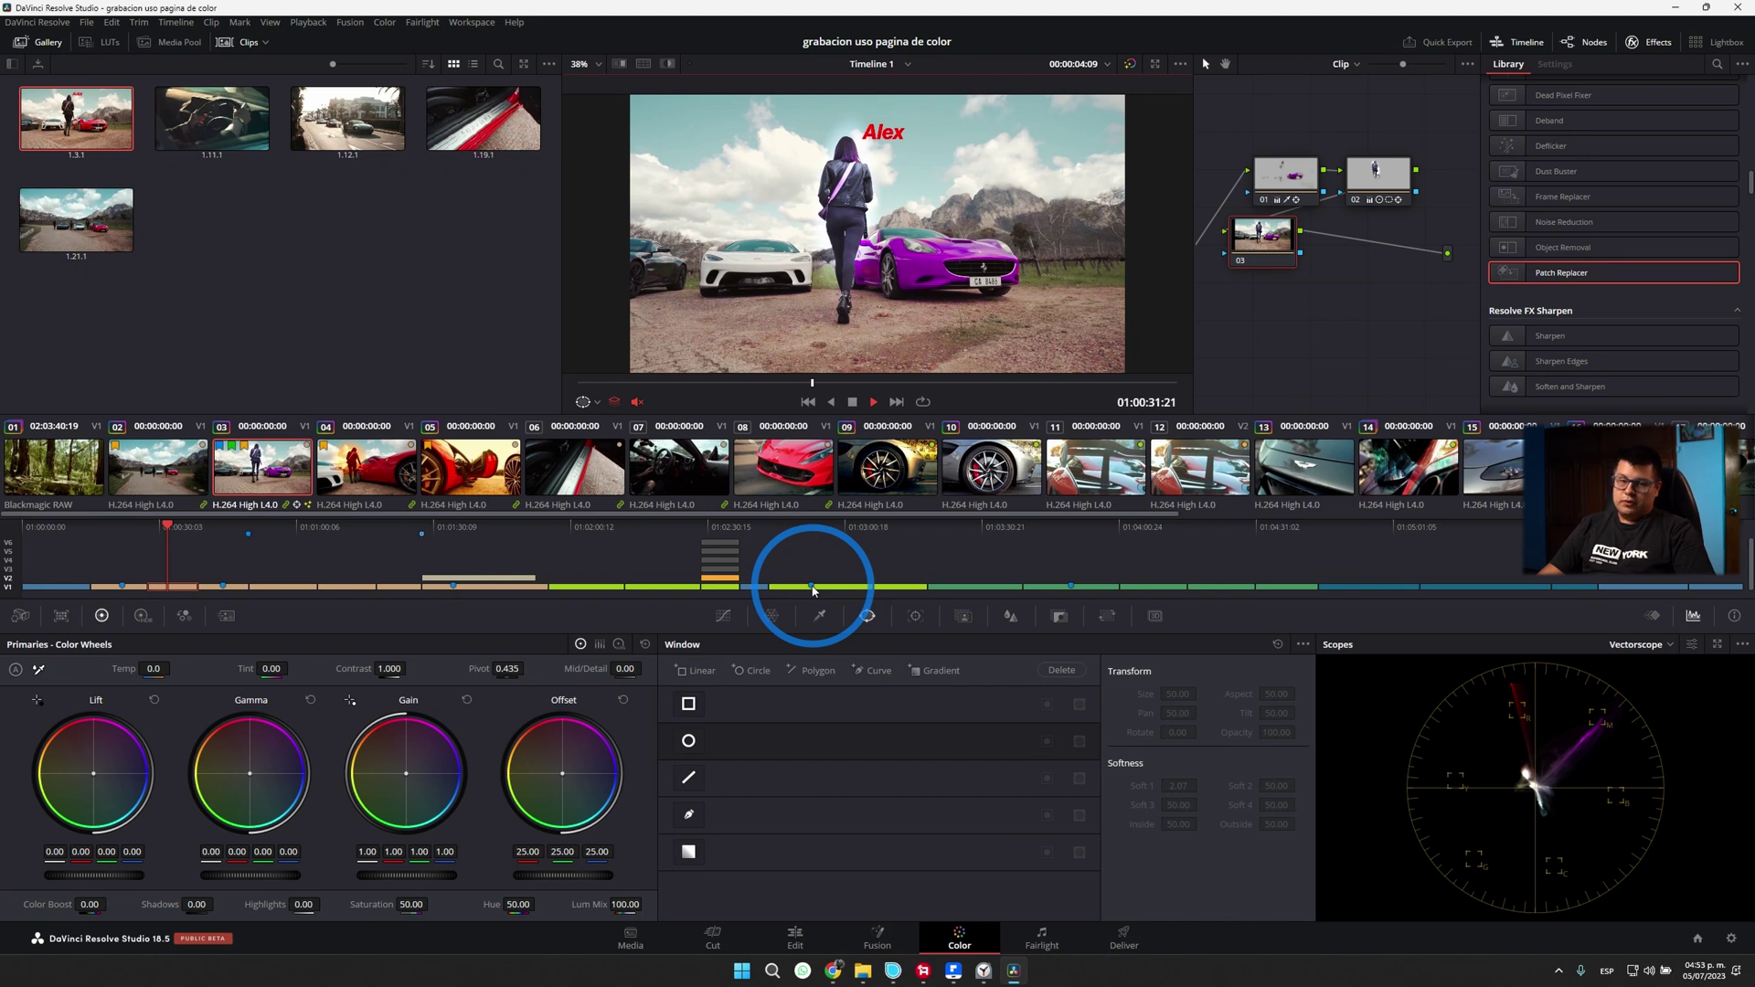
{"action": "key", "text": "shift+semicolon"}
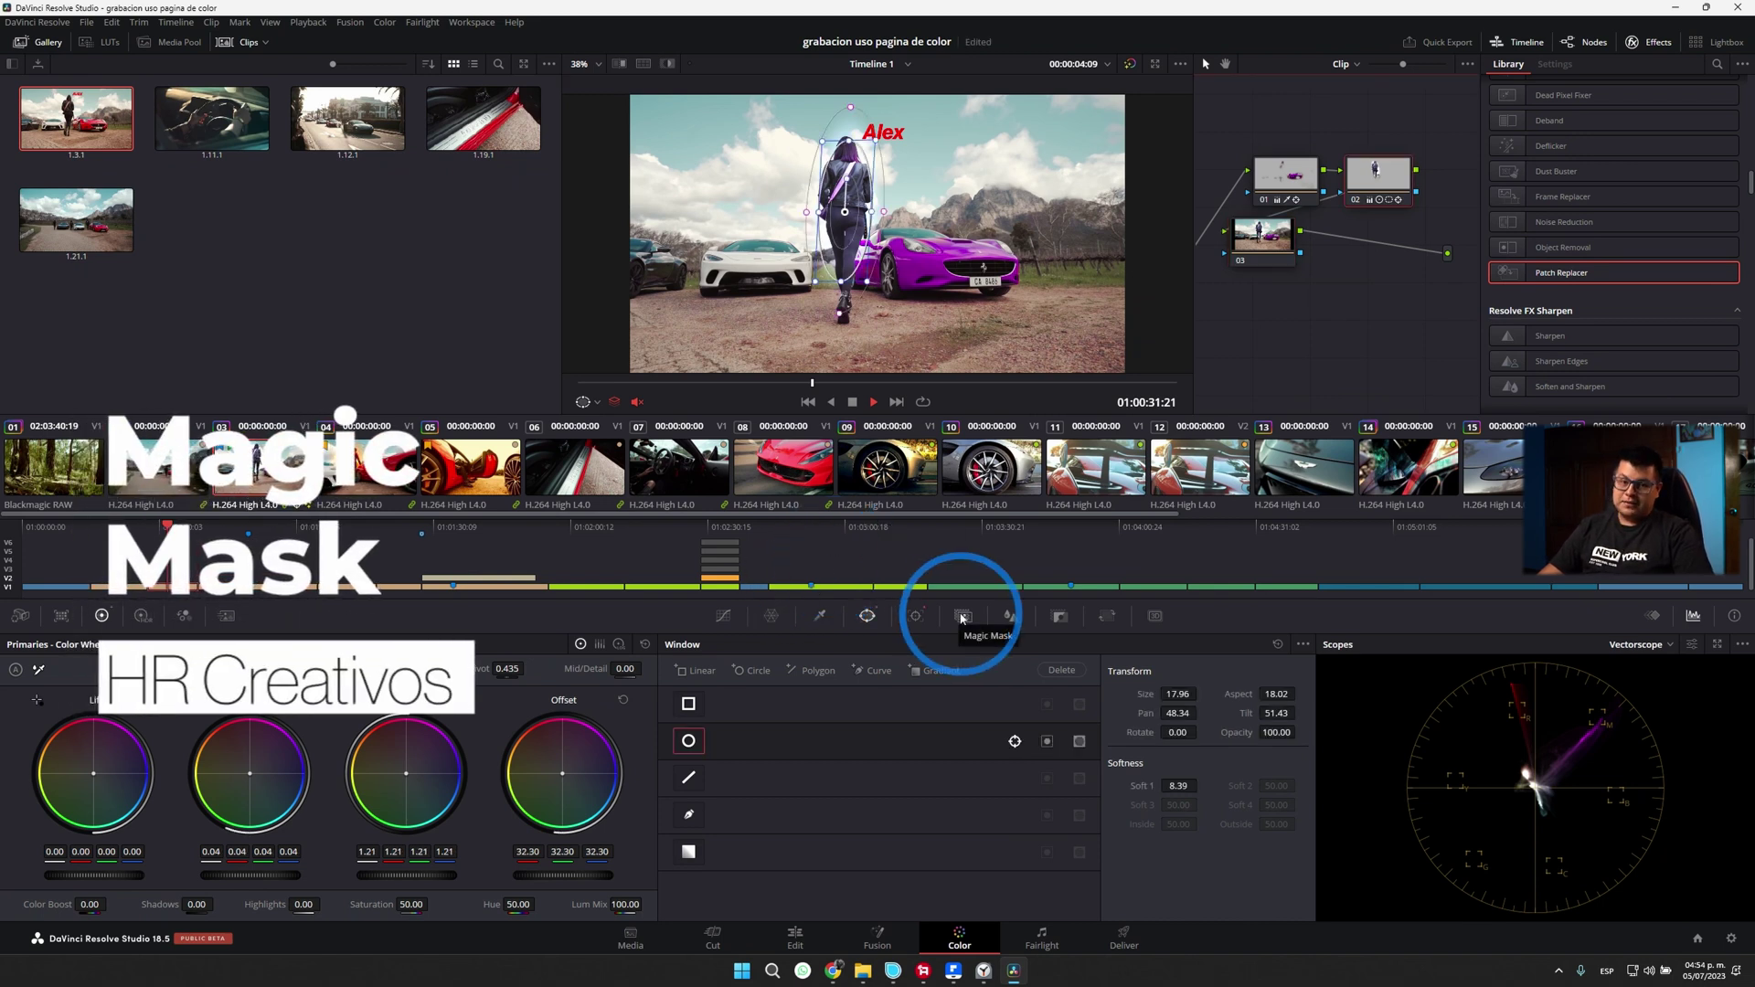
Step: Reset the grade with Ctrl+Y, stroke the woman in Magic Mask, and track the mask
{"action": "left_click", "coordinate": [962, 616]}
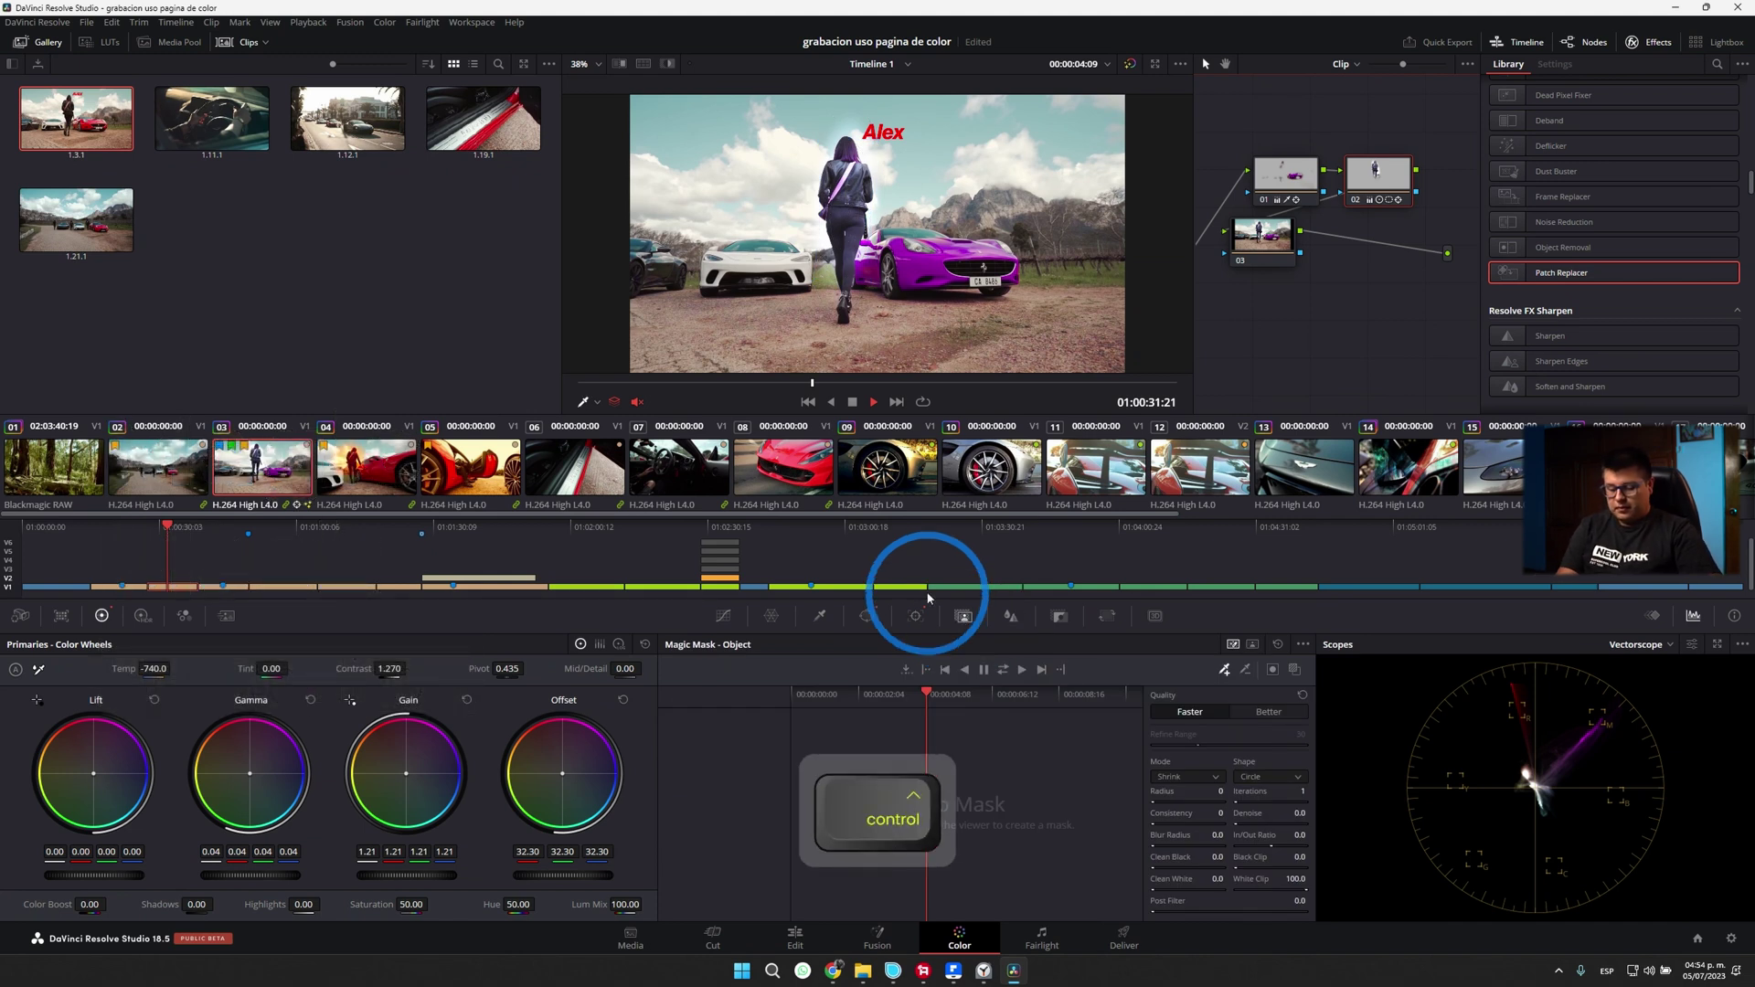
{"action": "key", "text": "ctrl+y"}
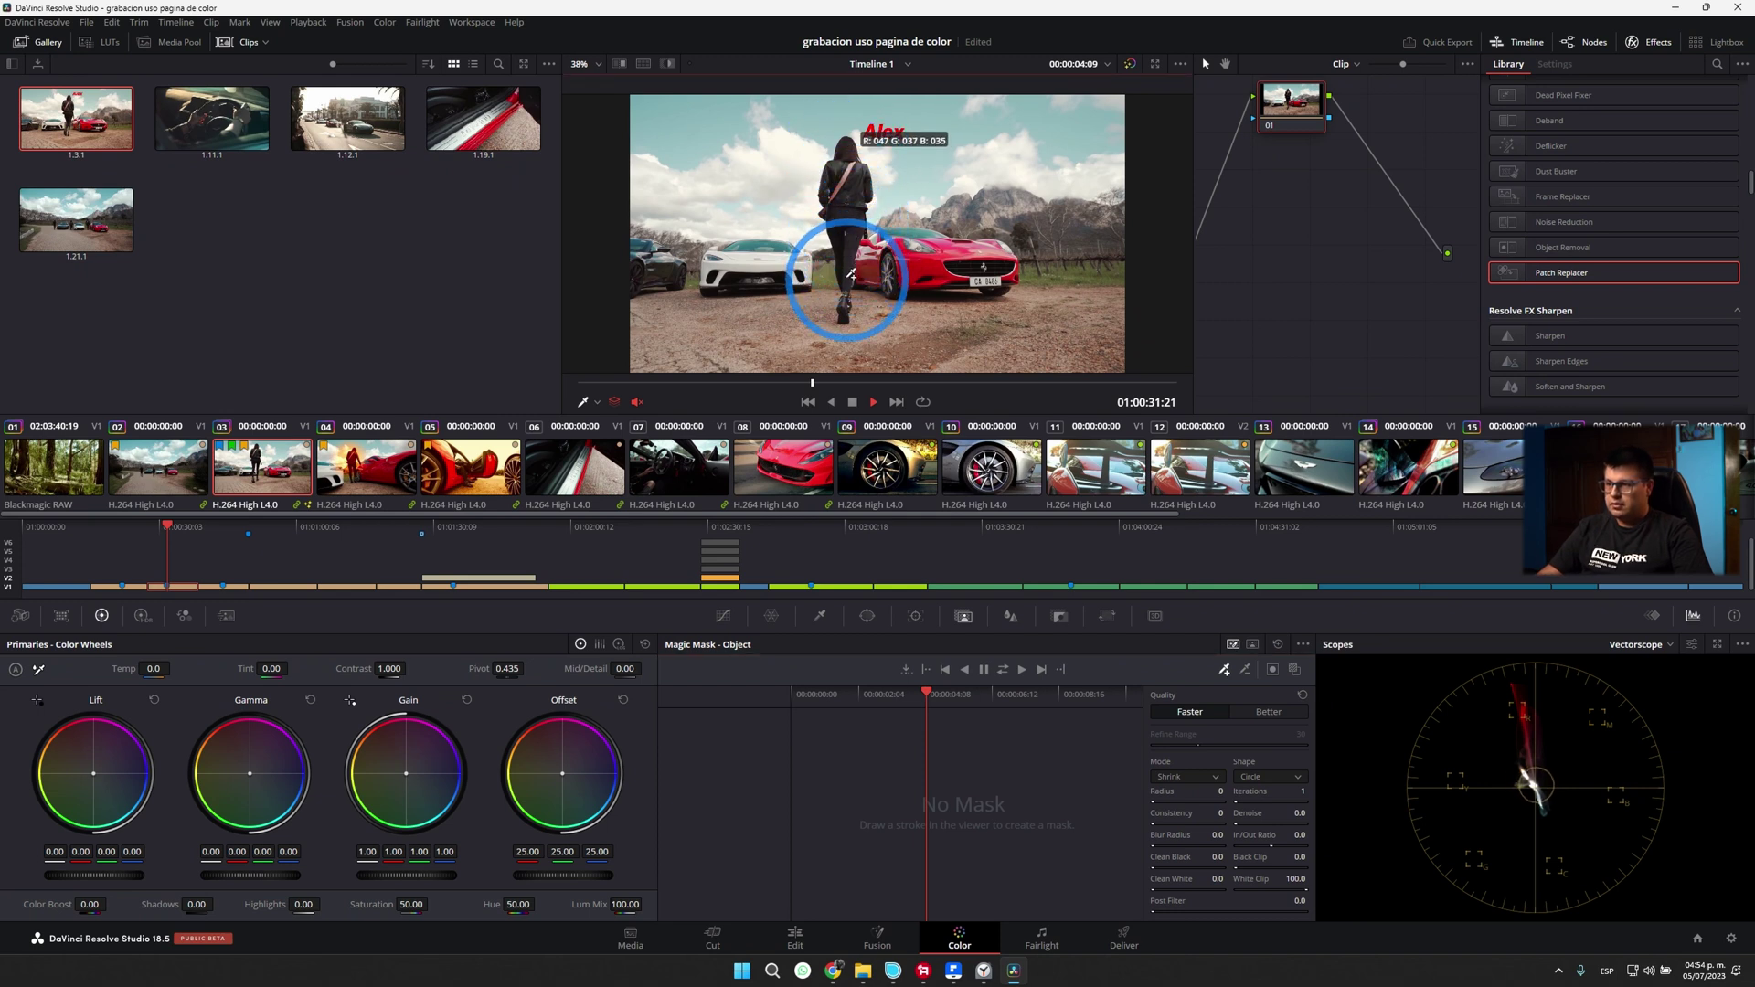
{"action": "left_click_drag", "start_coordinate": [856, 151], "coordinate": [852, 282]}
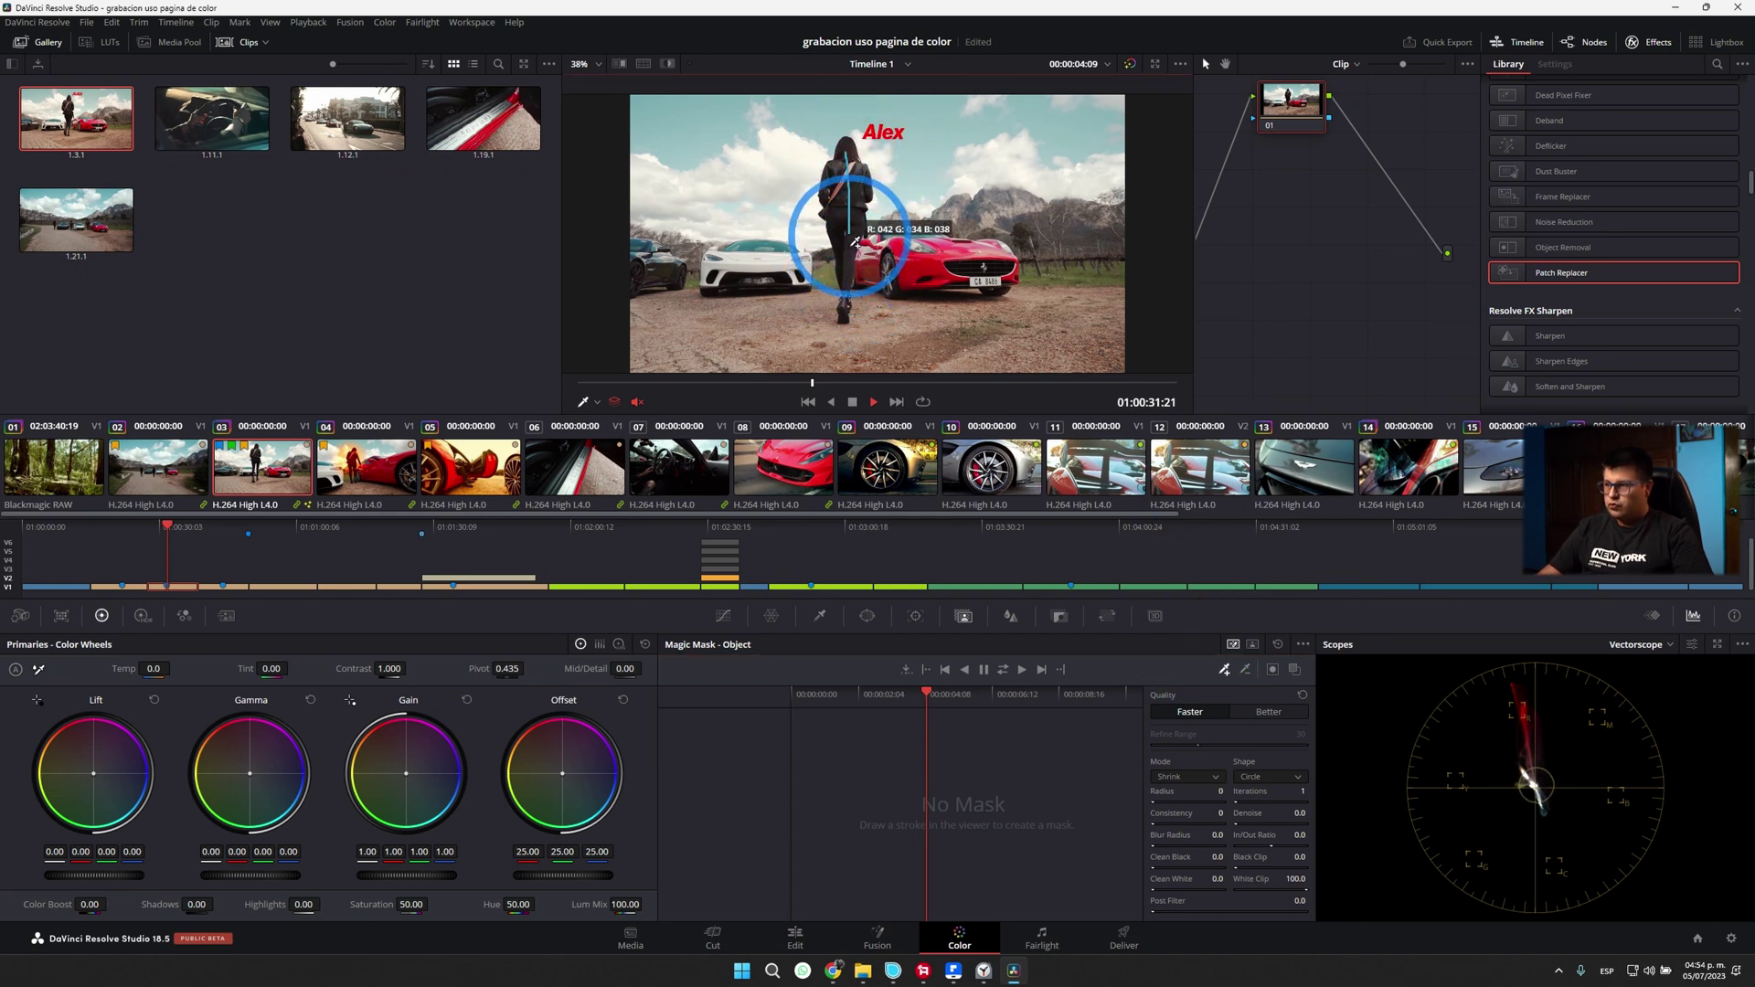
{"action": "left_click", "coordinate": [1292, 669]}
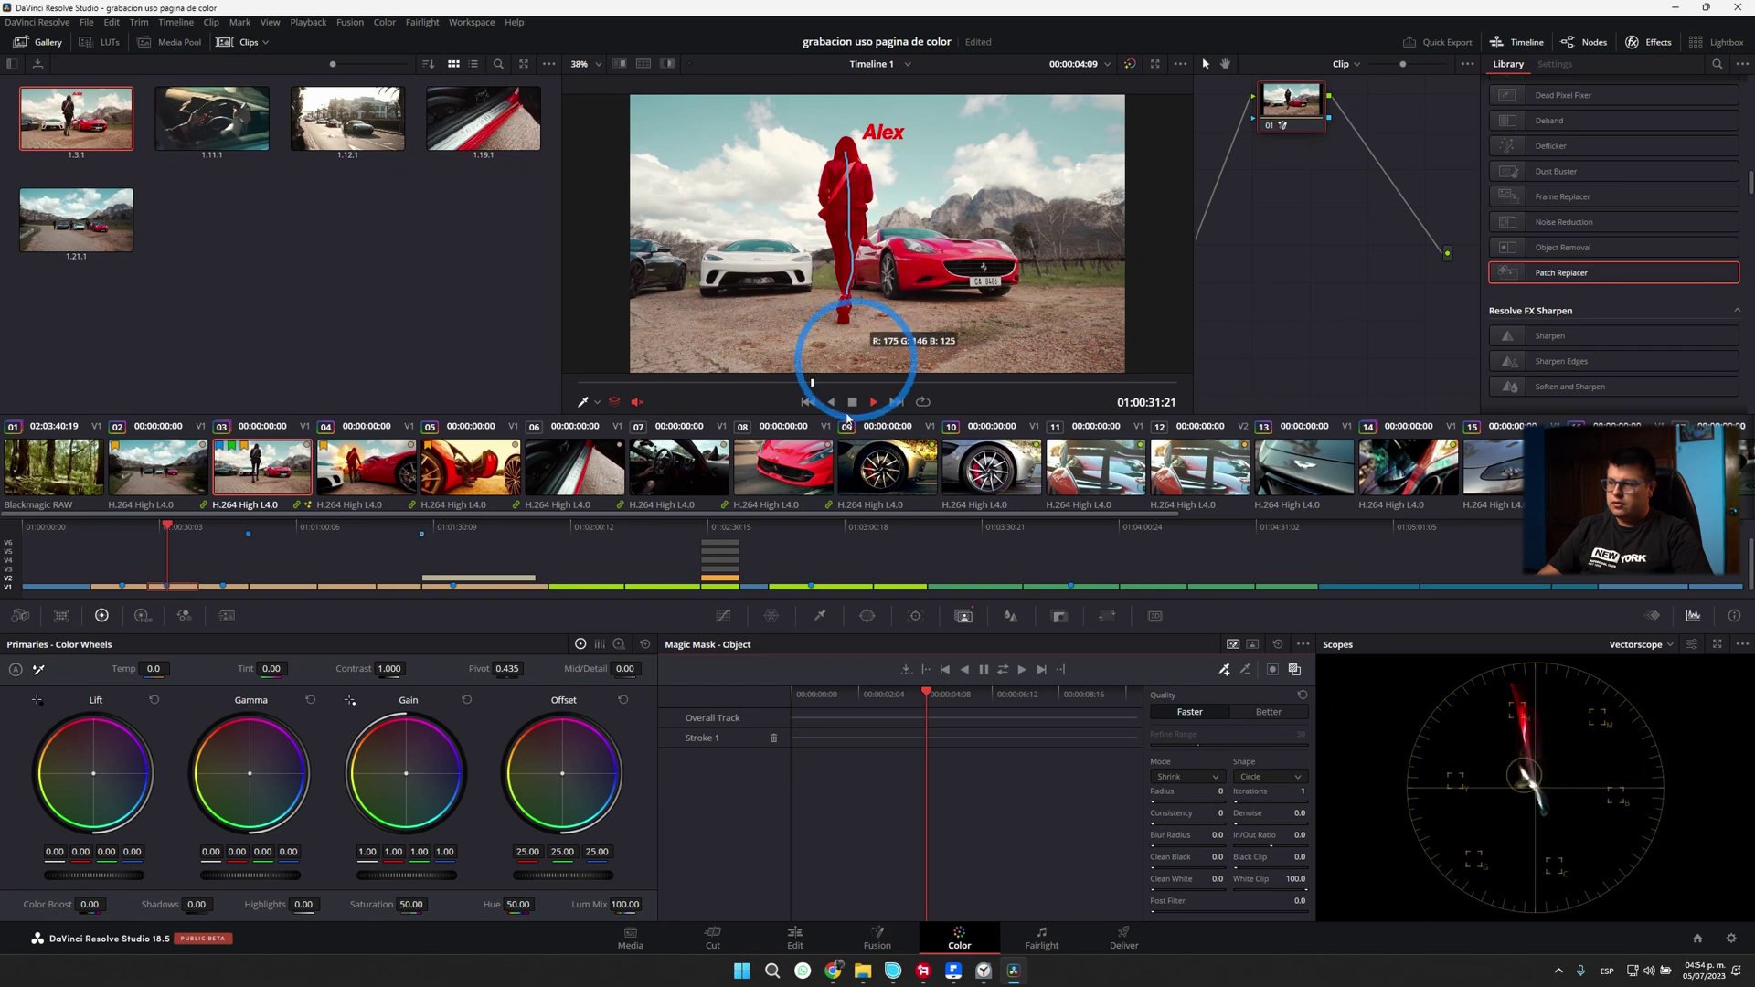
{"action": "left_click", "coordinate": [1007, 672]}
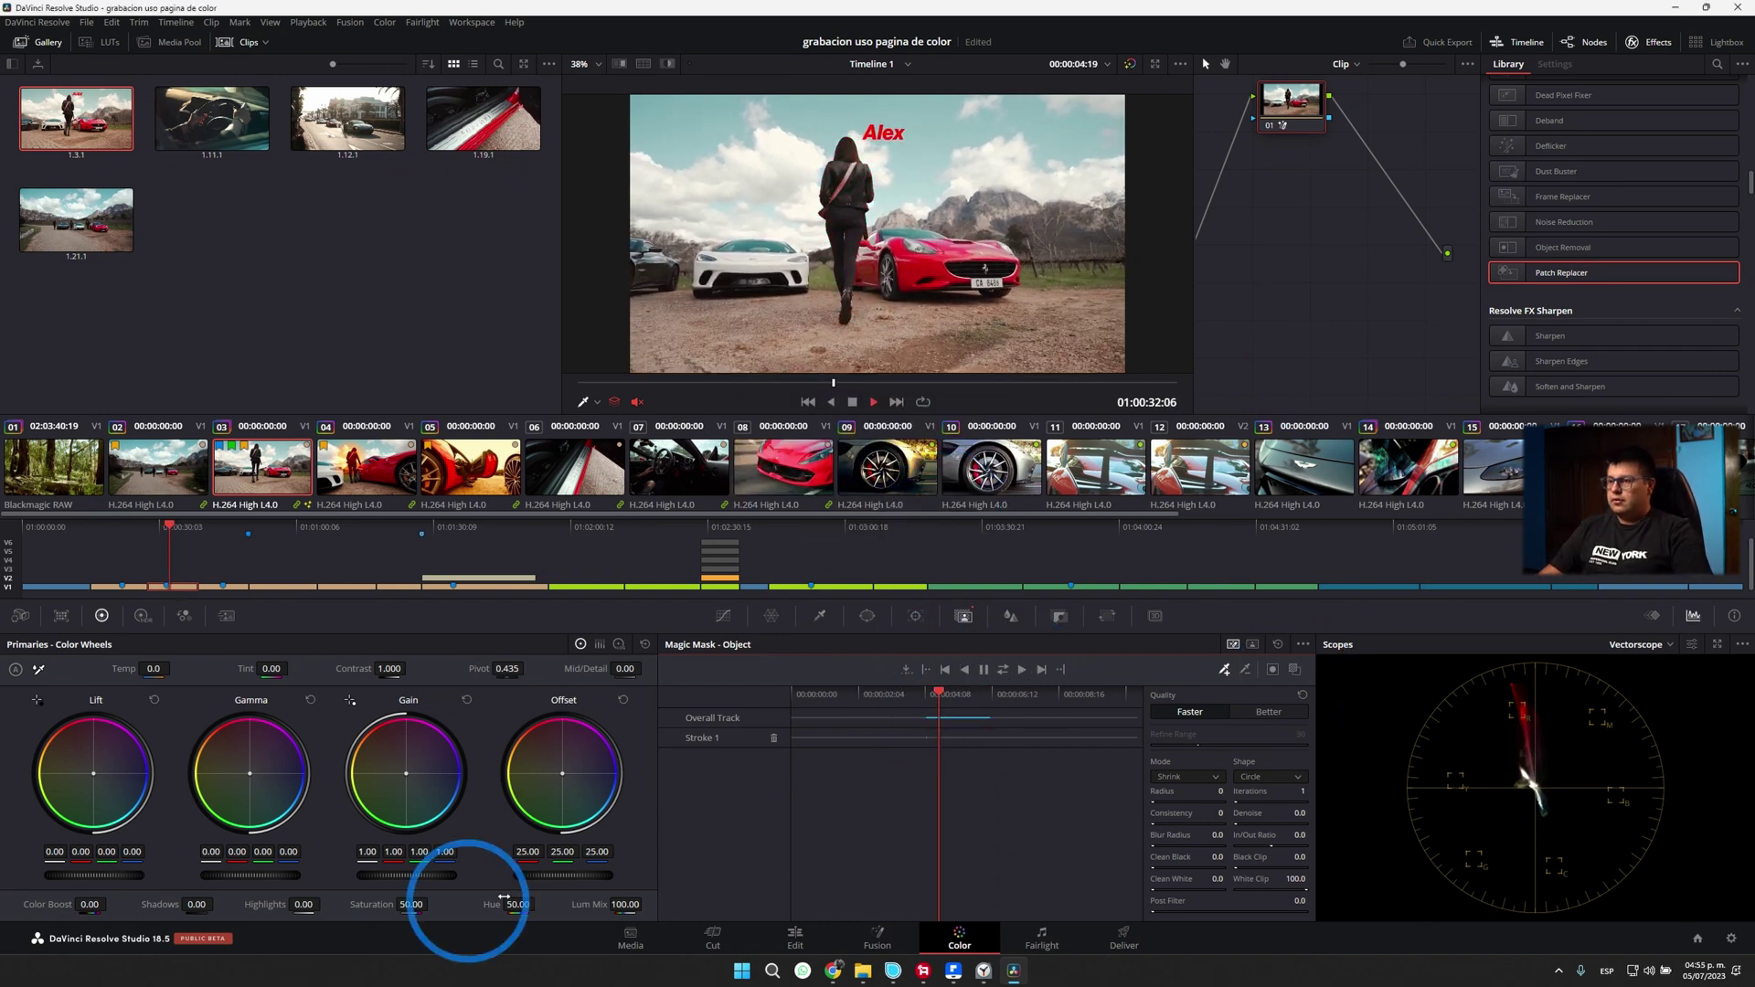
Step: Review the tracked woman mask in full-screen playback and by scrubbing the clip
{"action": "key", "text": "p"}
{"action": "key", "text": "space"}
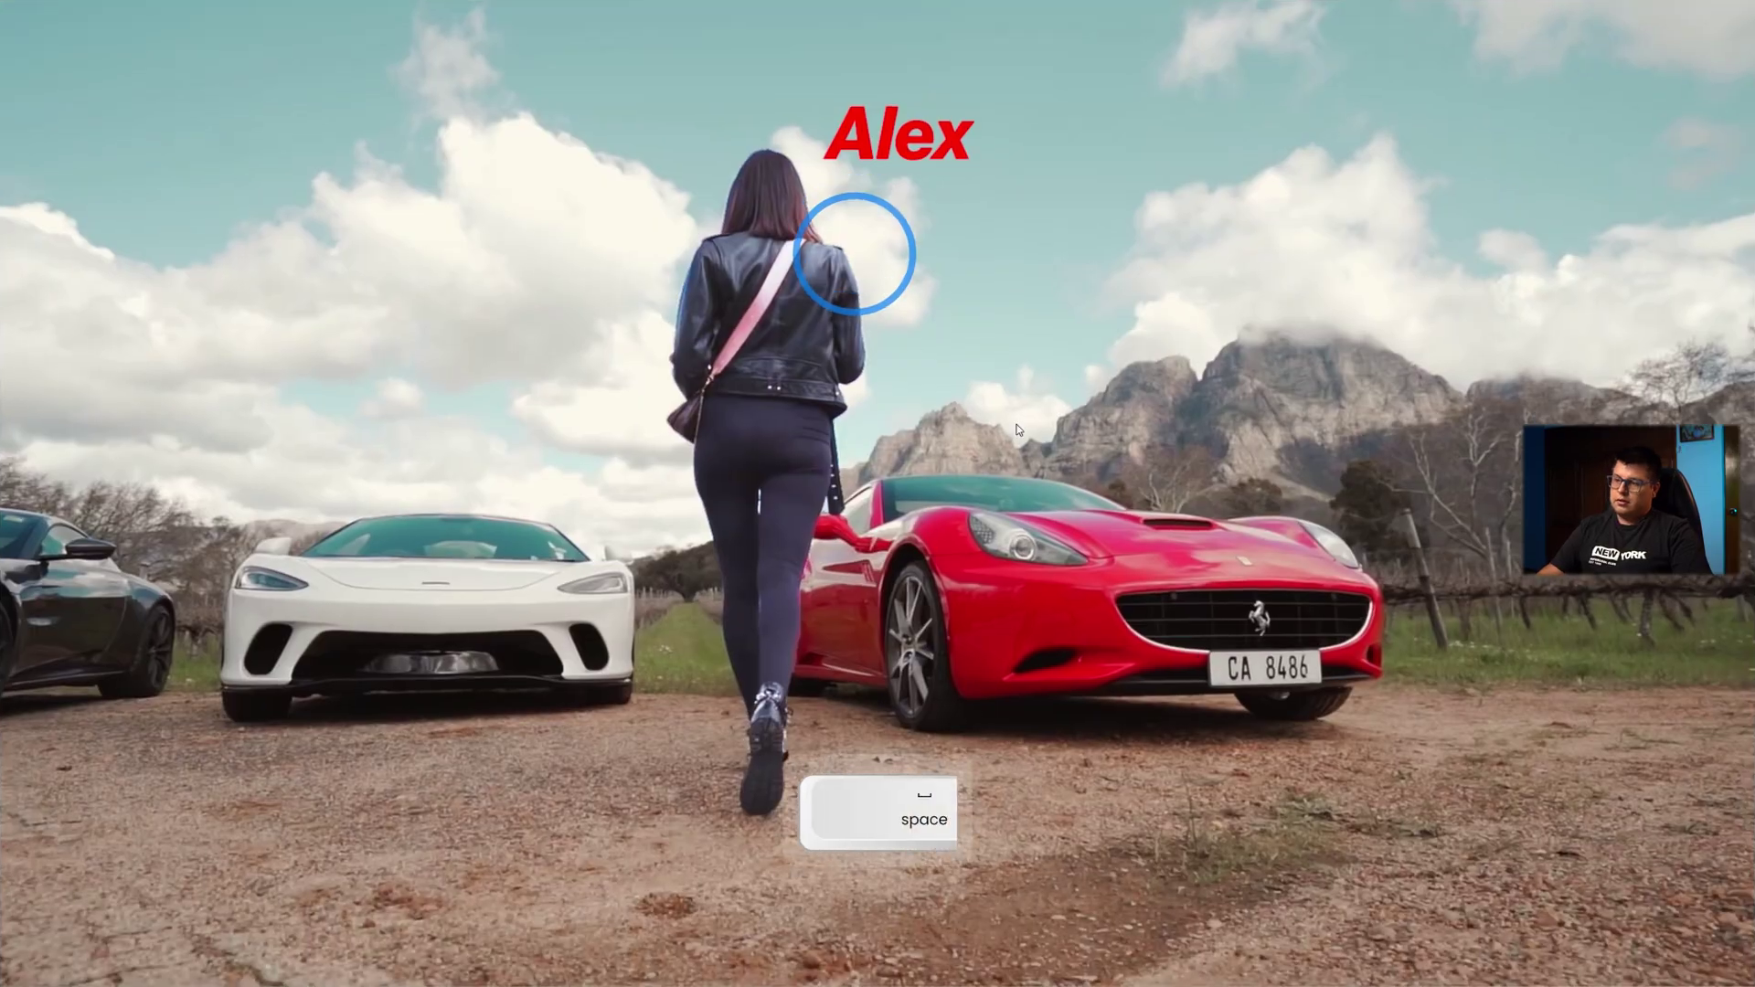
{"action": "key", "text": "p"}
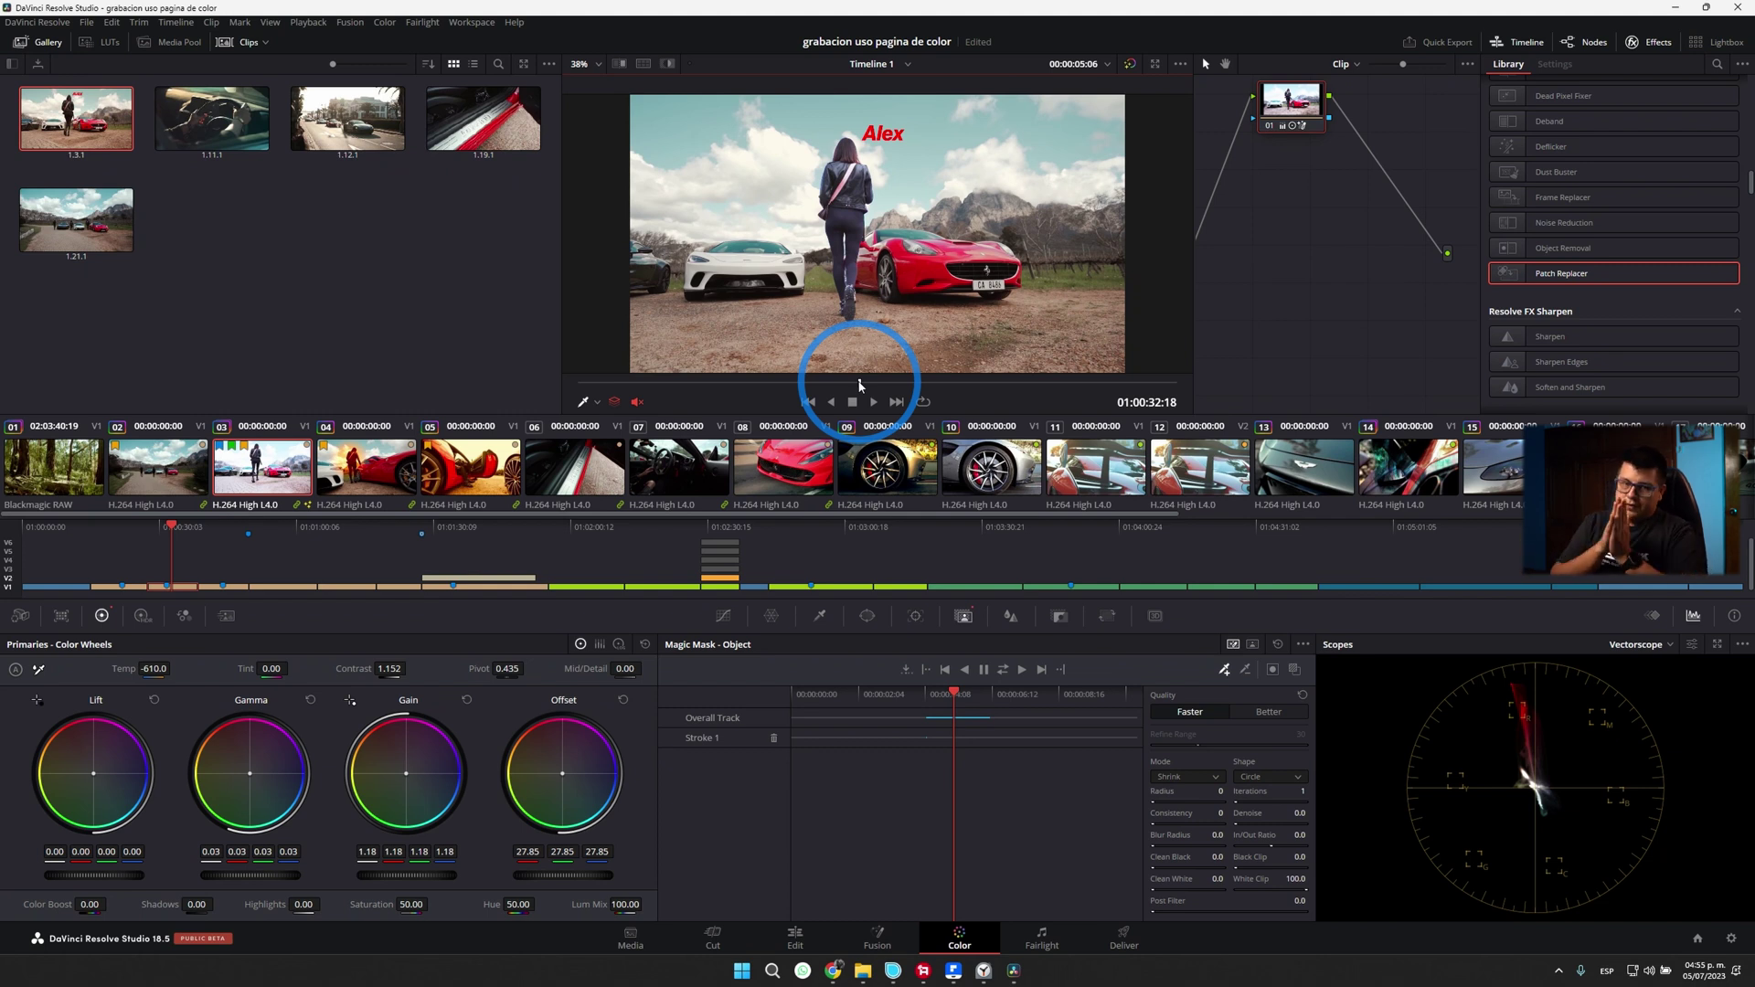
{"action": "mouse_move", "coordinate": [860, 385]}
{"action": "left_mouse_down"}
{"action": "mouse_move", "coordinate": [819, 400]}
{"action": "mouse_move", "coordinate": [843, 399]}
{"action": "left_mouse_up"}
{"action": "left_click", "coordinate": [1010, 617]}
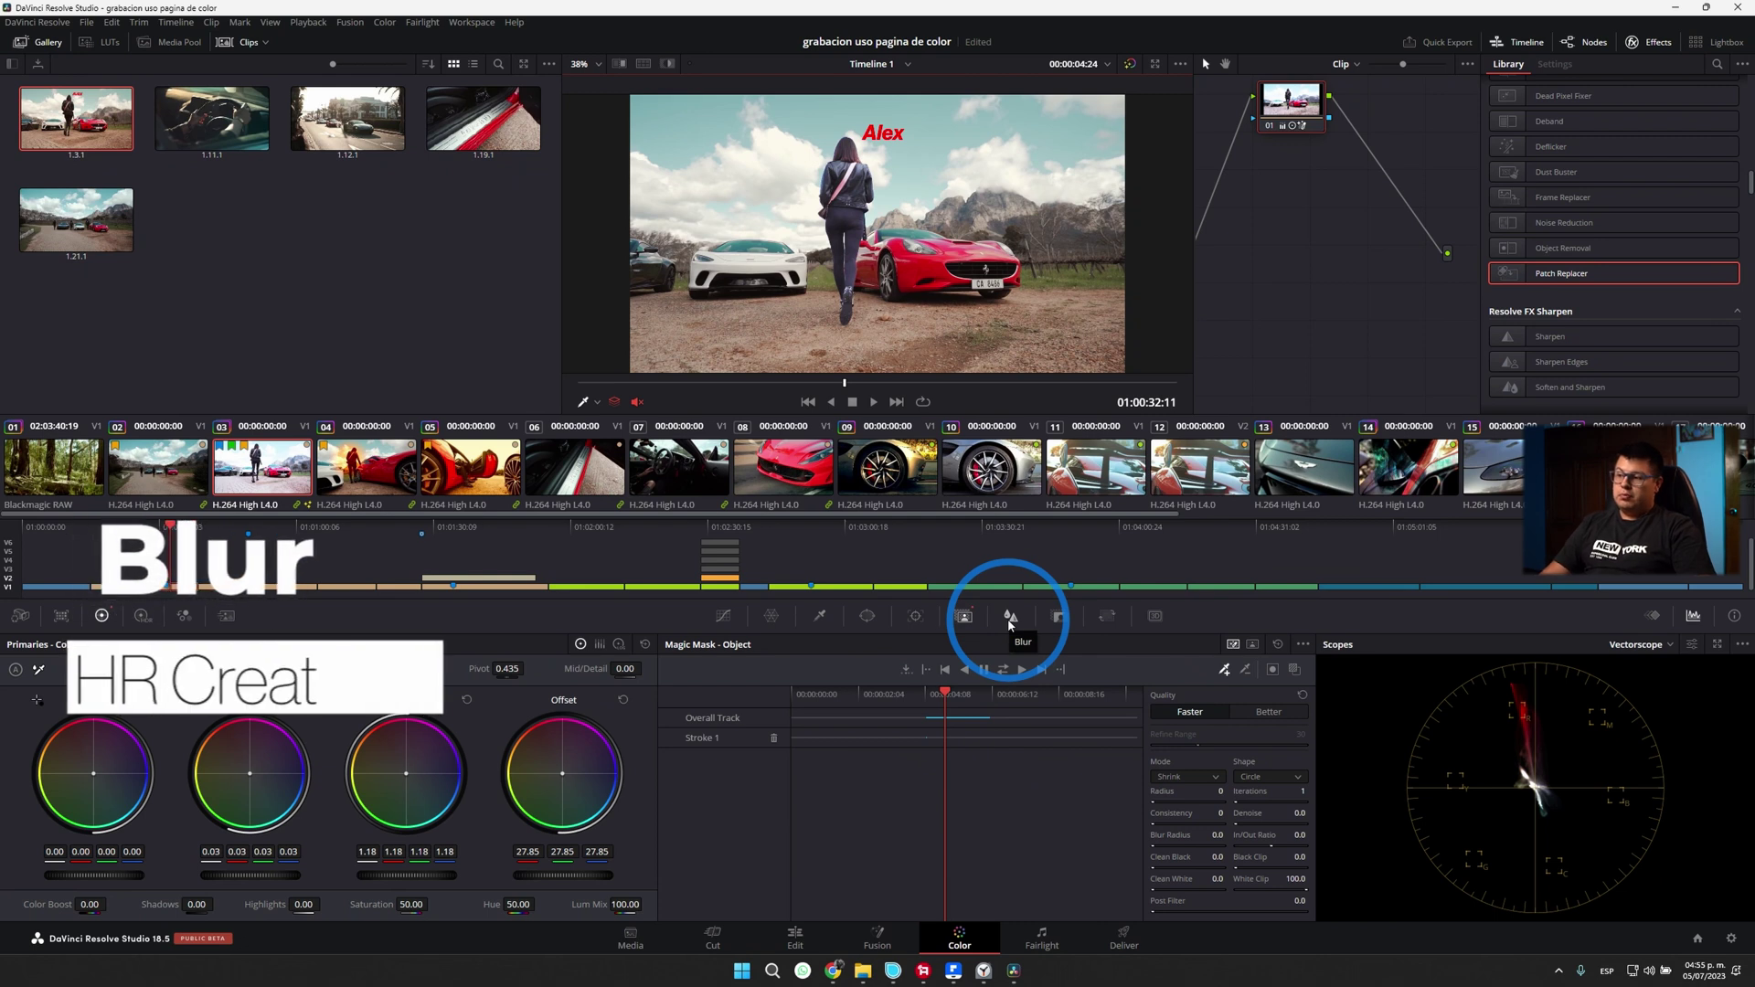
Step: Blur the masked woman with Radius 0.89 and H/V Ratio 0.94, then view her matte in Key
{"action": "left_click", "coordinate": [1010, 622]}
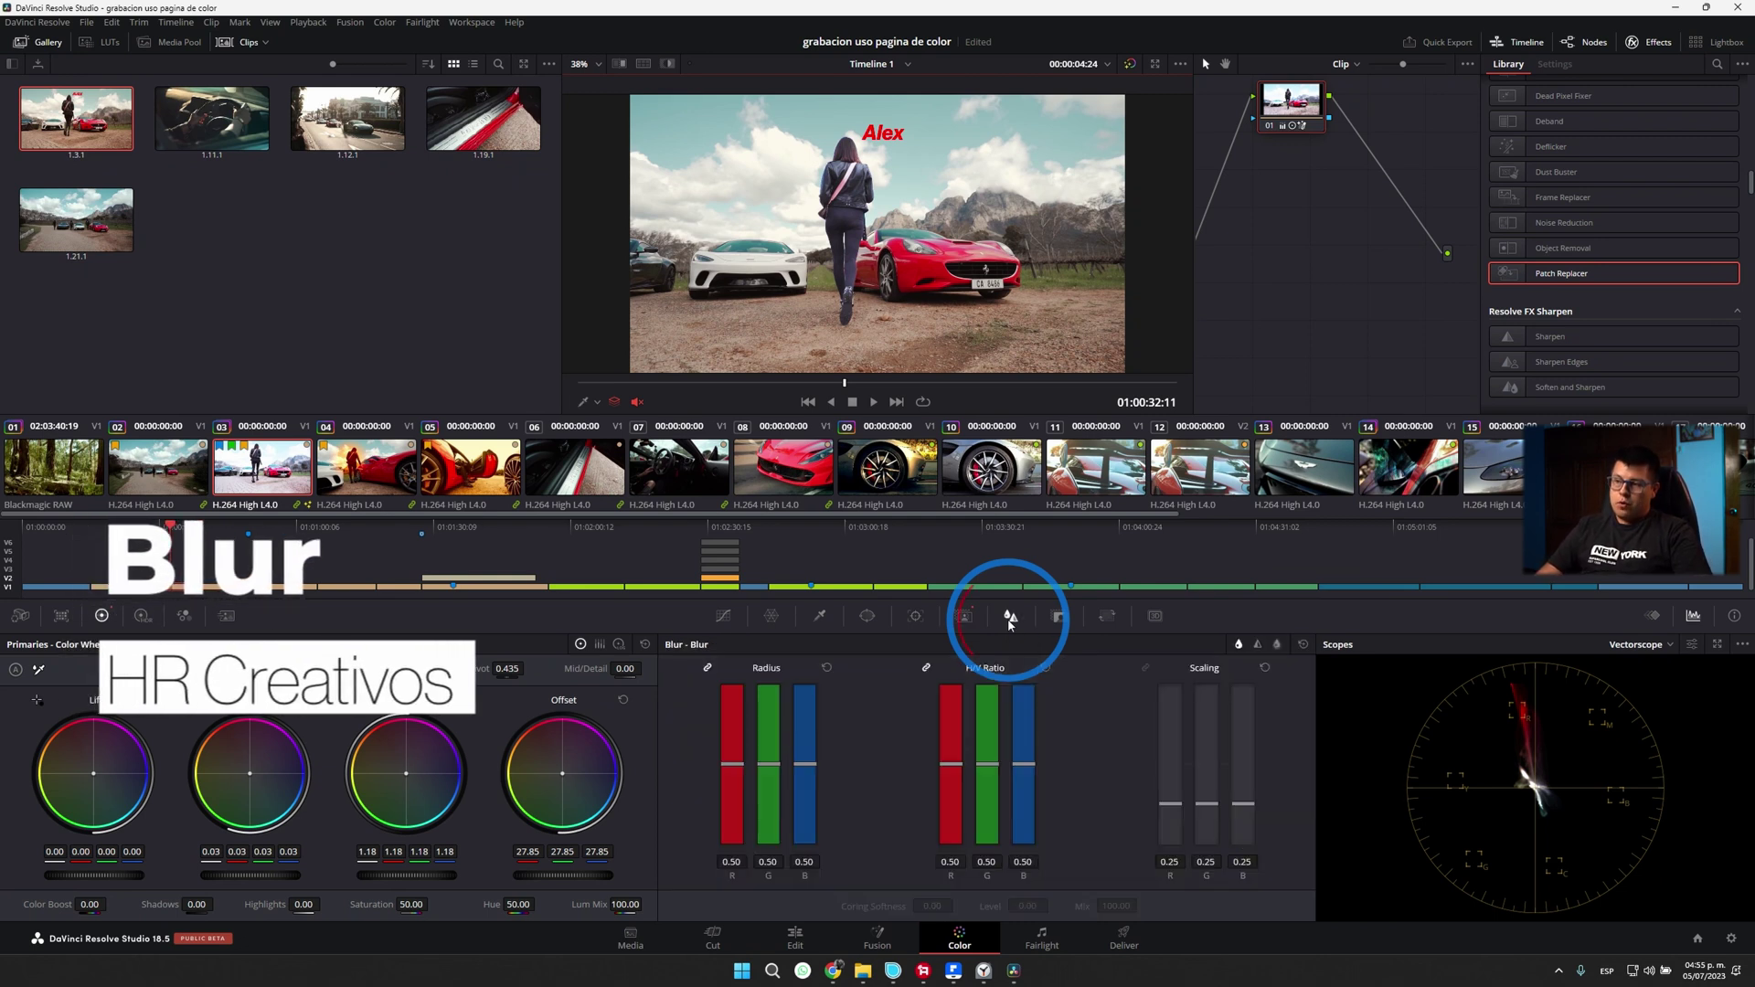
{"action": "left_click_drag", "start_coordinate": [768, 764], "coordinate": [768, 743]}
{"action": "mouse_move", "coordinate": [766, 820]}
{"action": "left_mouse_down"}
{"action": "mouse_move", "coordinate": [780, 692]}
{"action": "mouse_move", "coordinate": [778, 713]}
{"action": "left_mouse_up"}
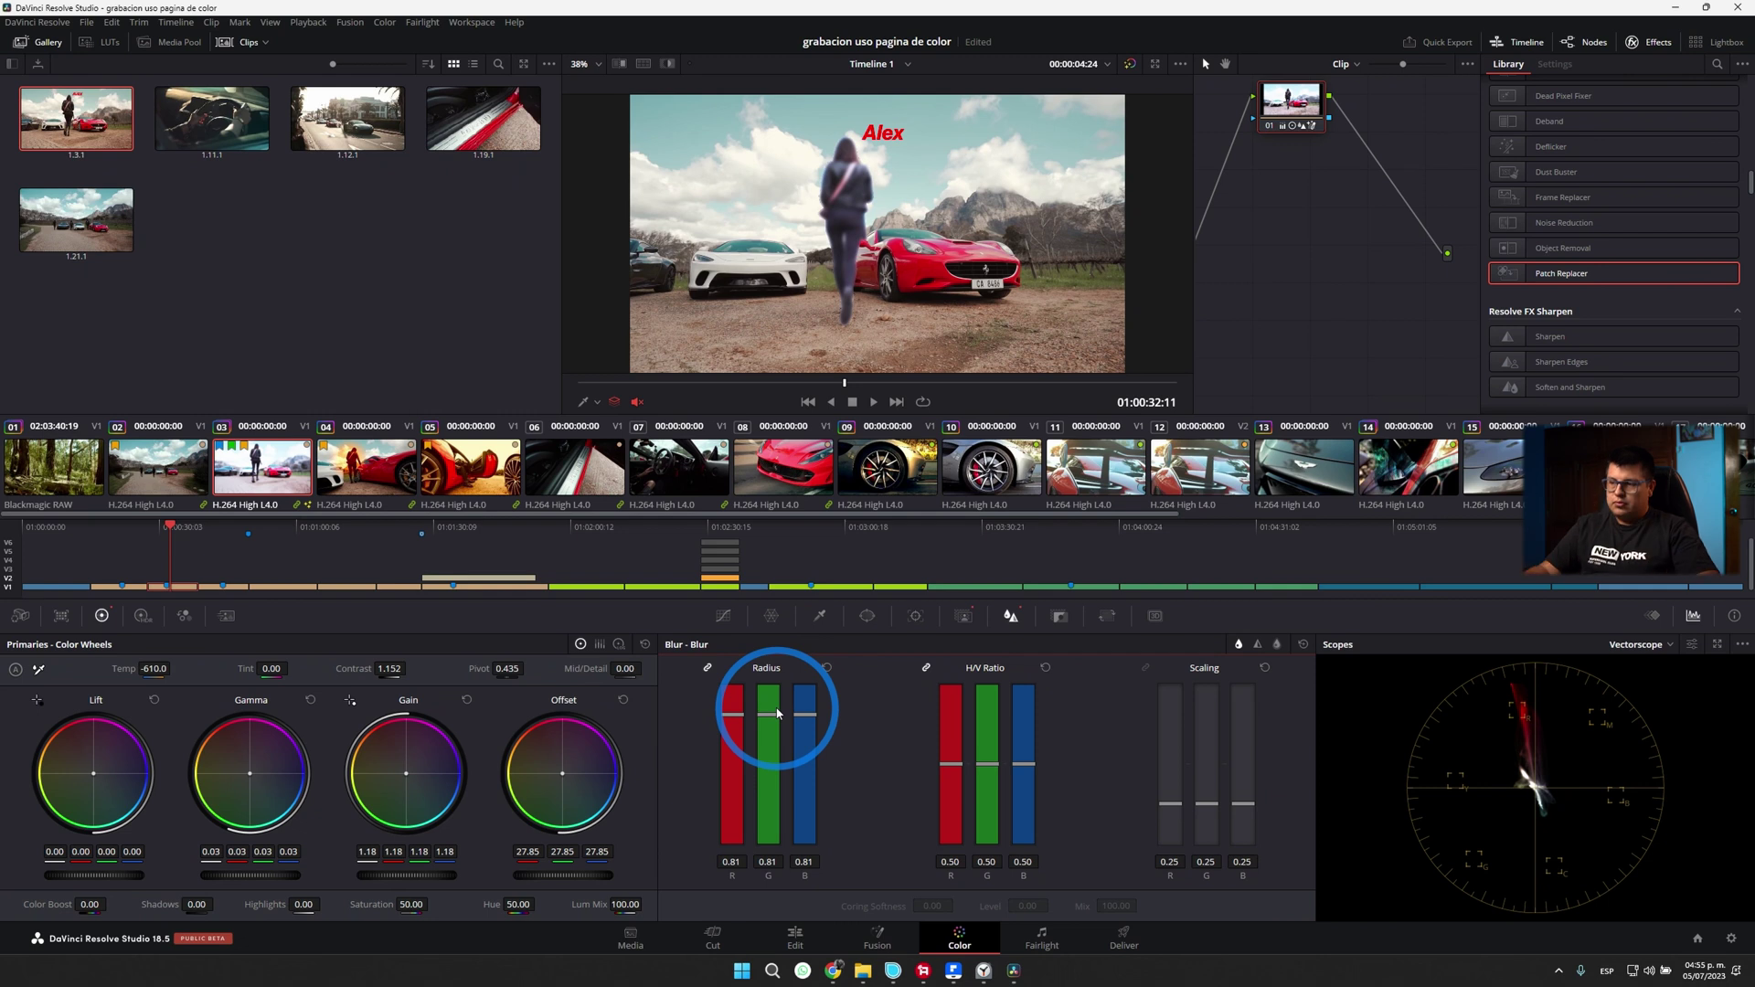
{"action": "left_click_drag", "start_coordinate": [987, 763], "coordinate": [987, 737]}
{"action": "left_click_drag", "start_coordinate": [771, 715], "coordinate": [772, 684]}
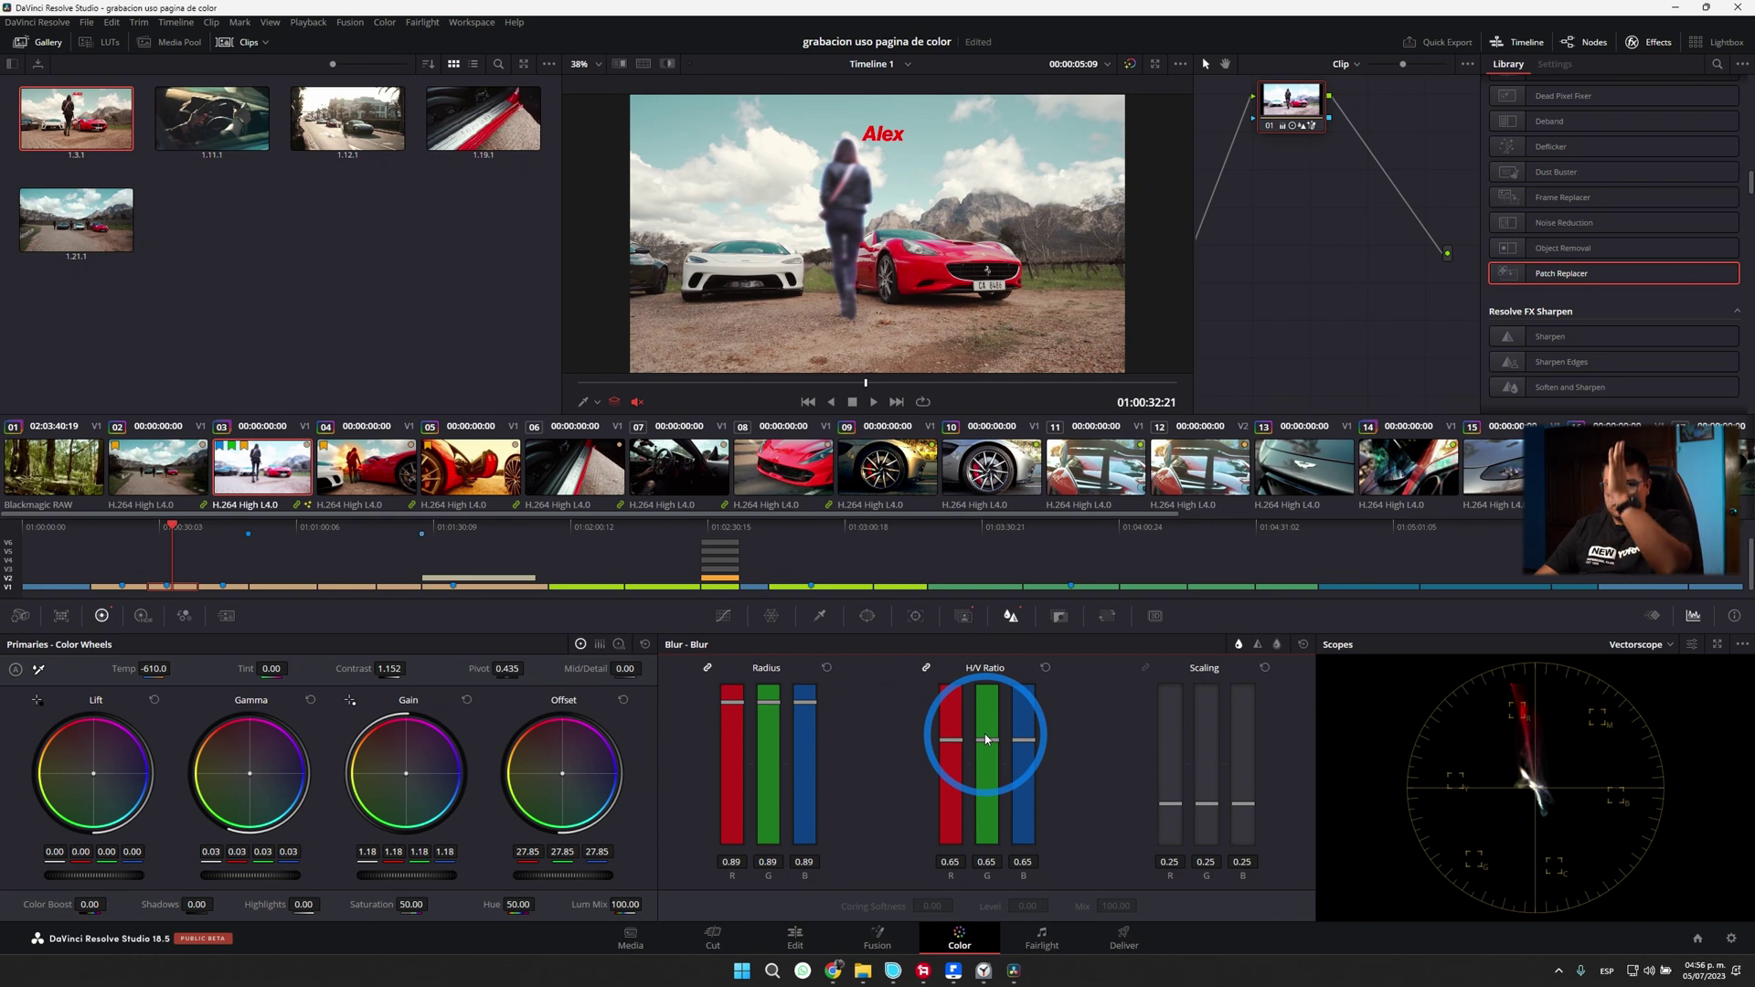
{"action": "mouse_move", "coordinate": [985, 744]}
{"action": "left_mouse_down"}
{"action": "mouse_move", "coordinate": [987, 660]}
{"action": "mouse_move", "coordinate": [991, 839]}
{"action": "left_mouse_up"}
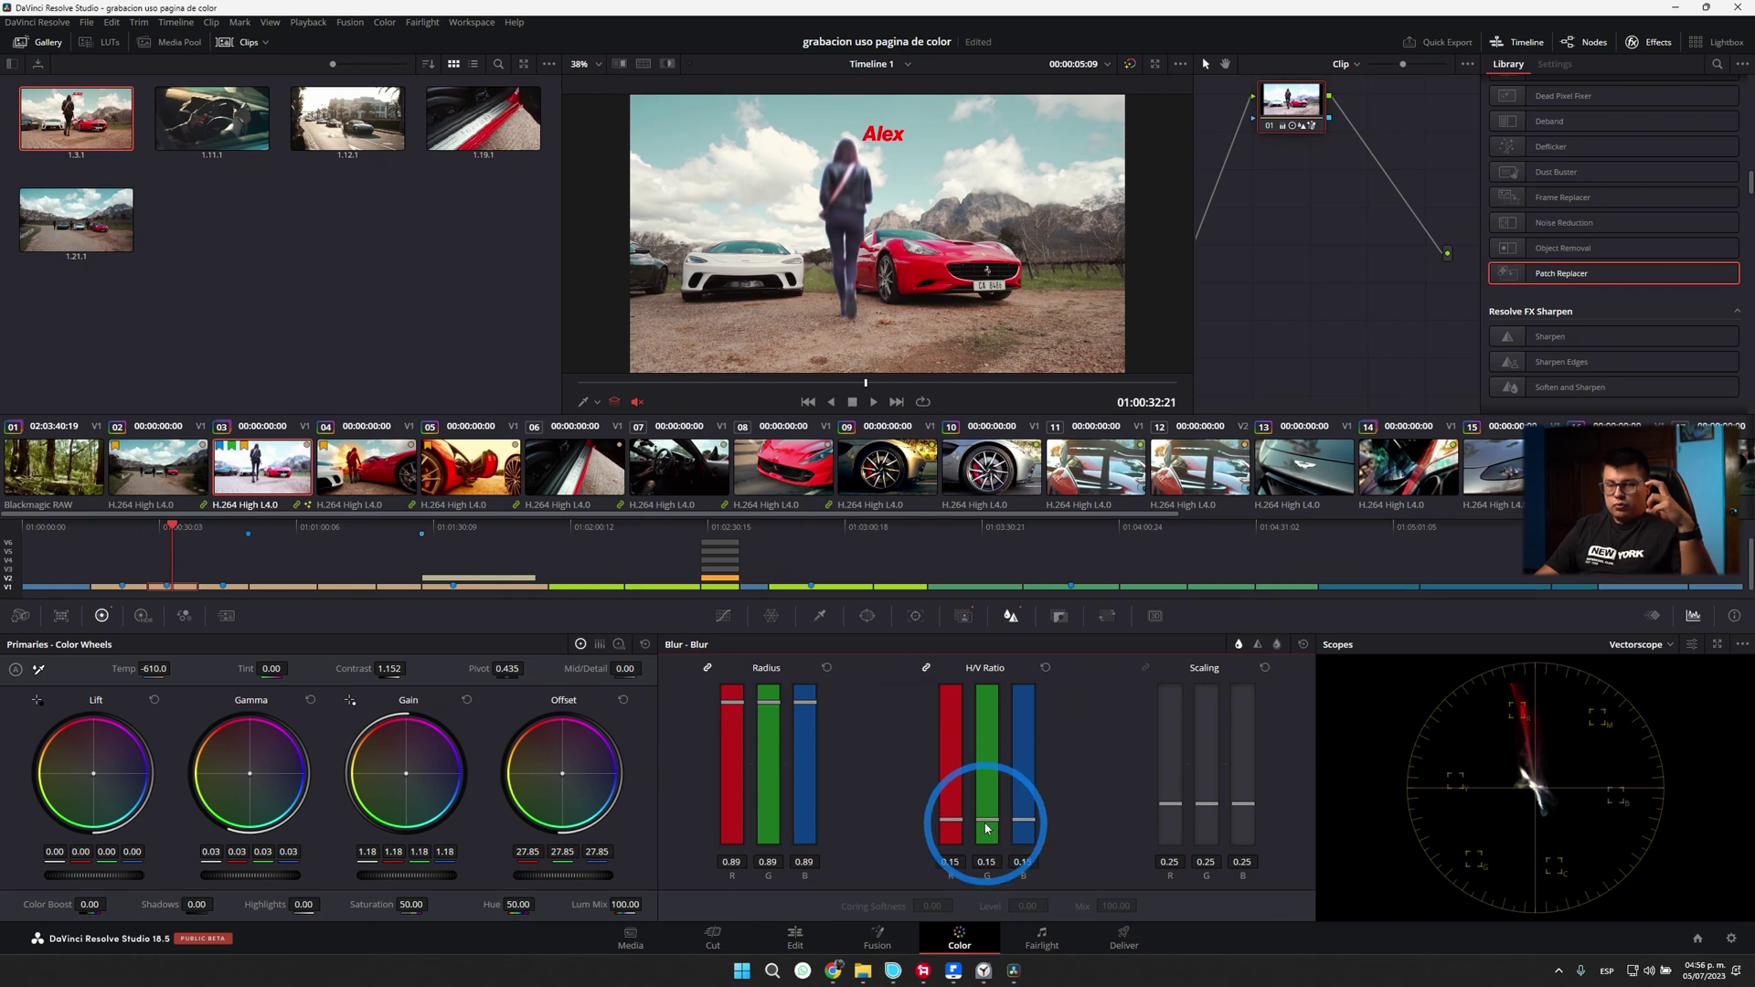
{"action": "left_click_drag", "start_coordinate": [985, 828], "coordinate": [975, 819]}
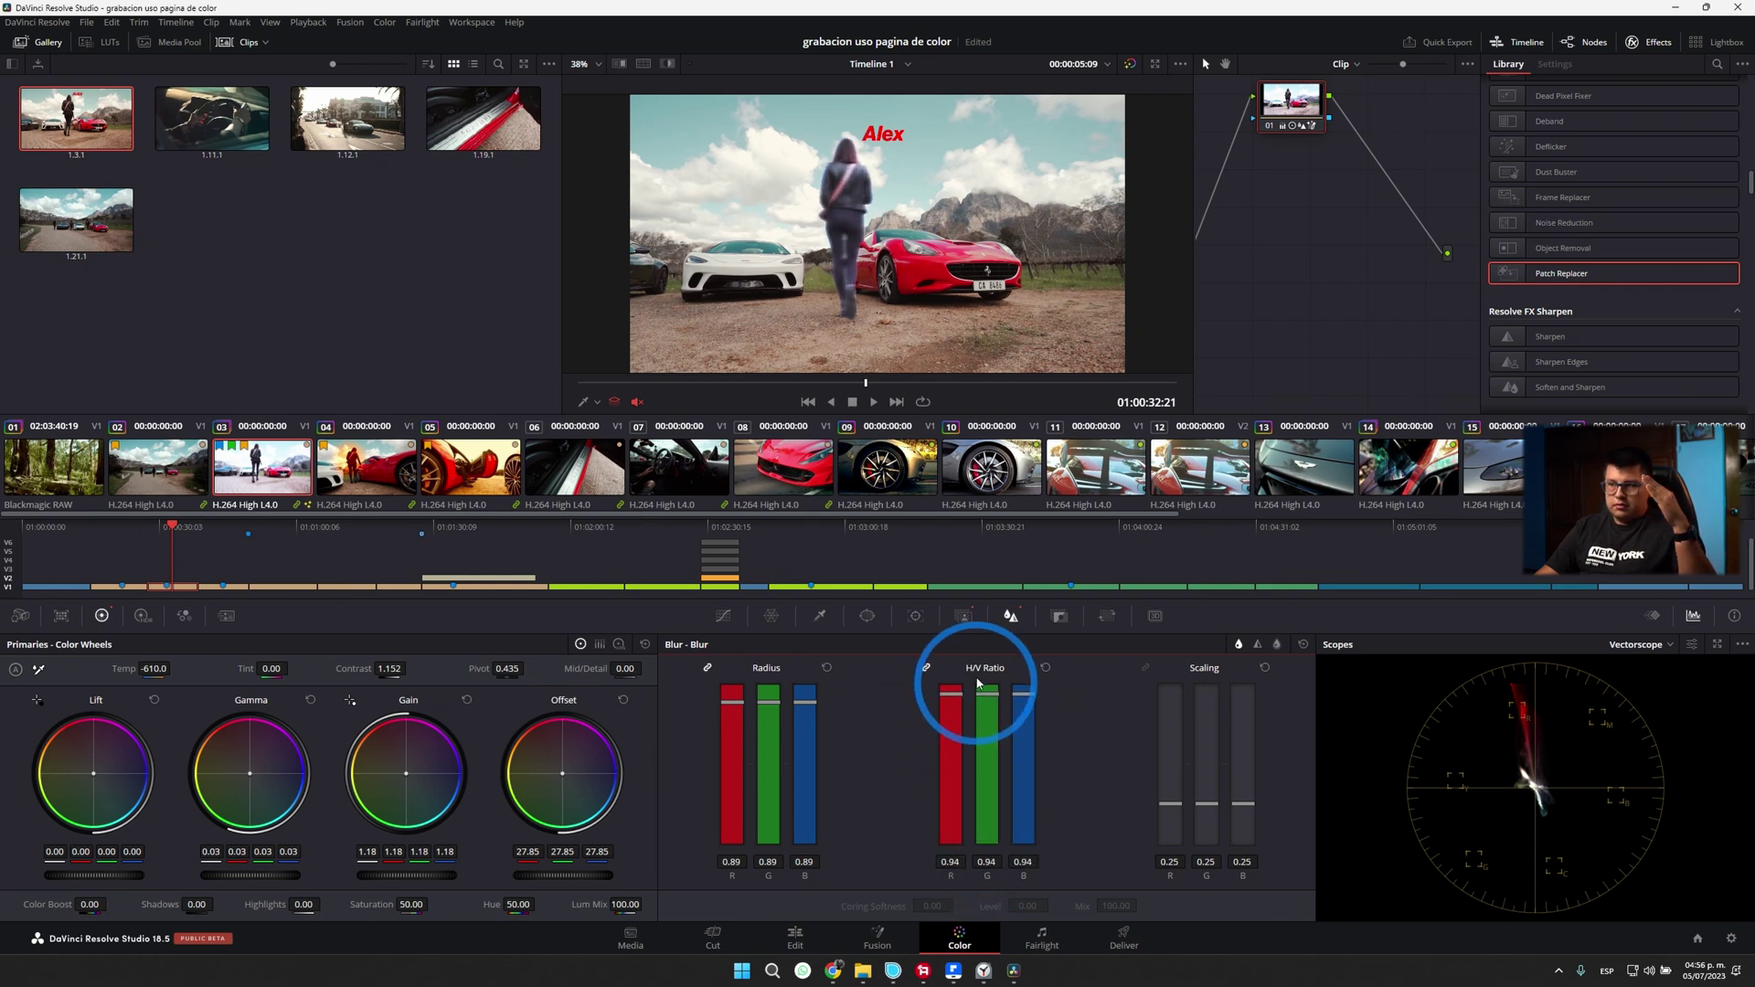
{"action": "left_click", "coordinate": [1059, 622]}
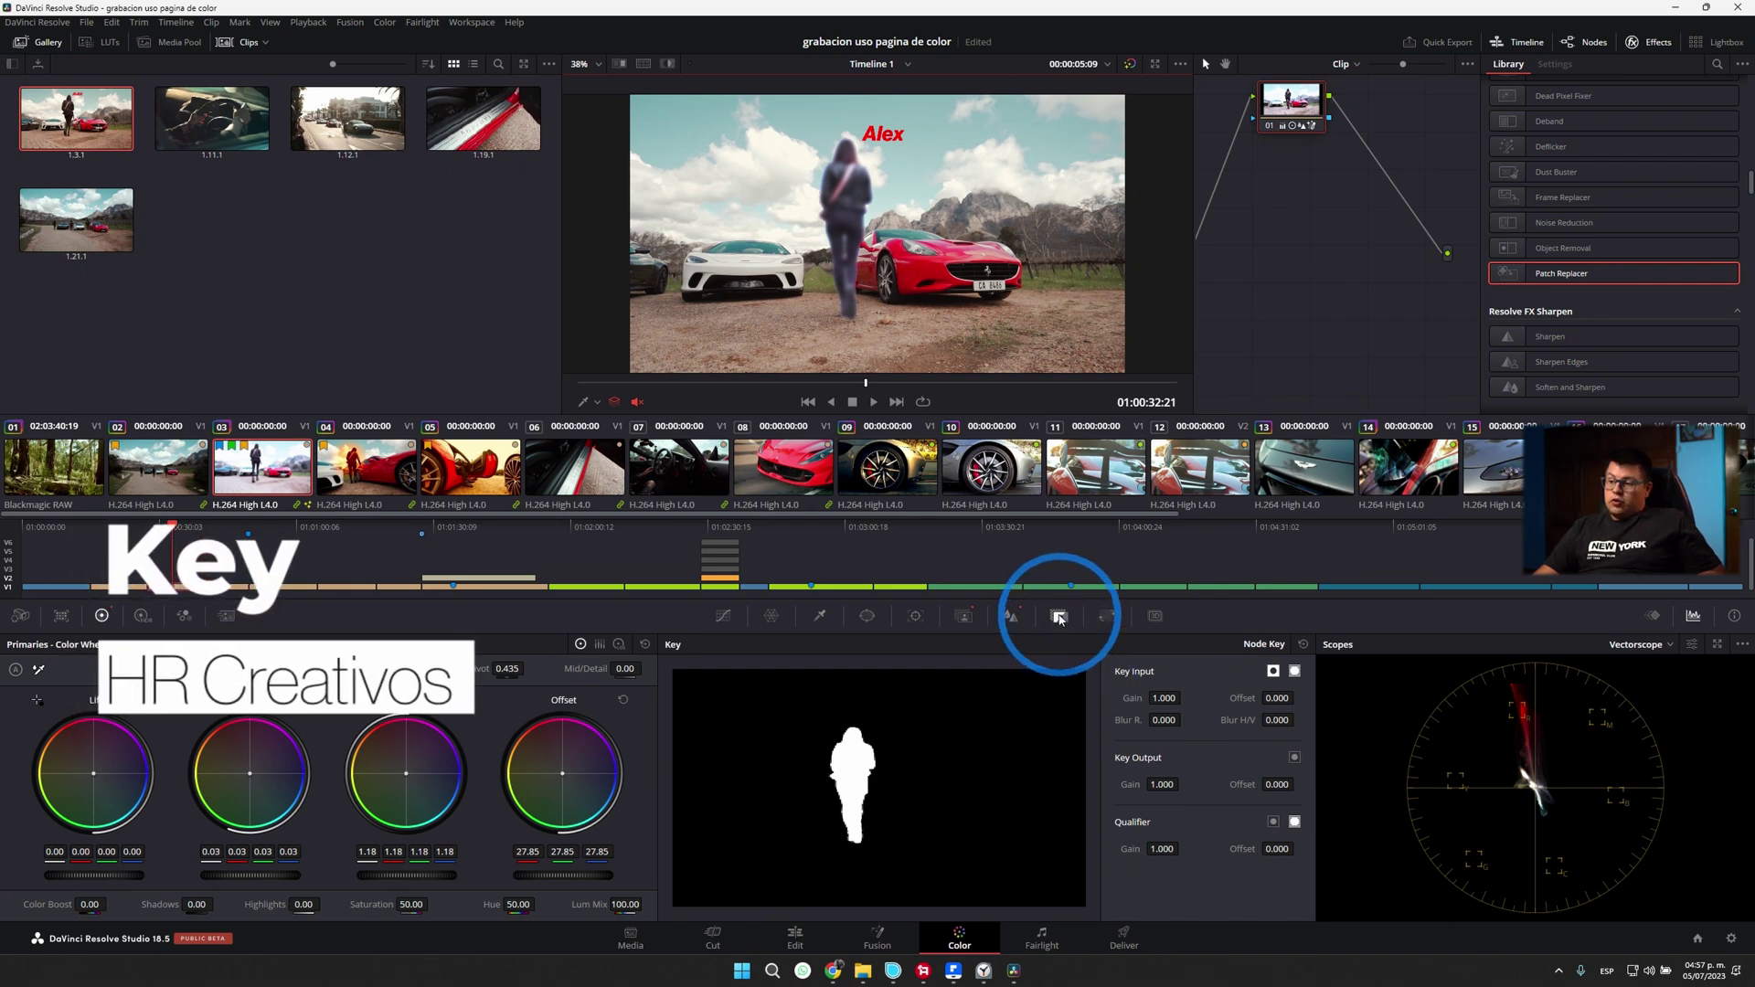
Step: Load grade version 2 and drop node 01's key output gain to zero so the red car fades to pink
{"action": "mouse_move", "coordinate": [1162, 784]}
{"action": "left_mouse_down"}
{"action": "mouse_move", "coordinate": [972, 777]}
{"action": "mouse_move", "coordinate": [1158, 786]}
{"action": "left_mouse_up"}
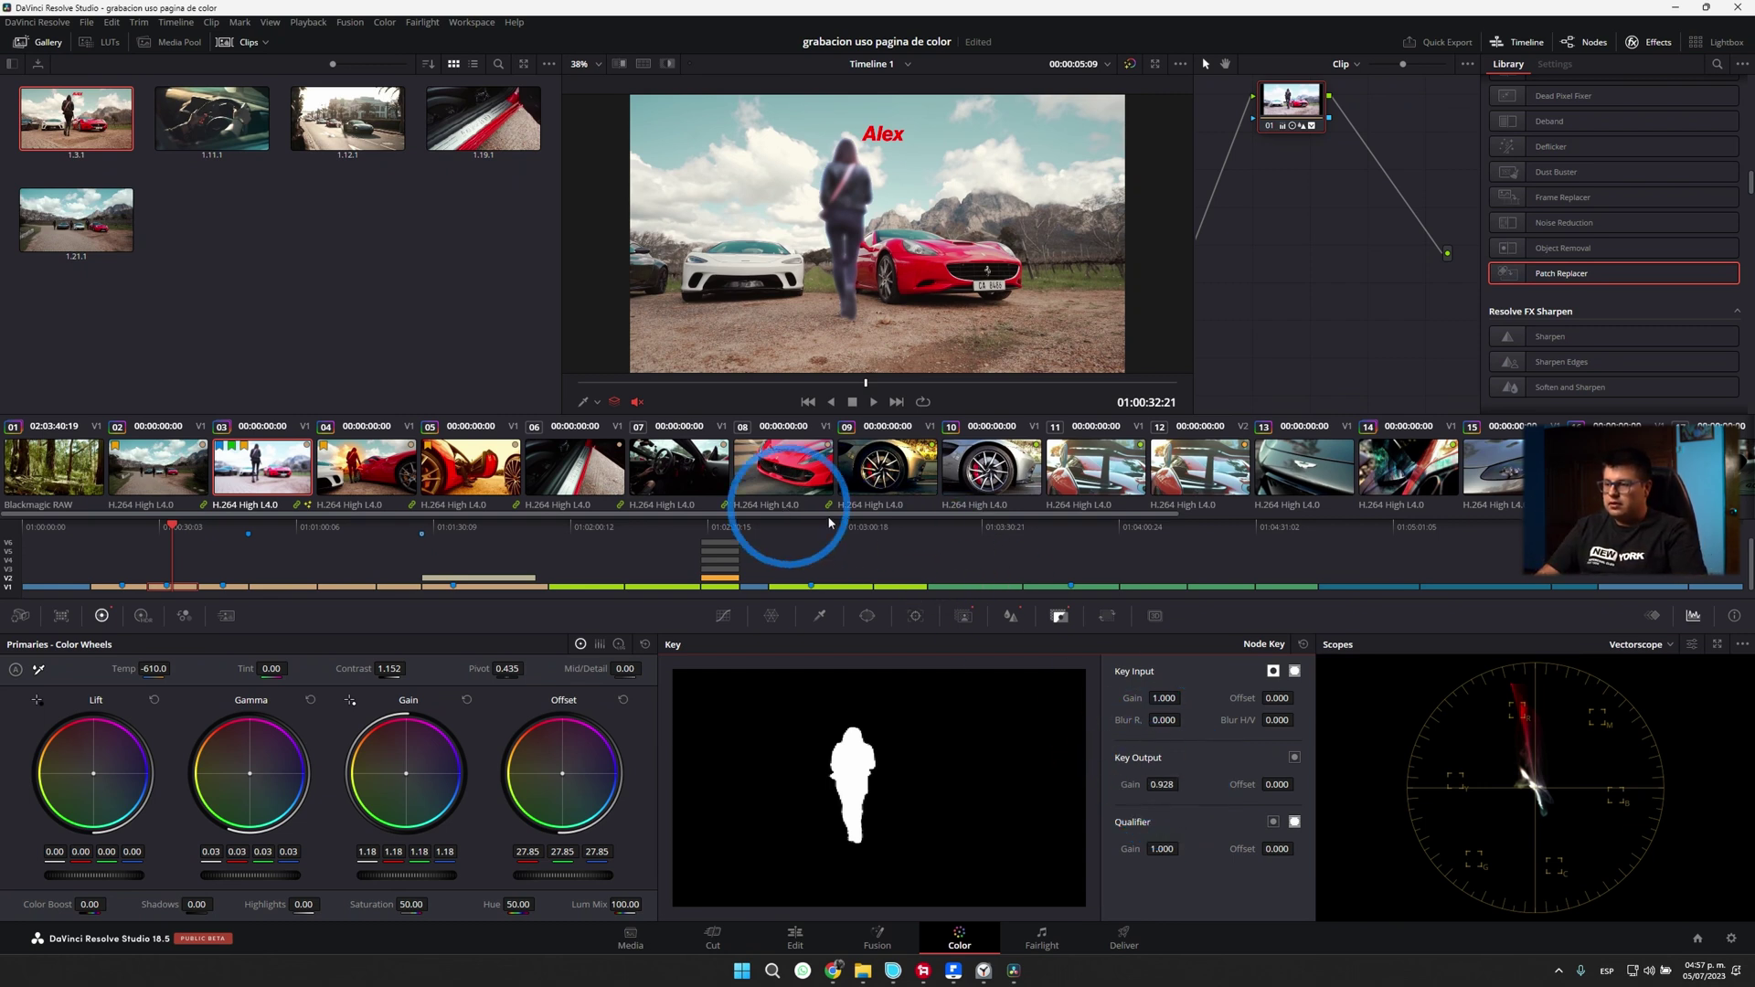
{"action": "key", "text": "ctrl+n"}
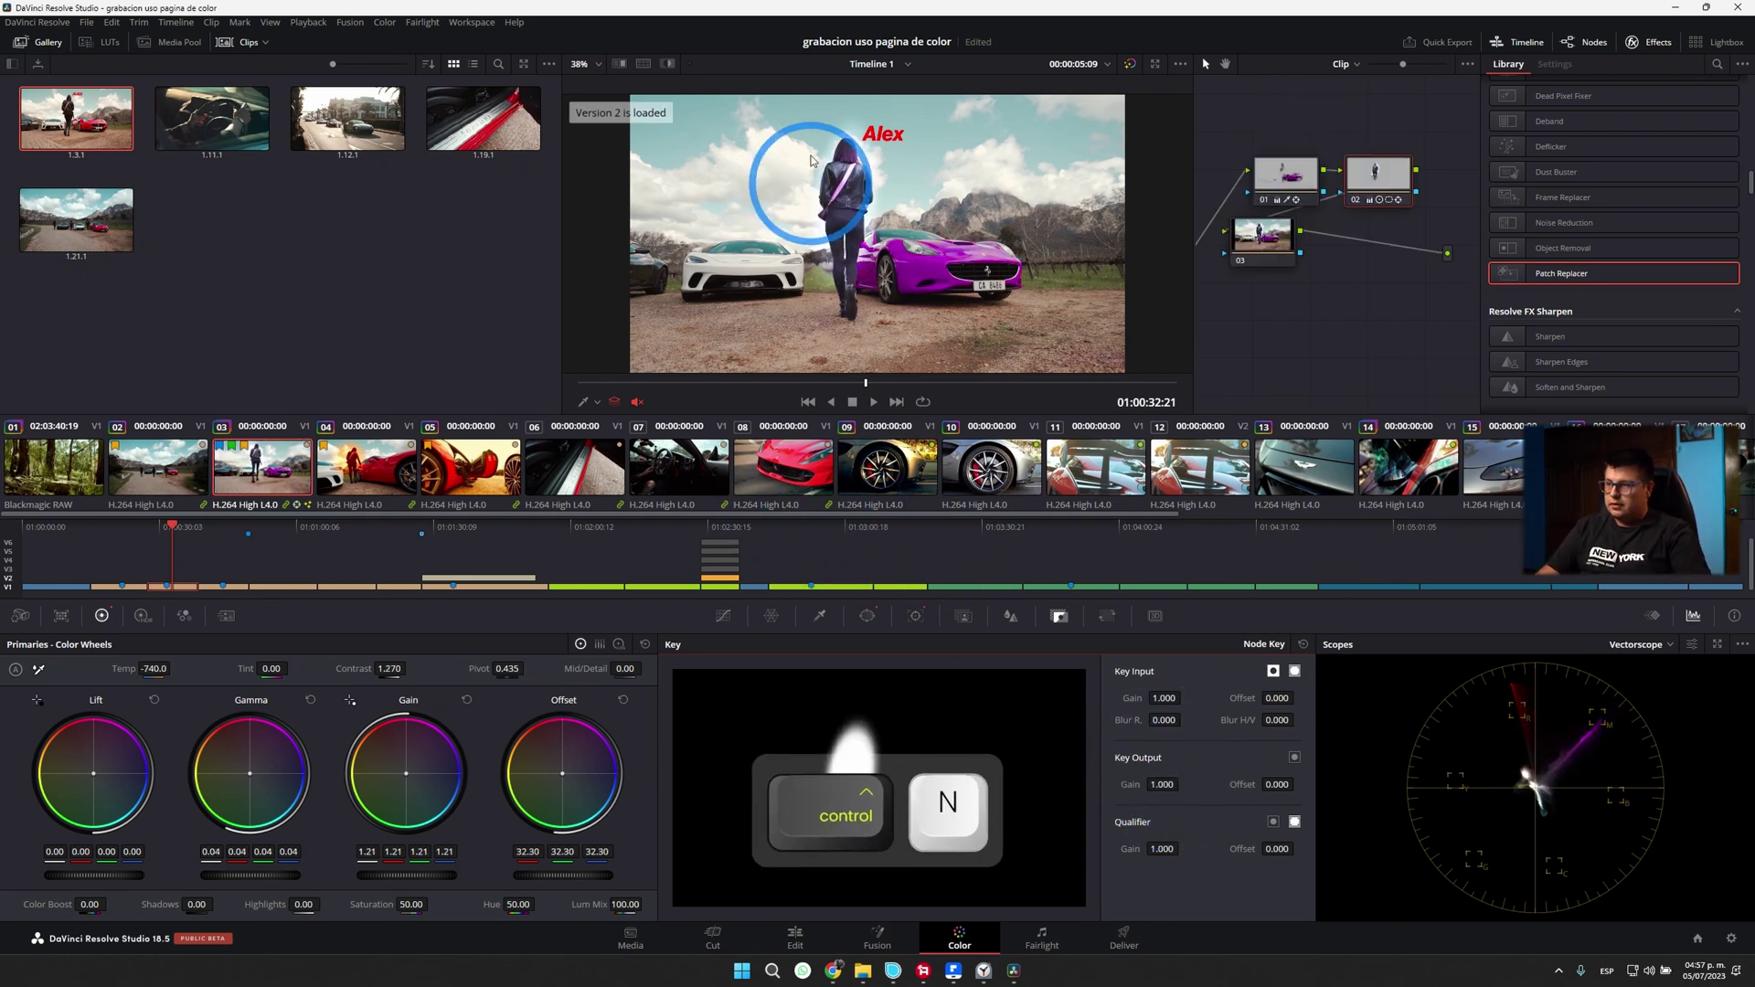
{"action": "left_click_drag", "start_coordinate": [1153, 778], "coordinate": [820, 780]}
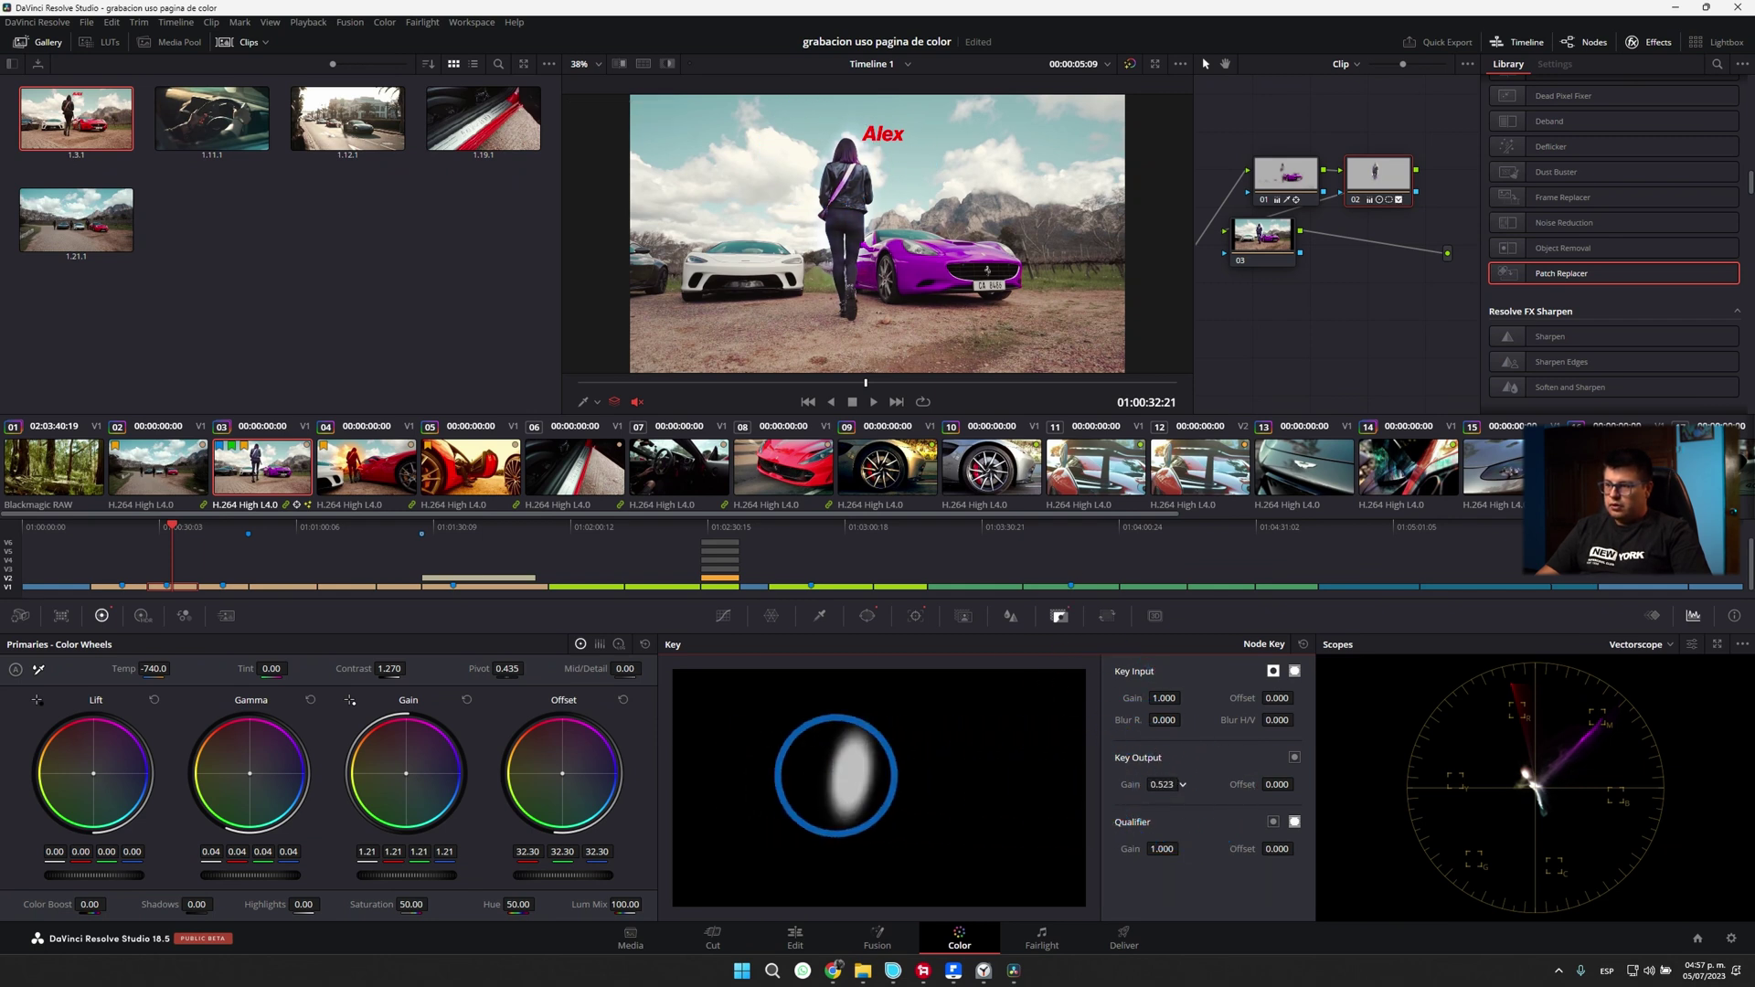
{"action": "left_click_drag", "start_coordinate": [818, 778], "coordinate": [967, 776]}
{"action": "left_click", "coordinate": [1284, 174]}
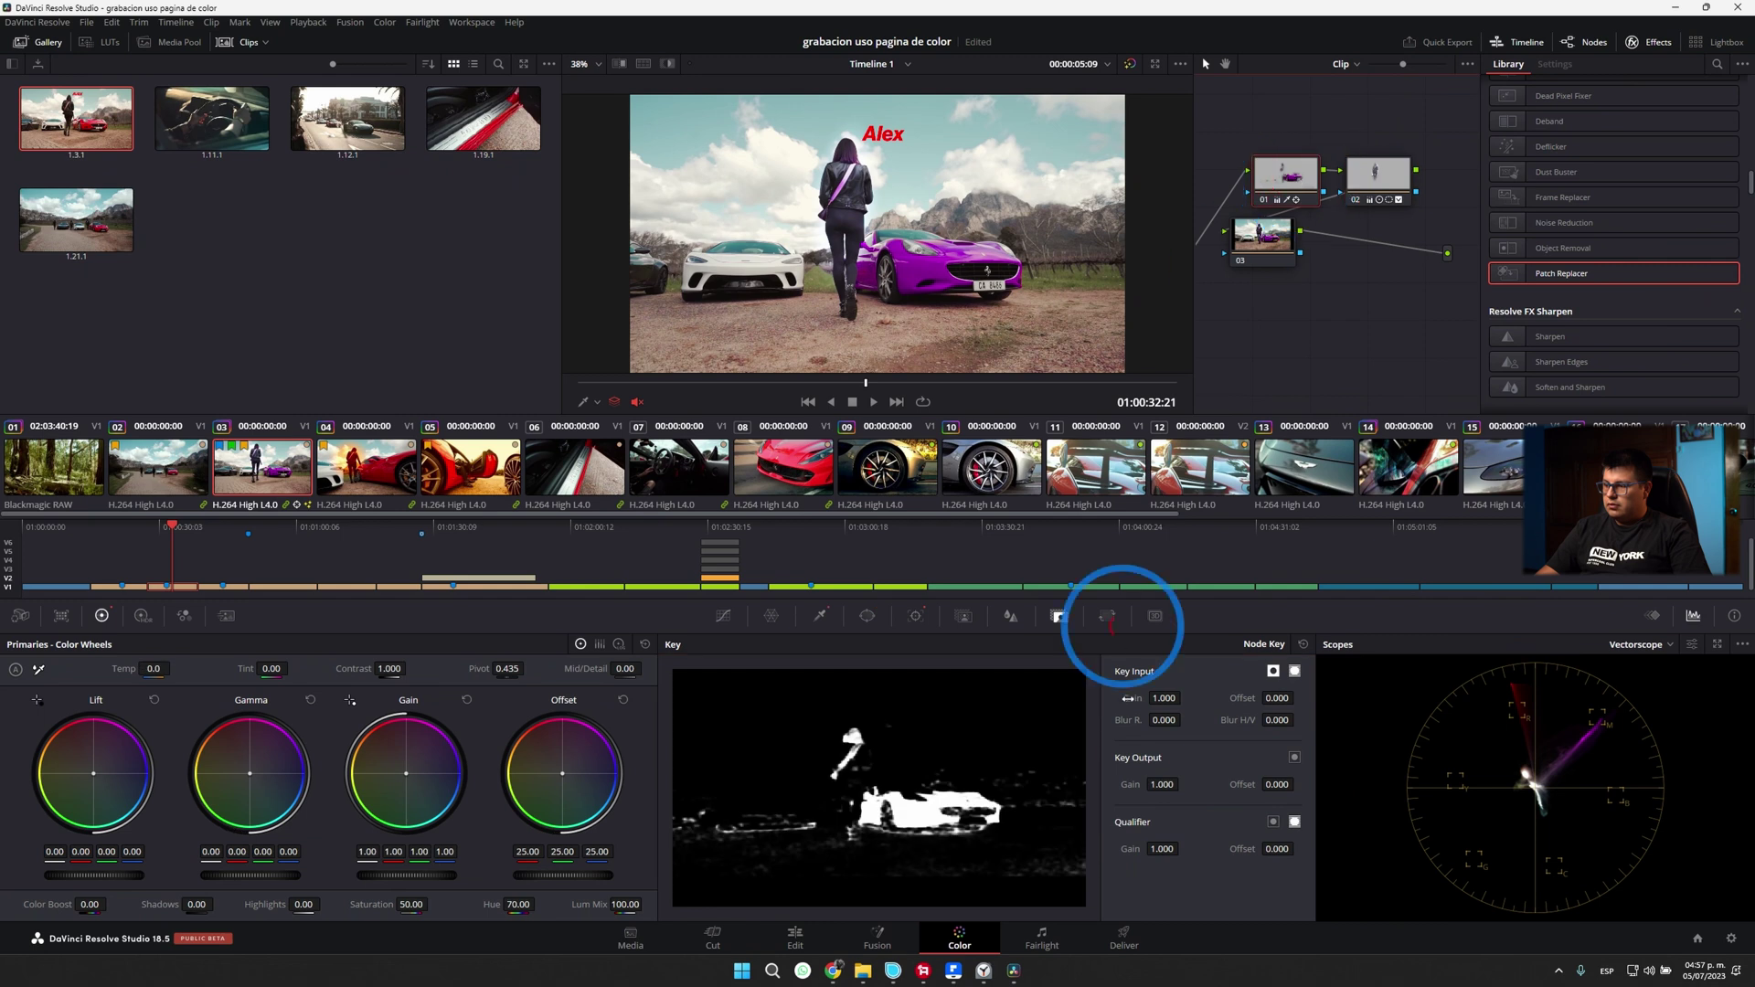
{"action": "left_click_drag", "start_coordinate": [1152, 778], "coordinate": [833, 493]}
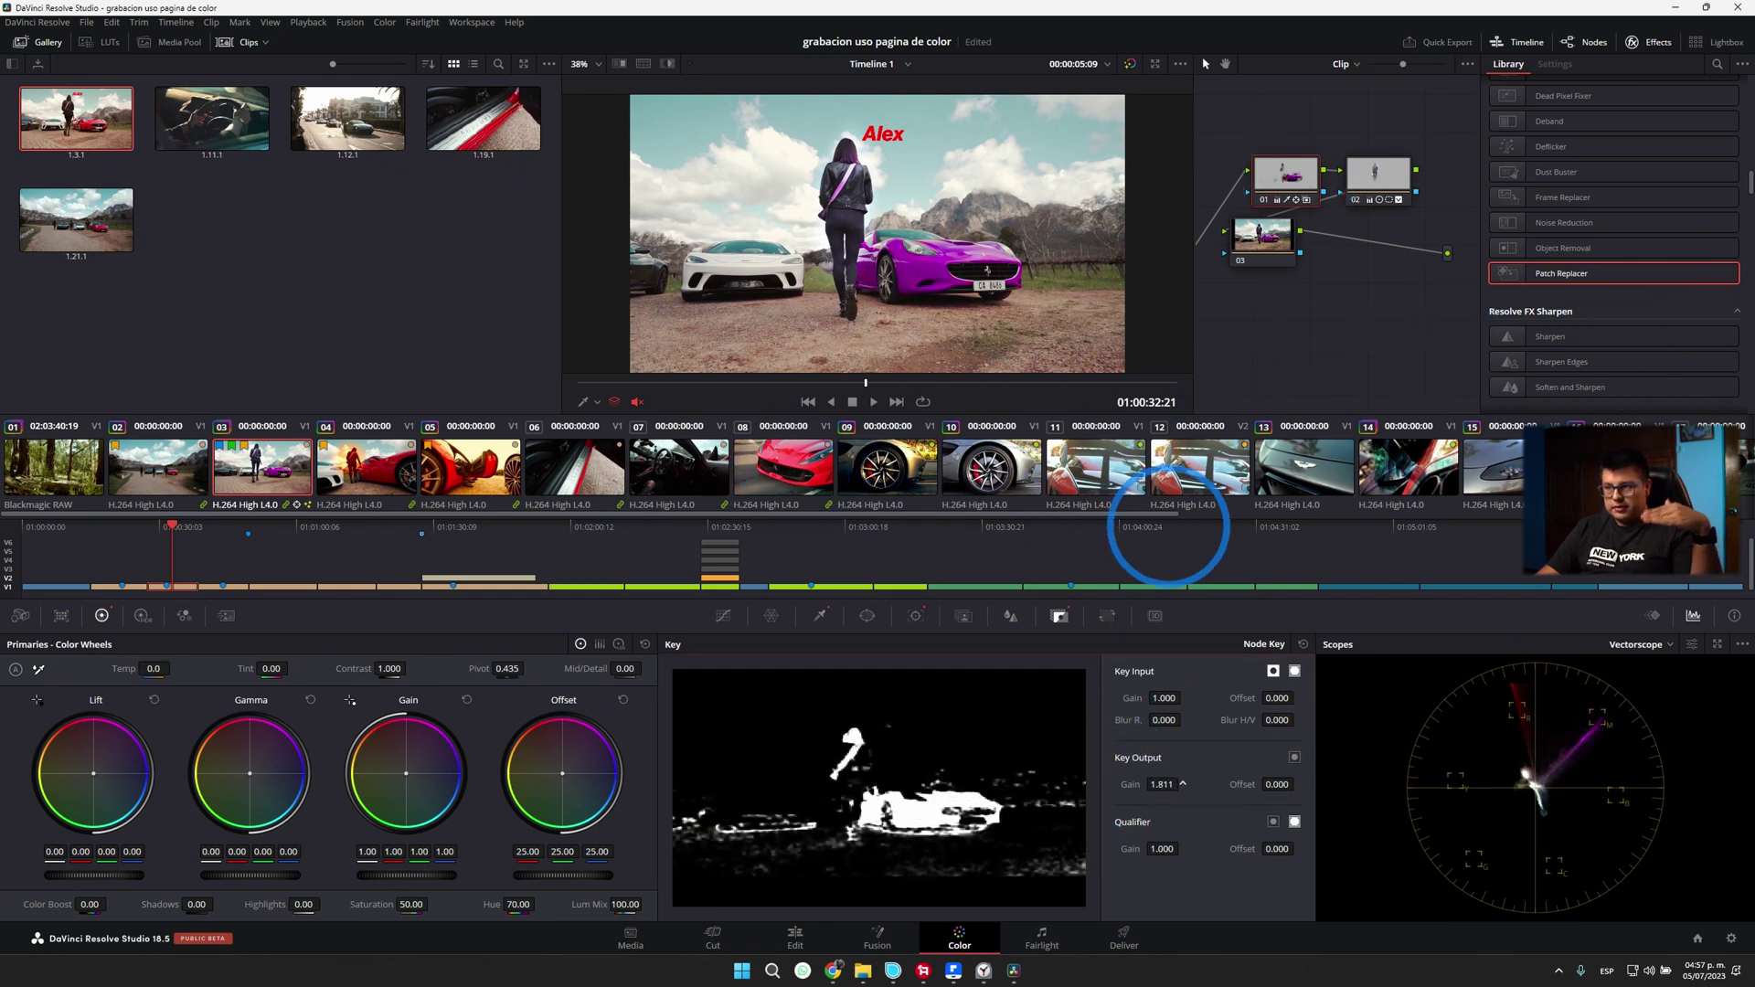
{"action": "mouse_move", "coordinate": [834, 494]}
{"action": "left_mouse_down"}
{"action": "mouse_move", "coordinate": [233, 498]}
{"action": "mouse_move", "coordinate": [271, 514]}
{"action": "left_mouse_up"}
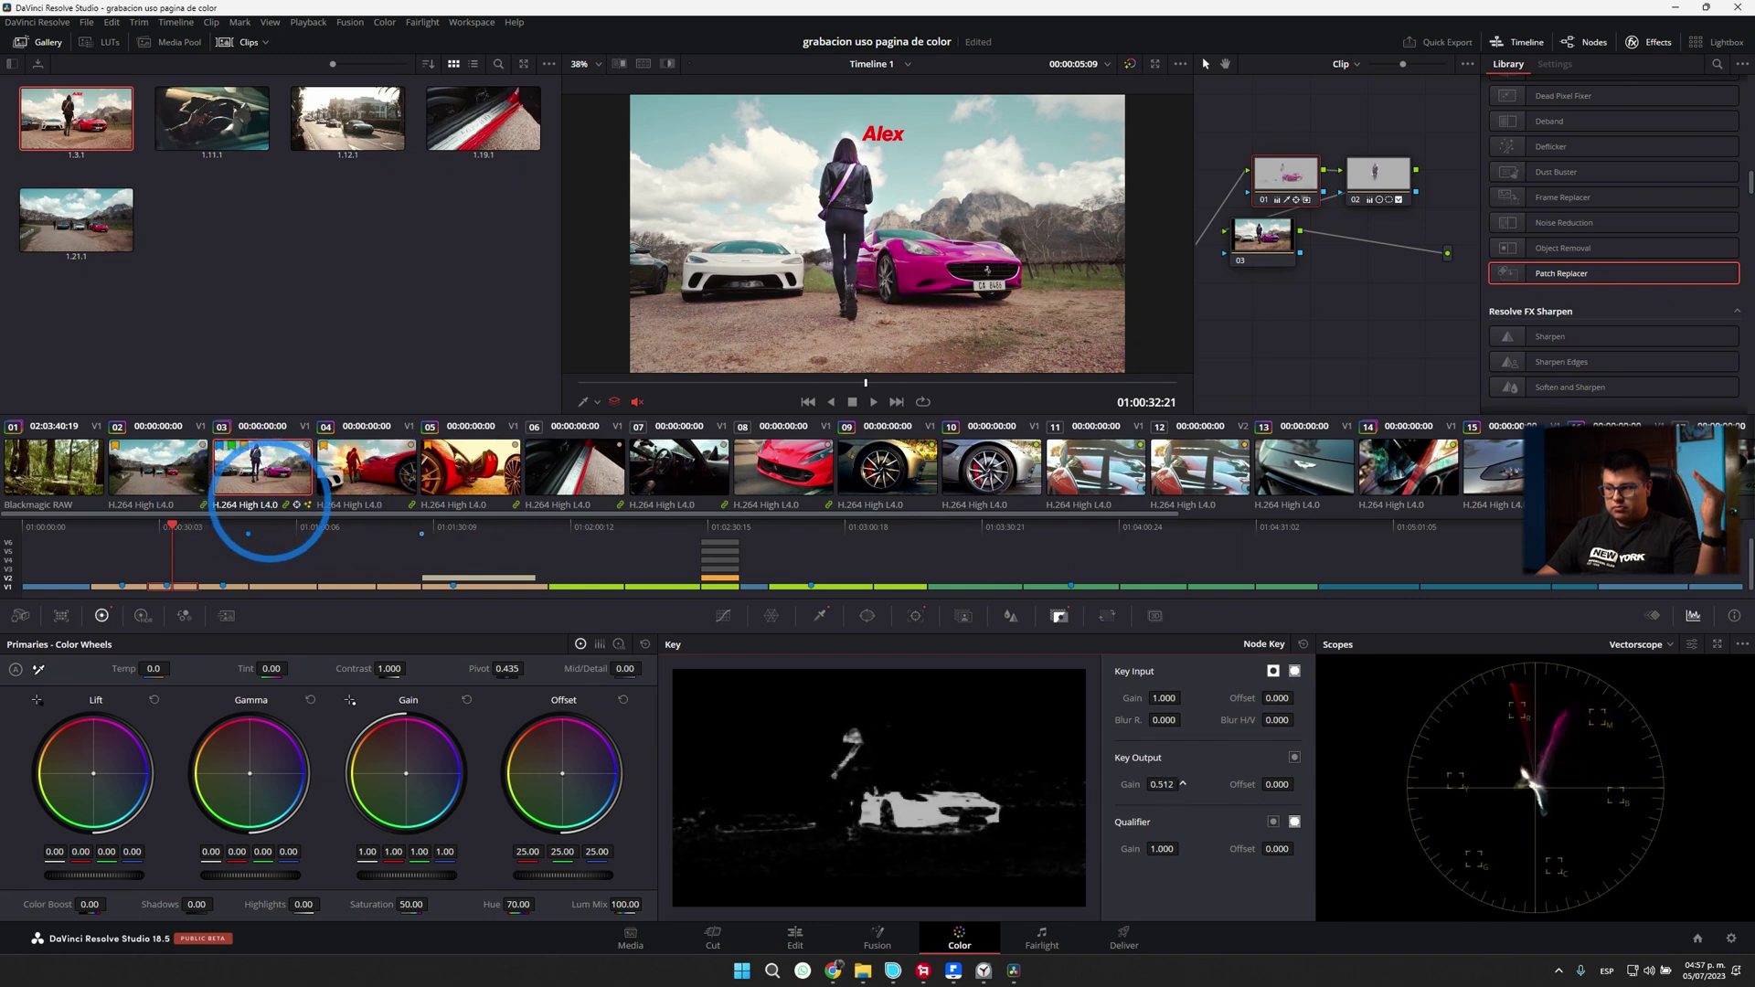
Step: Open the McLaren clip 16 and bring up its HSL qualifier controls
{"action": "left_click", "coordinate": [1162, 784]}
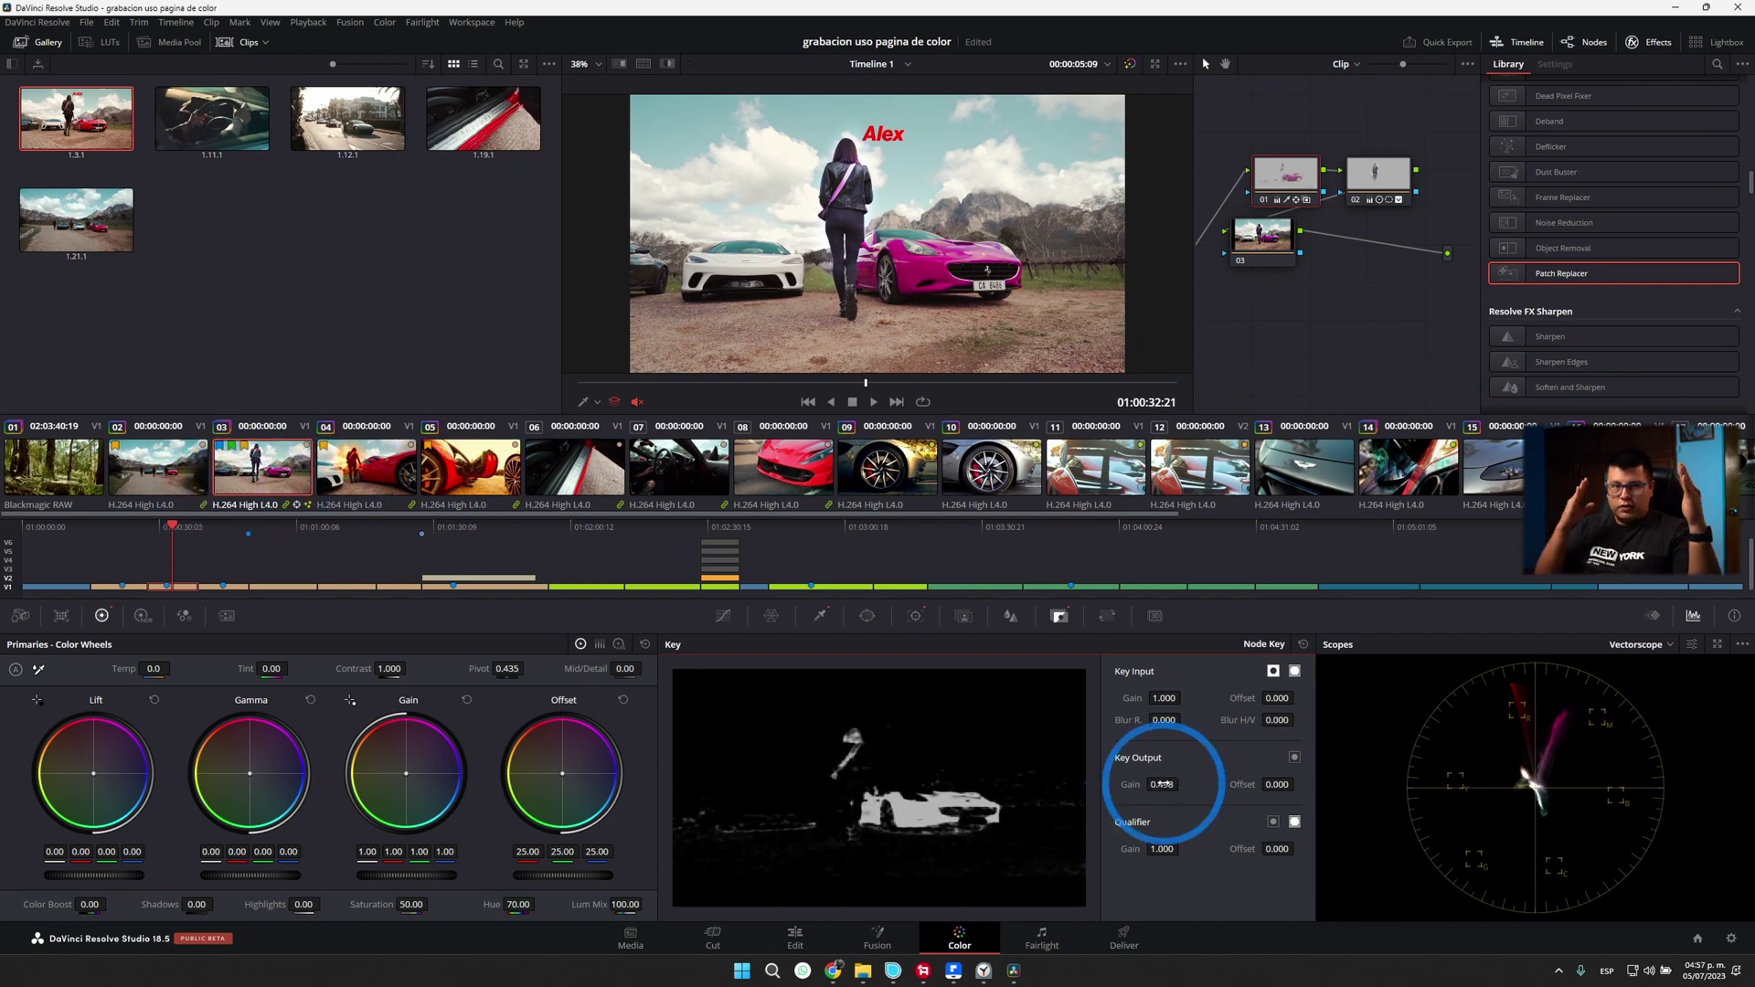
{"action": "left_click", "coordinate": [956, 574]}
{"action": "left_click", "coordinate": [821, 616]}
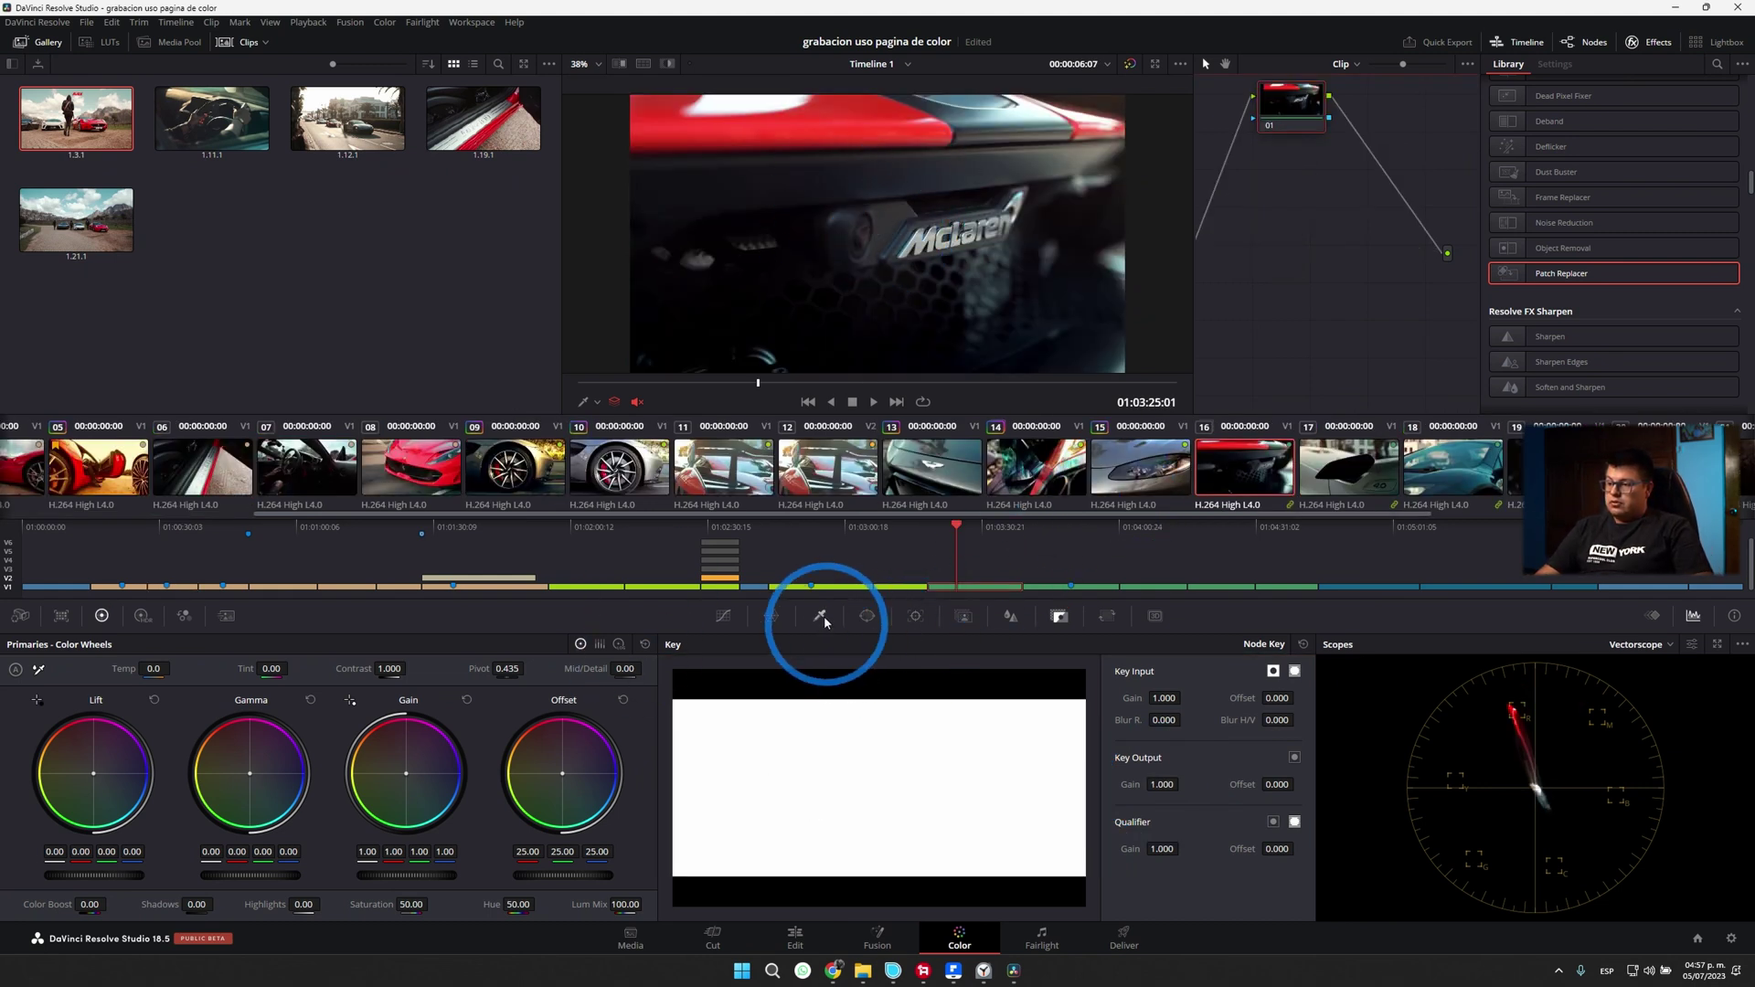
Step: Qualify the McLaren's red body panel with several eyedropper samples and rotate hue to 86.80 to turn it blue
{"action": "left_click_drag", "start_coordinate": [697, 130], "coordinate": [864, 120]}
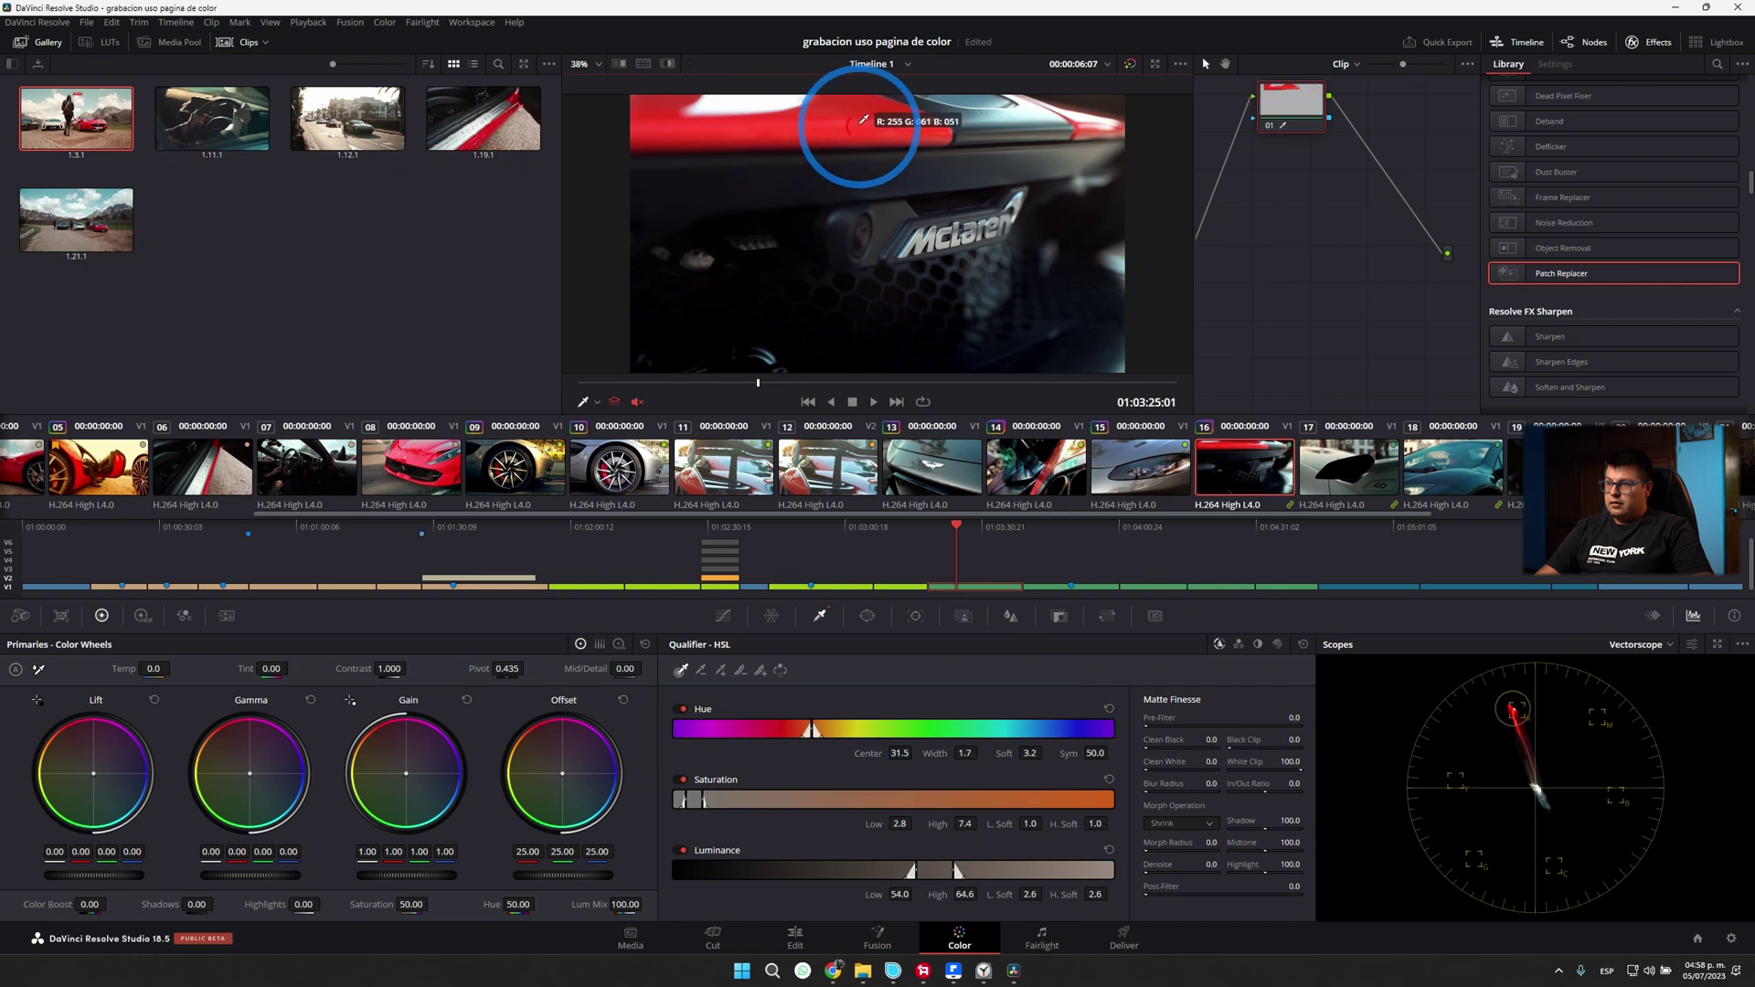
{"action": "left_click", "coordinate": [767, 793]}
{"action": "left_click_drag", "start_coordinate": [519, 905], "coordinate": [617, 898]}
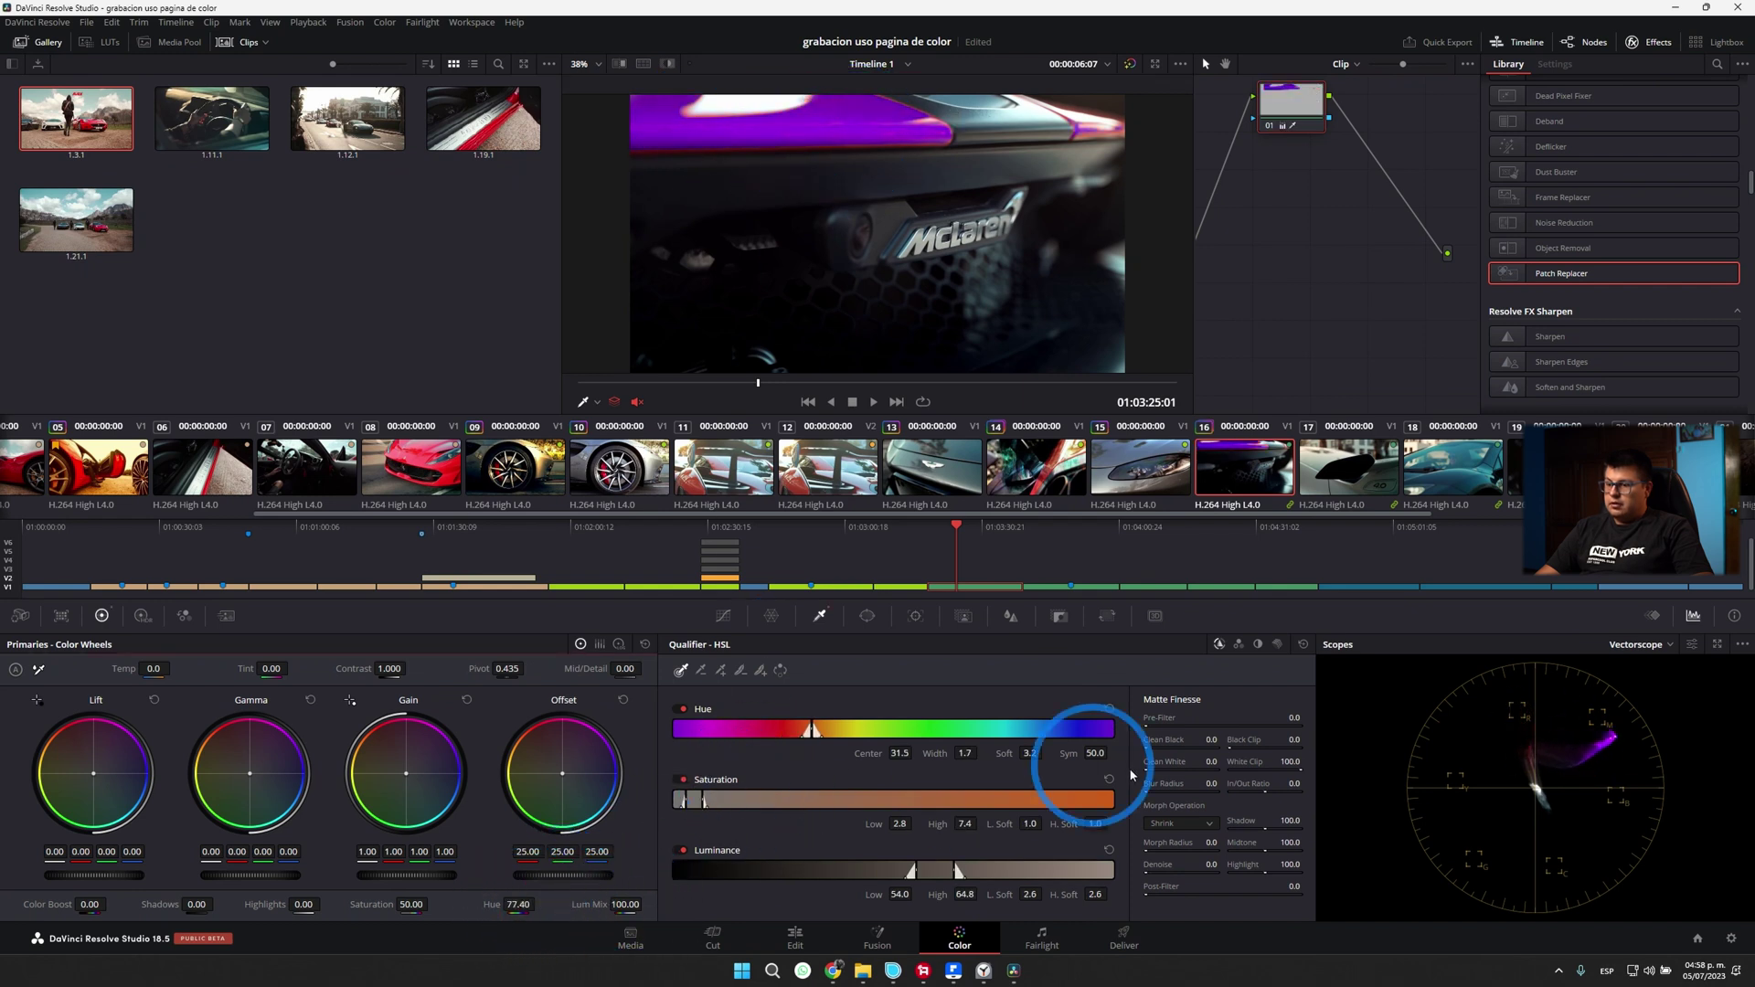
{"action": "left_click", "coordinate": [722, 670]}
{"action": "left_click_drag", "start_coordinate": [1143, 121], "coordinate": [770, 305]}
{"action": "left_click_drag", "start_coordinate": [646, 157], "coordinate": [666, 372]}
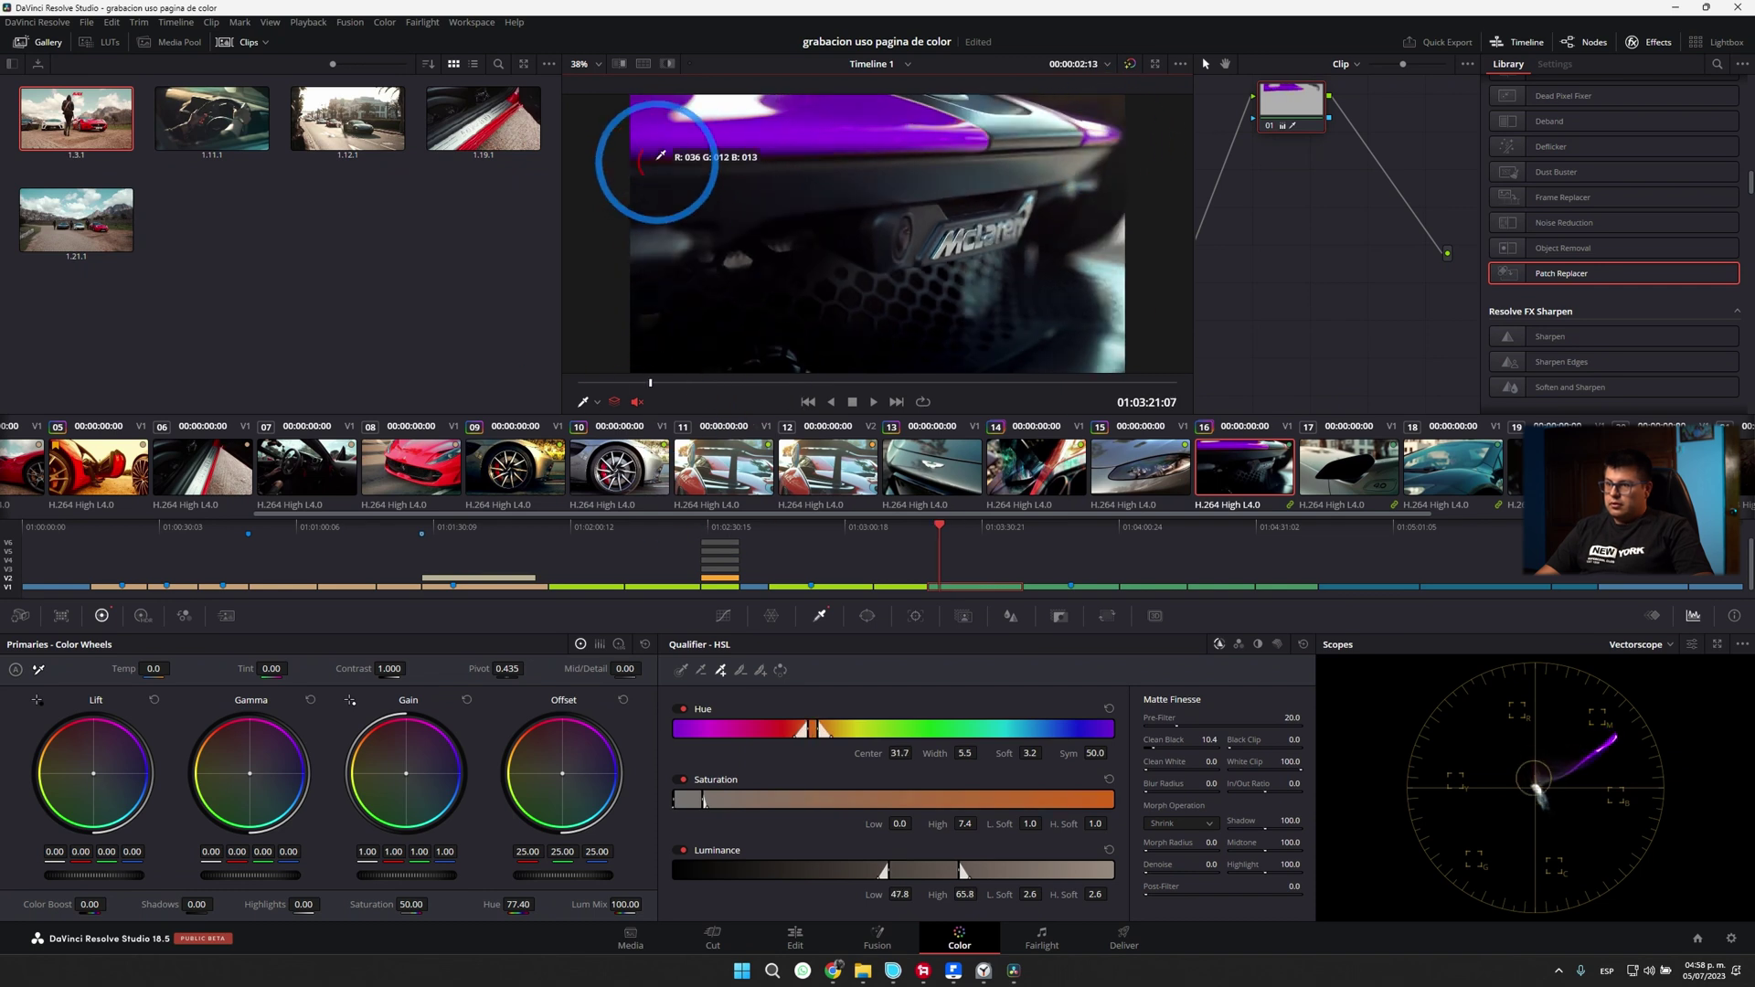
{"action": "left_click_drag", "start_coordinate": [518, 905], "coordinate": [716, 893]}
Step: Lower the node's key output gain slightly to soften the blue
{"action": "left_click", "coordinate": [1104, 626]}
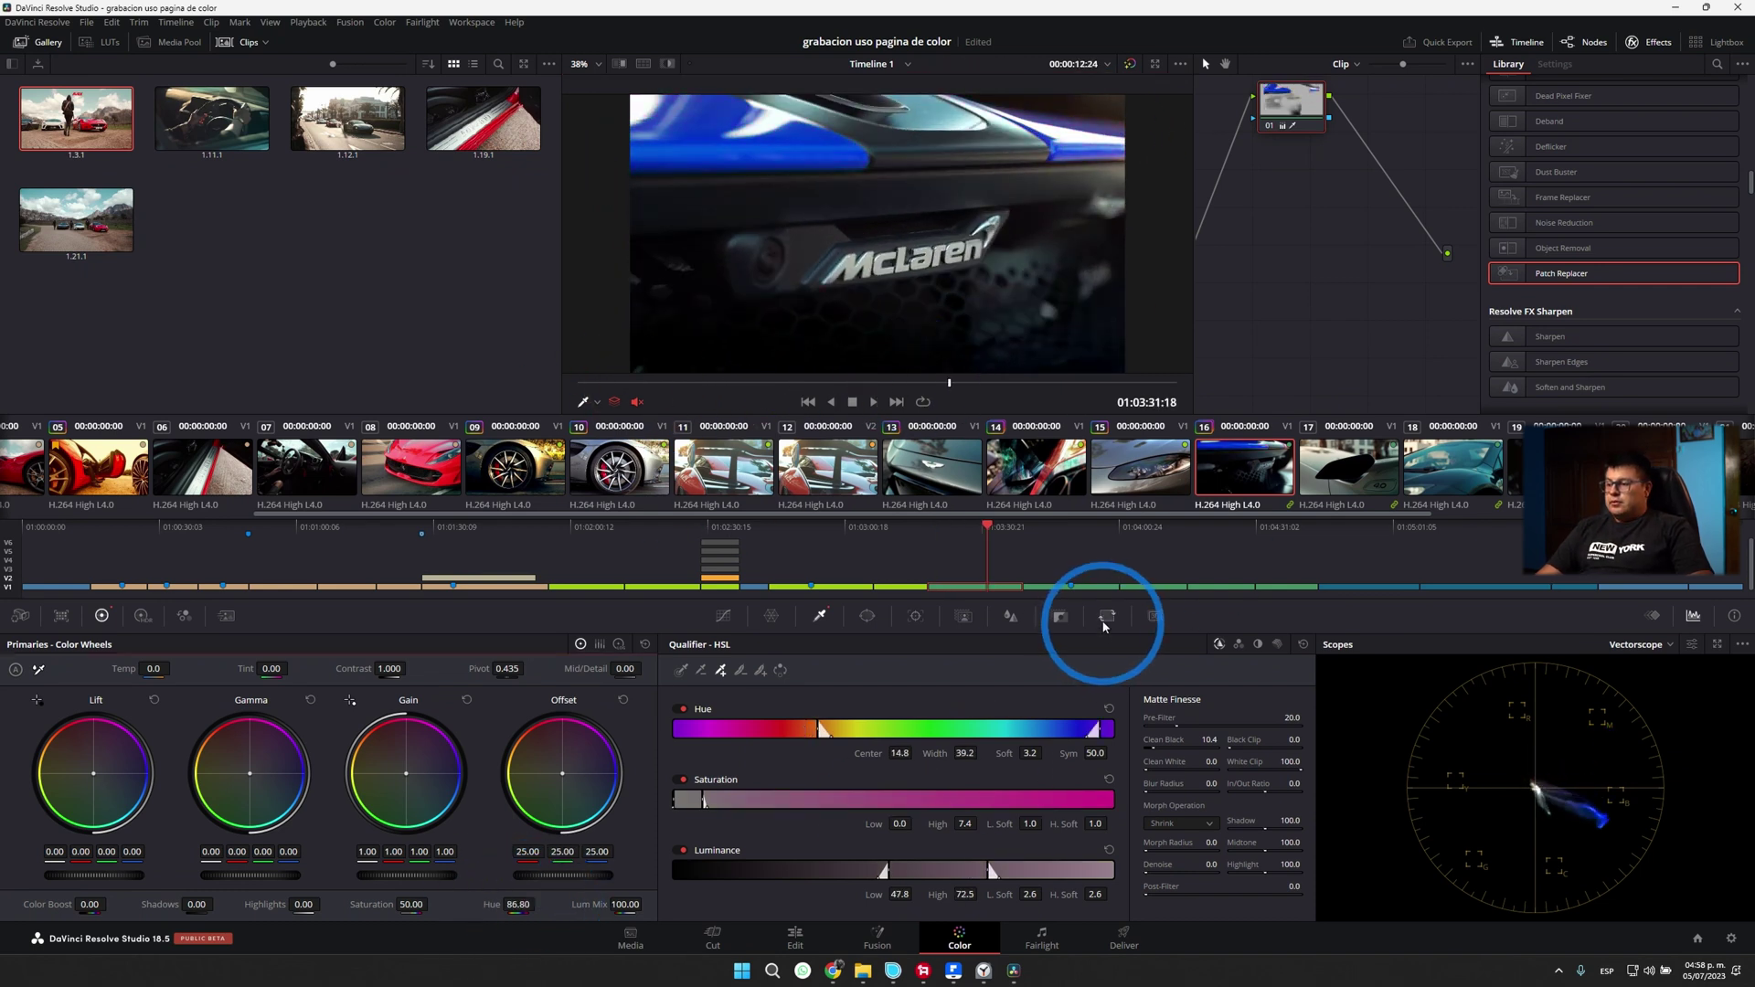
{"action": "left_click", "coordinate": [1060, 616]}
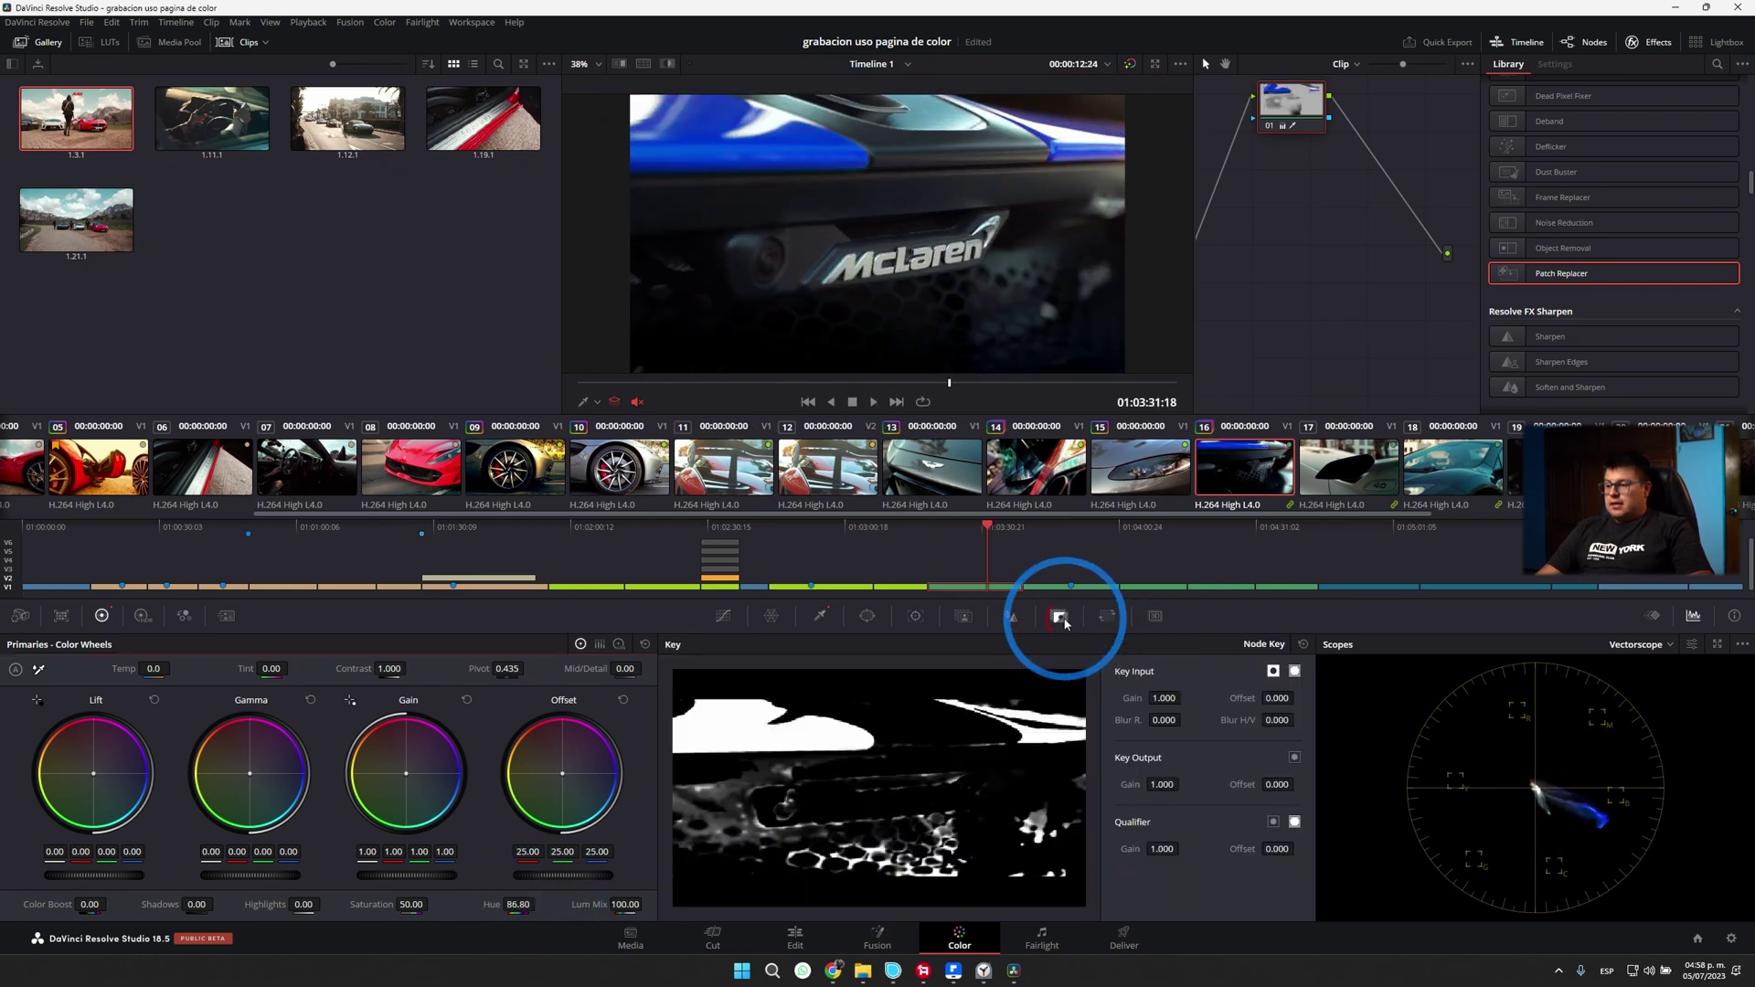
{"action": "mouse_move", "coordinate": [1162, 784]}
{"action": "left_mouse_down"}
{"action": "mouse_move", "coordinate": [202, 721]}
{"action": "mouse_move", "coordinate": [403, 716]}
{"action": "left_mouse_up"}
Step: Reset the McLaren clip's Edit Sizing values in the Sizing palette
{"action": "left_click", "coordinate": [1106, 617]}
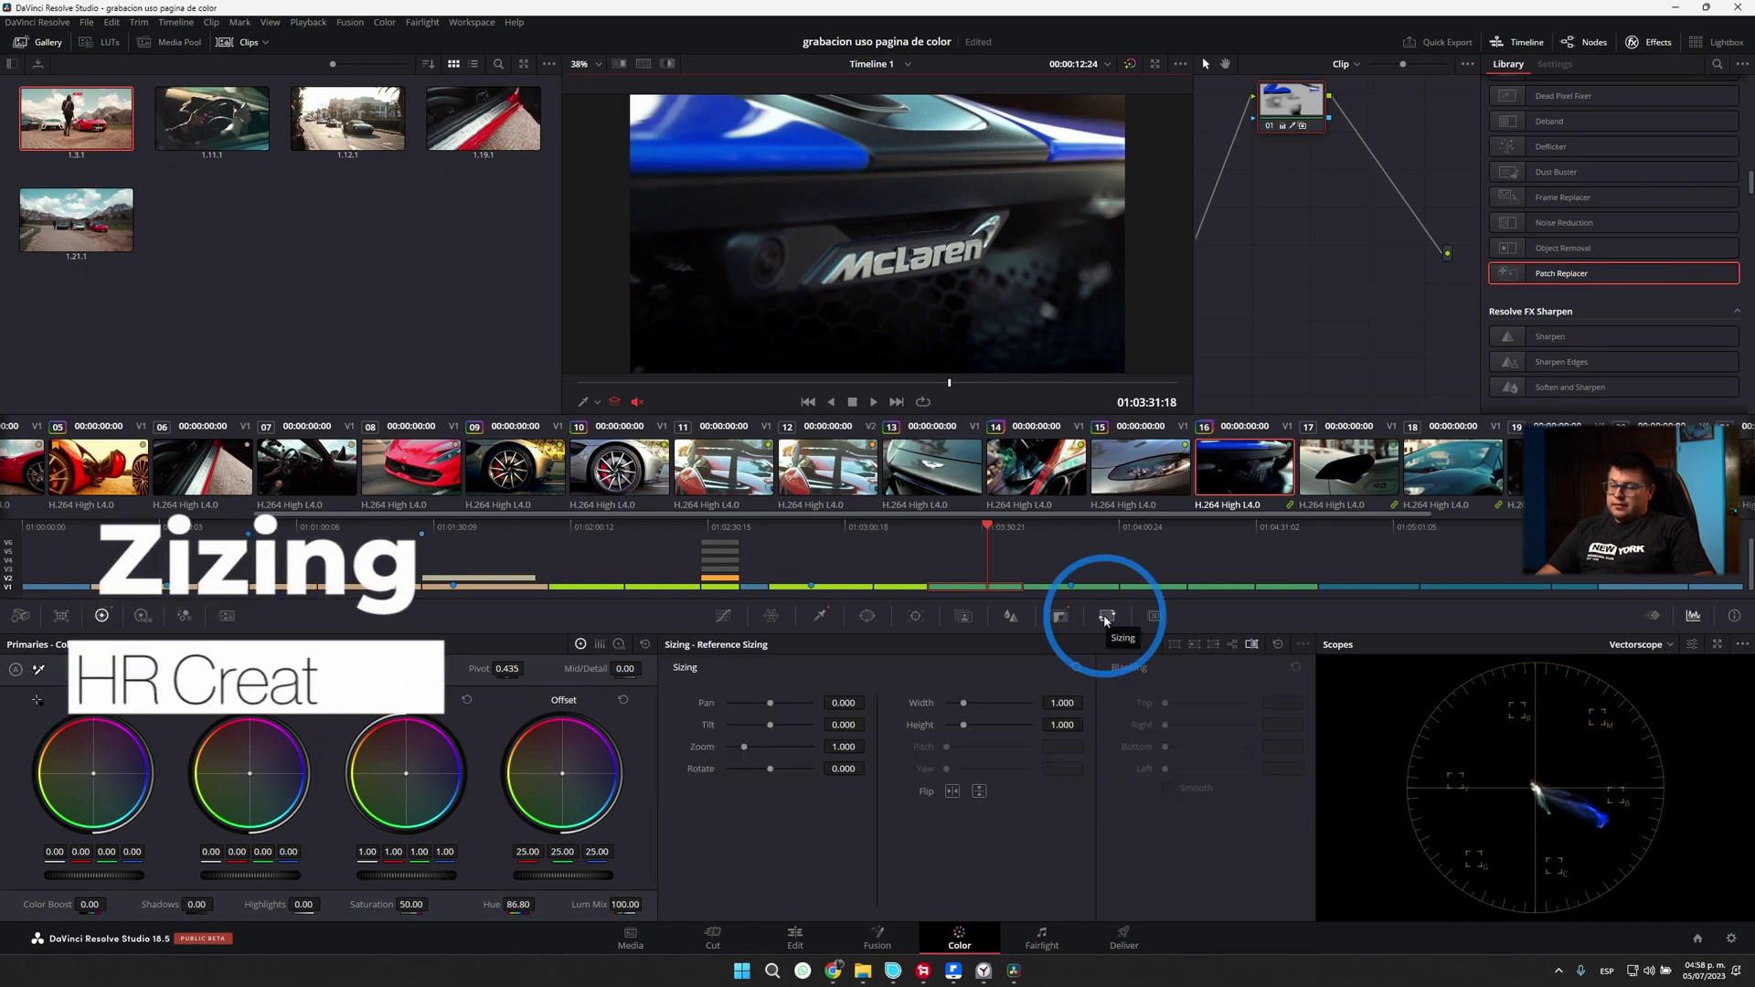
{"action": "left_click", "coordinate": [1174, 644]}
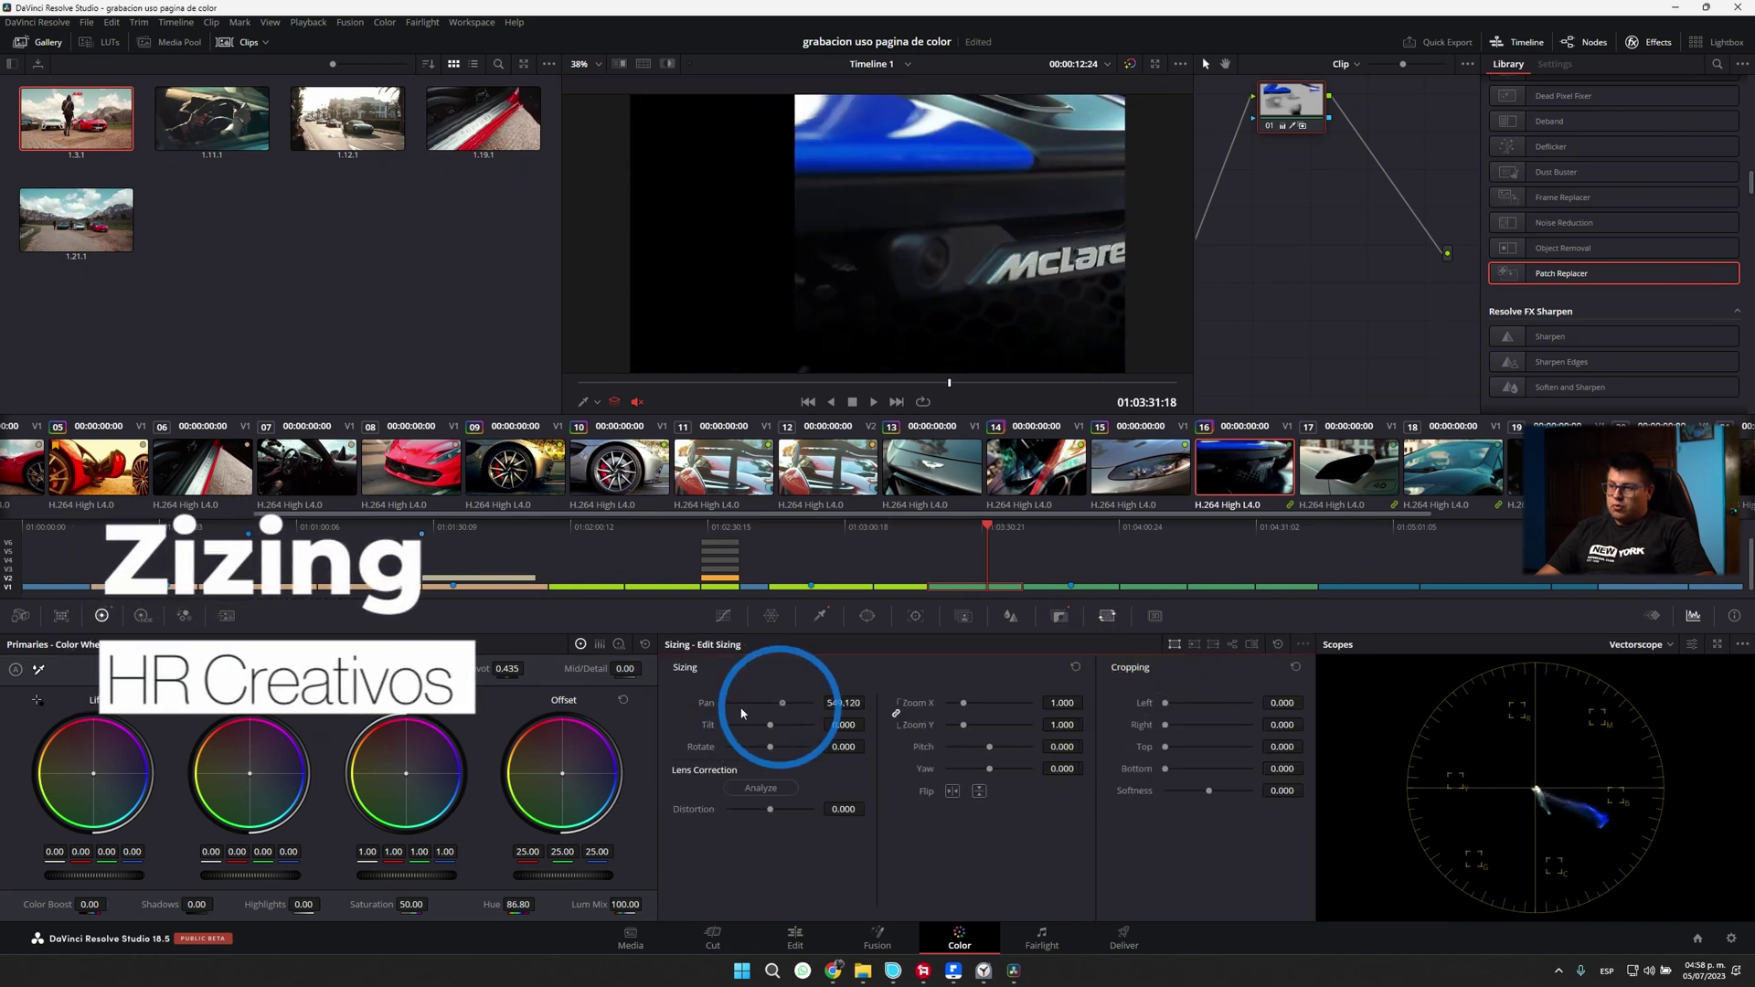
{"action": "left_click_drag", "start_coordinate": [971, 712], "coordinate": [955, 705]}
{"action": "left_click", "coordinate": [1076, 668]}
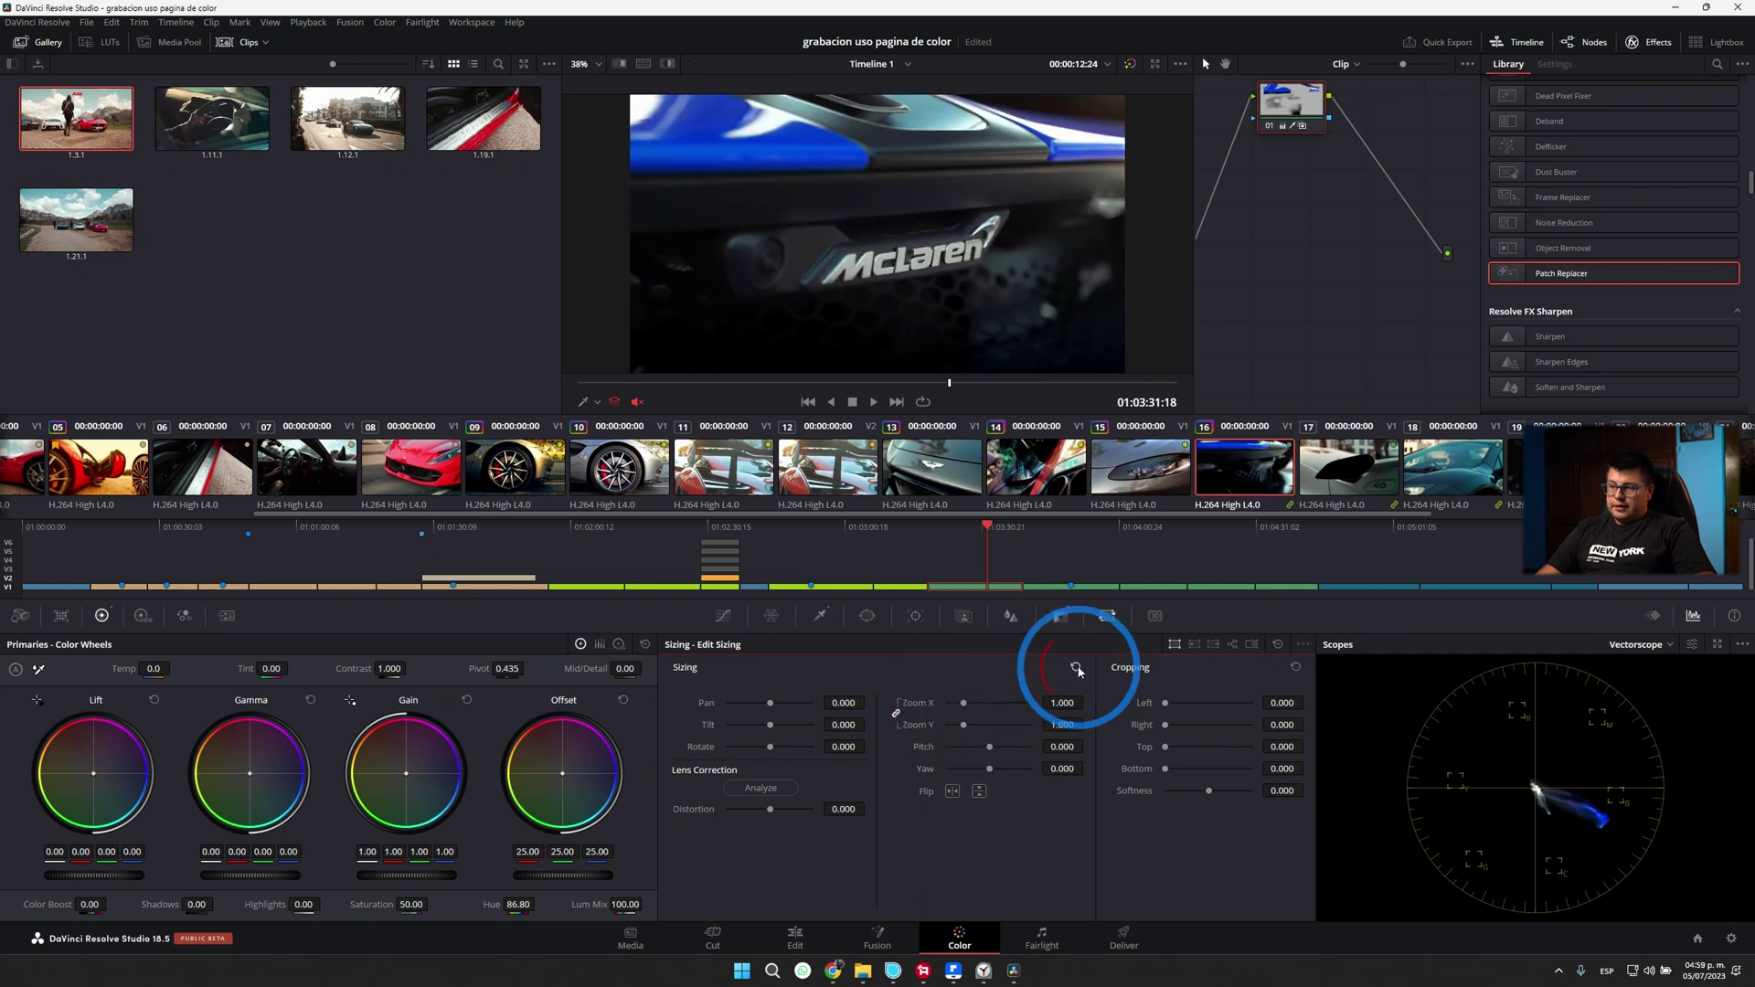
Step: Adjust Reference Sizing against a split-screen wipe, then turn the wipe off
{"action": "left_click", "coordinate": [619, 64]}
{"action": "left_click", "coordinate": [1252, 645]}
{"action": "left_click_drag", "start_coordinate": [770, 702], "coordinate": [760, 747]}
{"action": "left_click", "coordinate": [618, 64]}
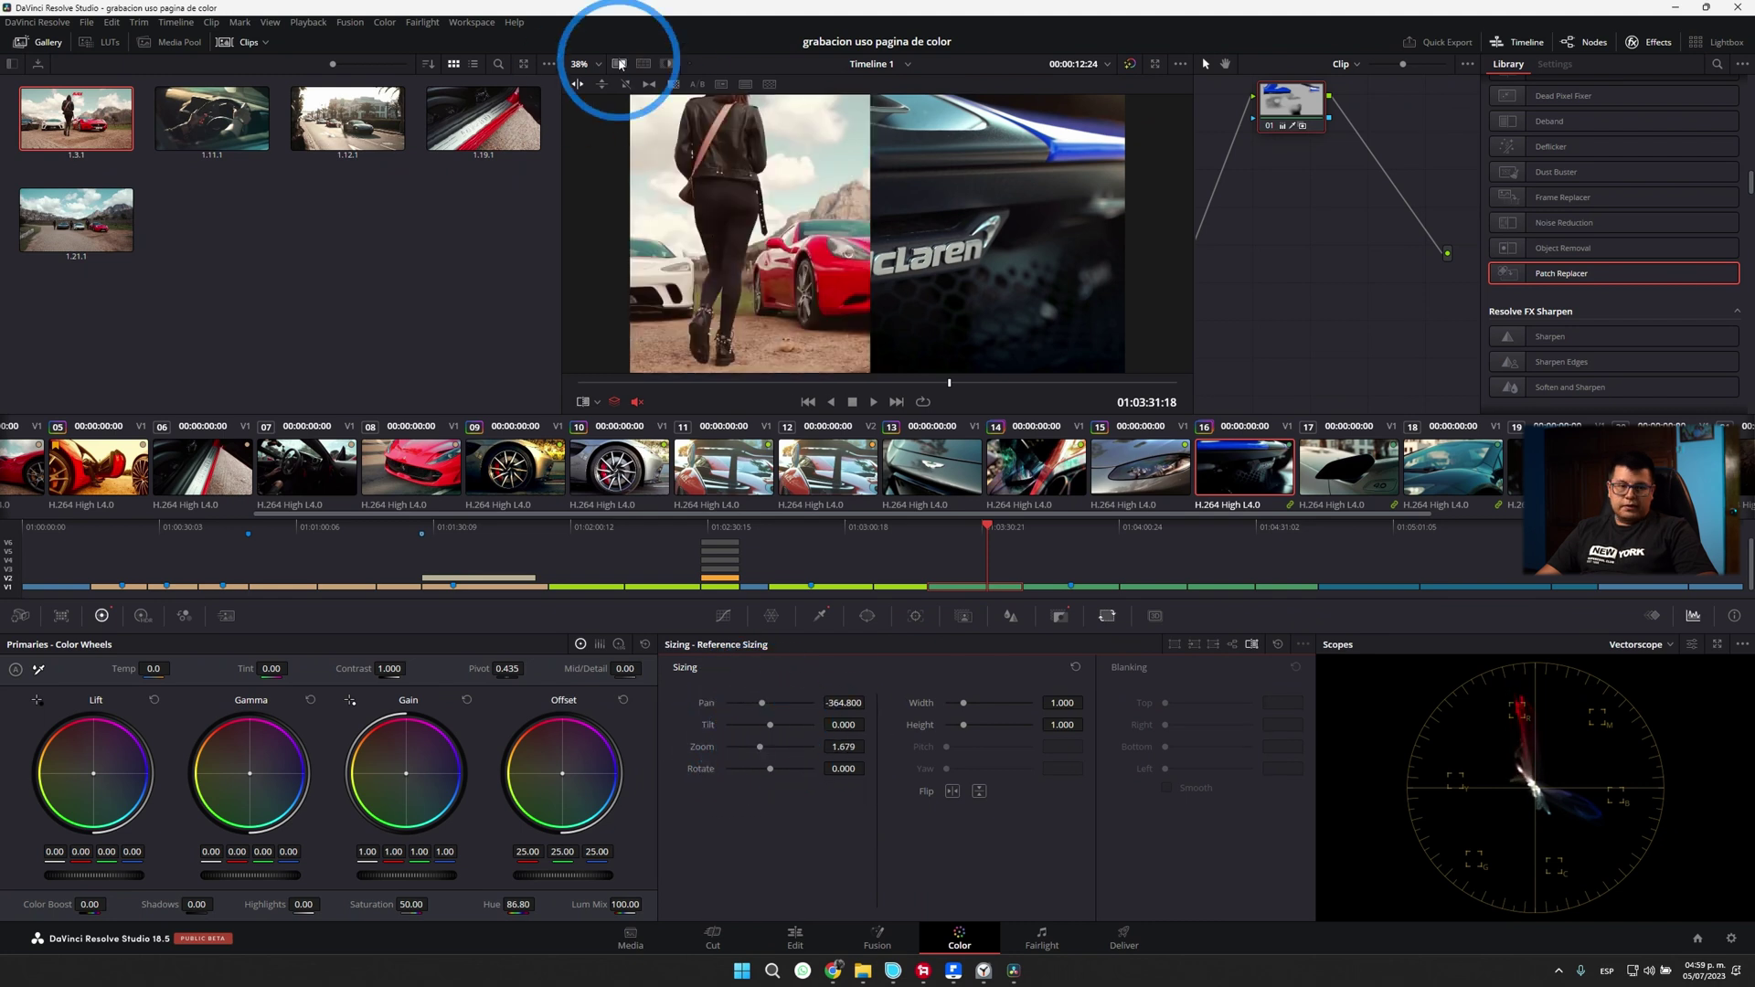
Step: Pan the clip's edit sizing to 792.960 and tilt to -171.720, then view it on the Edit page
{"action": "left_click", "coordinate": [1175, 645]}
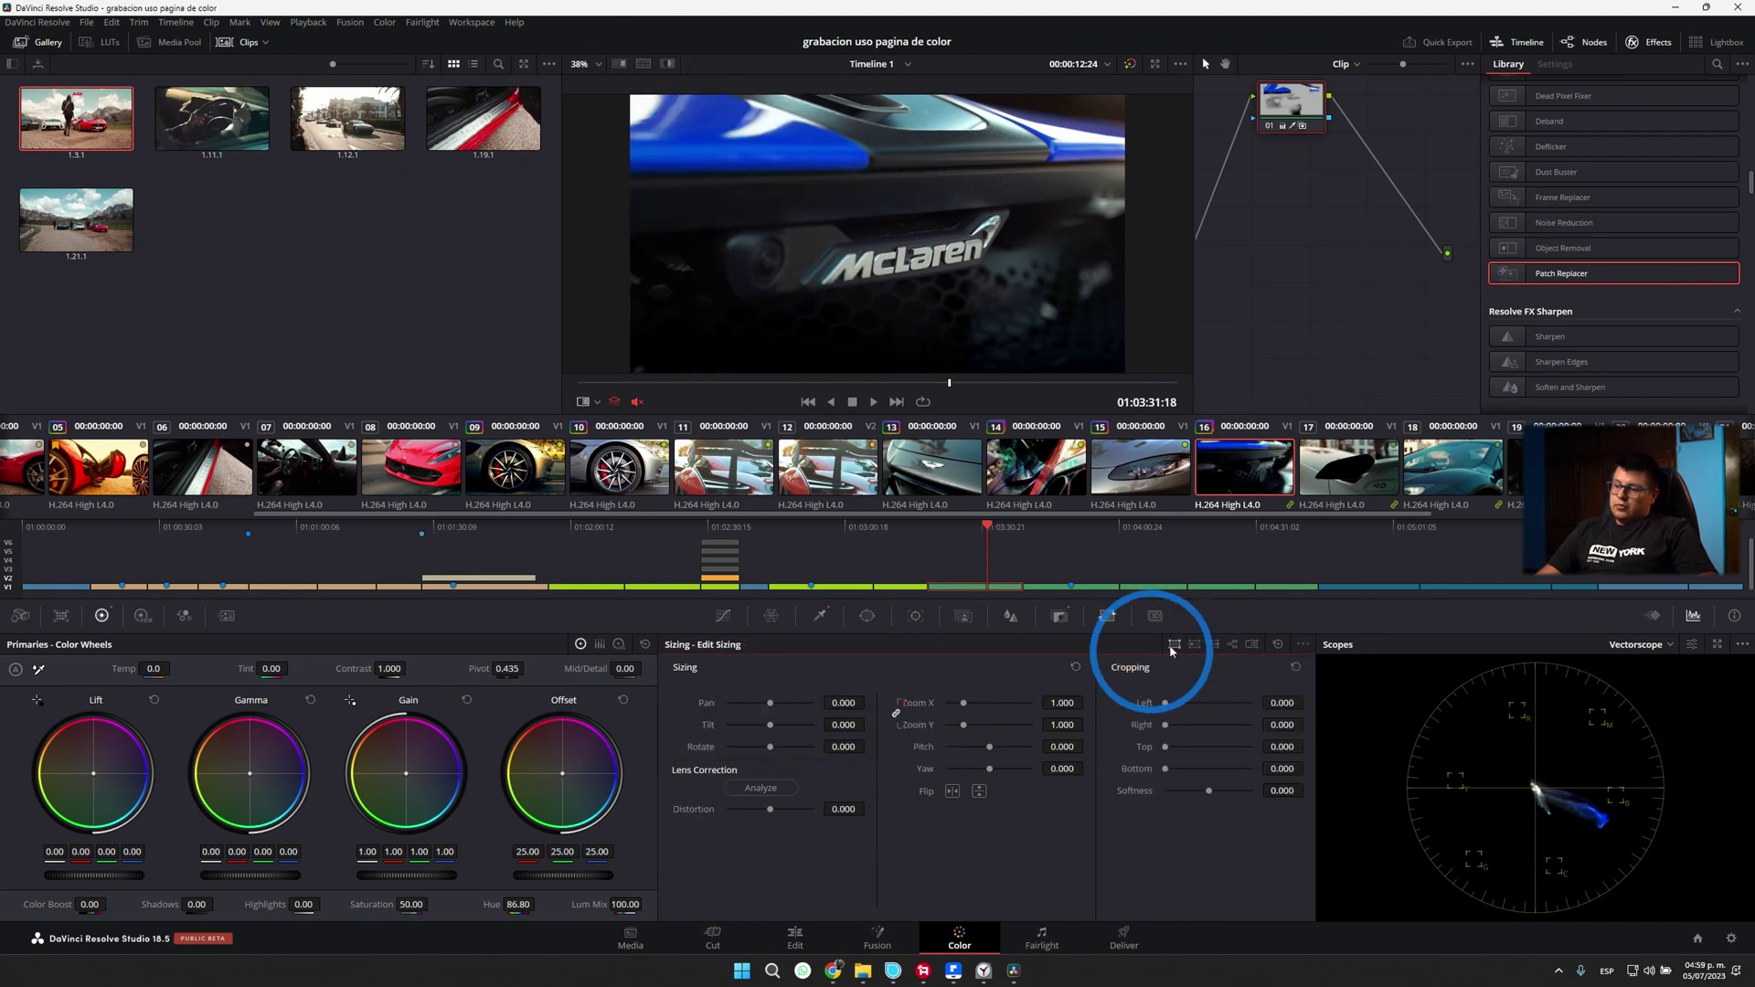
{"action": "left_click_drag", "start_coordinate": [770, 702], "coordinate": [967, 710]}
{"action": "key", "text": "shift+4"}
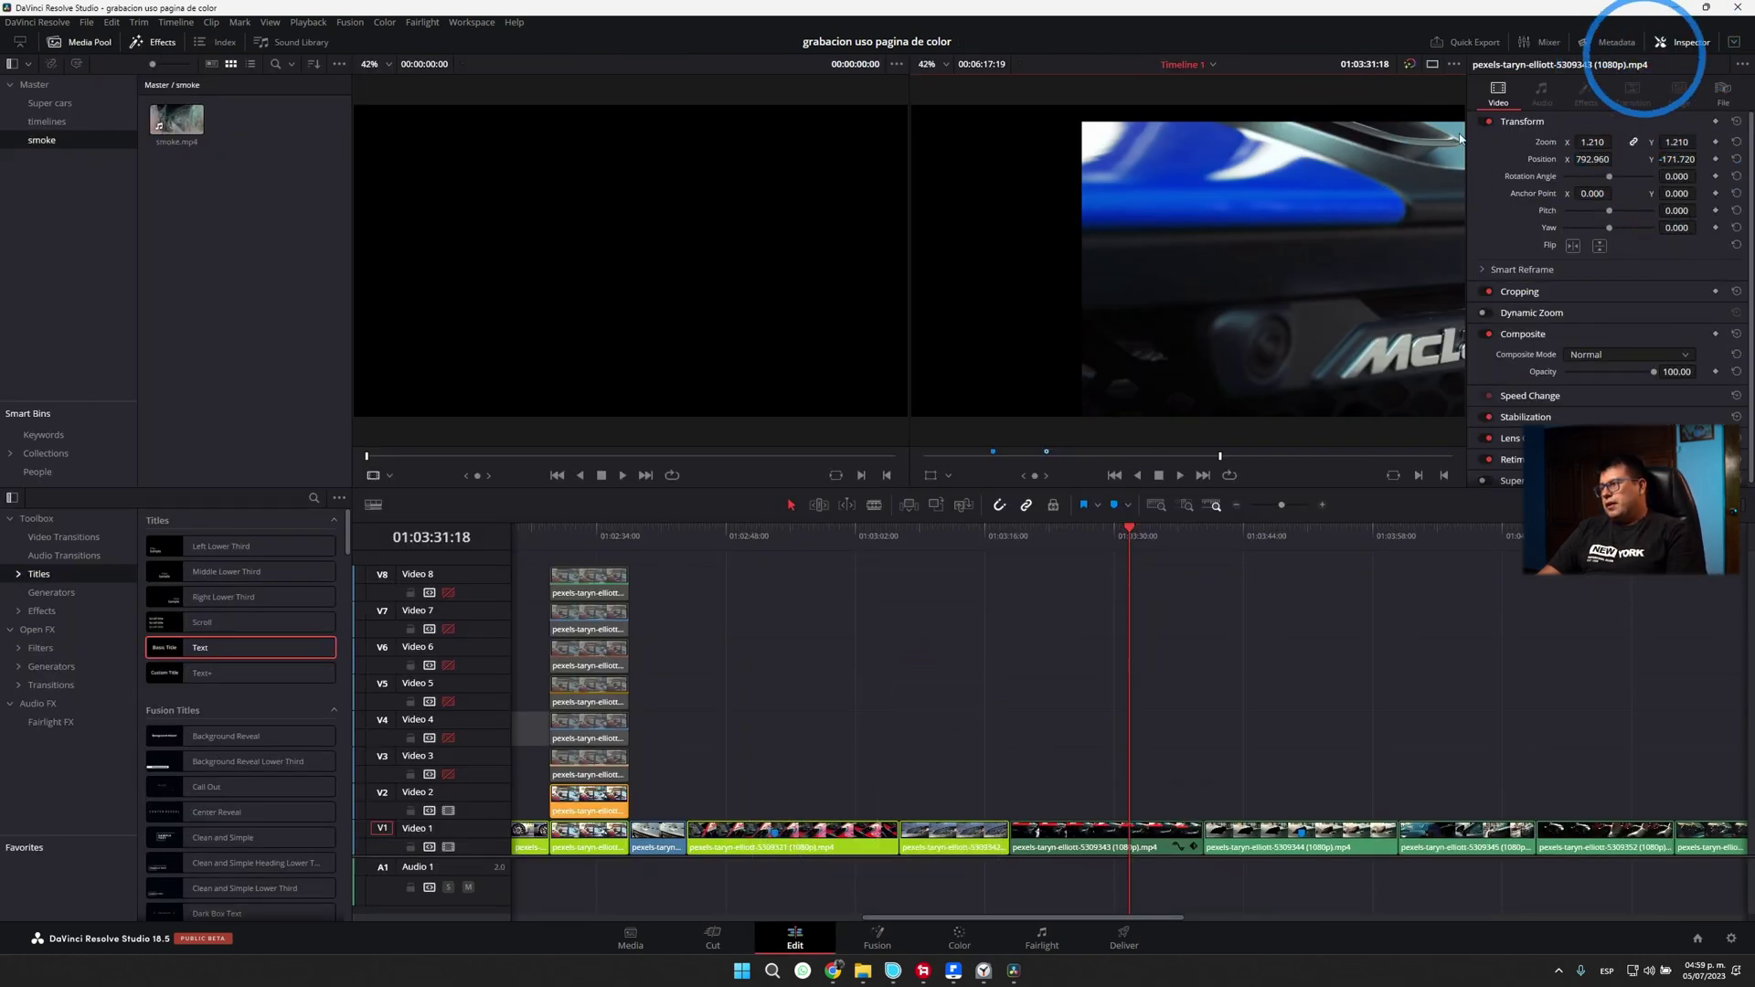
Step: Return to the Color page with the McLaren clip at zero pan and tilt, and show the Keyframes editor
{"action": "key", "text": "shift+6"}
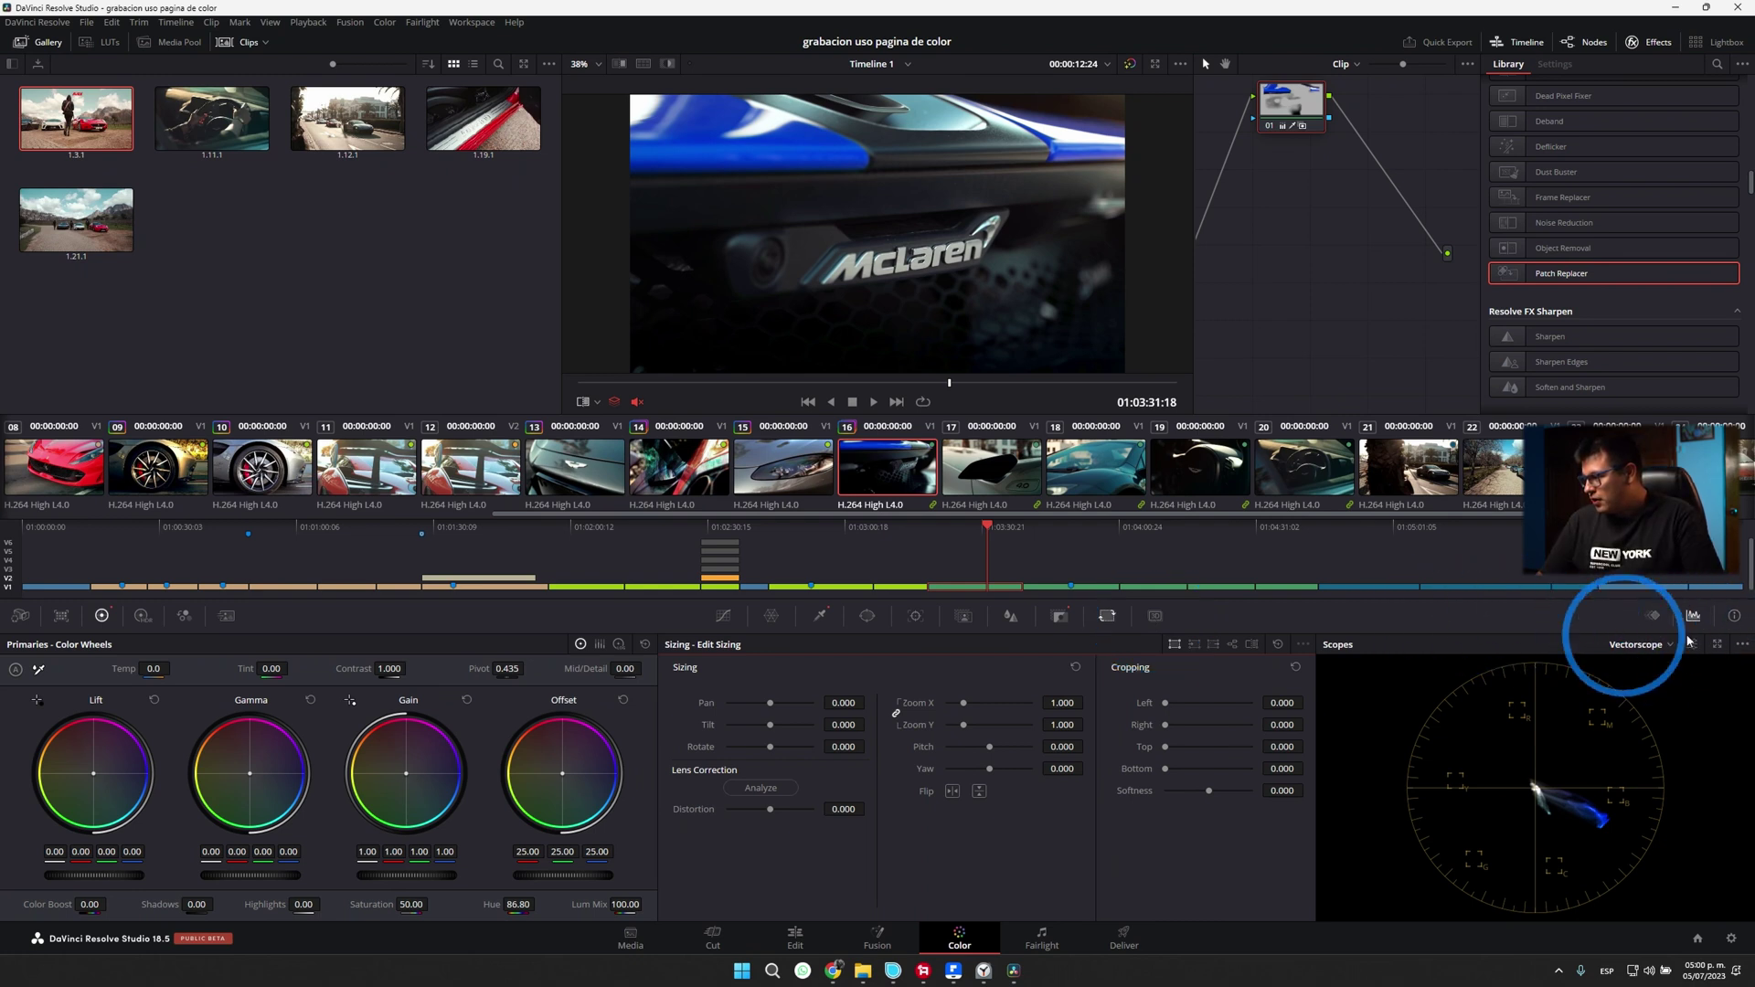
{"action": "left_click", "coordinate": [1654, 615]}
Step: Open the Keyframes editor and move the playhead a few seconds into the McLaren clip with Key controls shown
{"action": "left_click", "coordinate": [1693, 615]}
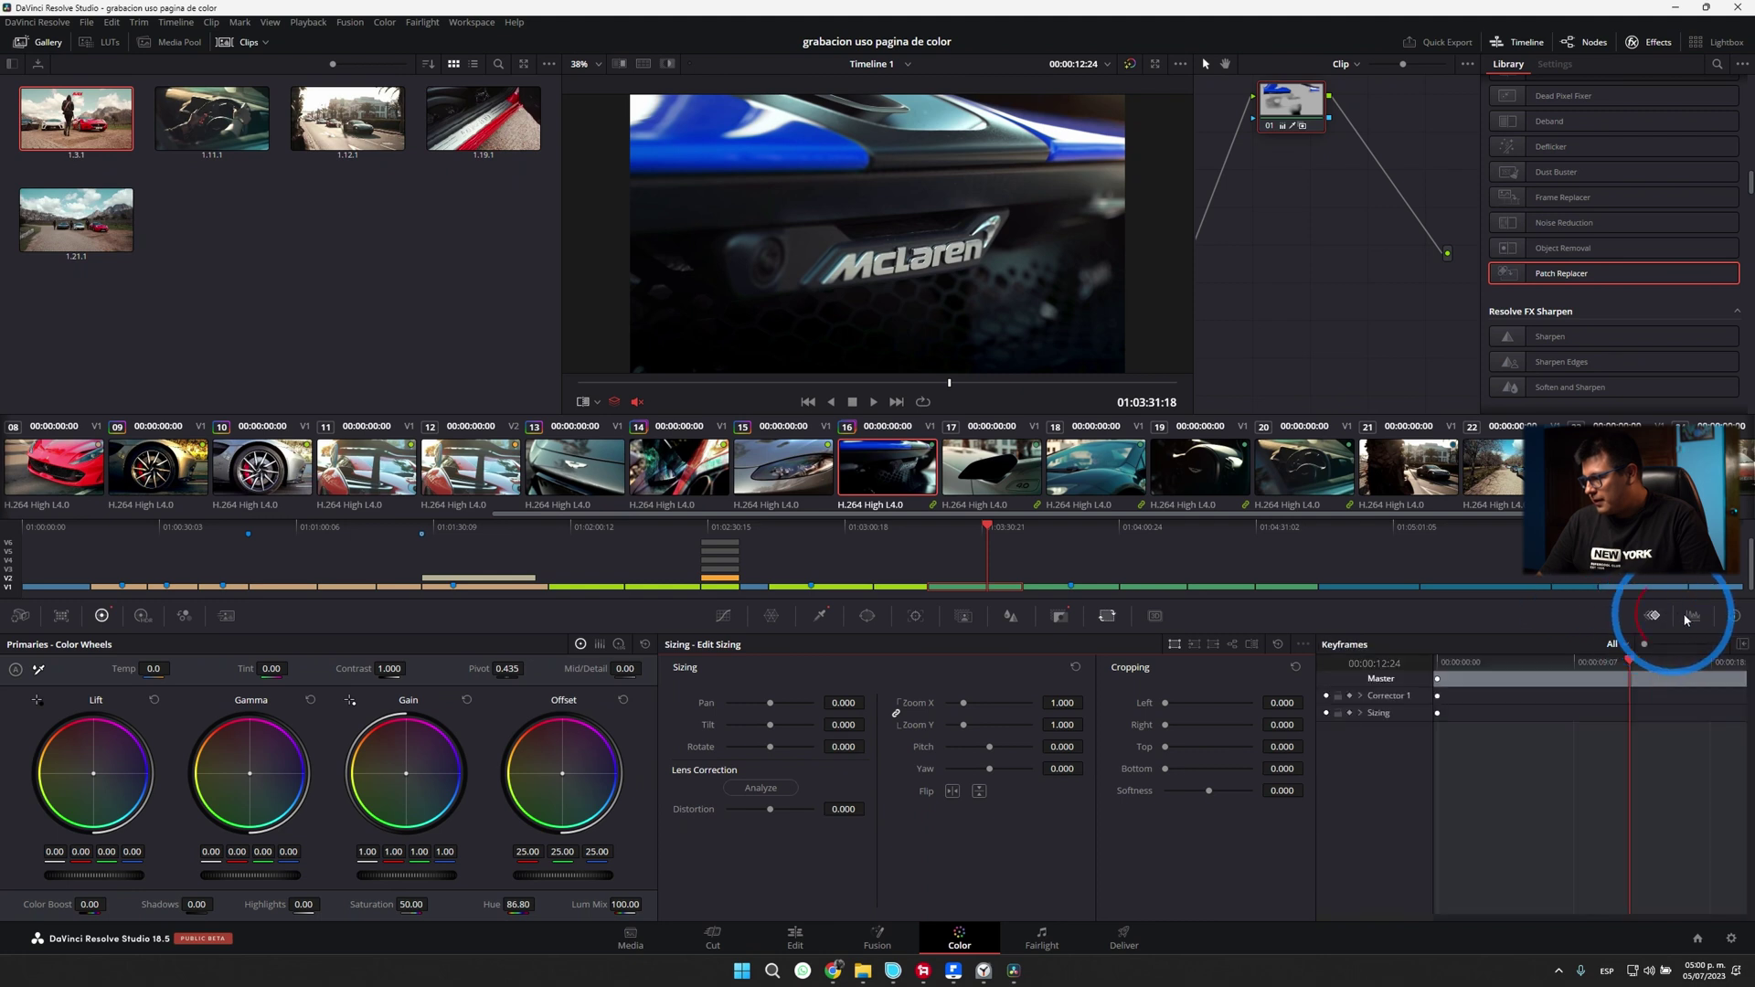
{"action": "left_click", "coordinate": [1653, 615]}
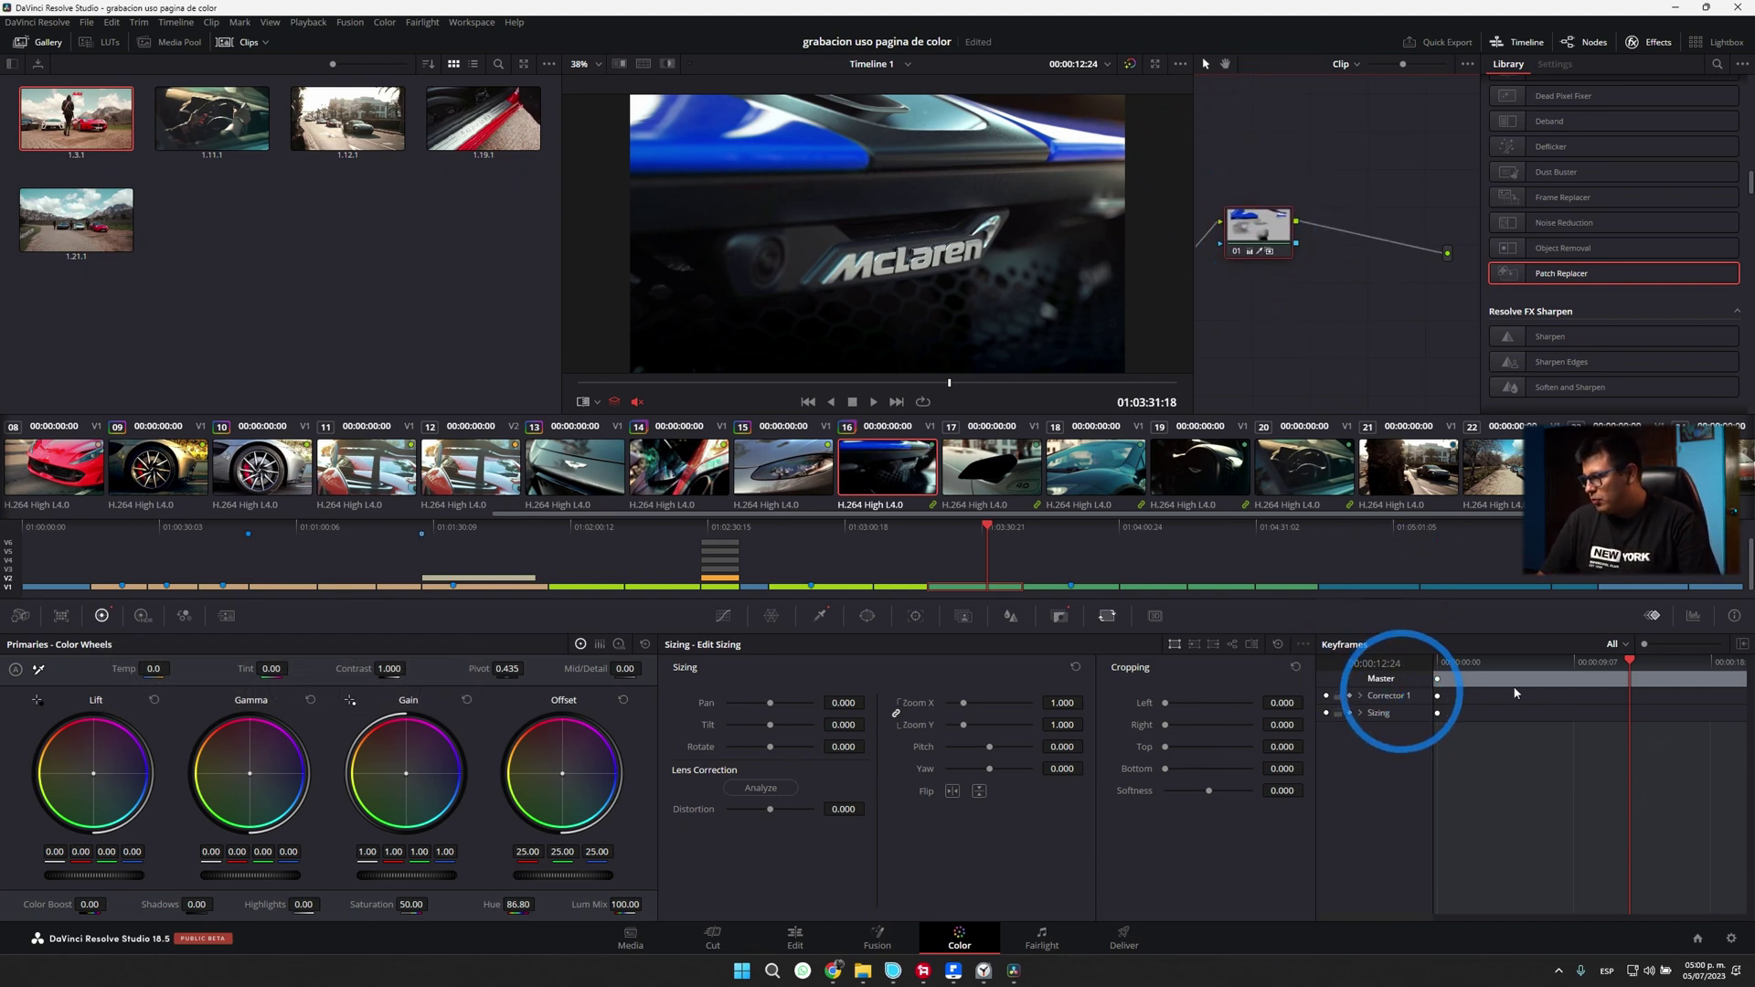
{"action": "left_click_drag", "start_coordinate": [1628, 662], "coordinate": [1422, 670]}
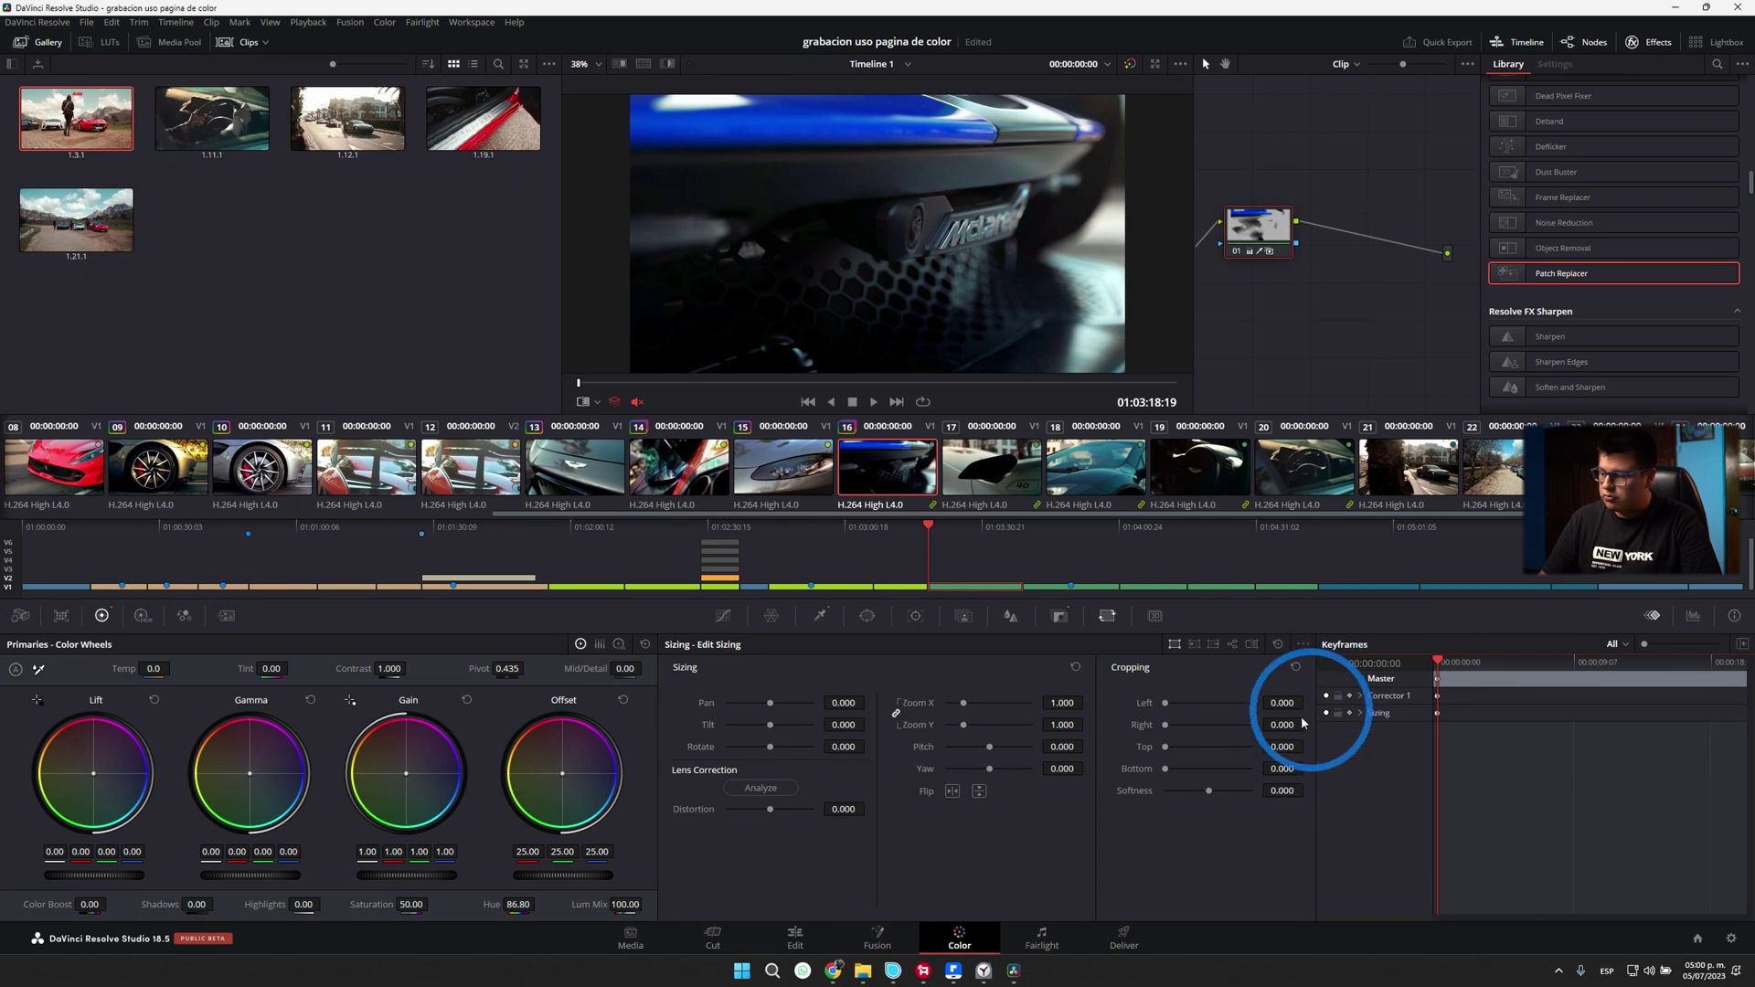
{"action": "left_click_drag", "start_coordinate": [1448, 663], "coordinate": [1489, 665]}
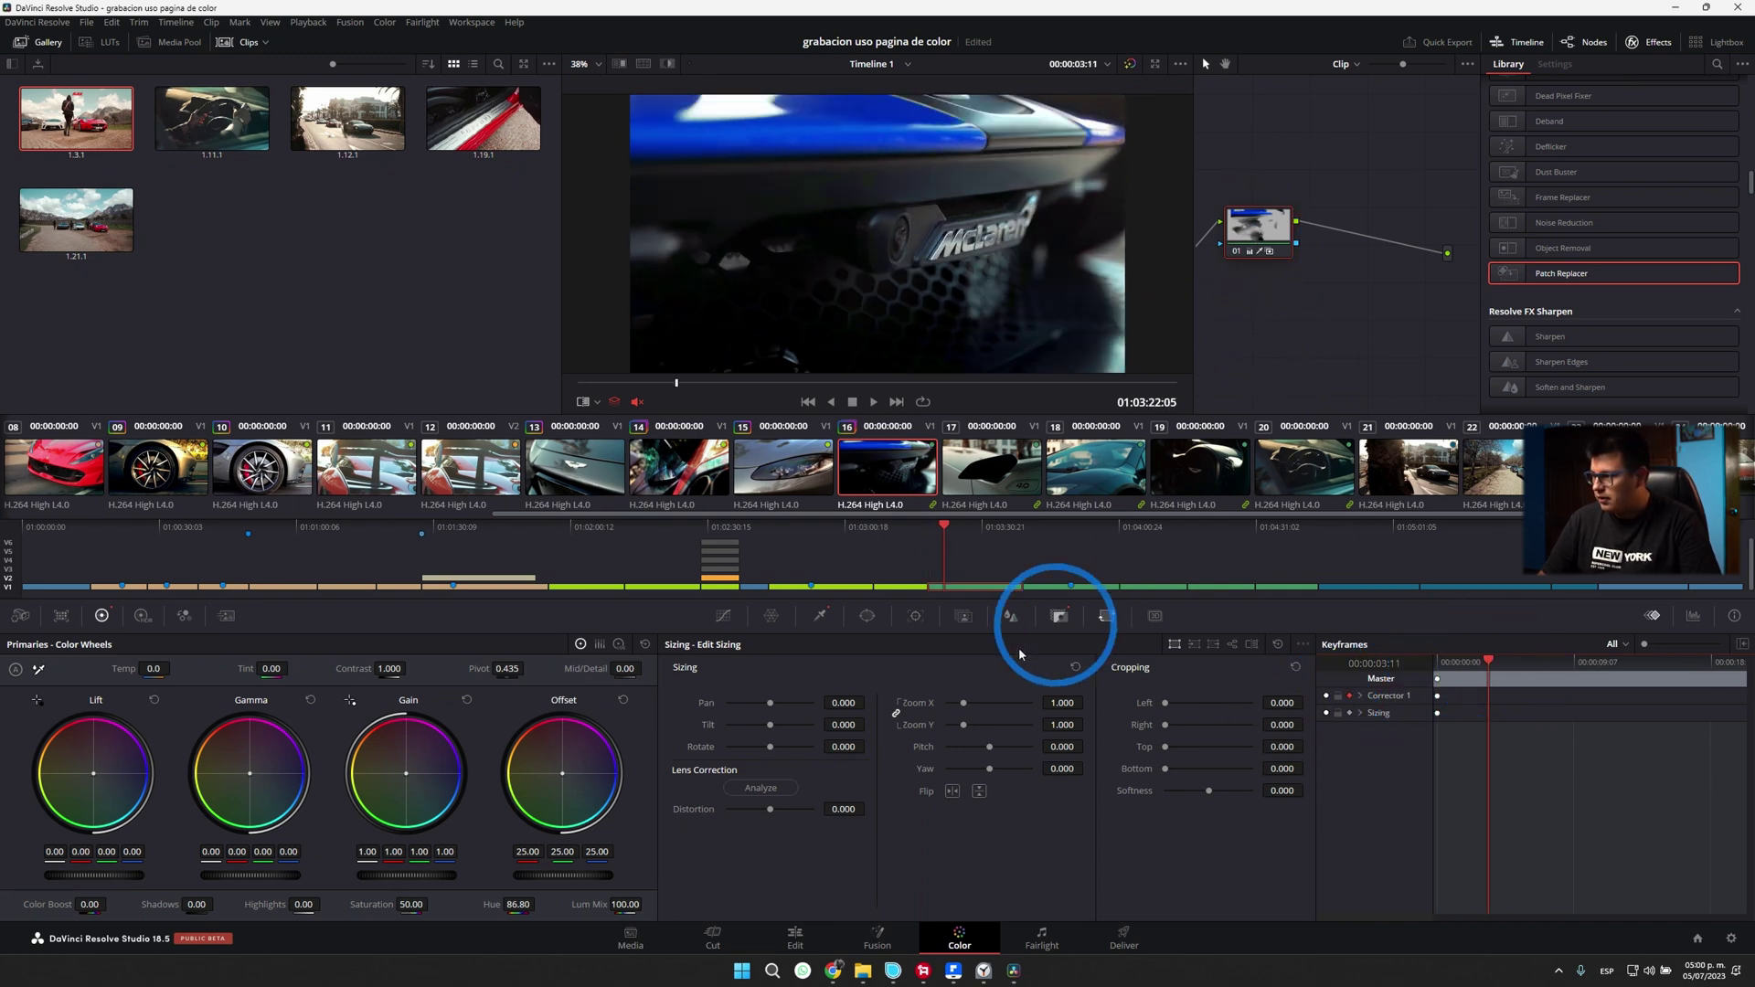
{"action": "left_click", "coordinate": [1059, 615]}
{"action": "left_click", "coordinate": [1440, 663]}
{"action": "mouse_move", "coordinate": [1439, 670]}
{"action": "left_mouse_down"}
{"action": "mouse_move", "coordinate": [1521, 670]}
{"action": "mouse_move", "coordinate": [1507, 670]}
{"action": "left_mouse_up"}
Step: Keyframe the key output gain down to zero so the car shifts blue to red, preview, and add serial node 02
{"action": "left_click_drag", "start_coordinate": [1164, 784], "coordinate": [1108, 784]}
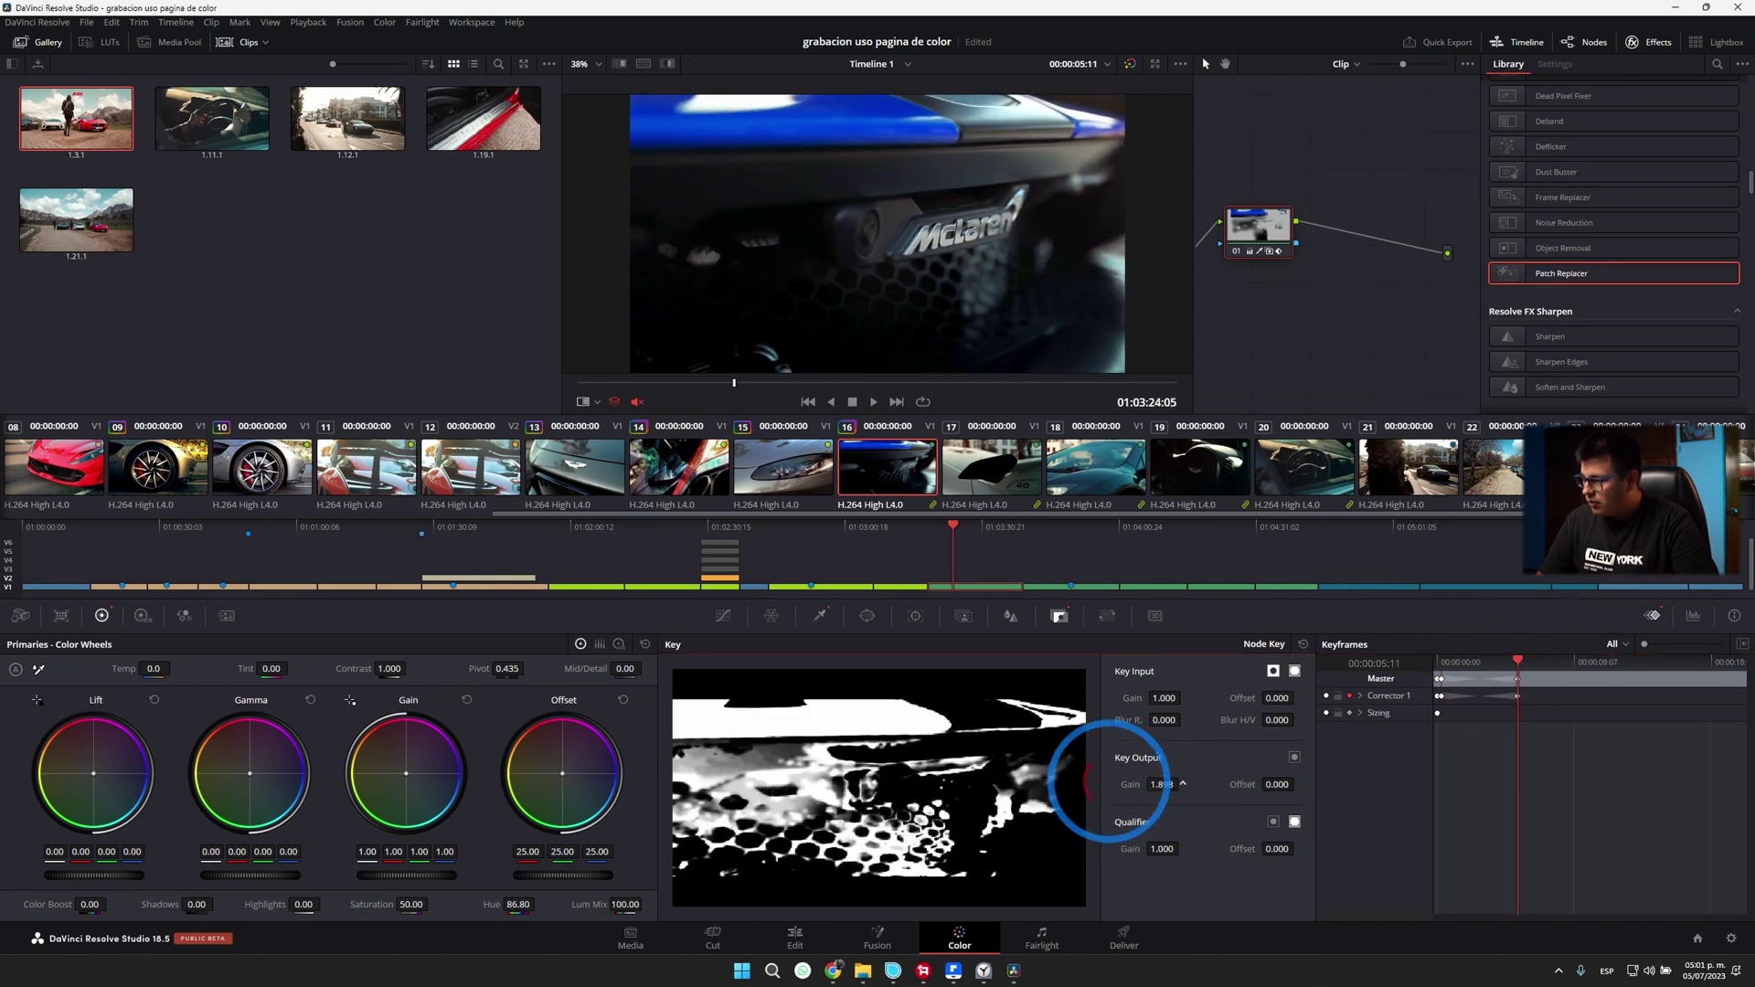
{"action": "left_click_drag", "start_coordinate": [878, 493], "coordinate": [313, 462]}
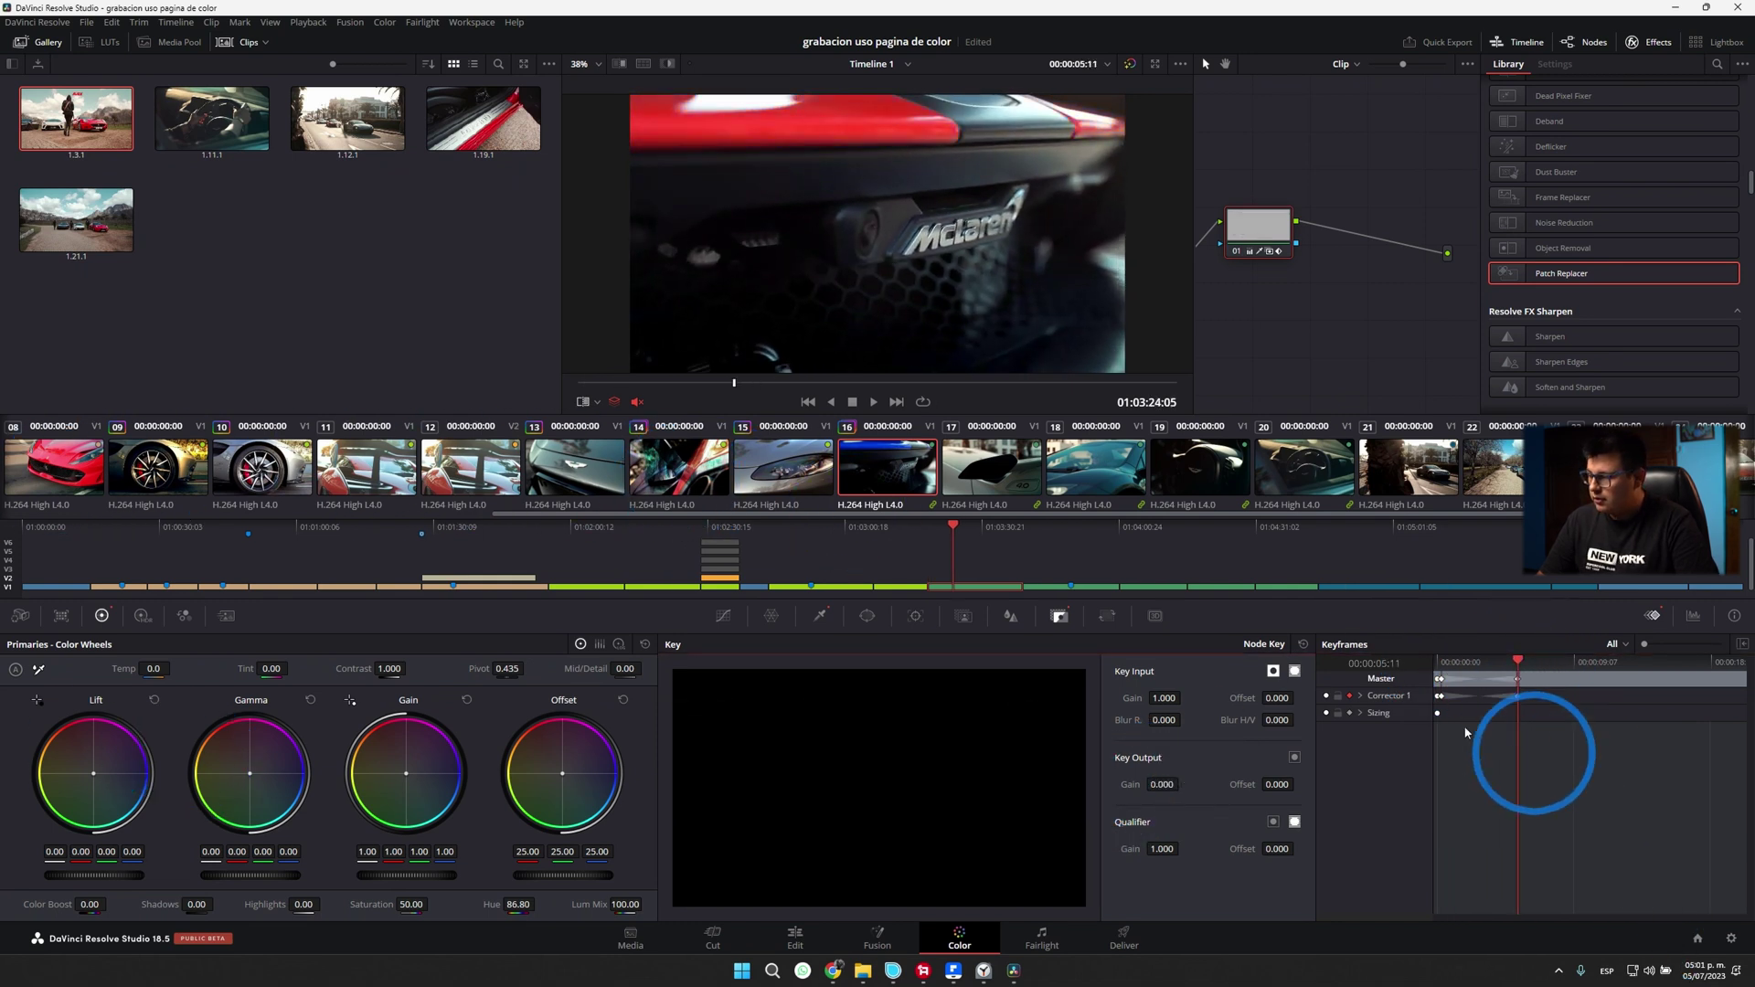
{"action": "left_click", "coordinate": [1515, 660]}
{"action": "key", "text": "space"}
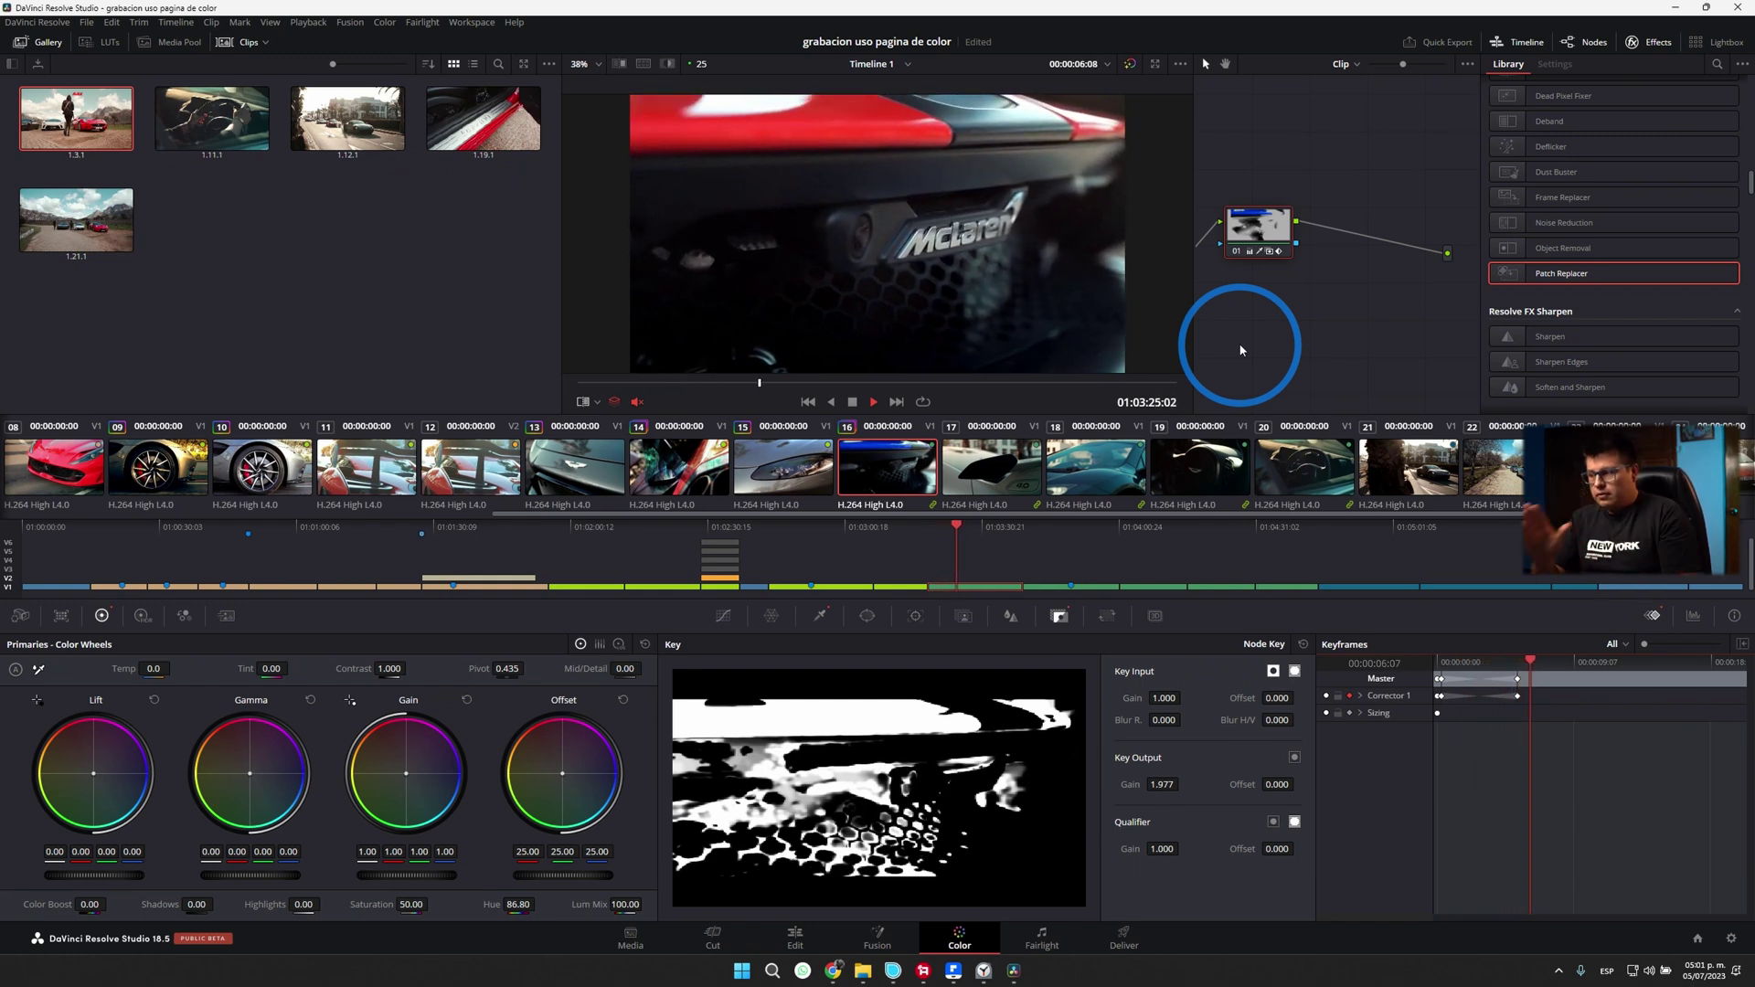
{"action": "key", "text": "space"}
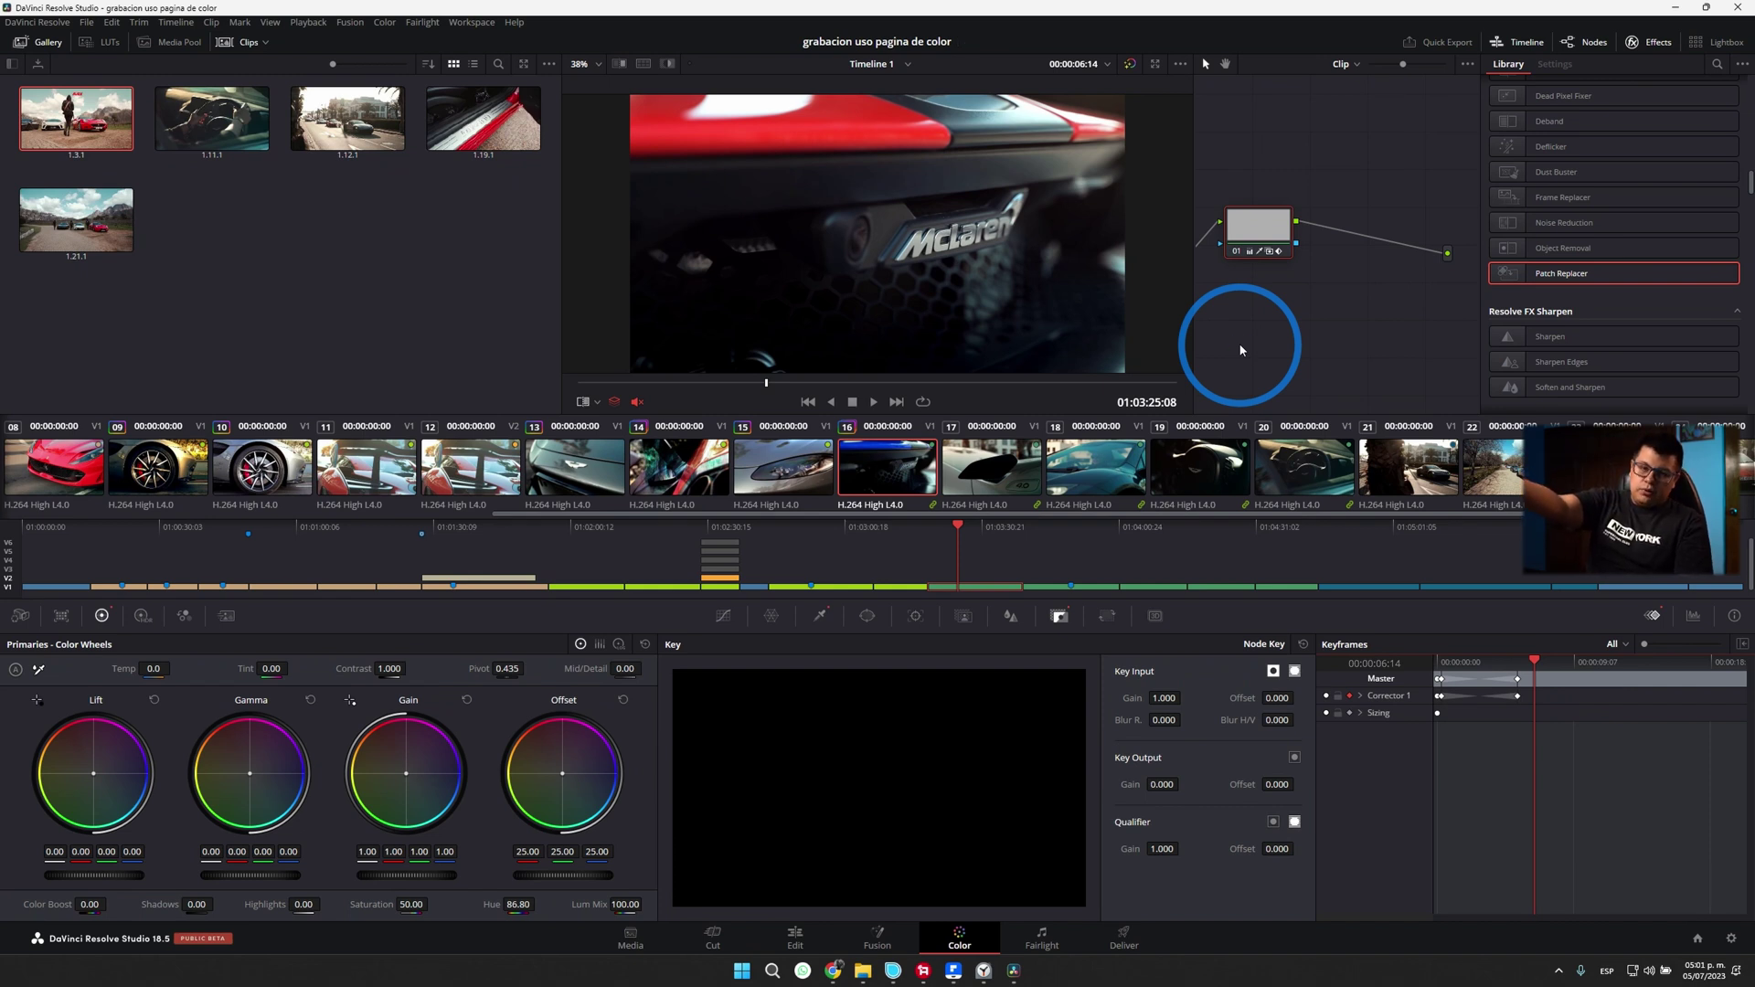
{"action": "key", "text": "alt+s"}
{"action": "left_click_drag", "start_coordinate": [1508, 661], "coordinate": [1447, 681]}
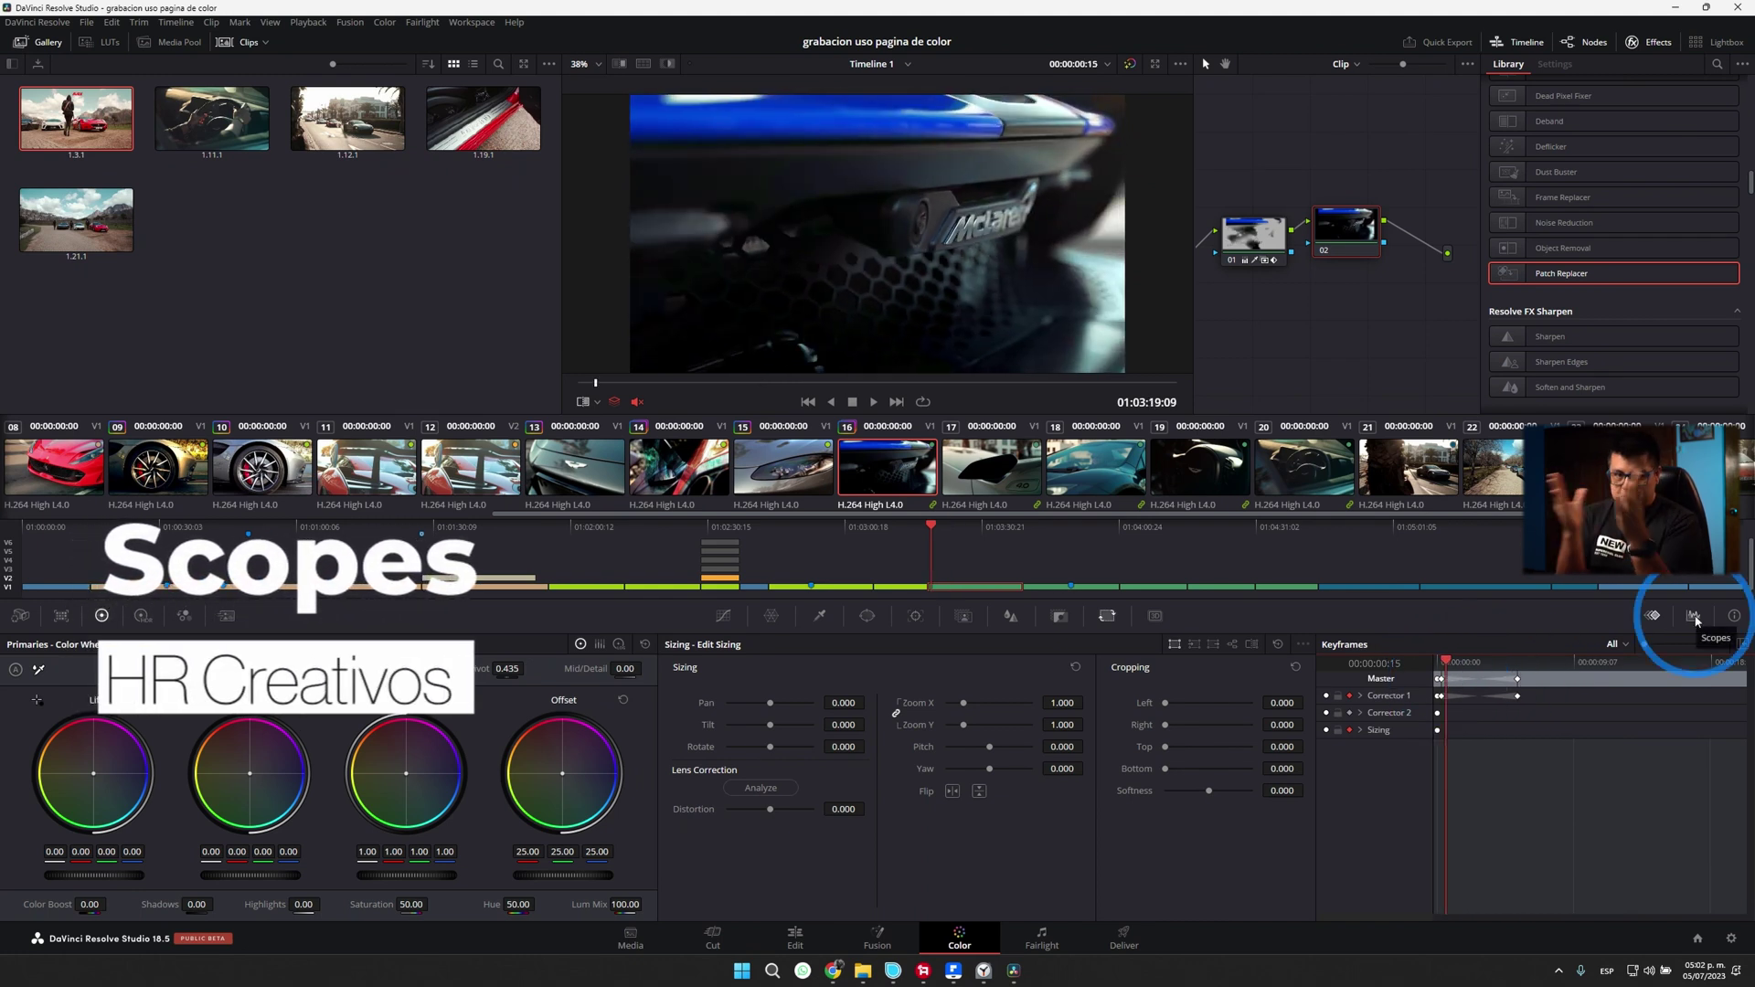
Step: Show the RGB parade scope and switch to clip 02, the brick road with three people
{"action": "left_click", "coordinate": [1694, 619]}
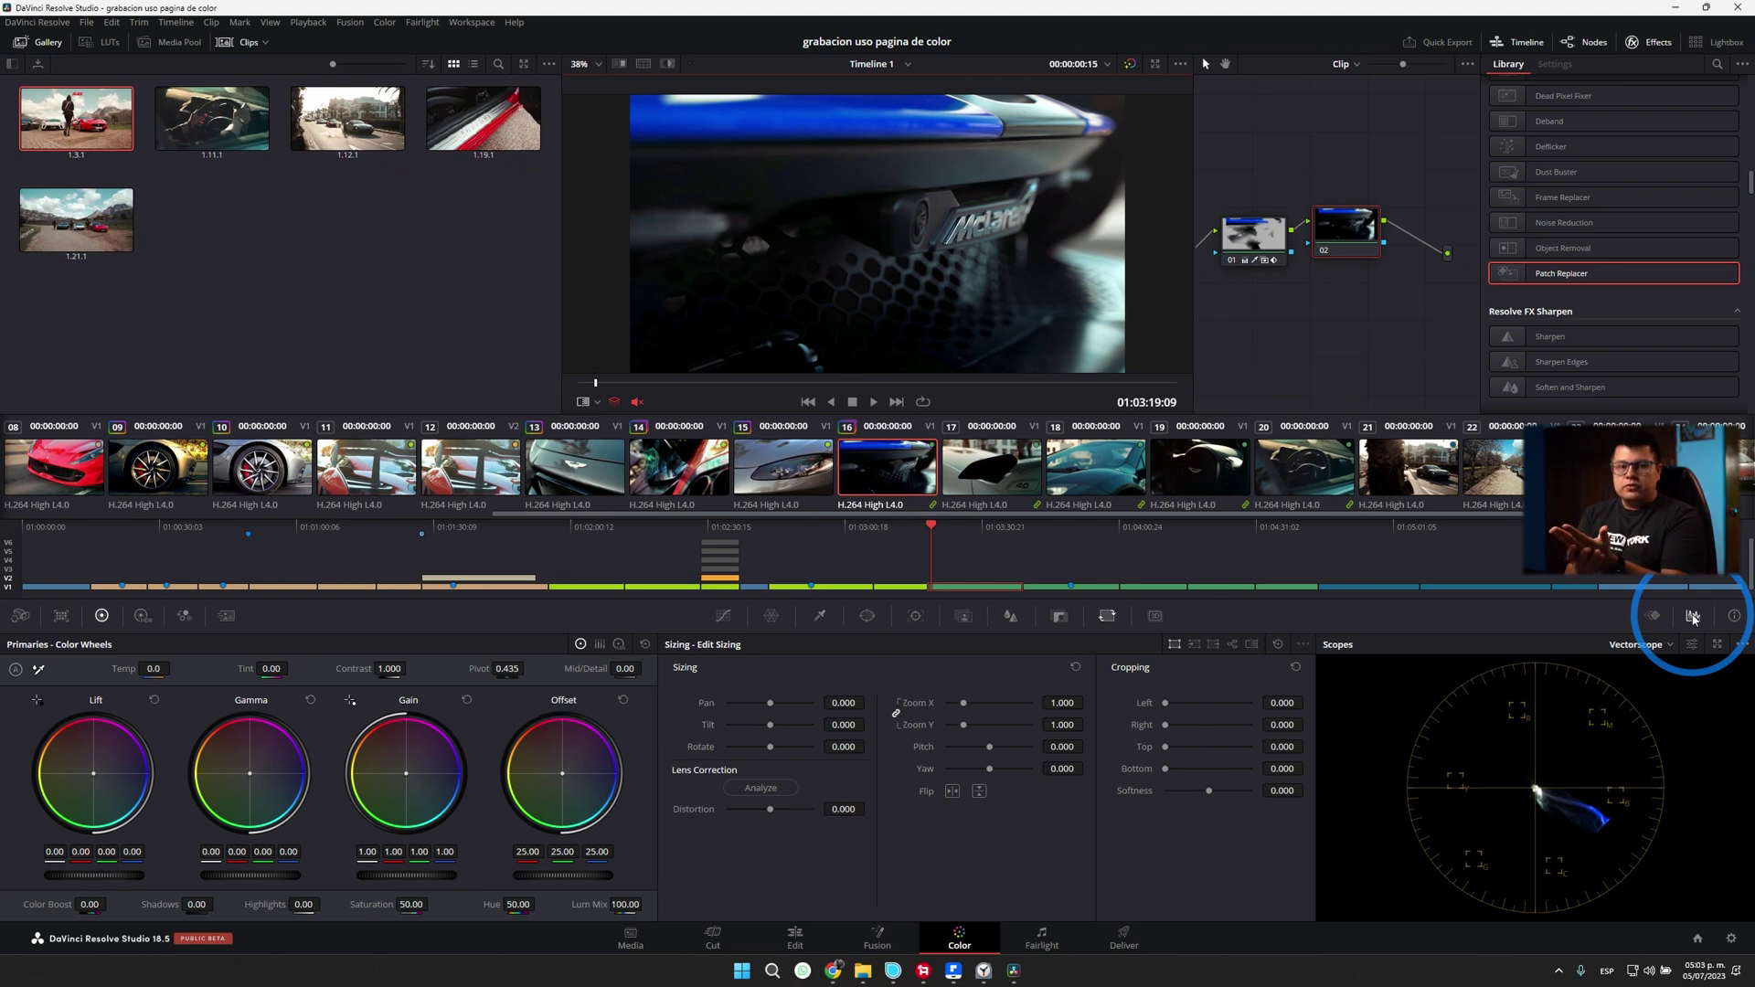
{"action": "left_click", "coordinate": [704, 557]}
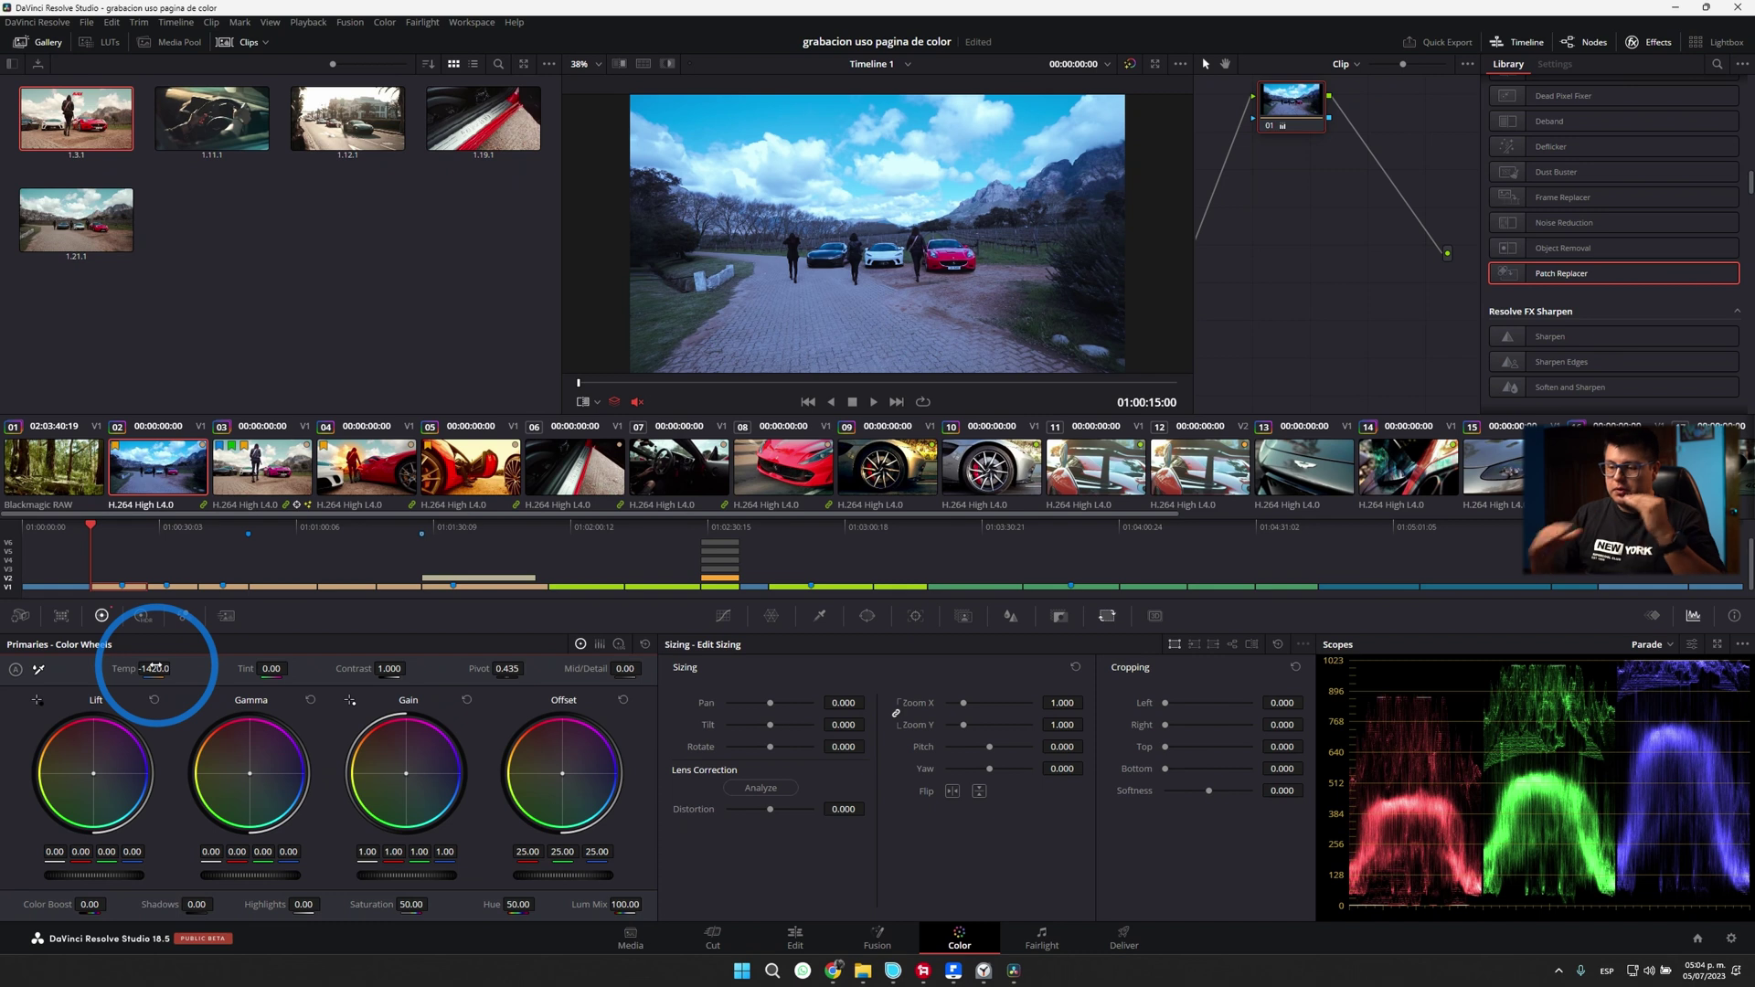
Step: Set the clip's temperature to -2000, then drag it to 280
{"action": "type", "text": "-2000"}
{"action": "key", "text": "Return"}
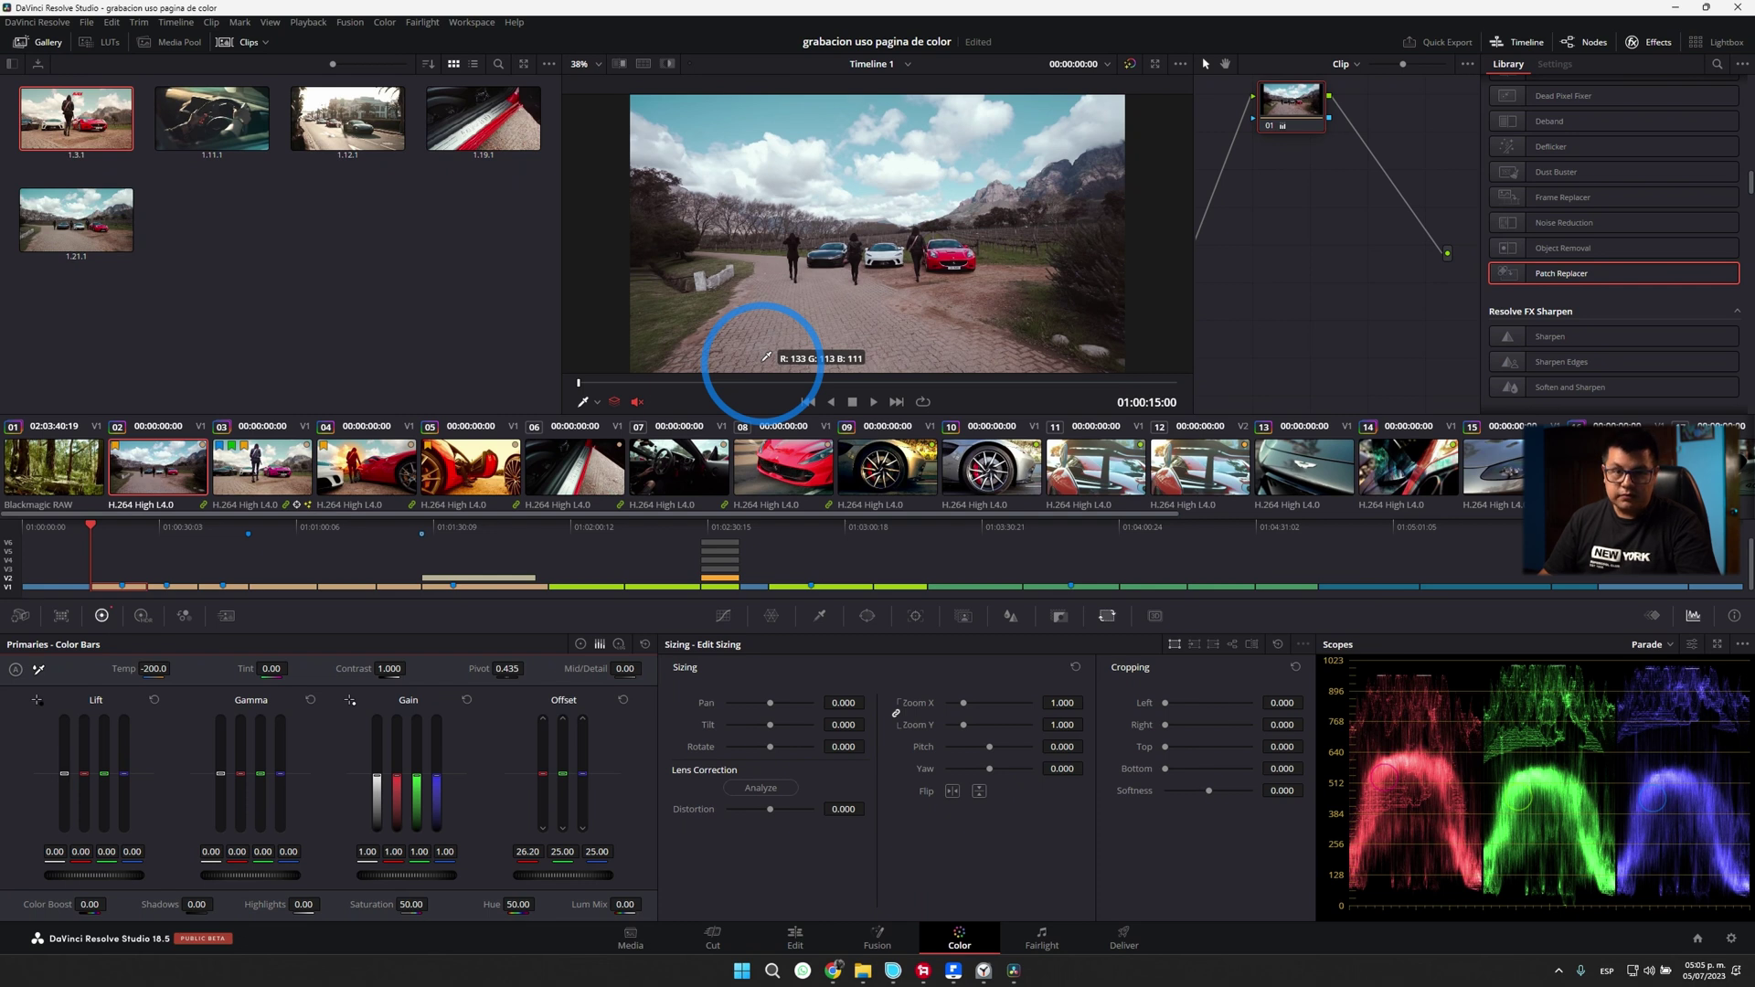
{"action": "mouse_move", "coordinate": [137, 674]}
{"action": "left_mouse_down"}
{"action": "mouse_move", "coordinate": [174, 669]}
{"action": "mouse_move", "coordinate": [160, 671]}
{"action": "left_mouse_up"}
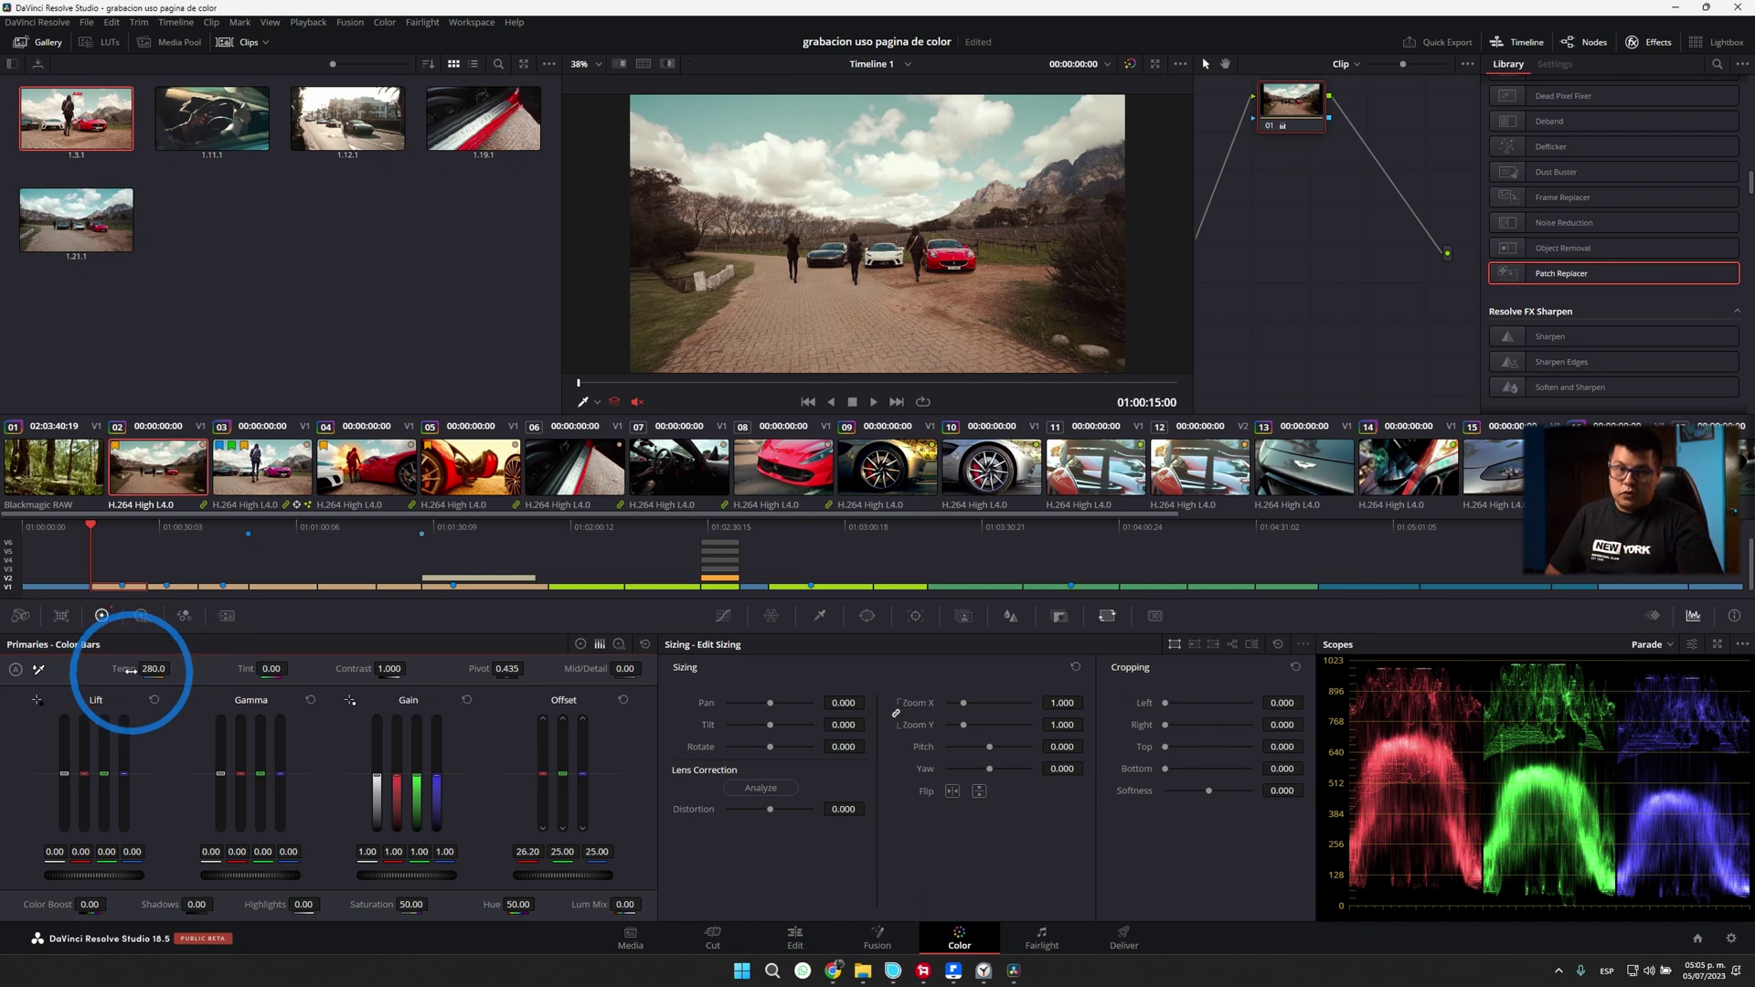
Step: Switch the scope to a Waveform in Y (luma) mode with Colorize turned off
{"action": "left_click", "coordinate": [1657, 646]}
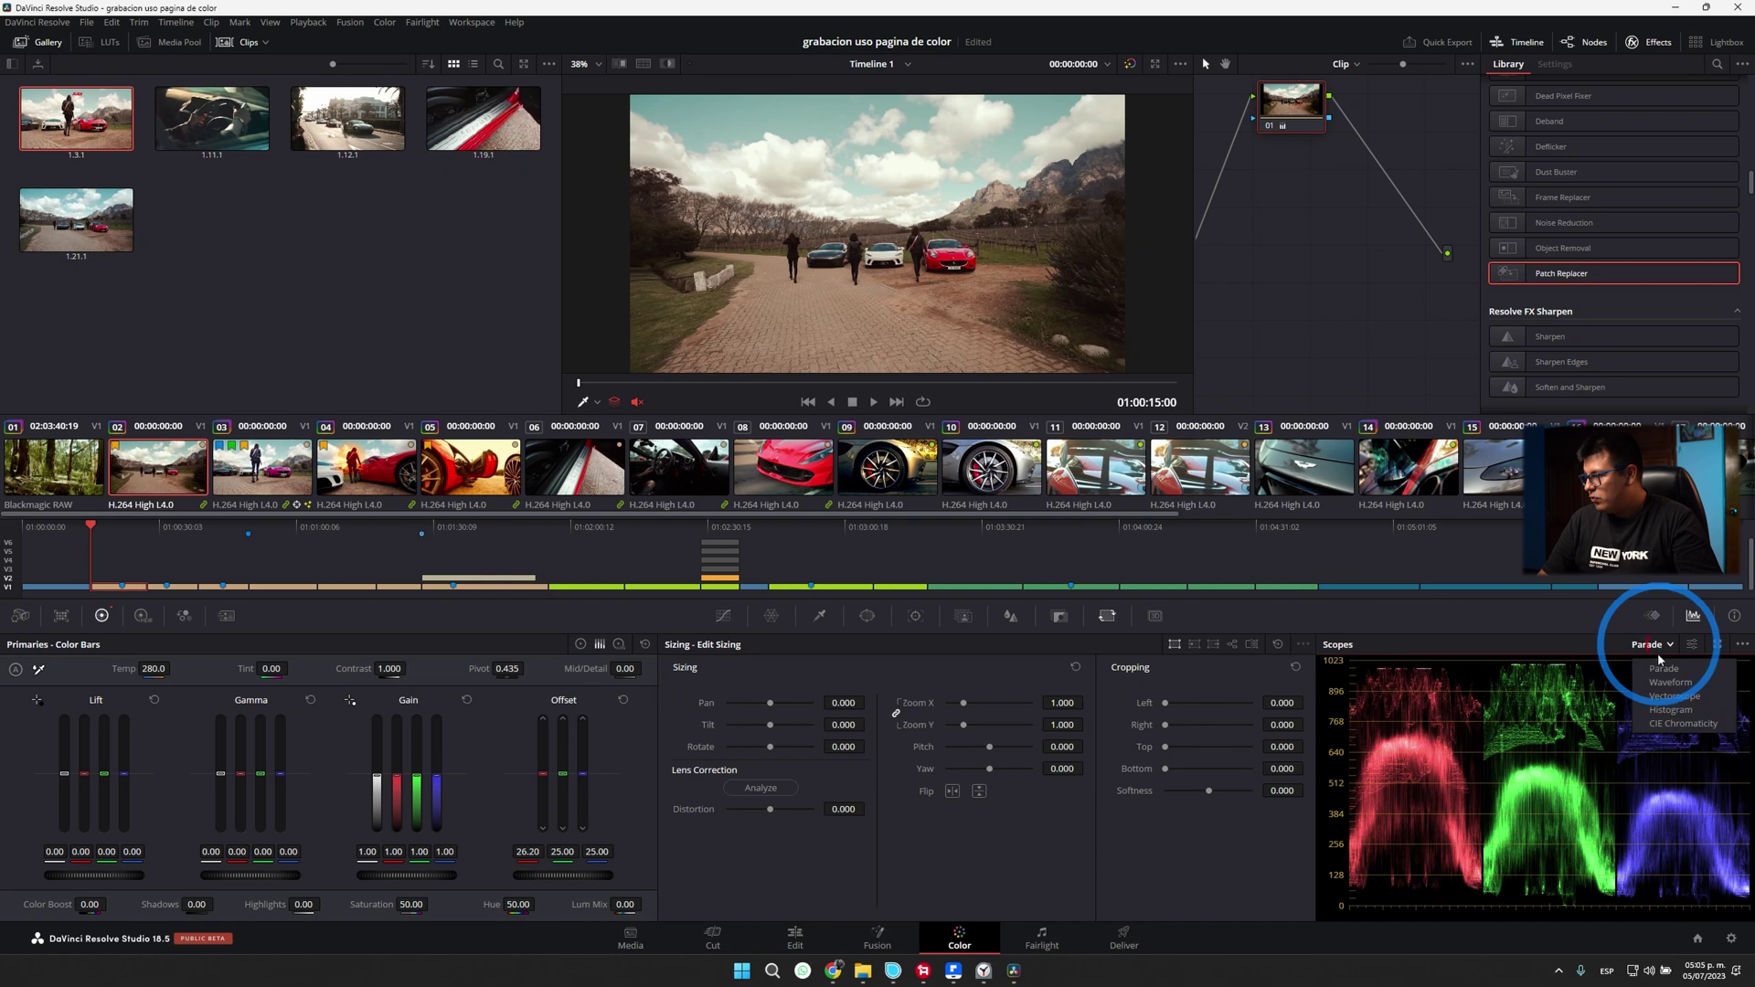
{"action": "left_click", "coordinate": [1663, 676]}
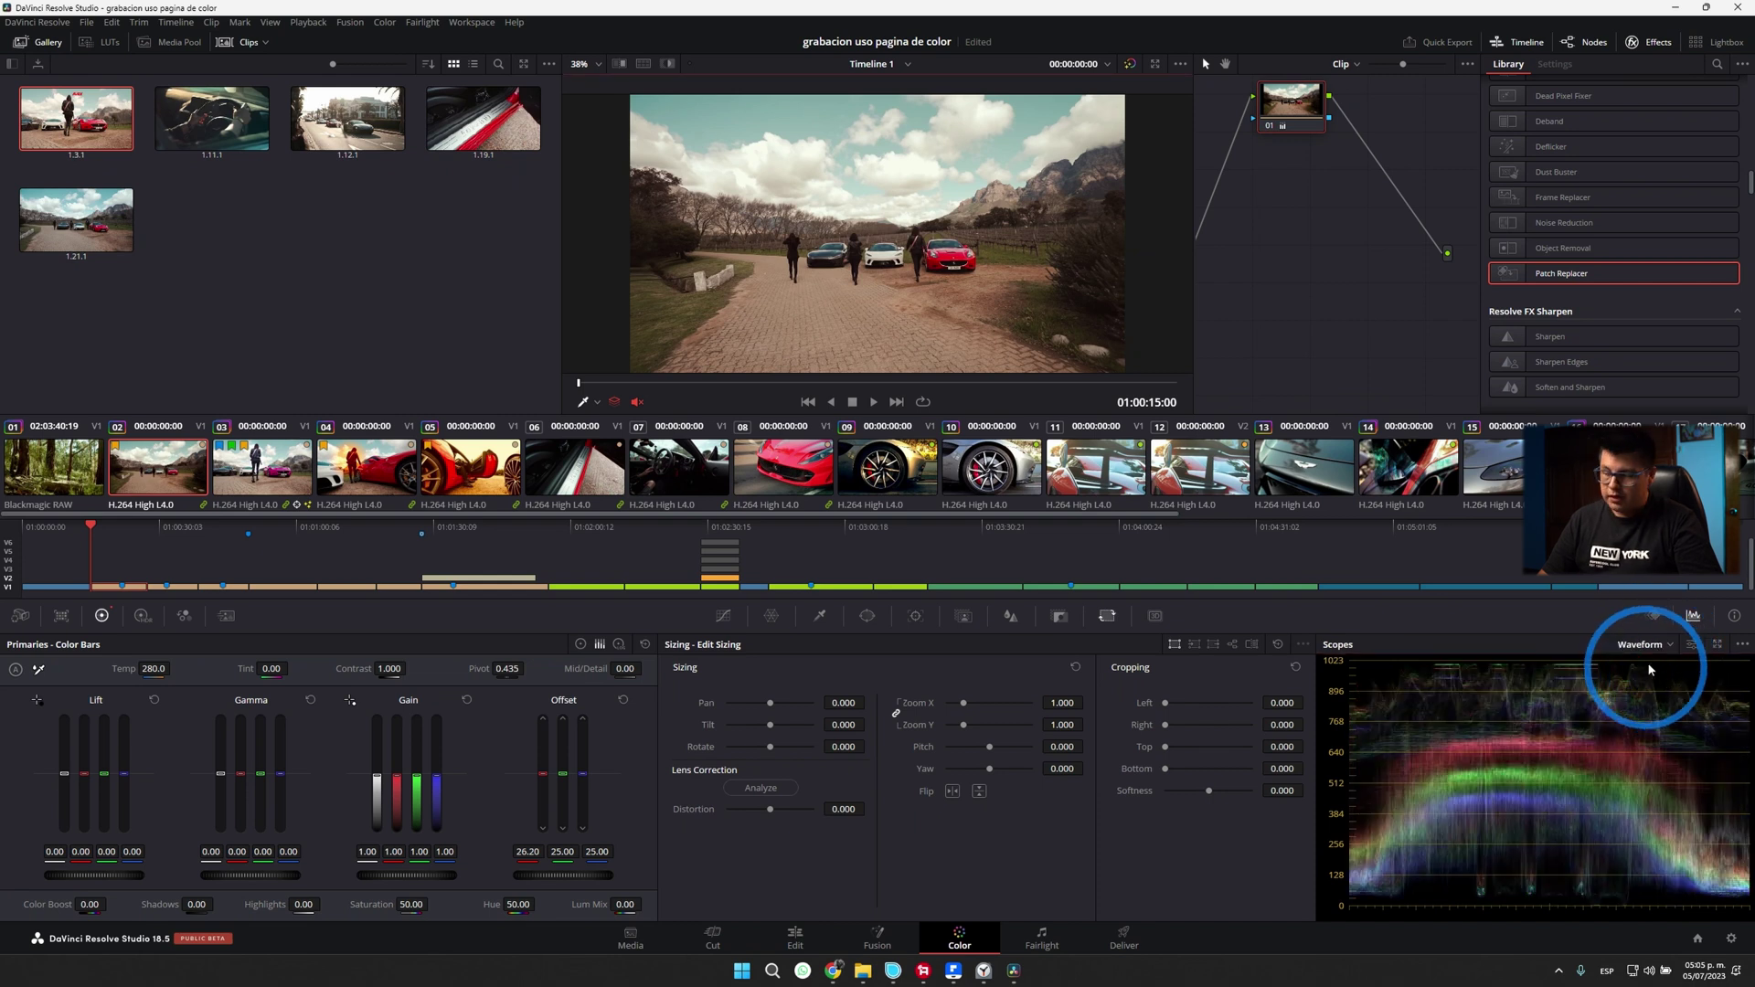
{"action": "left_click", "coordinate": [1690, 644]}
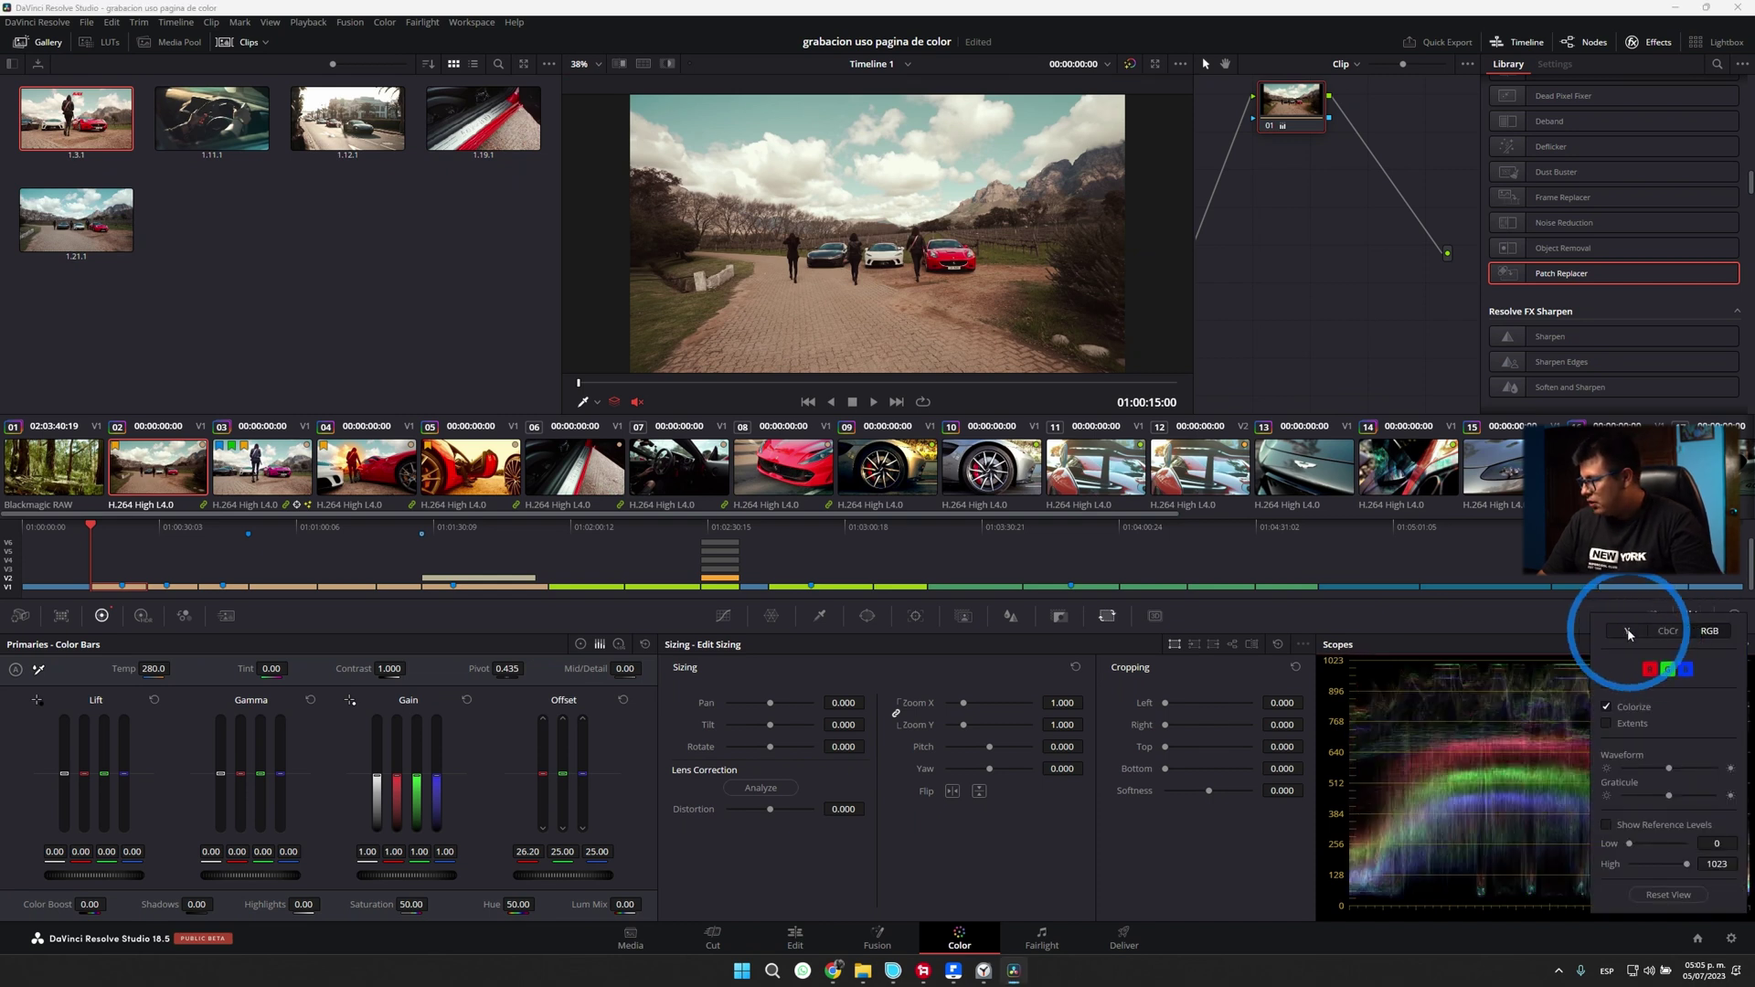
{"action": "left_click", "coordinate": [1627, 631]}
{"action": "left_click", "coordinate": [1607, 664]}
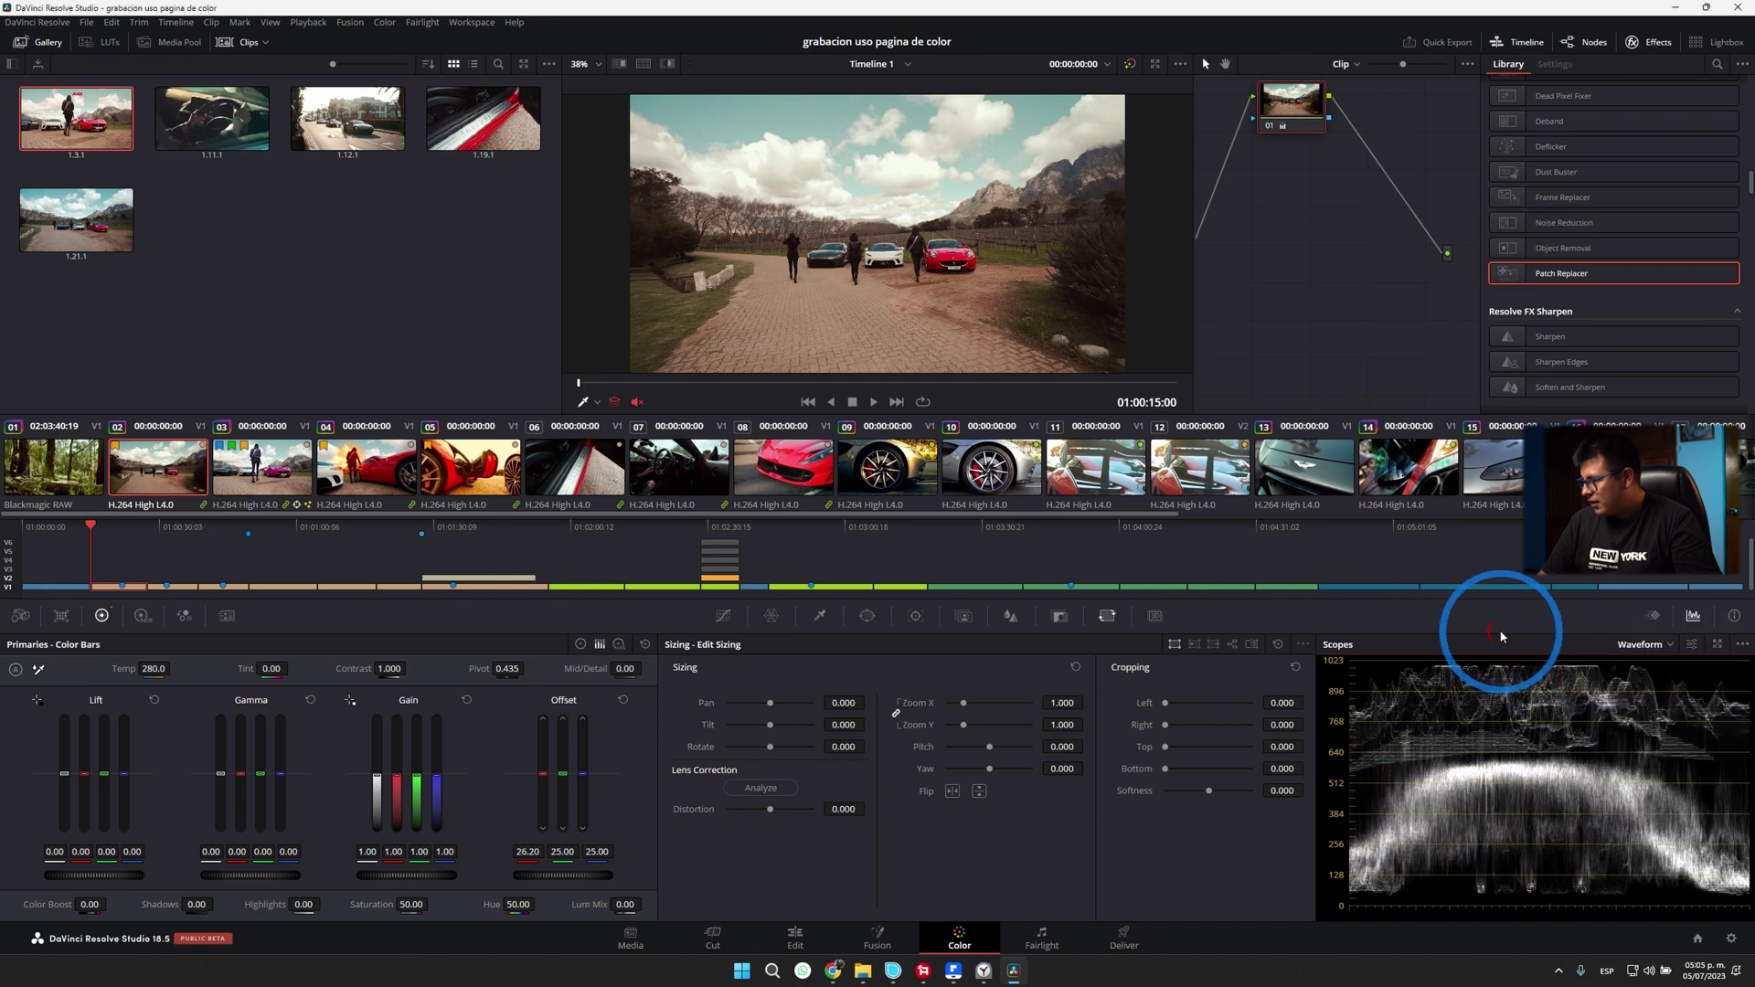
{"action": "left_click", "coordinate": [763, 850]}
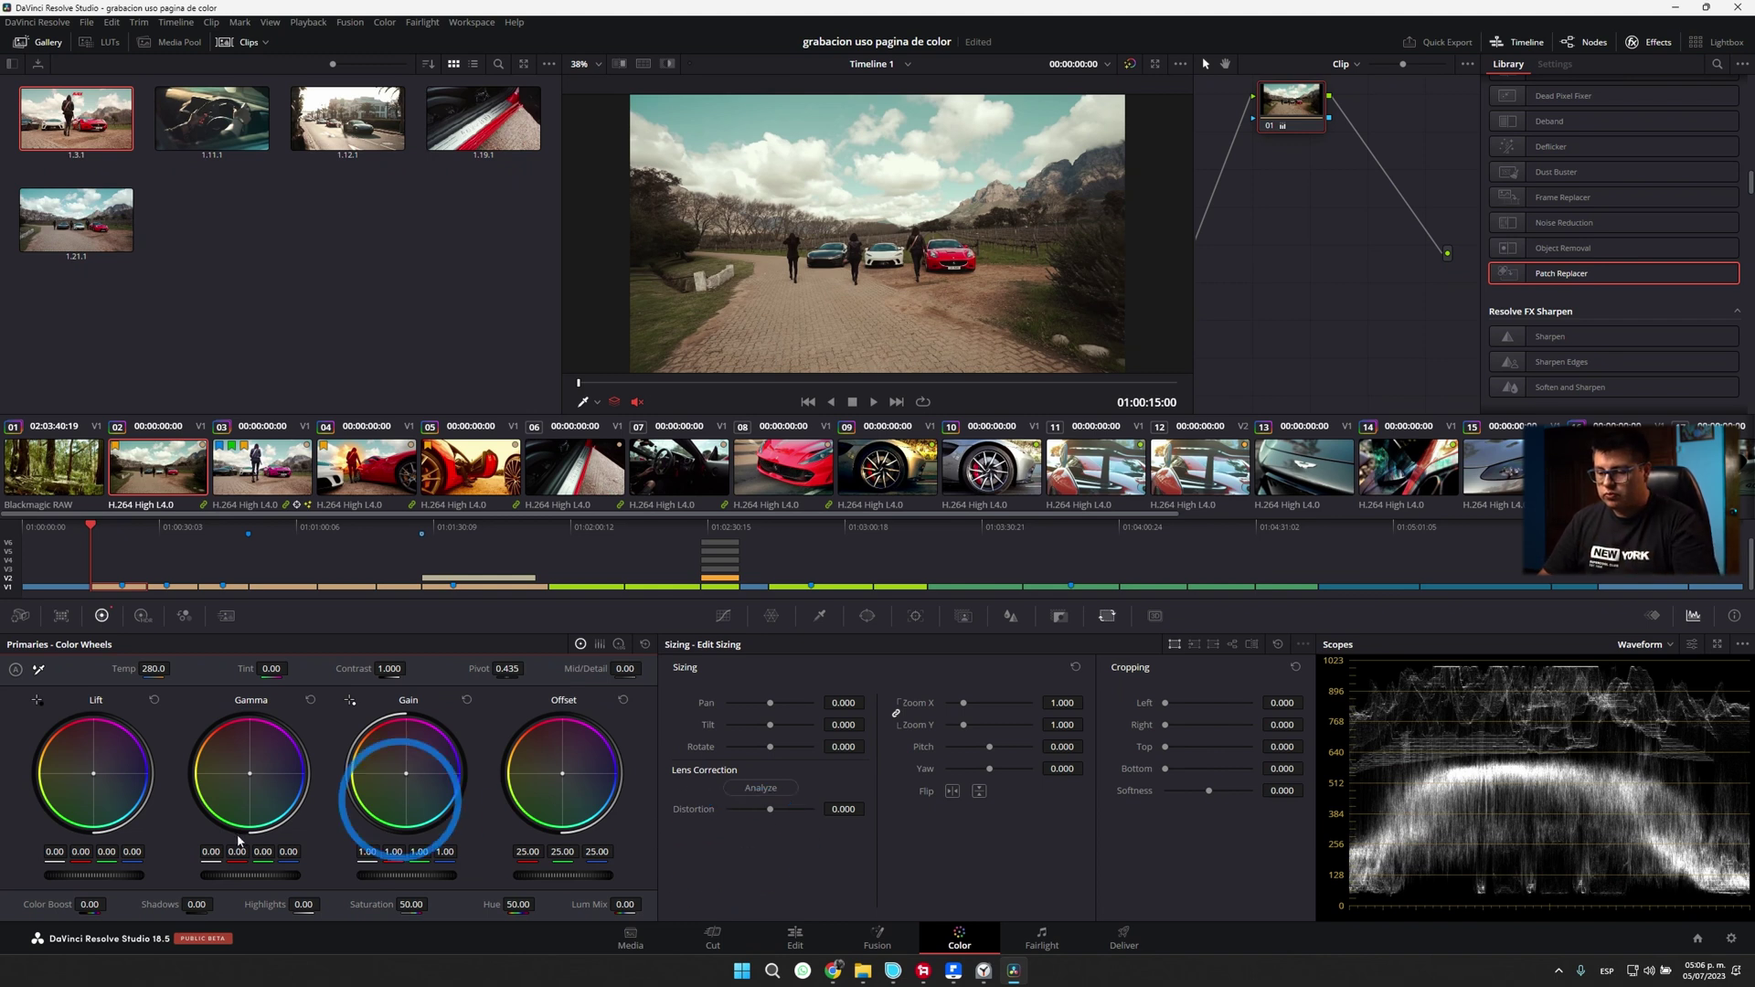
Step: Set master Lift 0.01, Gamma -0.02 and Gain 1.21, then switch the scope to Vectorscope
{"action": "left_click_drag", "start_coordinate": [73, 875], "coordinate": [53, 874]}
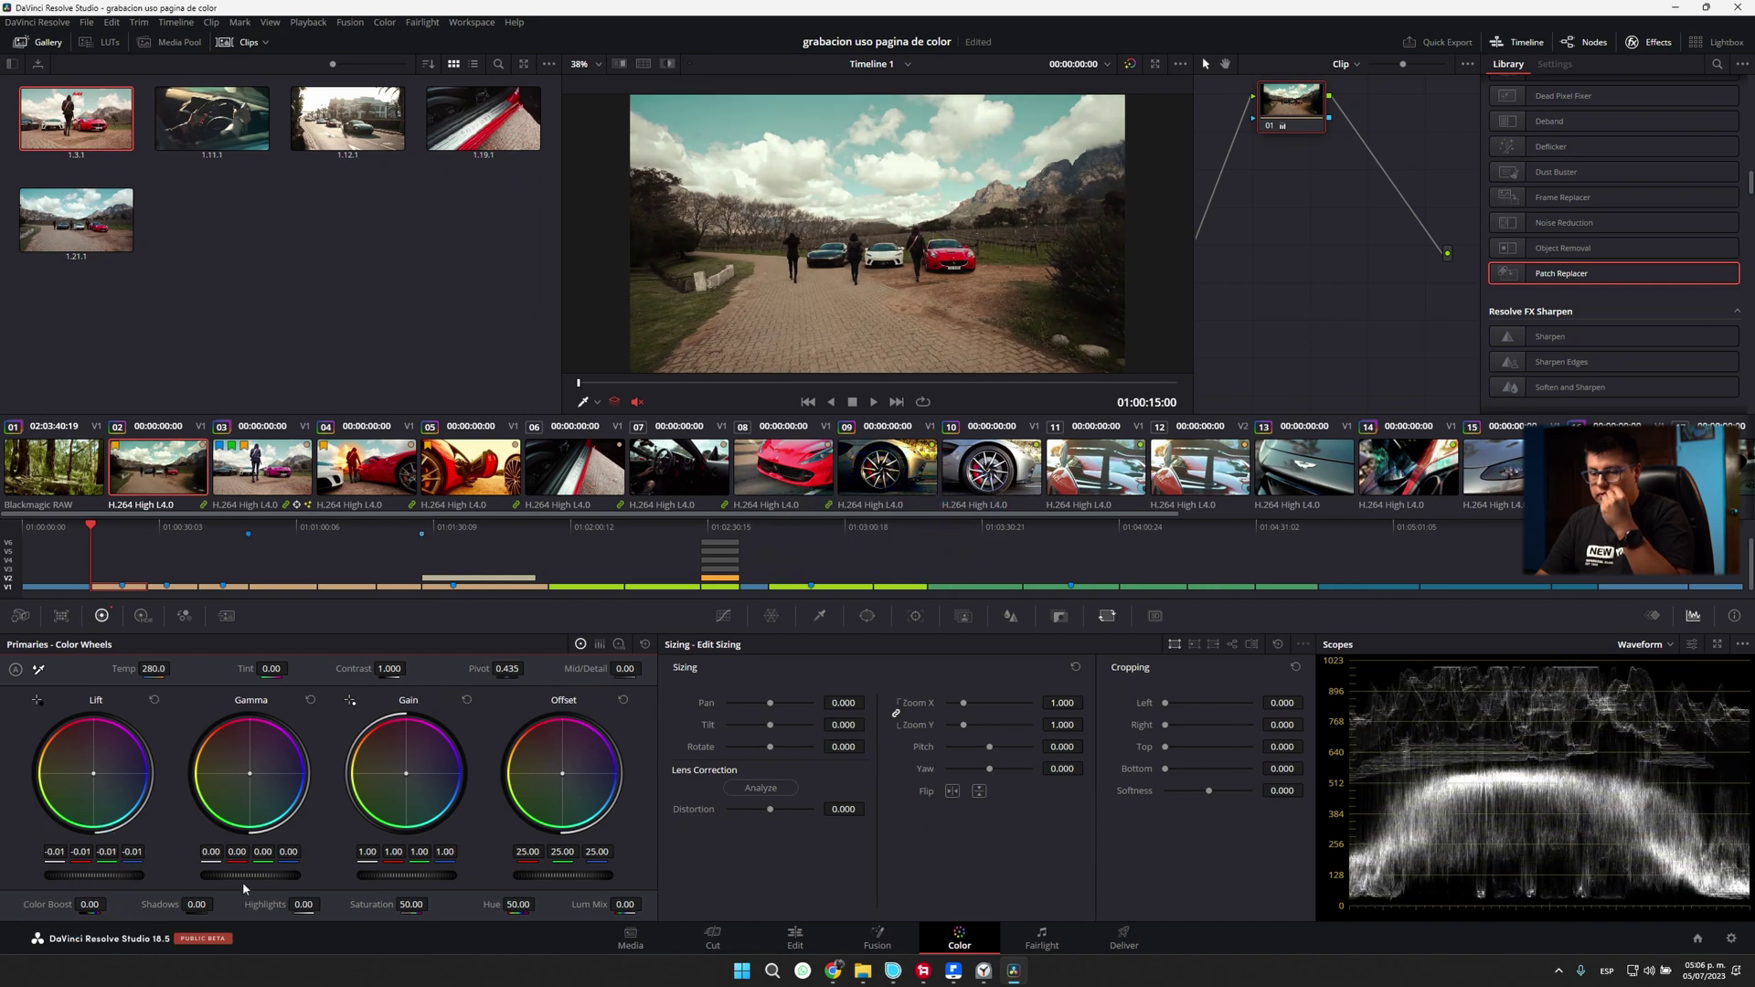
{"action": "mouse_move", "coordinate": [410, 876]}
{"action": "left_mouse_down"}
{"action": "mouse_move", "coordinate": [425, 868]}
{"action": "mouse_move", "coordinate": [395, 869]}
{"action": "mouse_move", "coordinate": [429, 862]}
{"action": "left_mouse_up"}
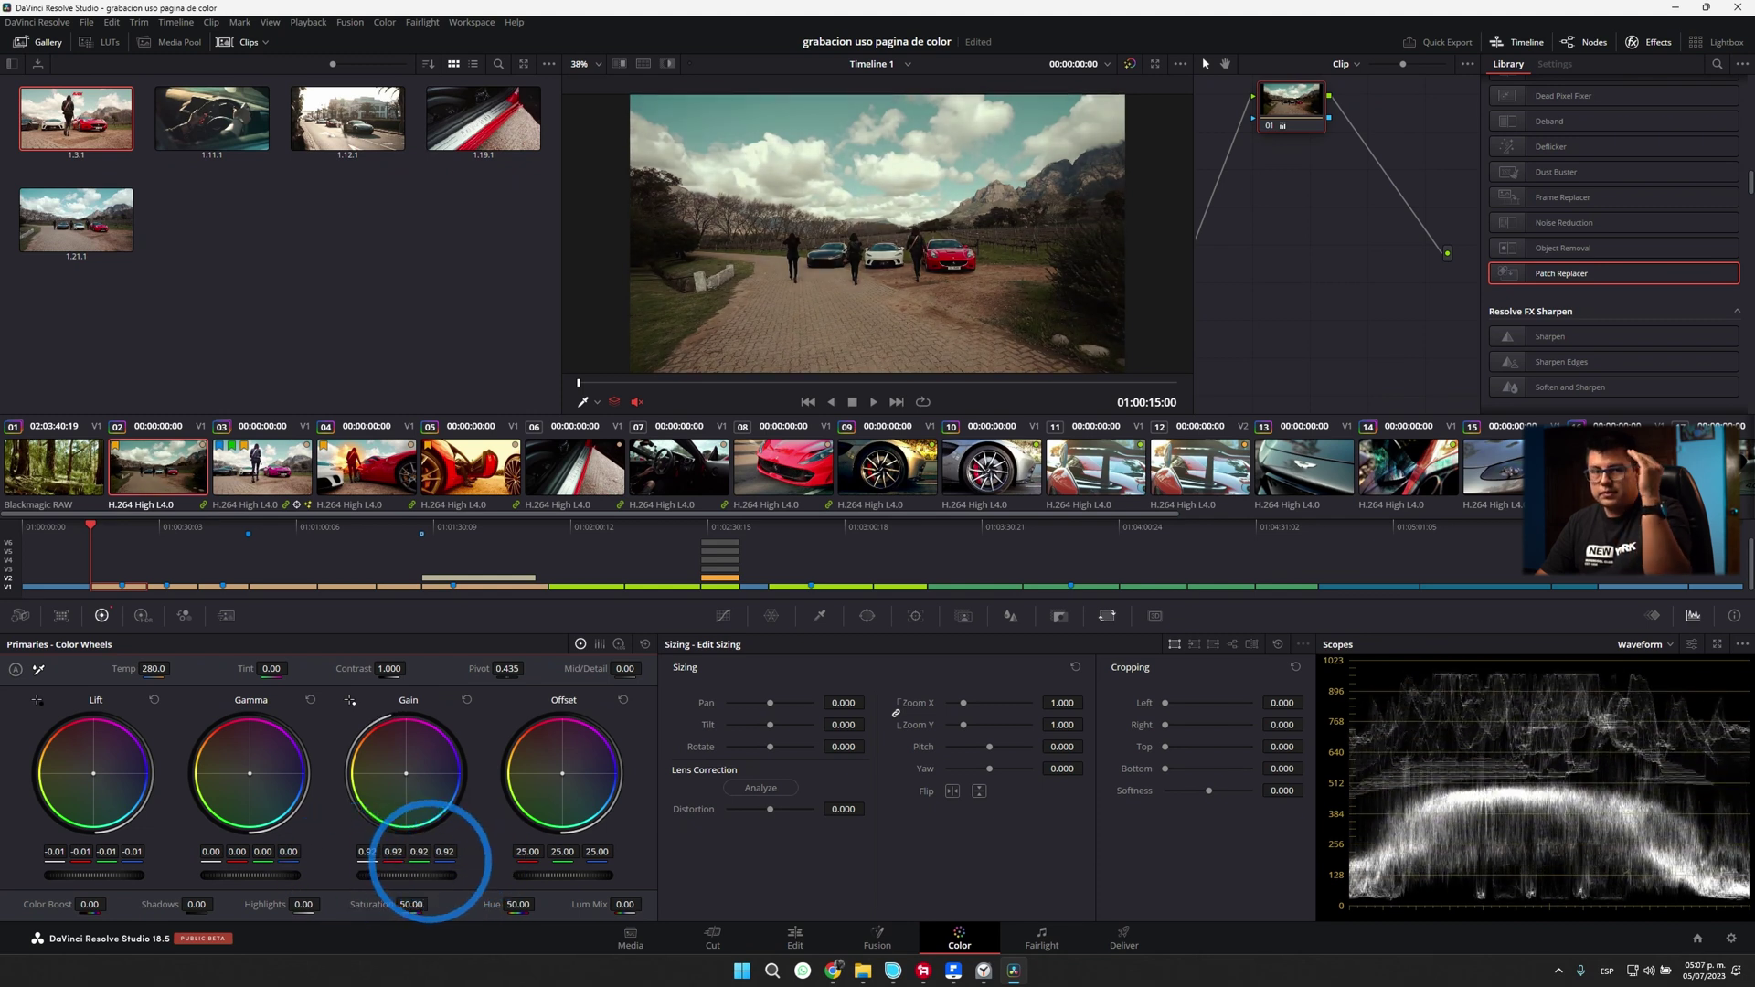
{"action": "mouse_move", "coordinate": [431, 861]}
{"action": "left_mouse_down"}
{"action": "mouse_move", "coordinate": [1030, 834]}
{"action": "mouse_move", "coordinate": [1368, 848]}
{"action": "left_mouse_up"}
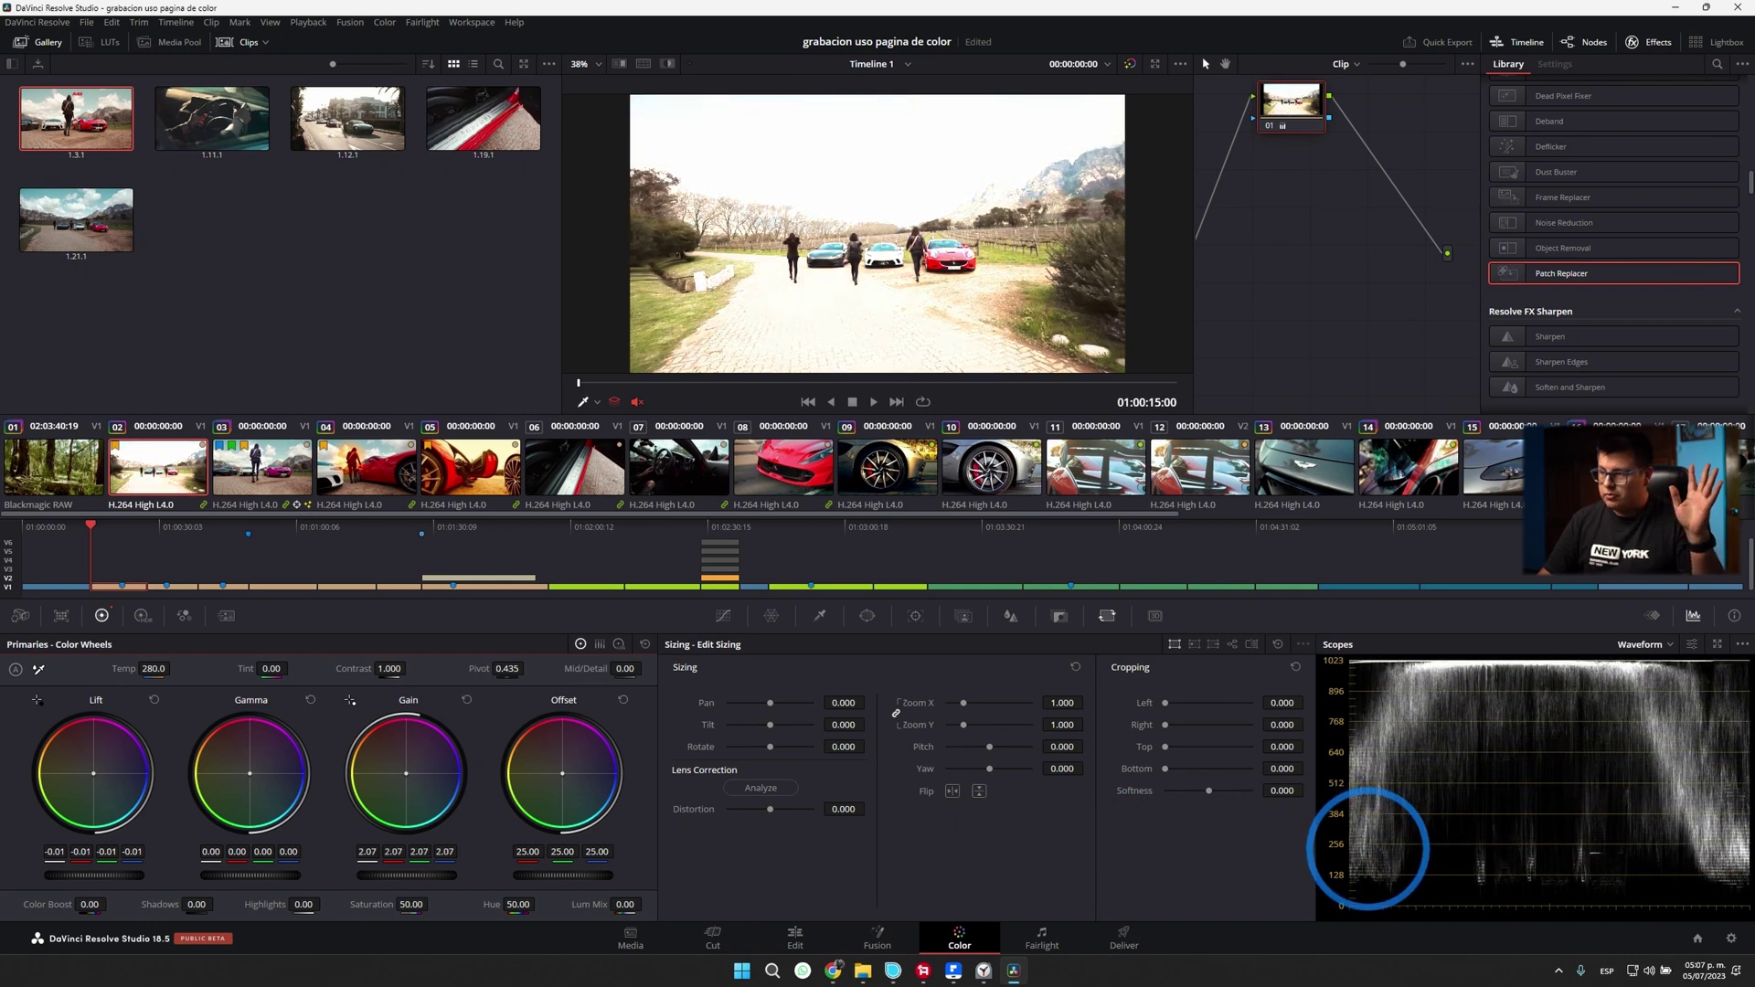
{"action": "left_click_drag", "start_coordinate": [1369, 848], "coordinate": [893, 843]}
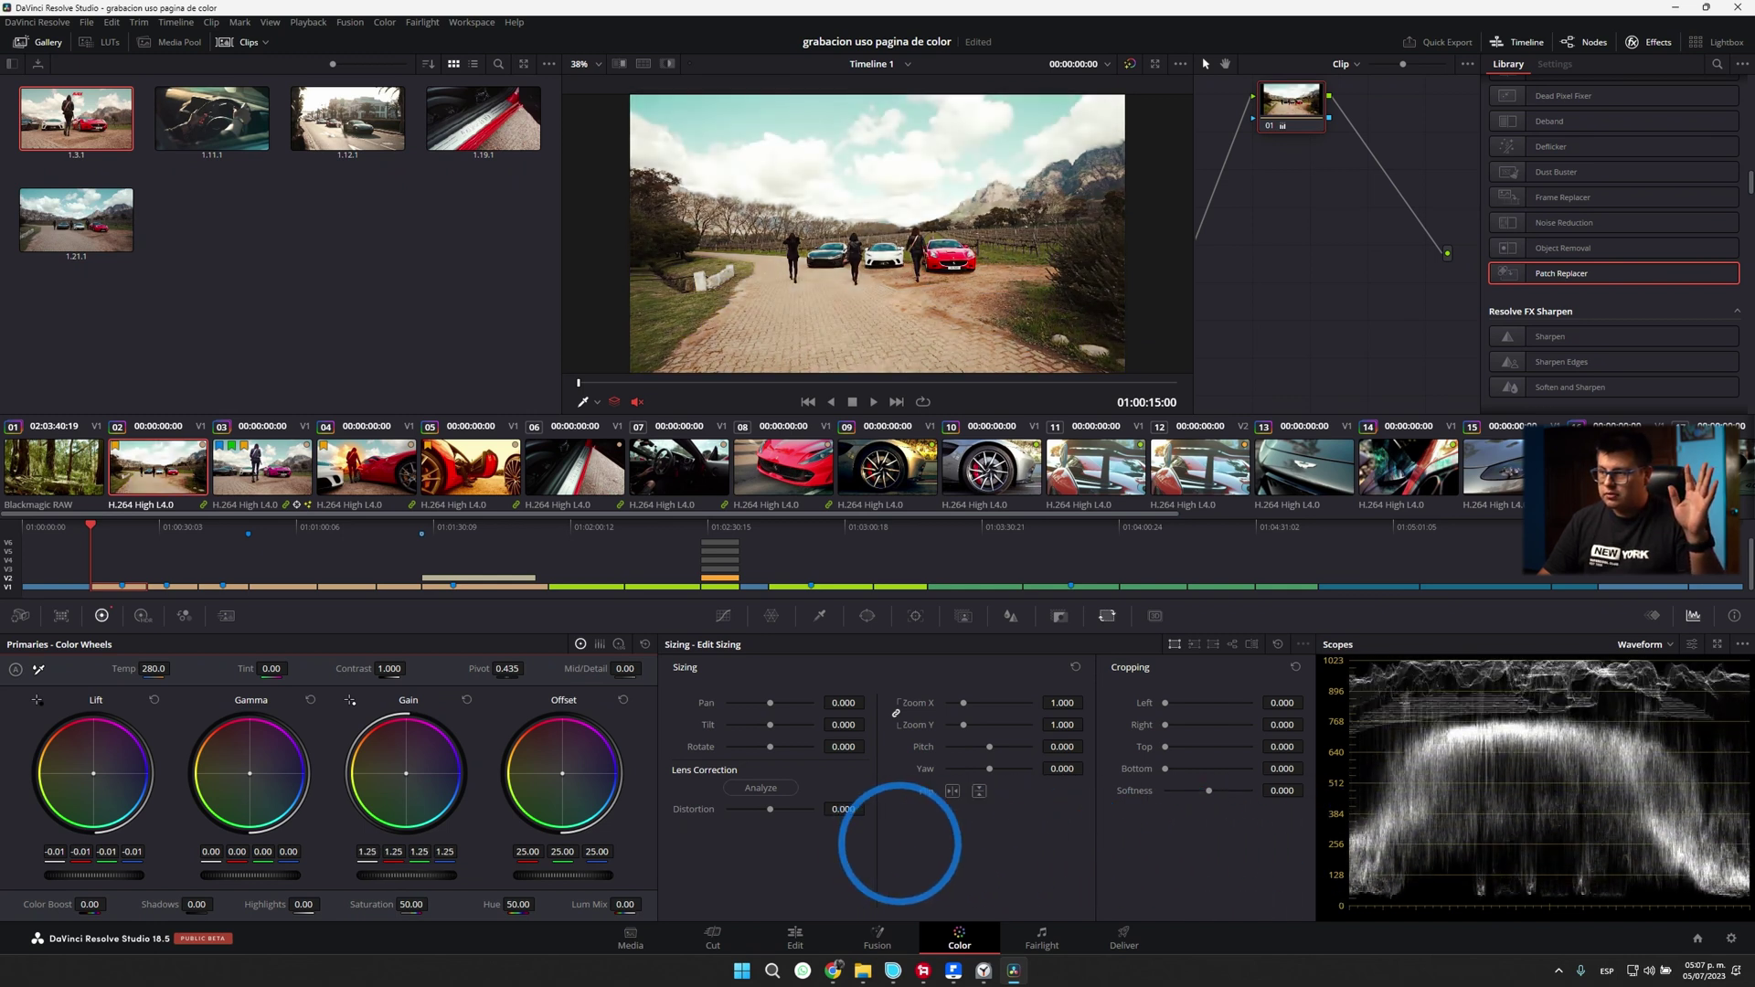
{"action": "left_click_drag", "start_coordinate": [893, 843], "coordinate": [852, 845]}
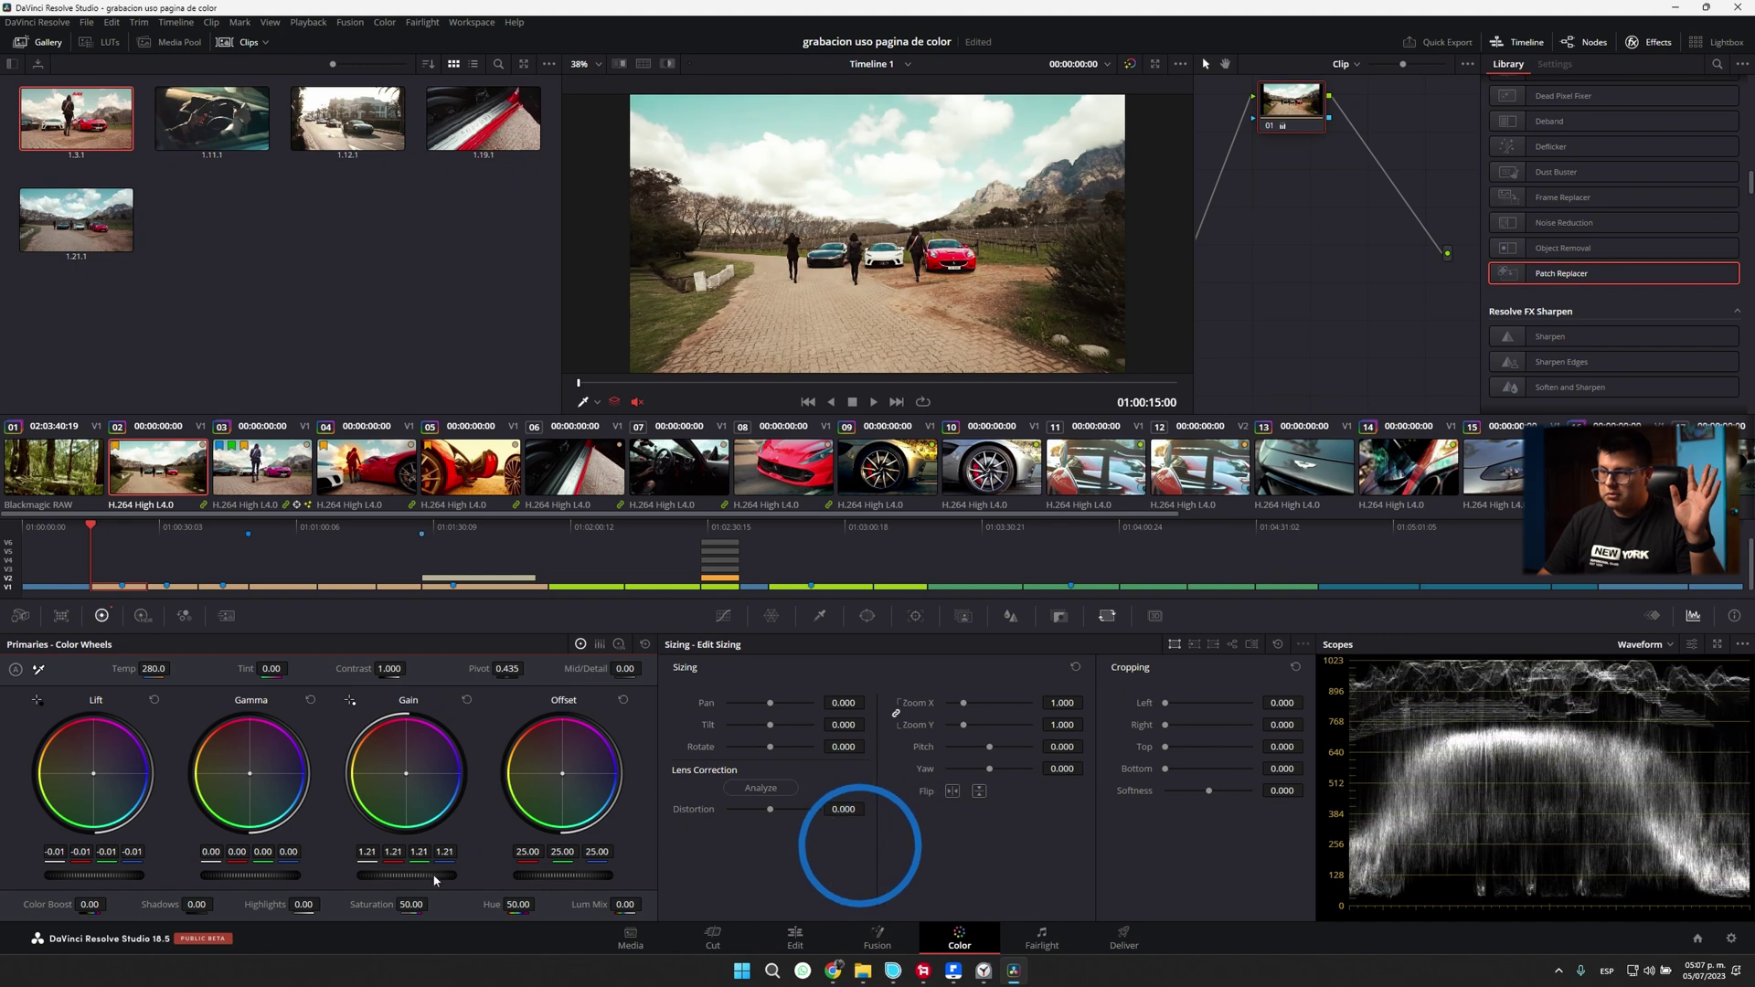
{"action": "left_click_drag", "start_coordinate": [270, 870], "coordinate": [216, 881]}
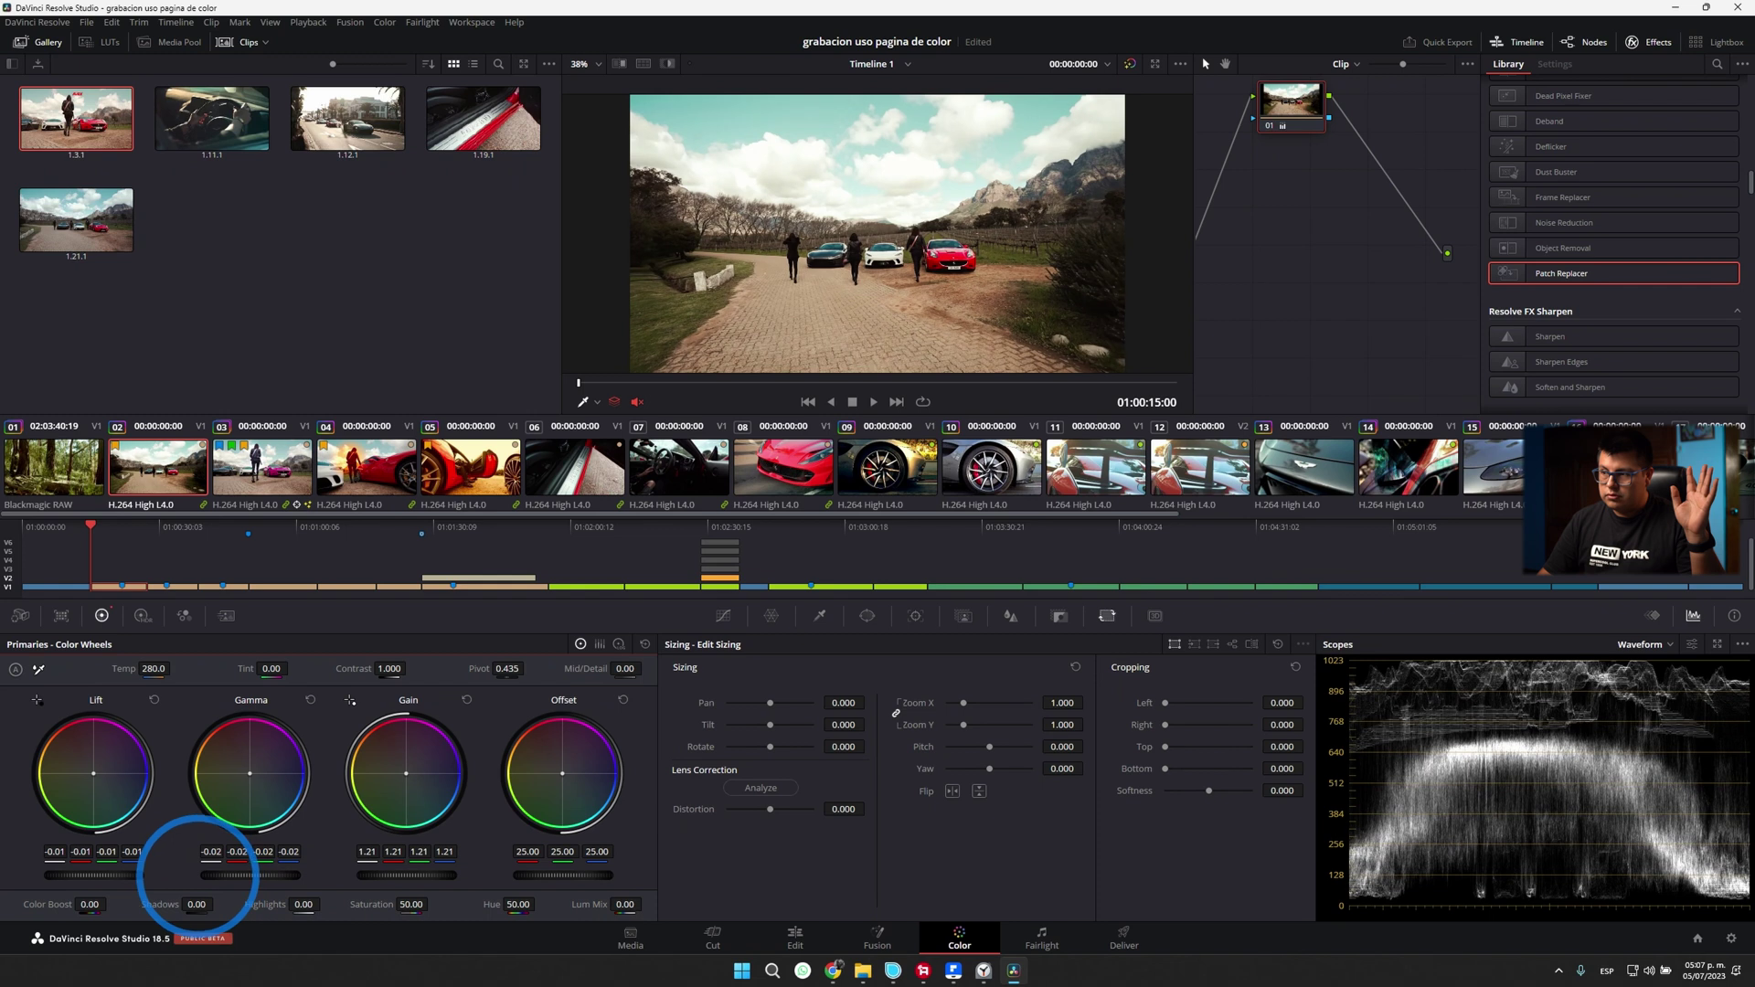
{"action": "mouse_move", "coordinate": [365, 666]}
{"action": "left_mouse_down"}
{"action": "mouse_move", "coordinate": [393, 667]}
{"action": "mouse_move", "coordinate": [353, 668]}
{"action": "left_mouse_up"}
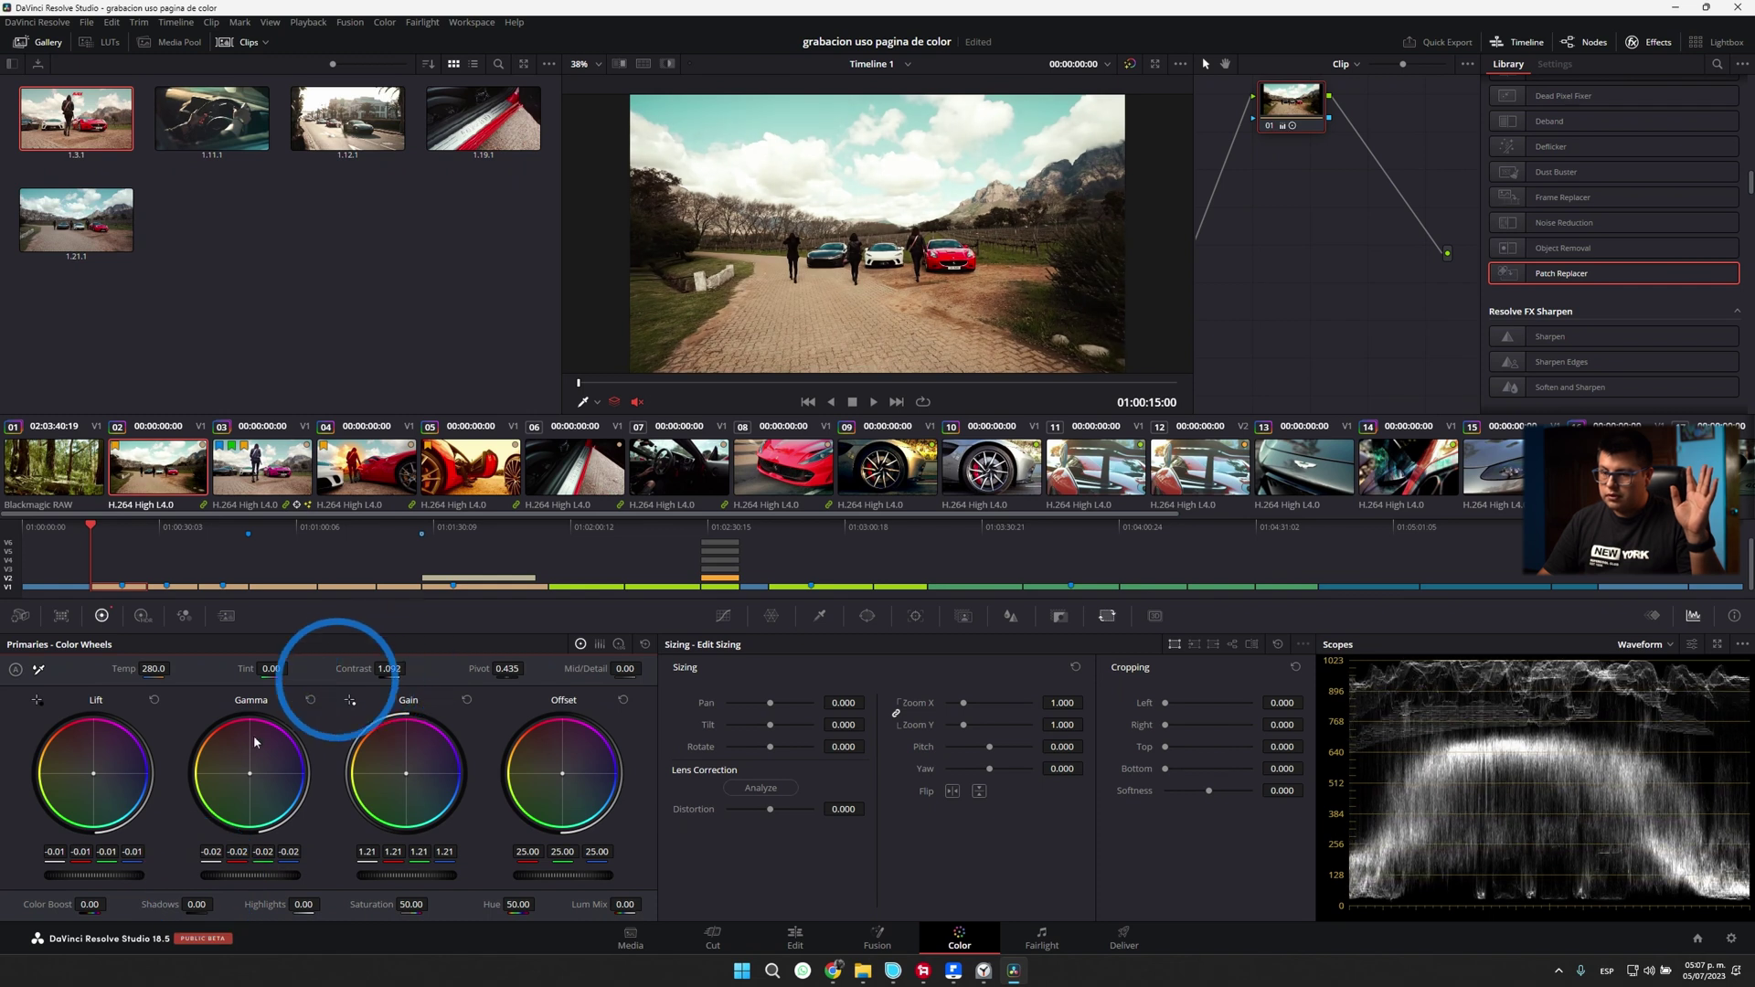
{"action": "left_click_drag", "start_coordinate": [99, 873], "coordinate": [137, 873]}
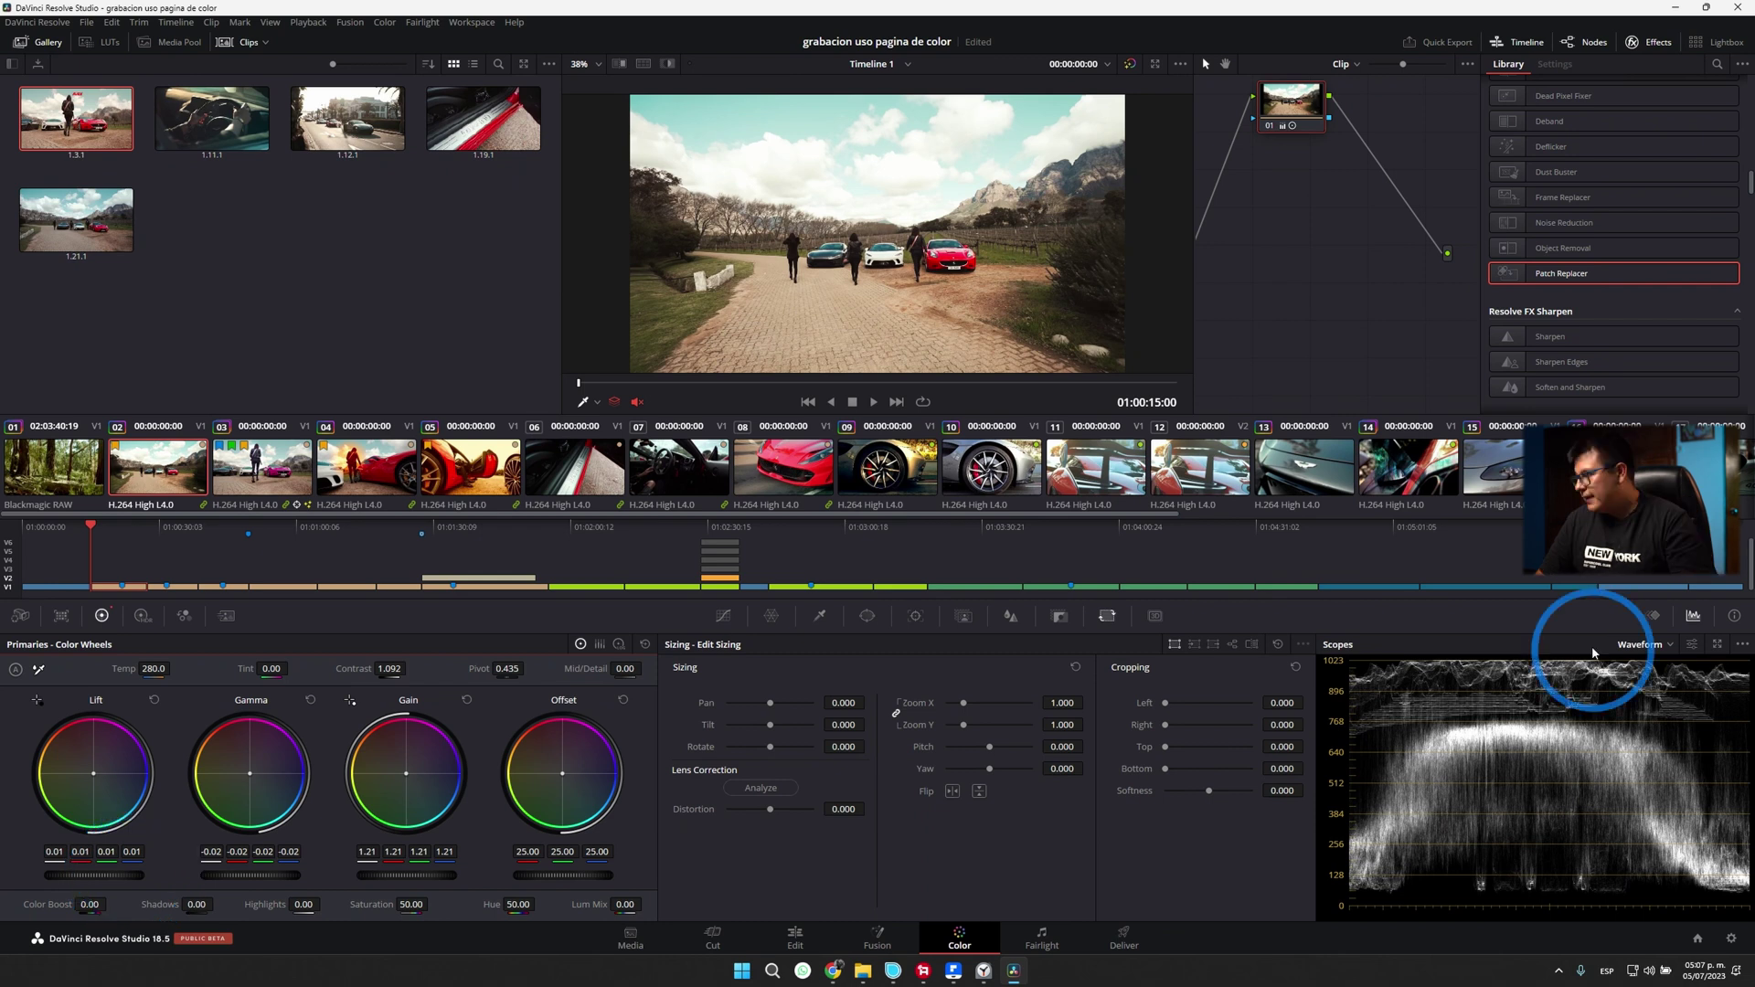
{"action": "left_click", "coordinate": [1651, 645]}
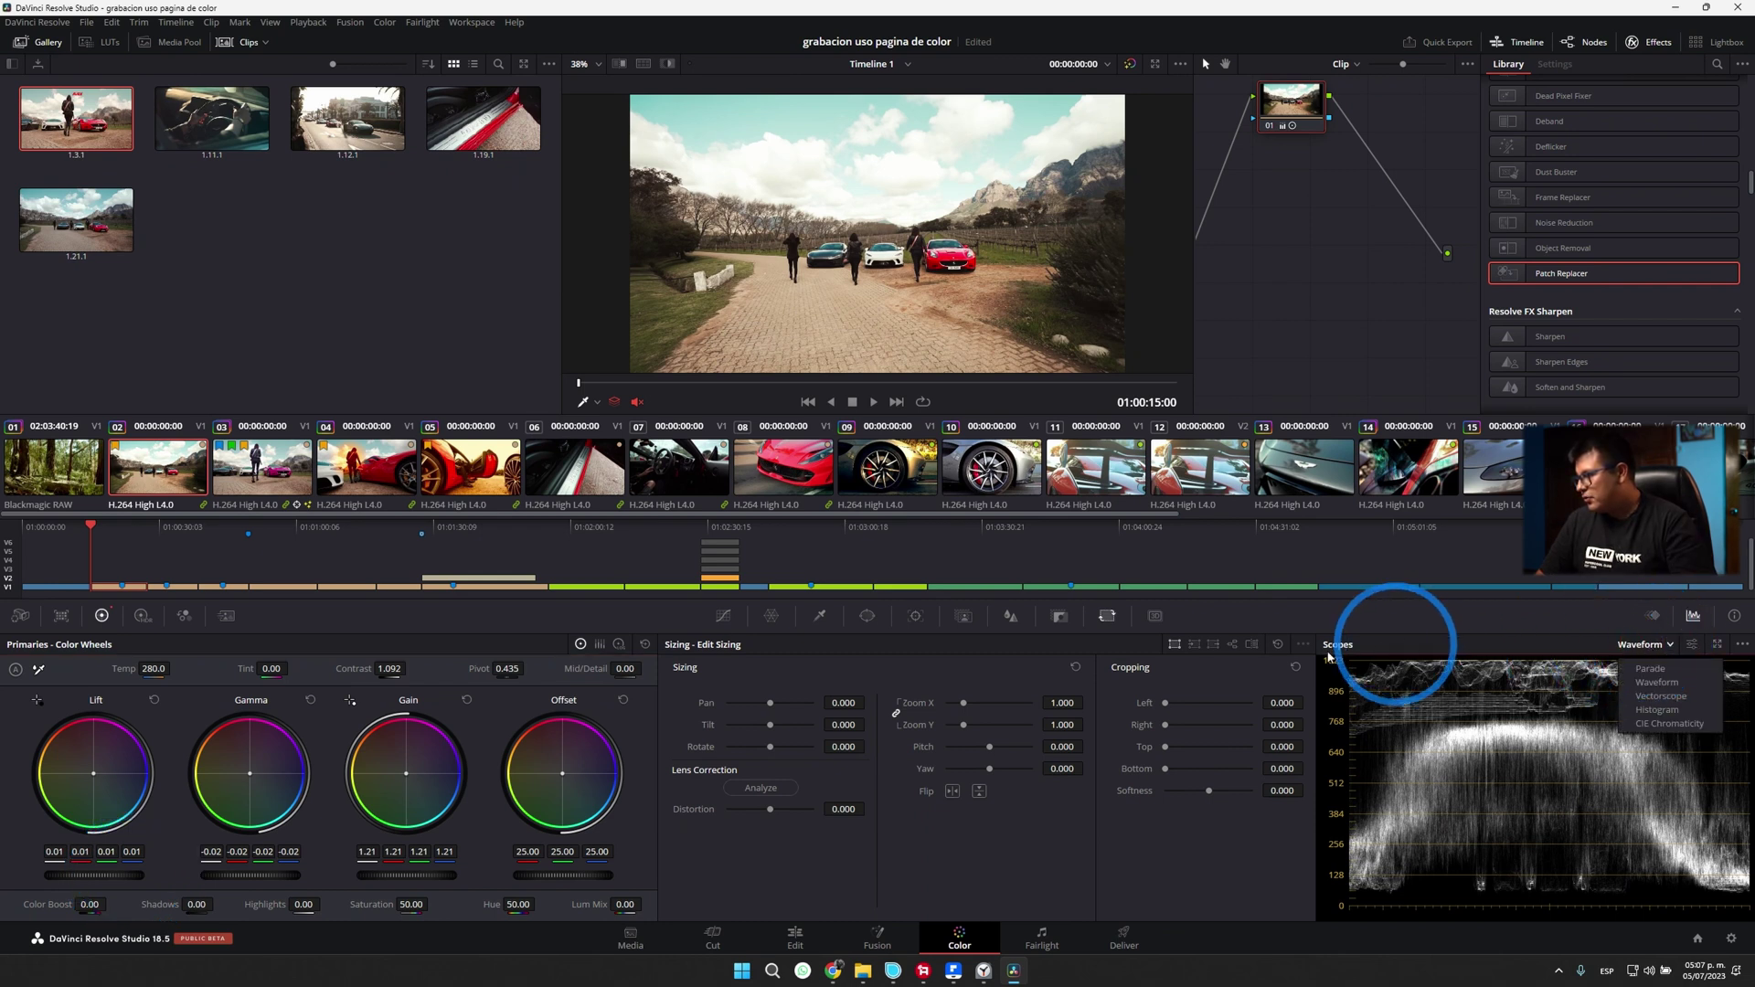
{"action": "left_click", "coordinate": [1660, 698]}
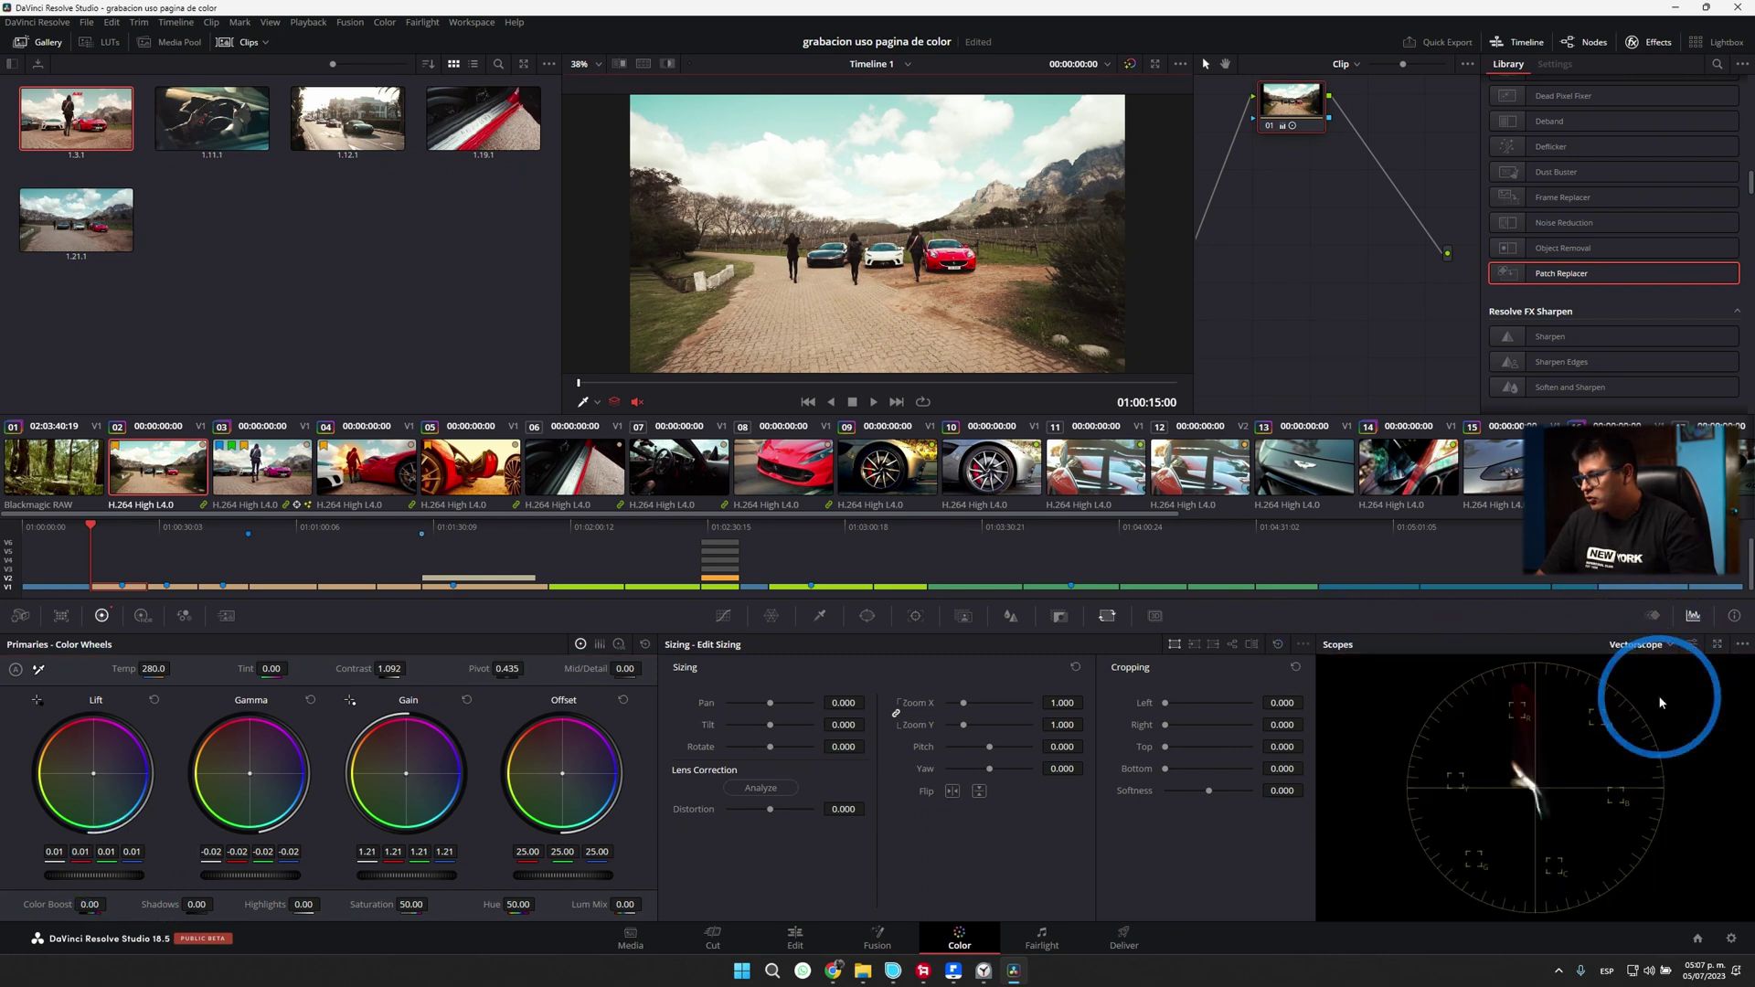
Step: Show the CIE Chromaticity scope with a DaVinci WG gamut overlay, then open forest clip 01's Info panel
{"action": "left_click", "coordinate": [781, 466]}
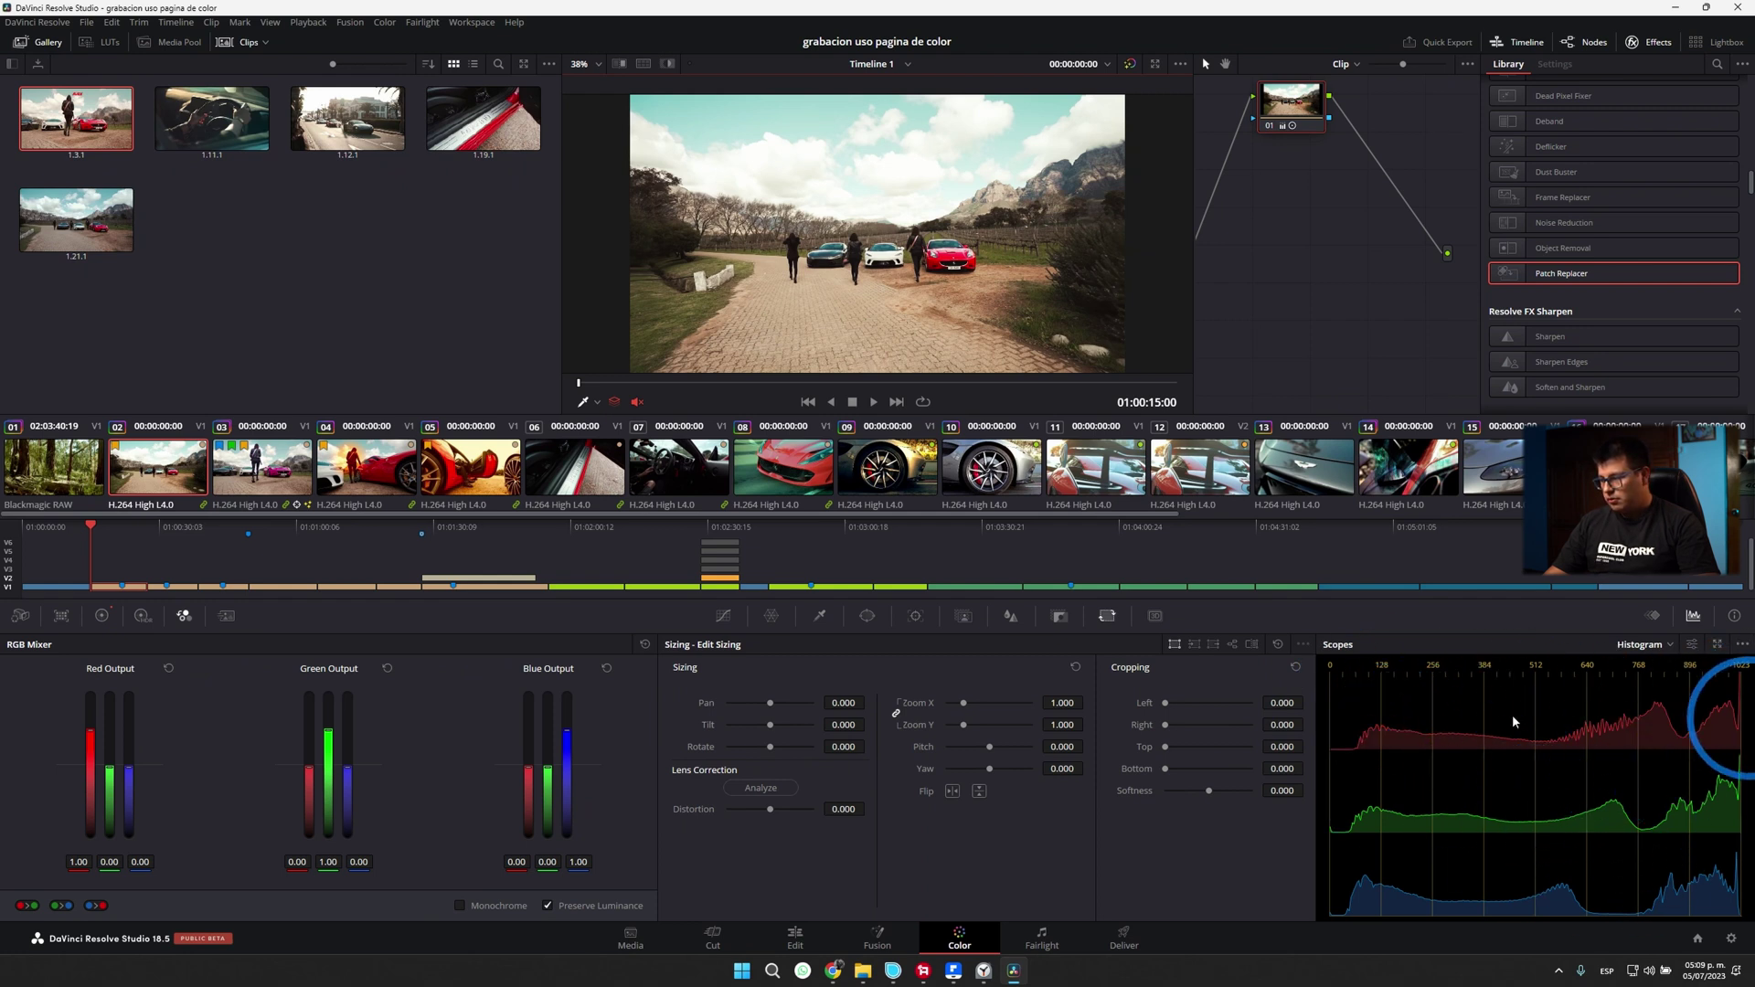
{"action": "left_click", "coordinate": [1669, 645]}
{"action": "left_click", "coordinate": [1646, 724]}
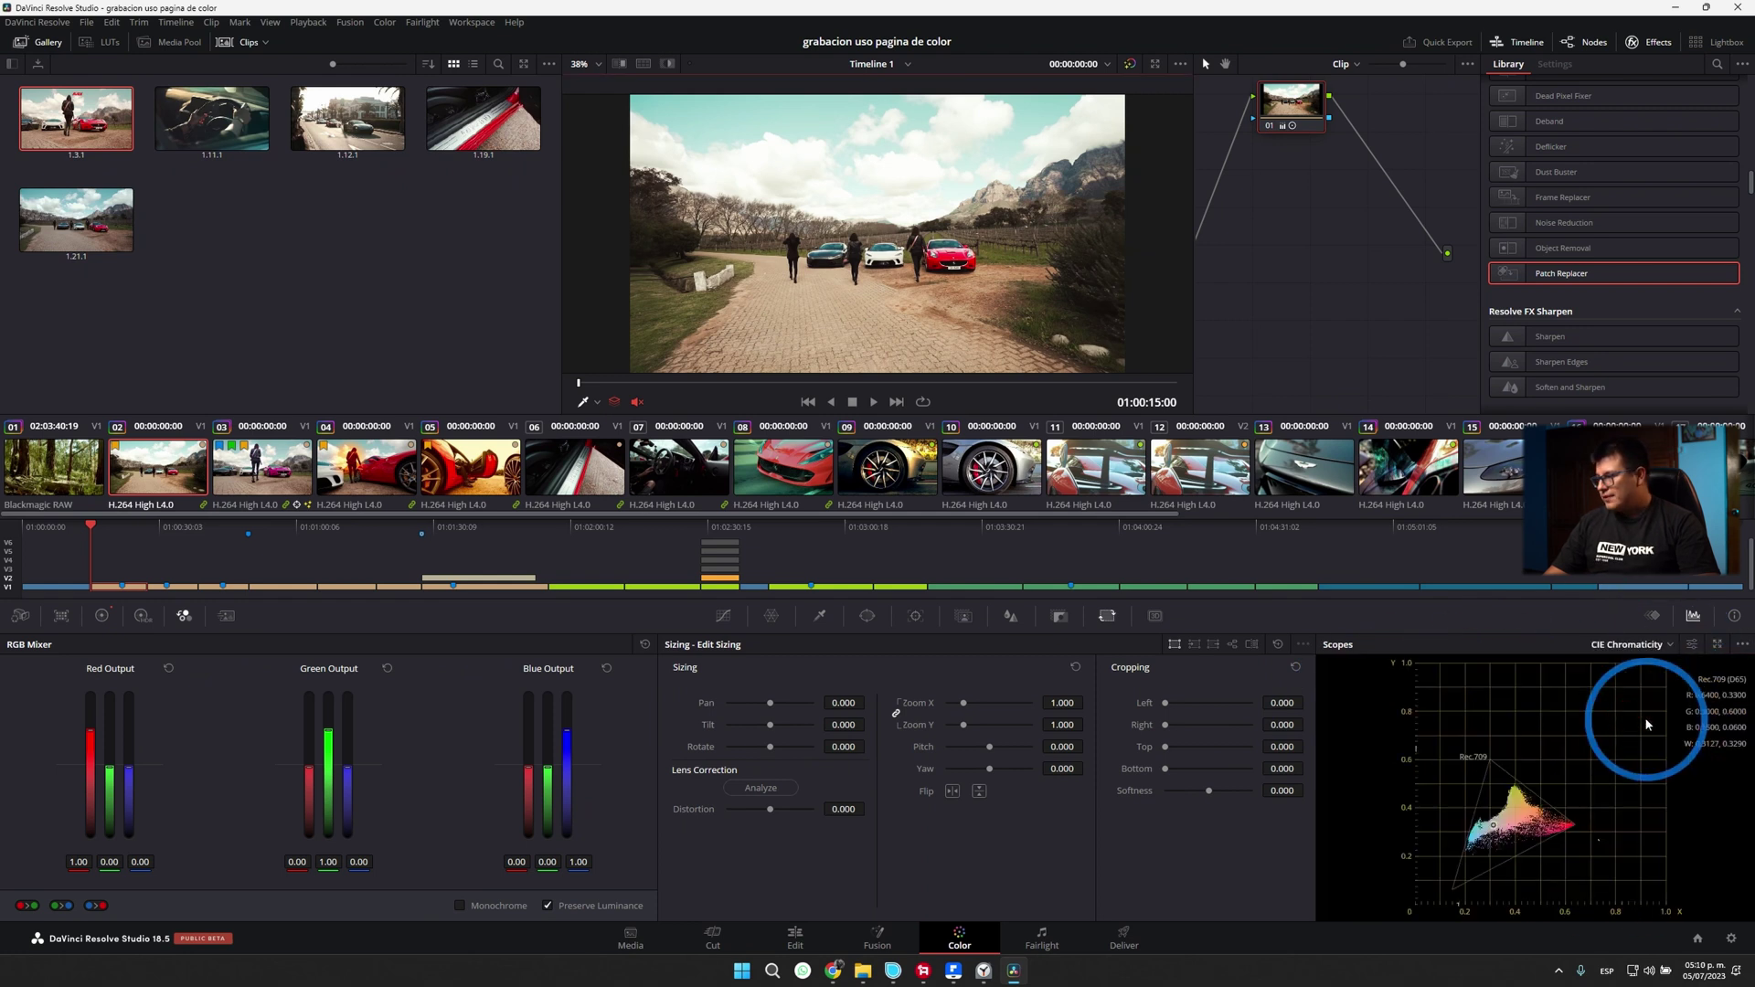
{"action": "left_click", "coordinate": [1692, 645]}
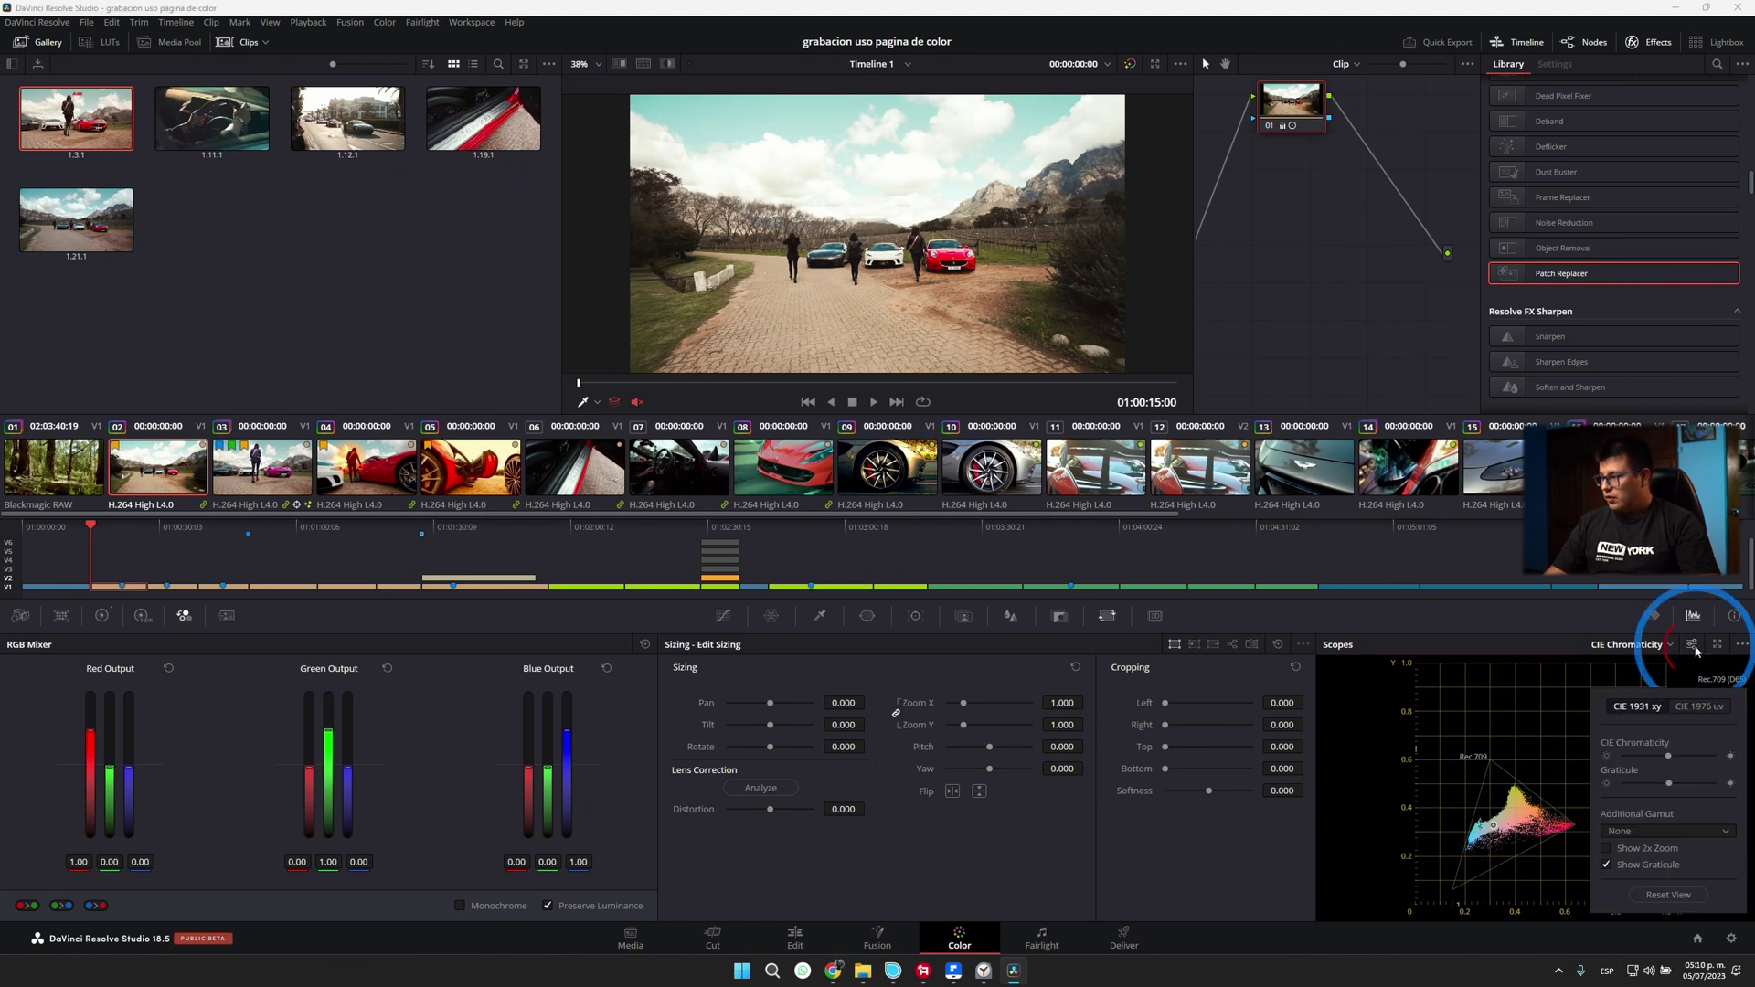
{"action": "left_click", "coordinate": [1673, 831]}
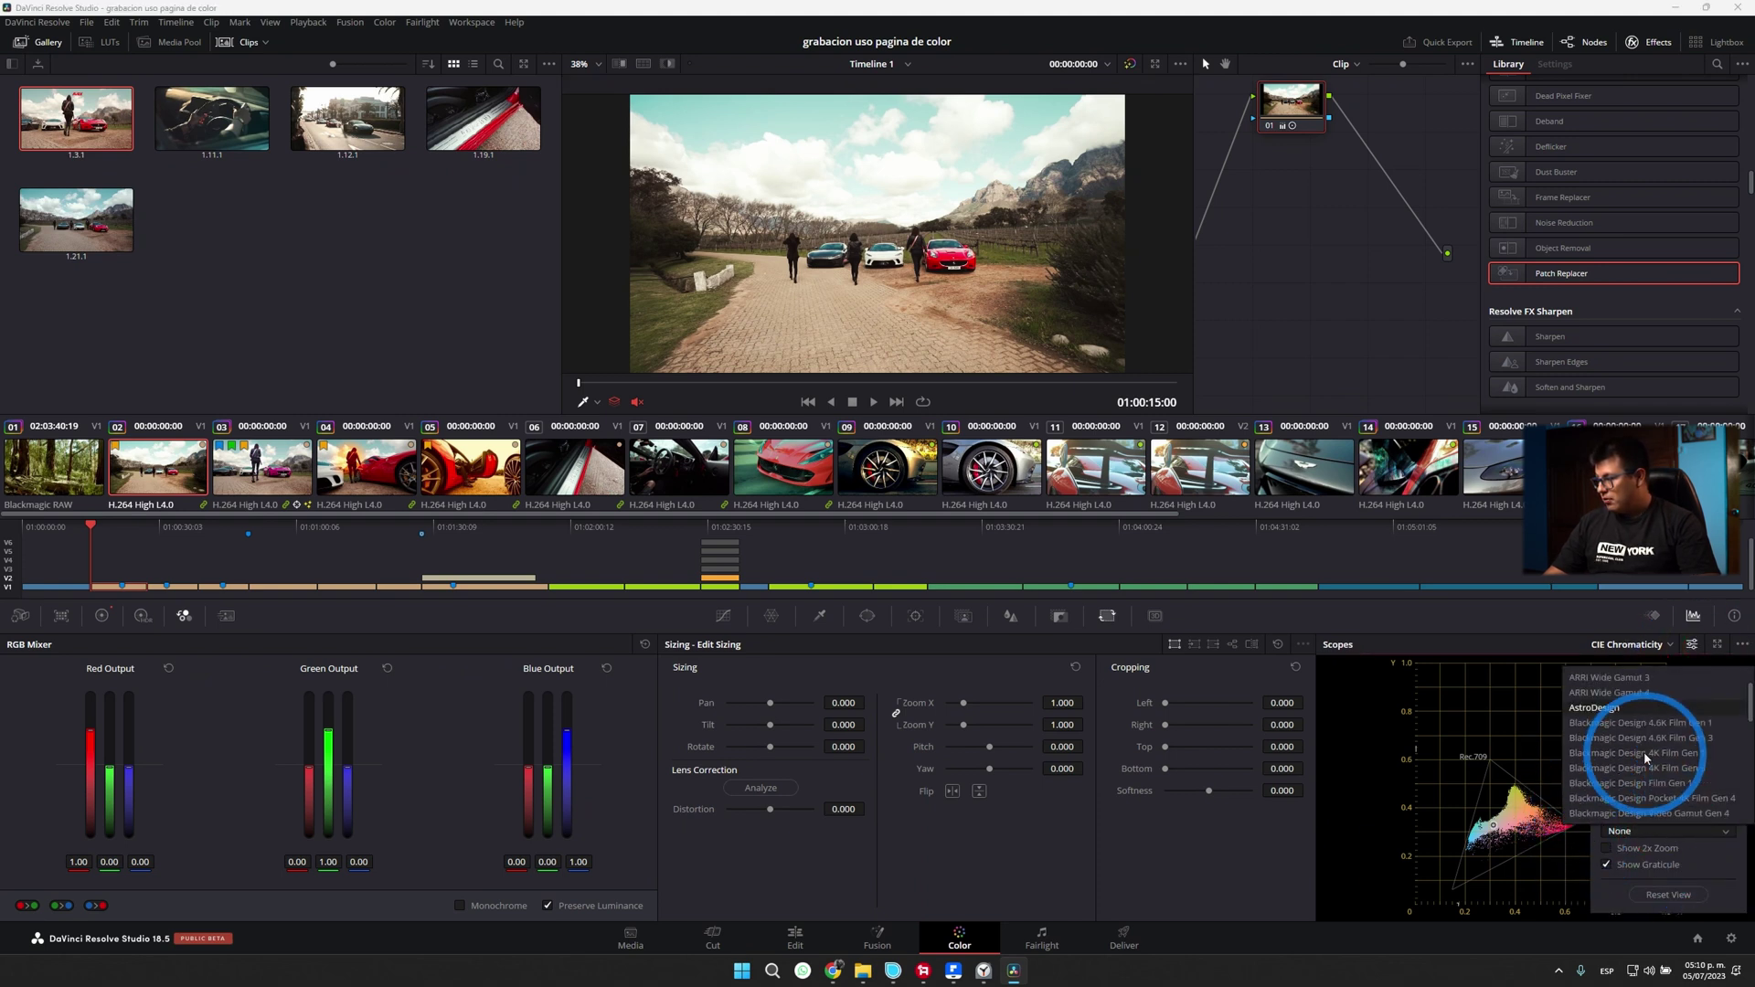
{"action": "scroll", "coordinate": [1622, 760], "scroll_direction": "up", "scroll_amount": 3}
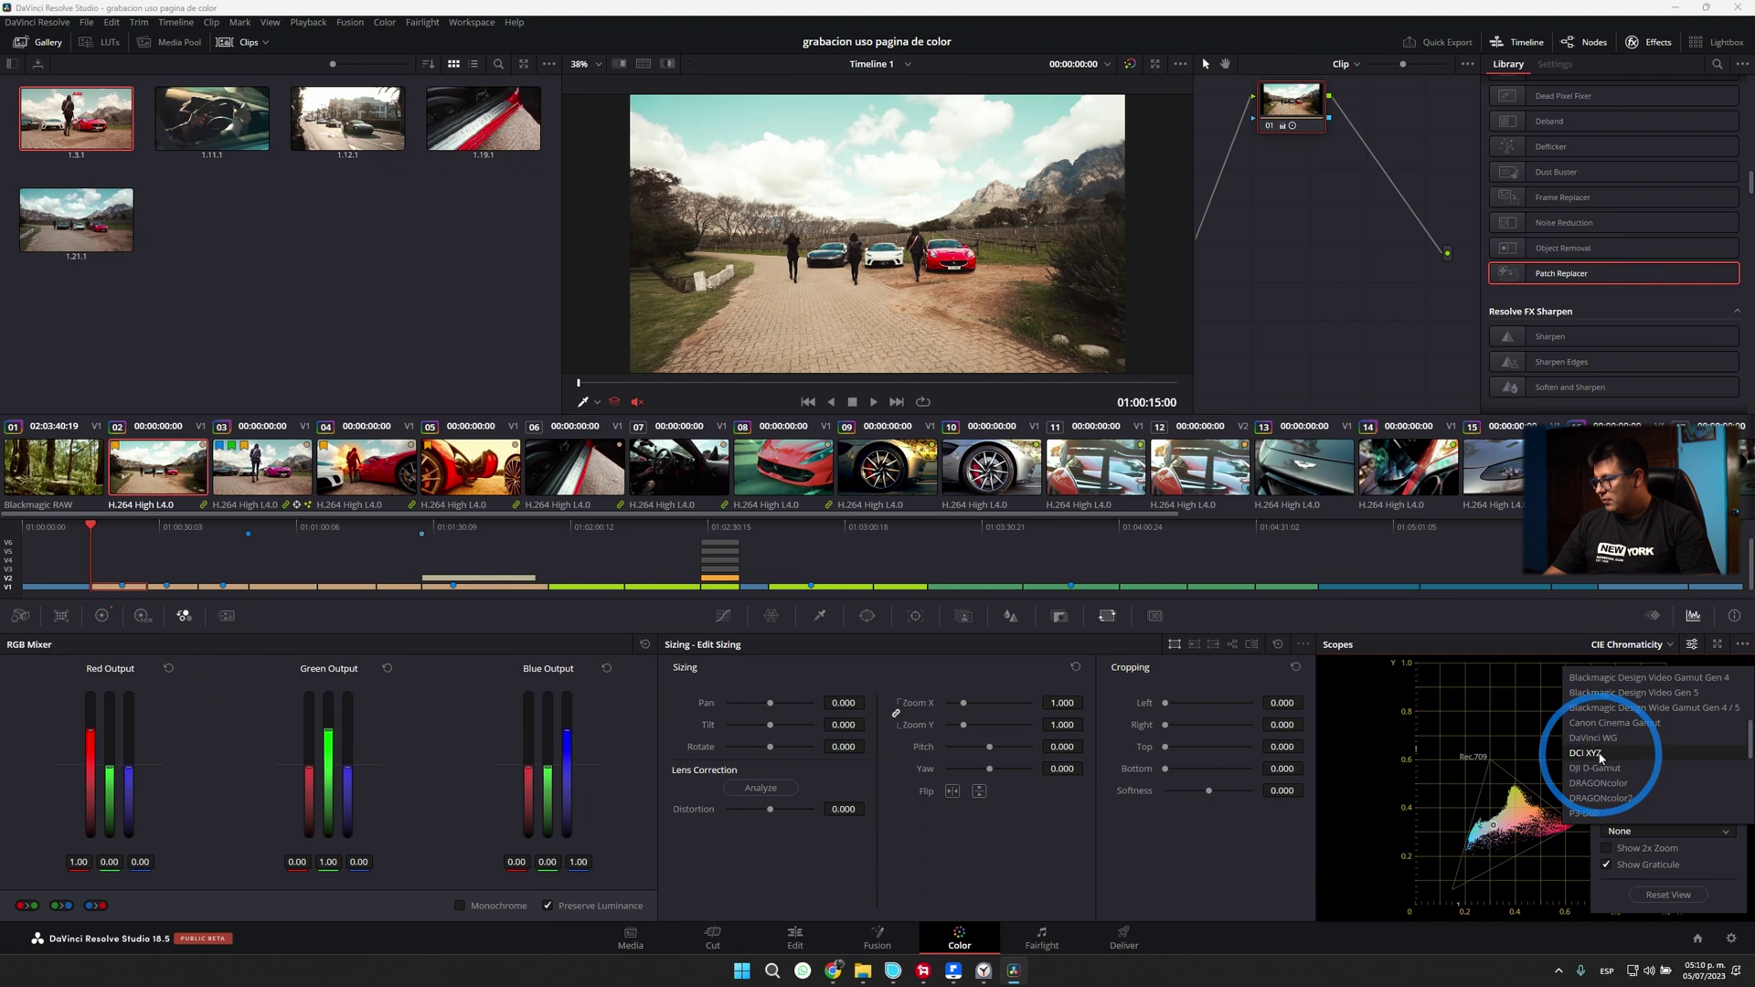
{"action": "left_click", "coordinate": [1603, 737]}
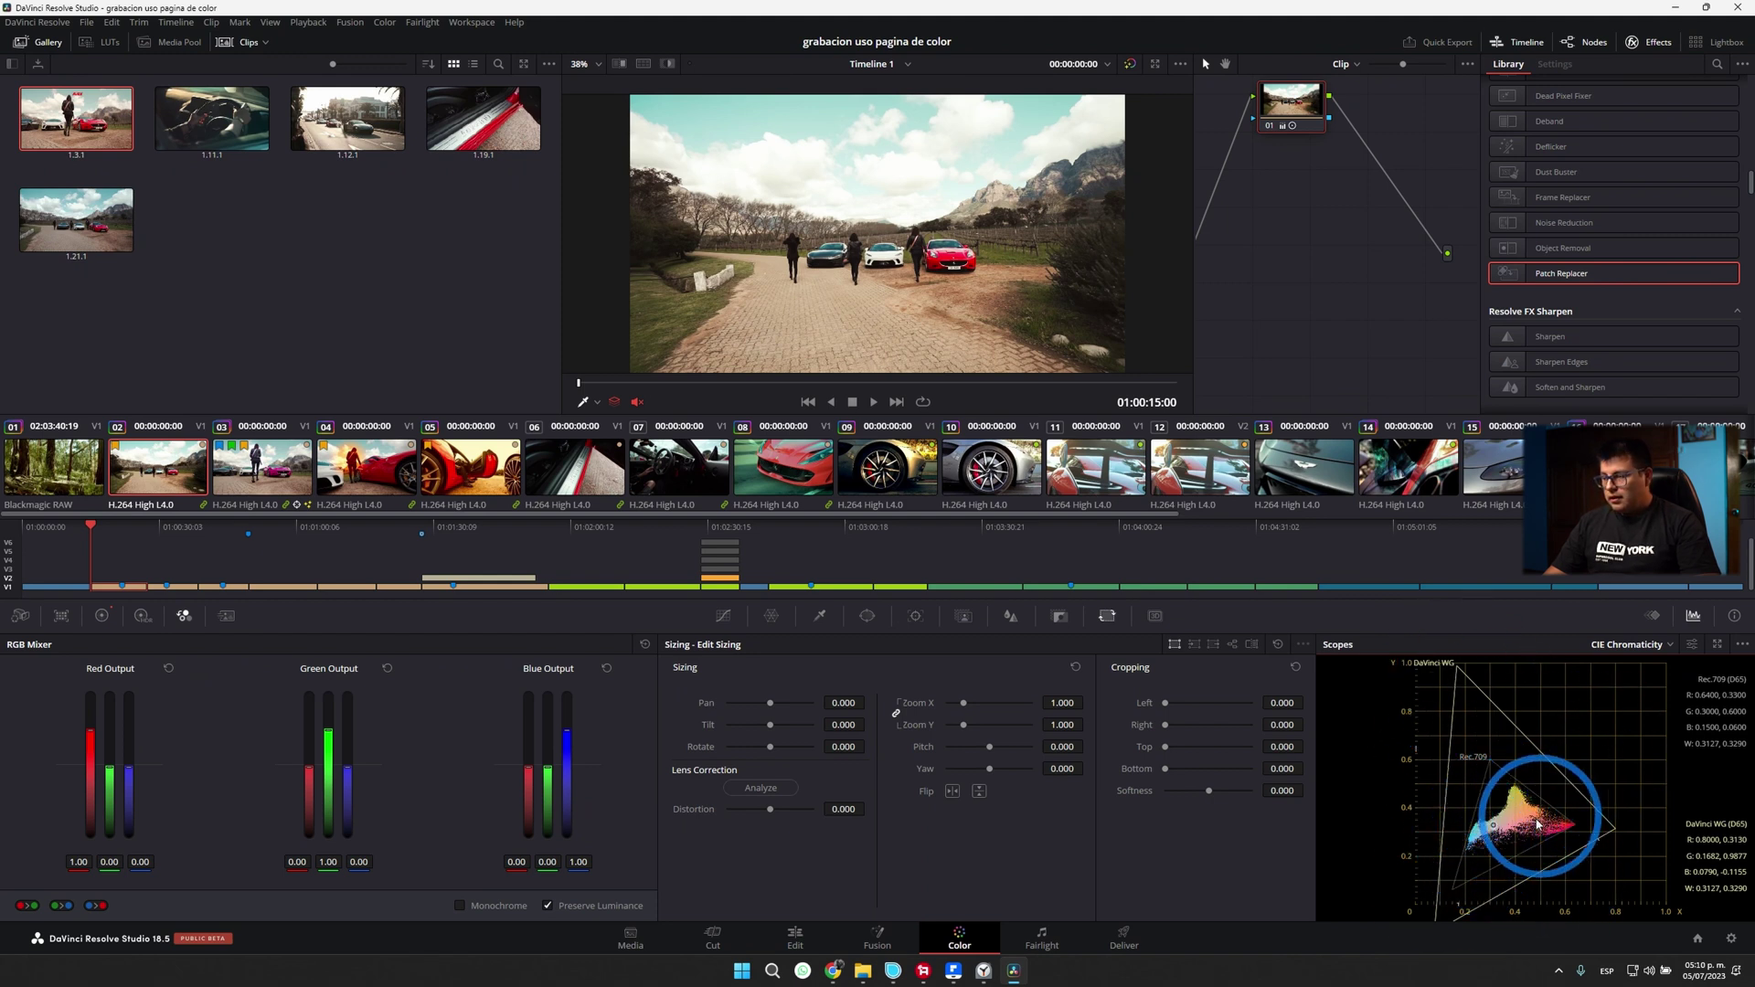
{"action": "left_click", "coordinate": [53, 467]}
{"action": "left_click", "coordinate": [1733, 616]}
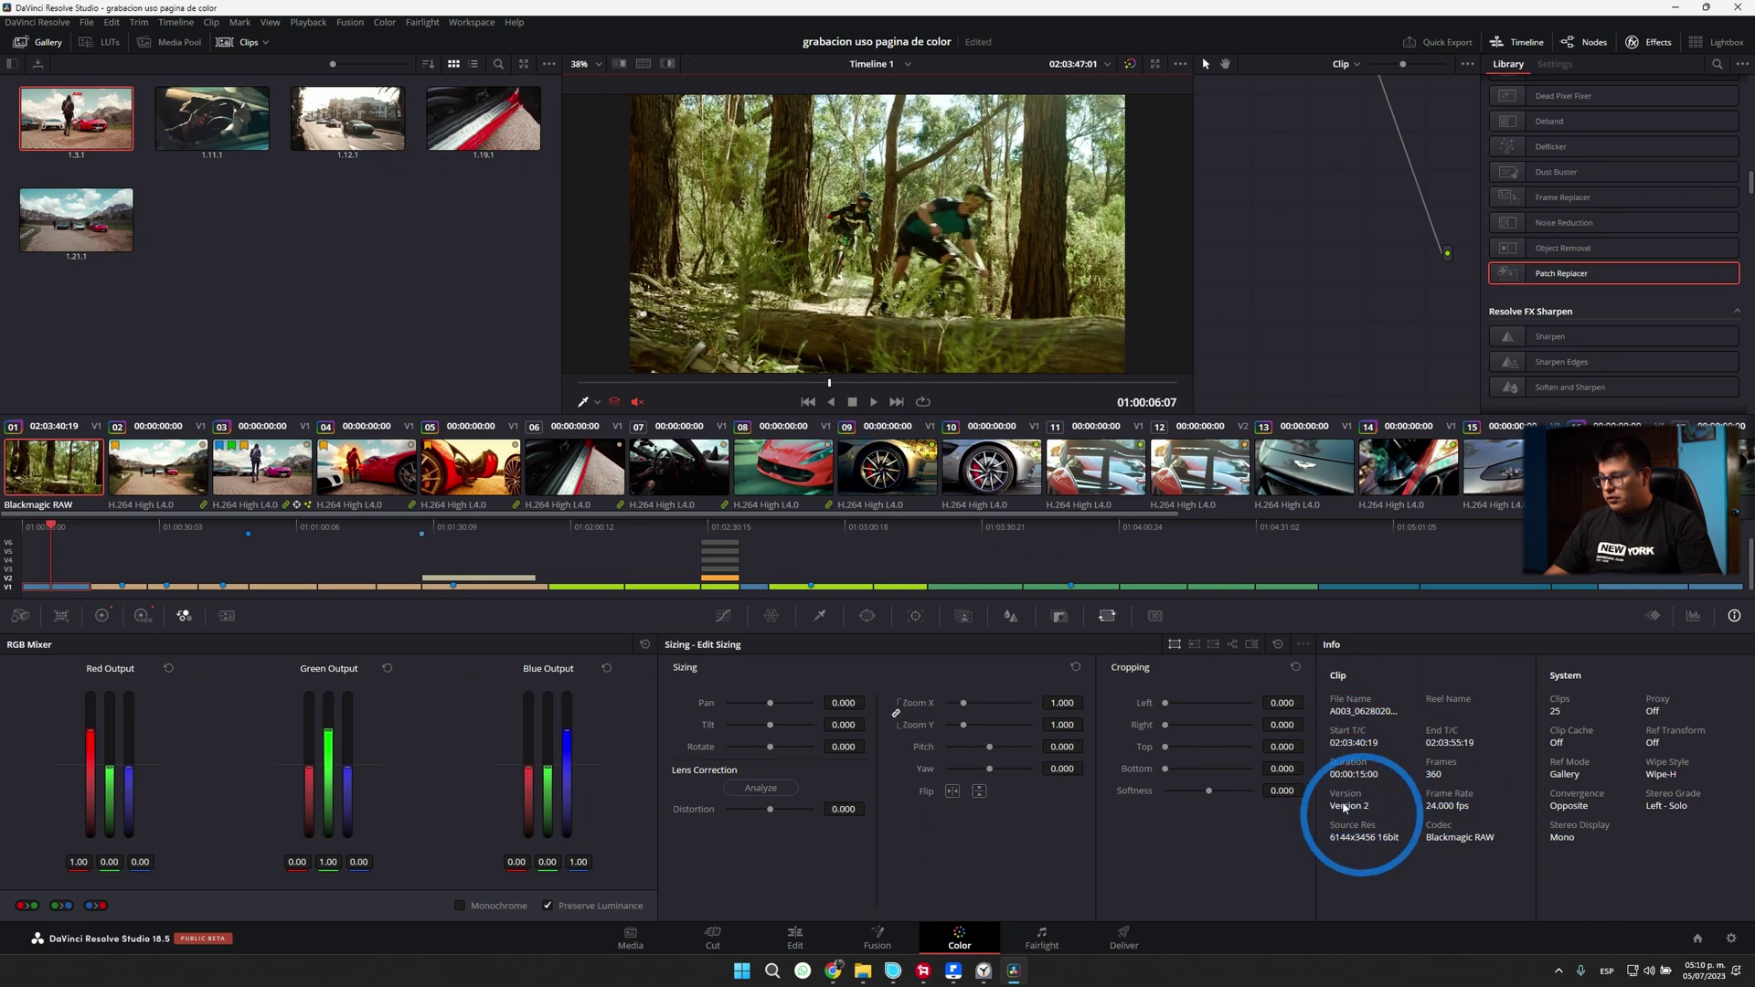
Step: Load grade Version 1 on the forest clip with Ctrl+N
{"action": "key", "text": "ctrl+n"}
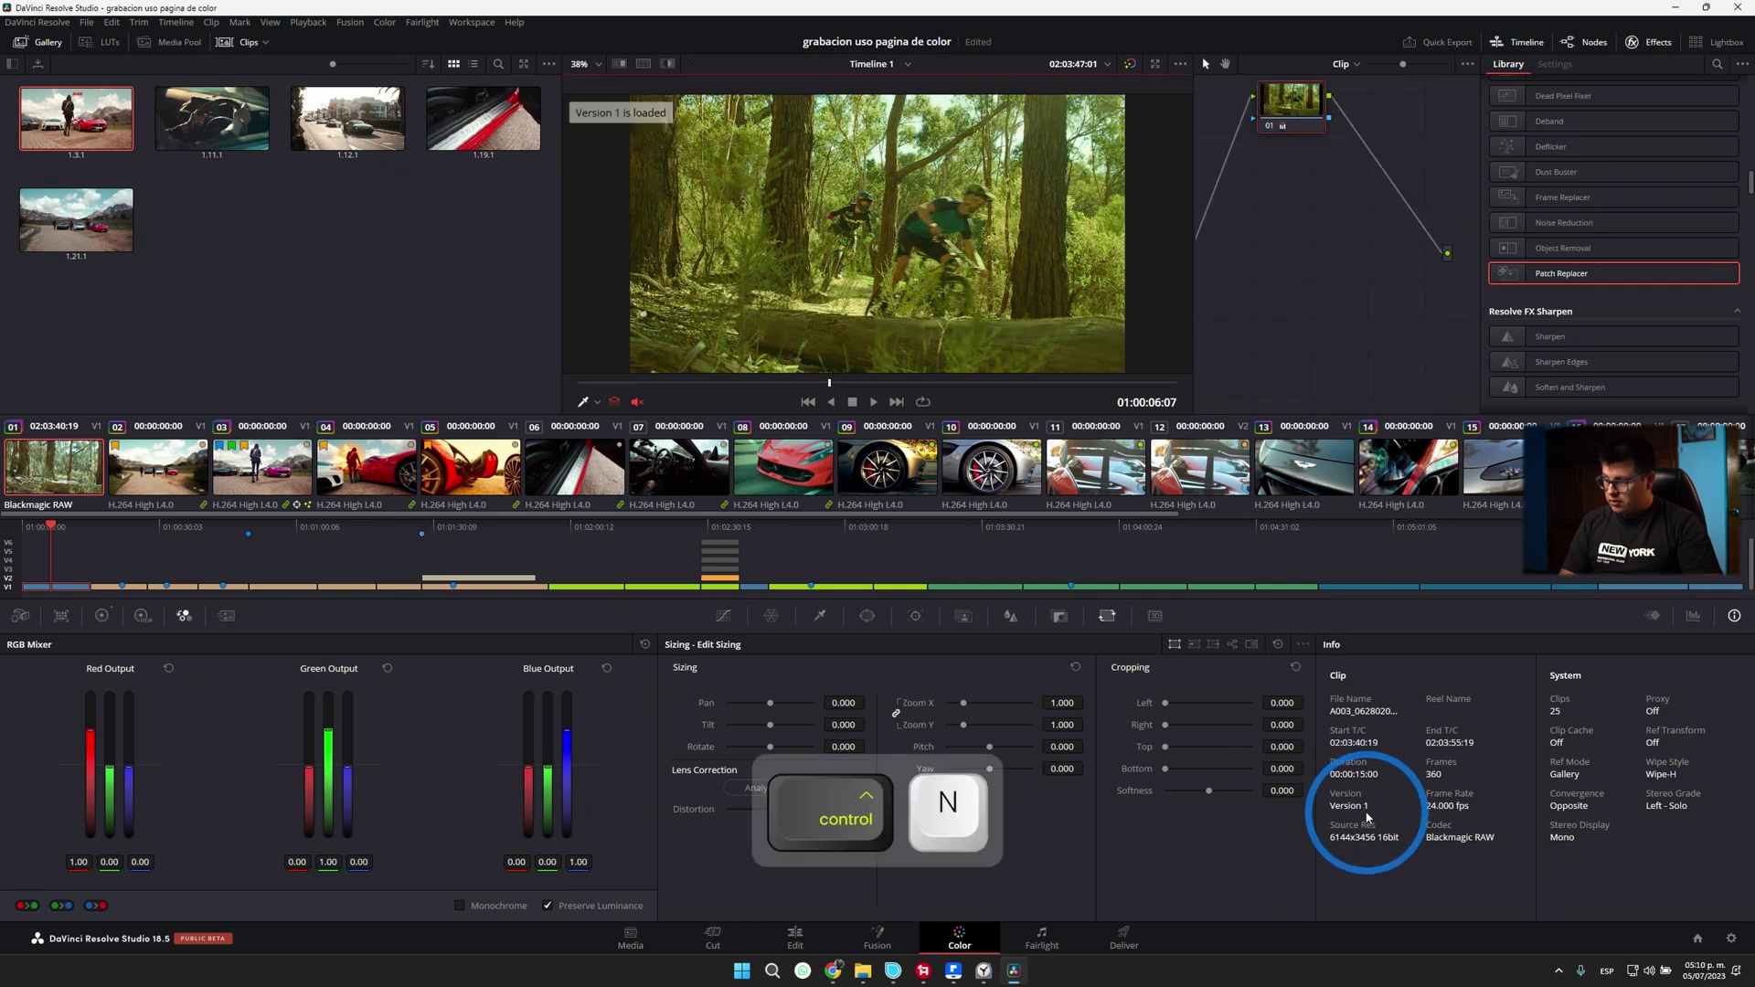